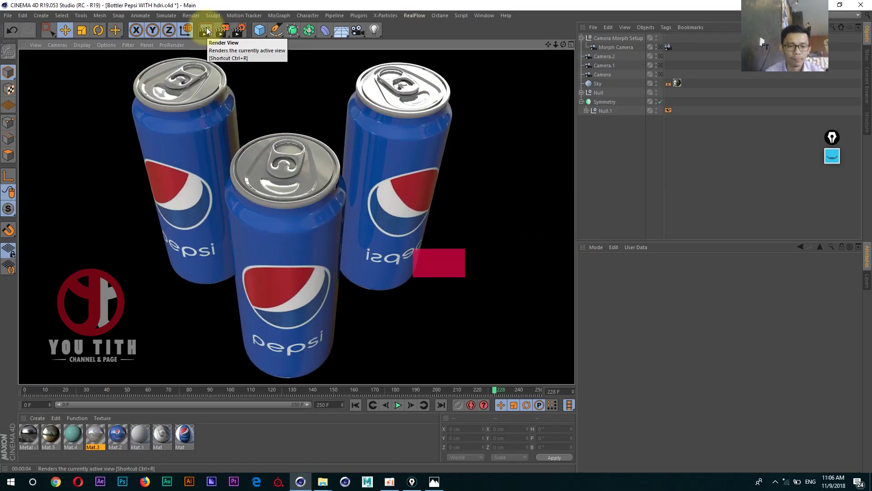
# - Clear the render, look through the Morph Camera, and select the middle can's Null
pyautogui.click(299, 91)
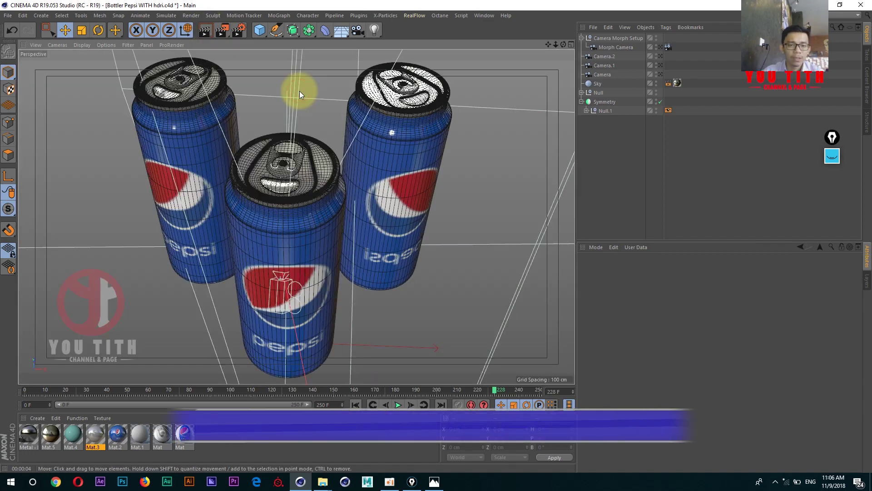
pyautogui.click(661, 47)
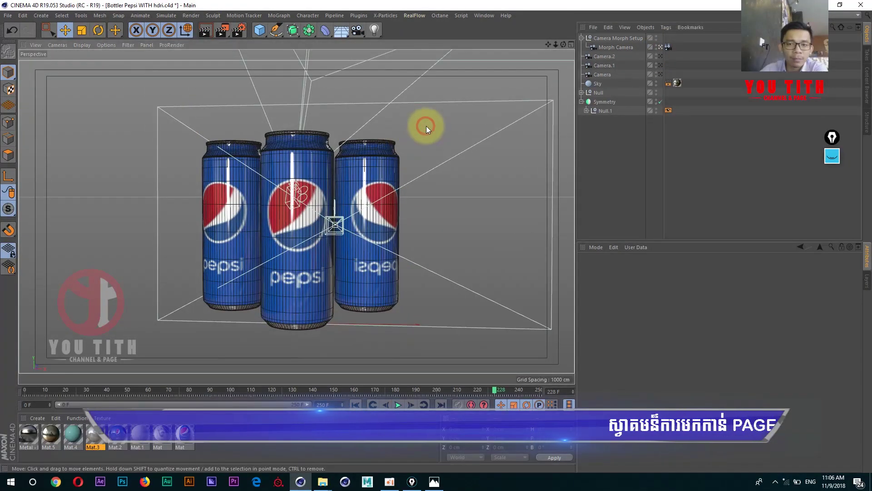
pyautogui.click(582, 39)
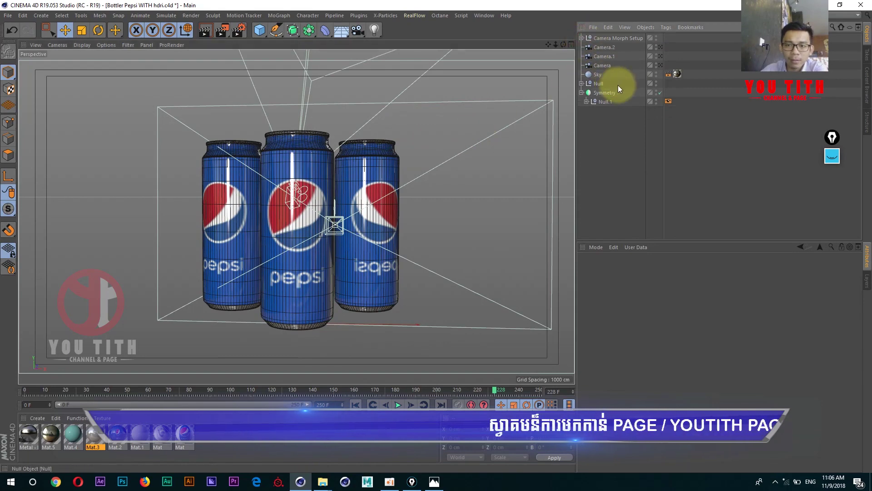
pyautogui.click(597, 83)
pyautogui.rightClick(598, 85)
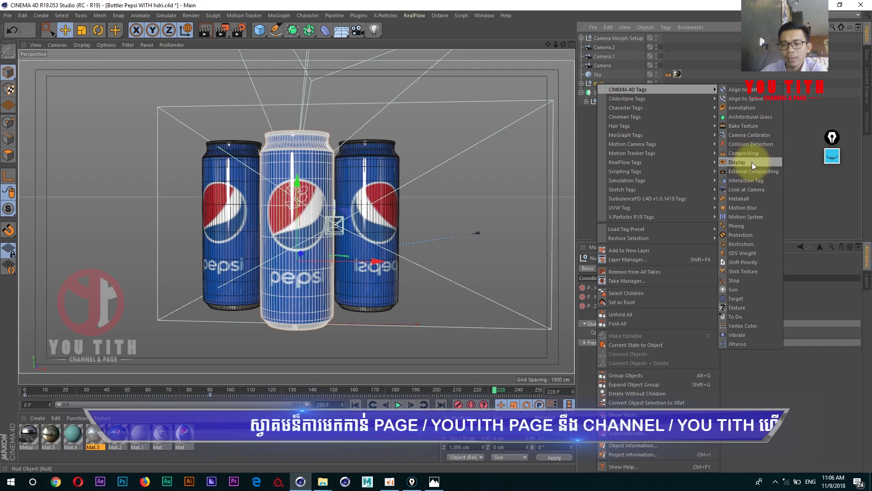
pyautogui.click(493, 26)
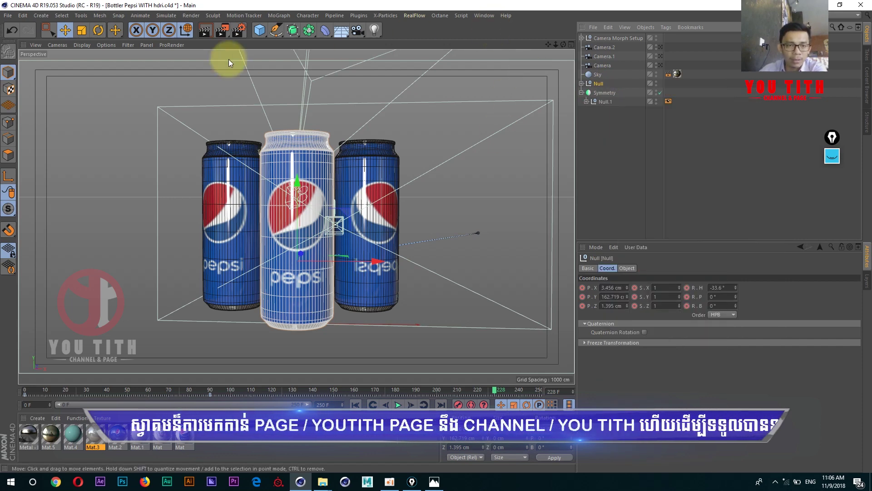
# - Start a Picture Viewer test render, stop it, and reselect the Camera and Morph Camera
pyautogui.click(223, 31)
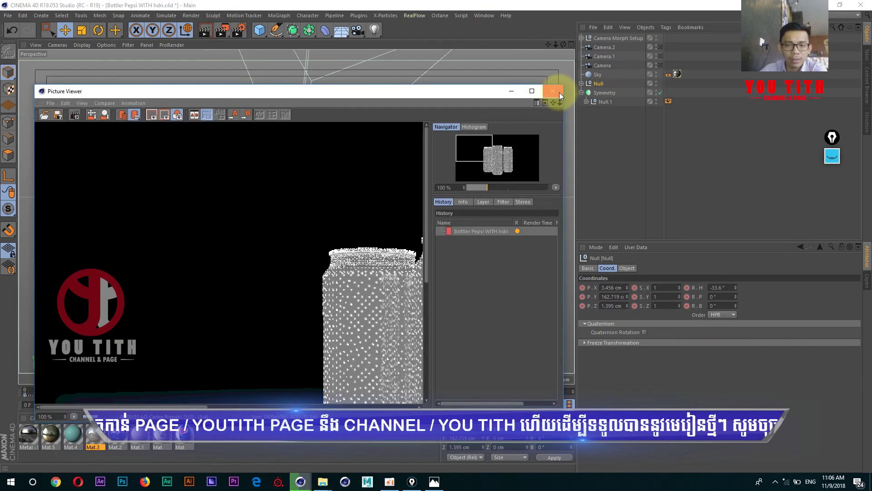
pyautogui.click(553, 91)
pyautogui.click(452, 274)
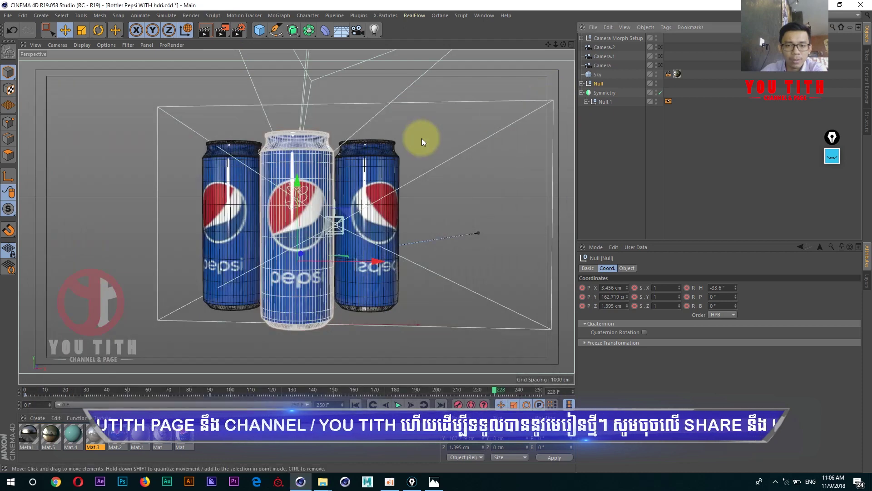
pyautogui.click(600, 66)
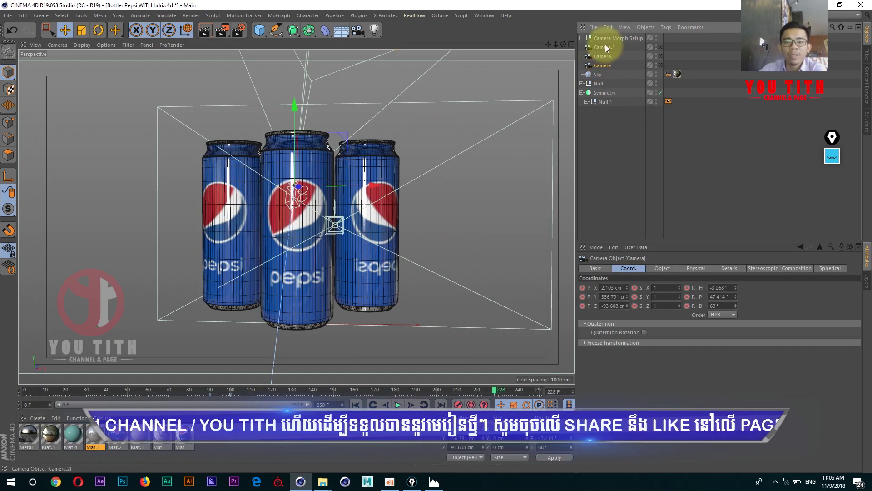
pyautogui.click(581, 38)
pyautogui.click(607, 47)
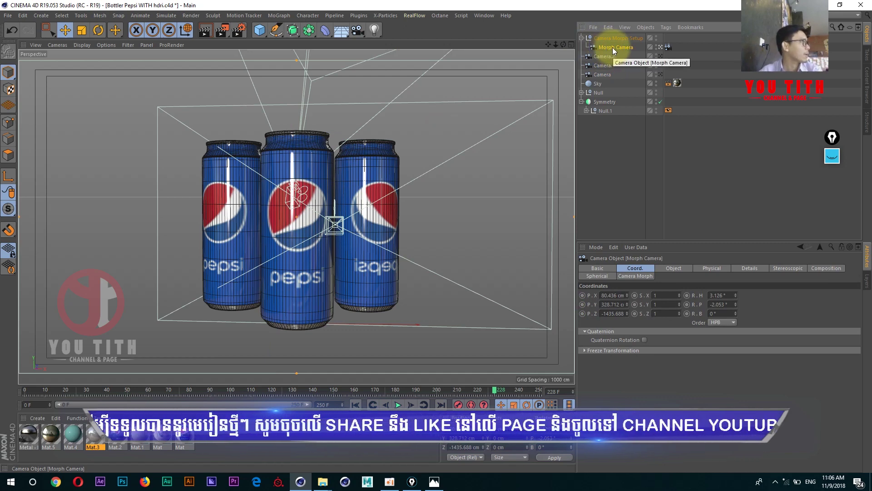
pyautogui.click(415, 140)
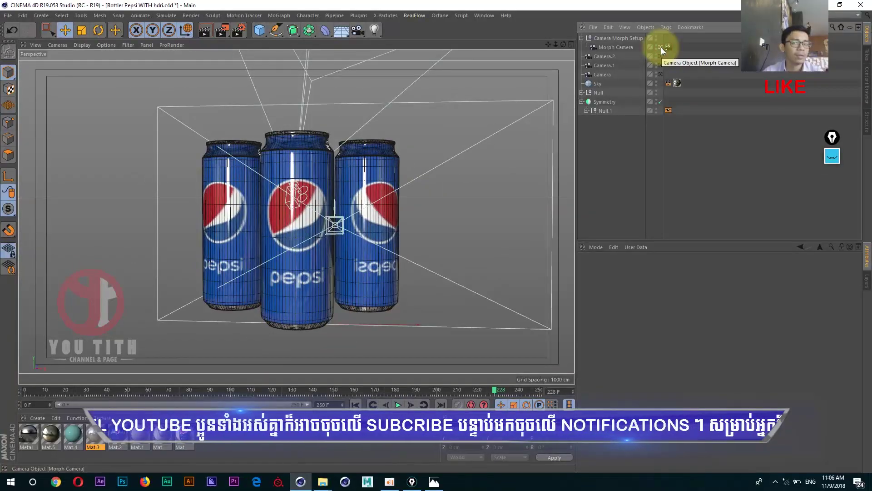
# - Under Render Settings' Save options, browse to the Pepsi folder and create a new folder there
pyautogui.click(238, 29)
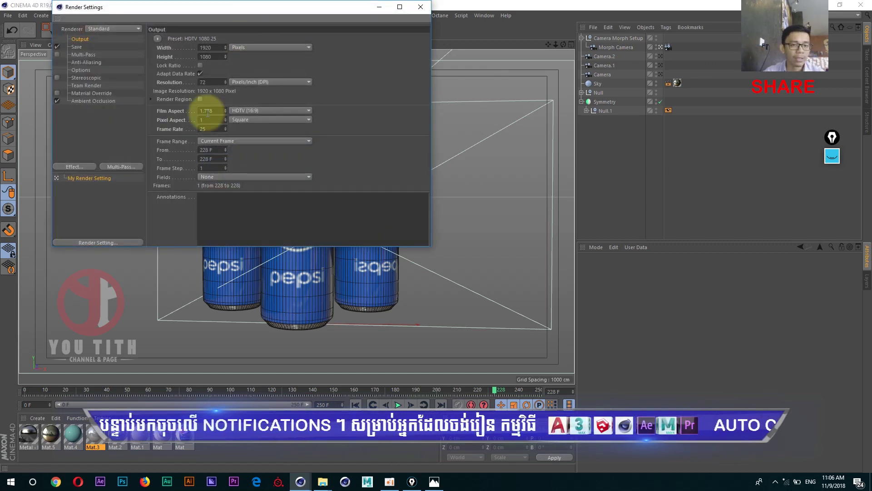
pyautogui.click(77, 47)
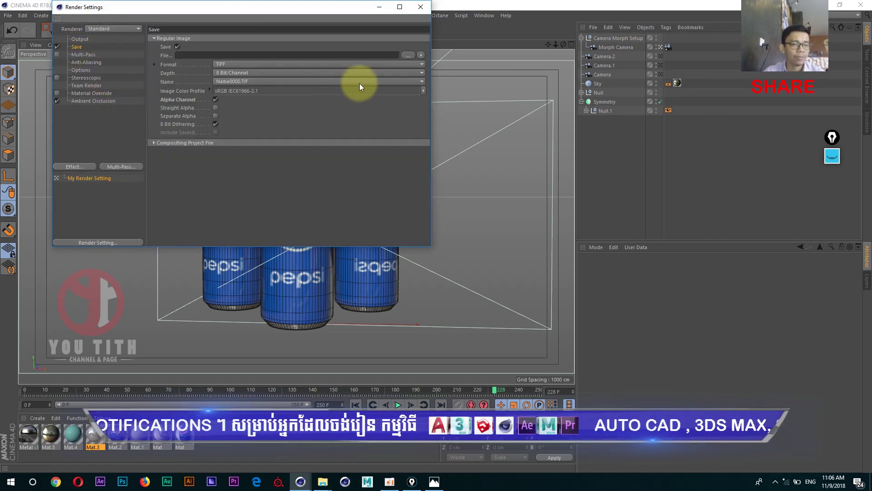
pyautogui.click(407, 54)
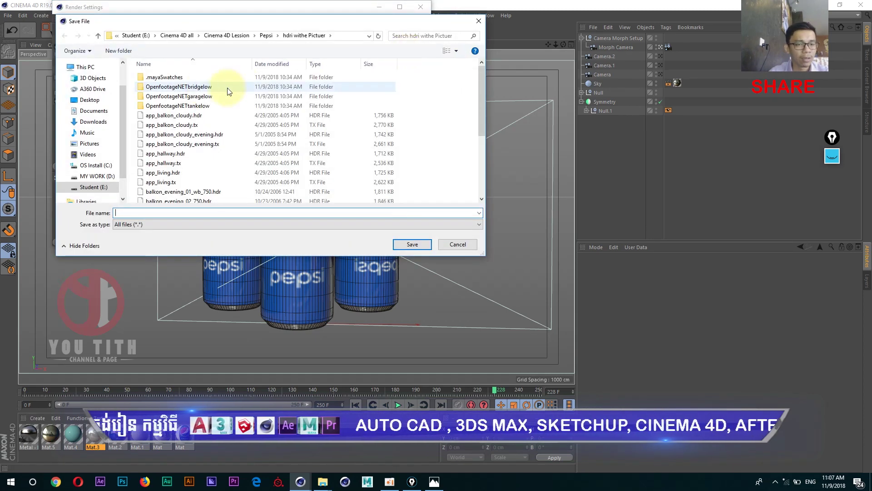
pyautogui.click(230, 35)
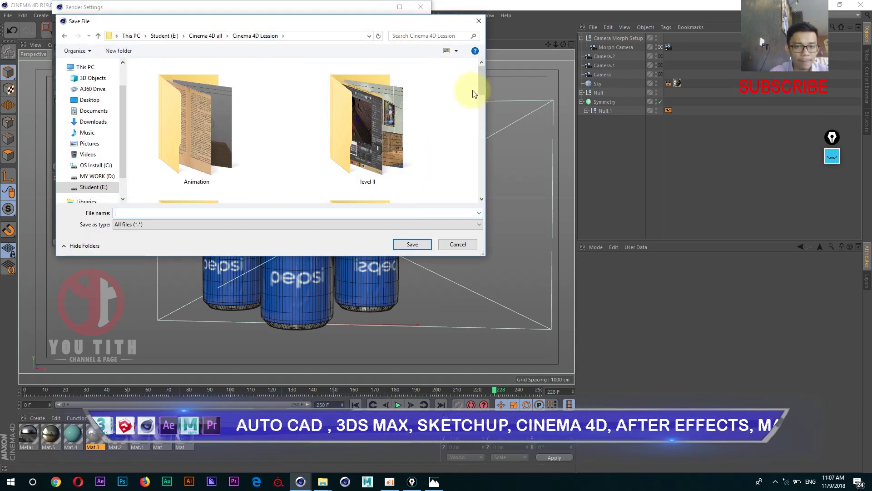
pyautogui.moveTo(482, 87)
pyautogui.mouseDown()
pyautogui.moveTo(481, 181)
pyautogui.moveTo(474, 91)
pyautogui.mouseUp()
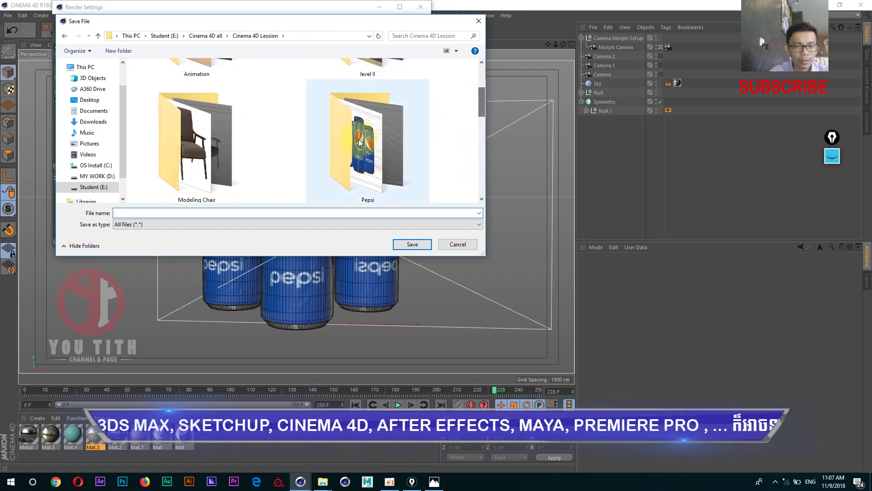
pyautogui.doubleClick(366, 130)
pyautogui.click(119, 51)
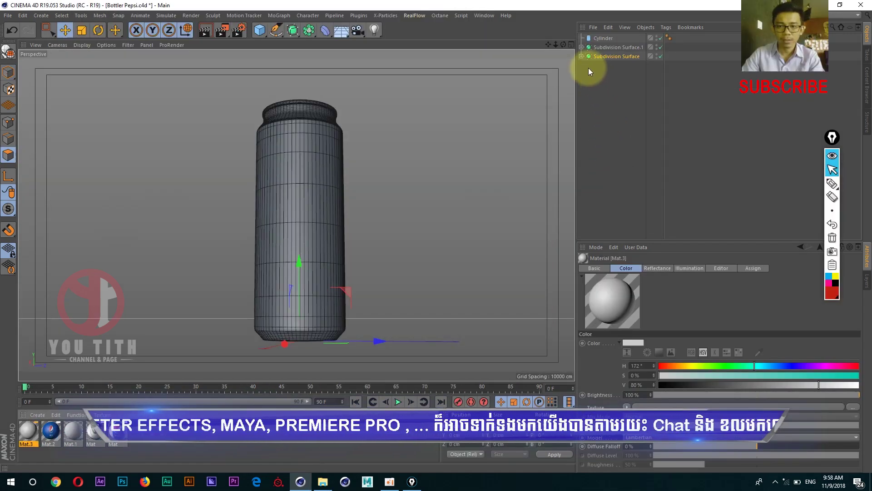
# - Select the can's cylinder in a maximized Front view, using polygon box selection with smoothing off
pyautogui.click(582, 57)
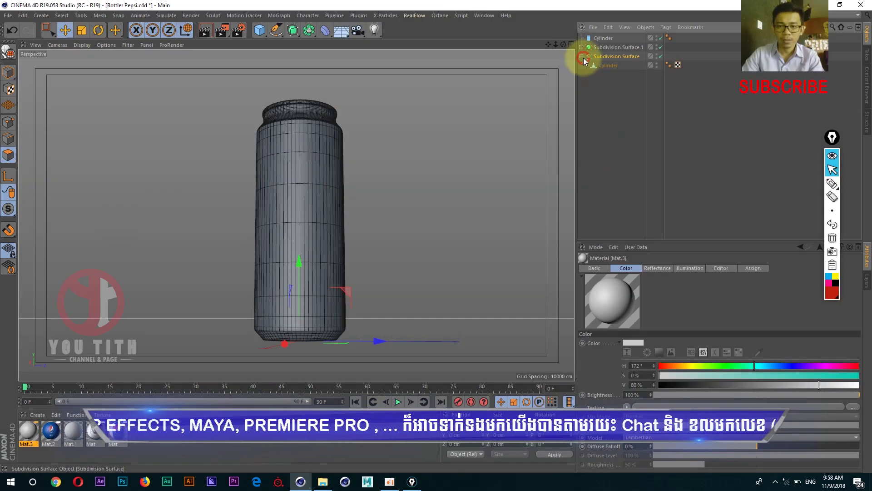
pyautogui.click(605, 66)
pyautogui.middleClick(388, 204)
pyautogui.middleClick(496, 321)
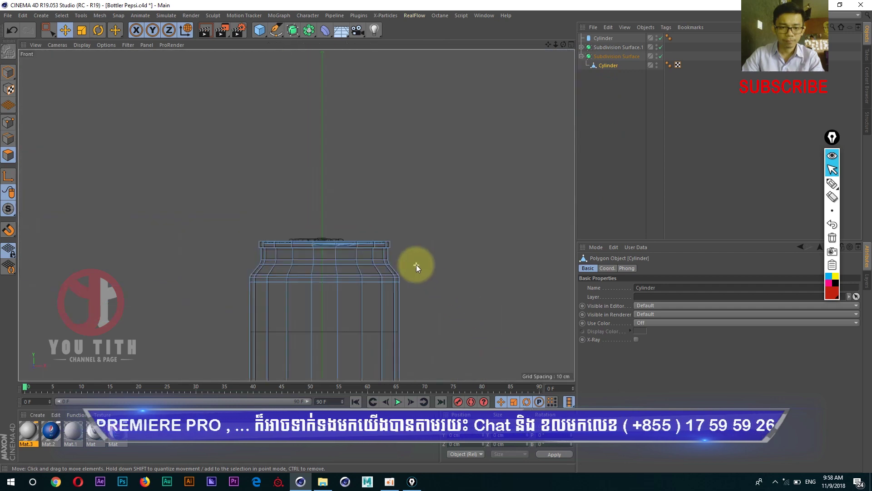
pyautogui.scroll(-5, 376, 186)
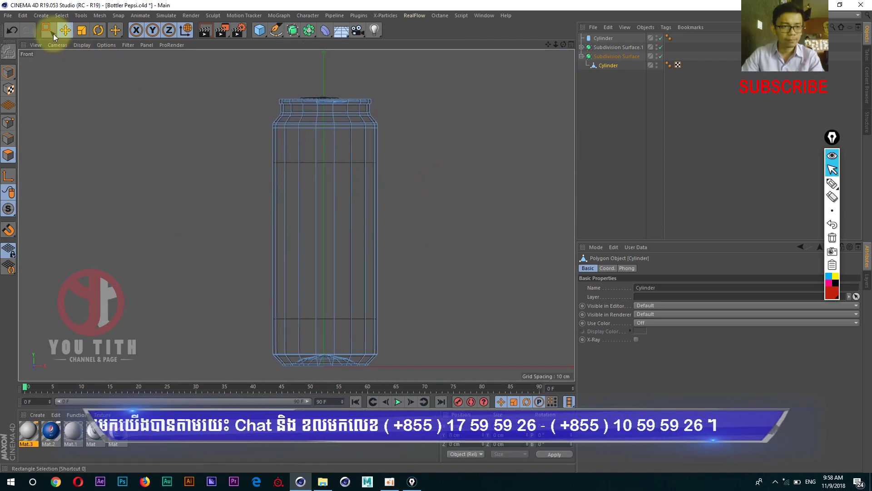
pyautogui.moveTo(54, 36); pyautogui.dragTo(71, 55)
pyautogui.moveTo(421, 200); pyautogui.dragTo(200, 237)
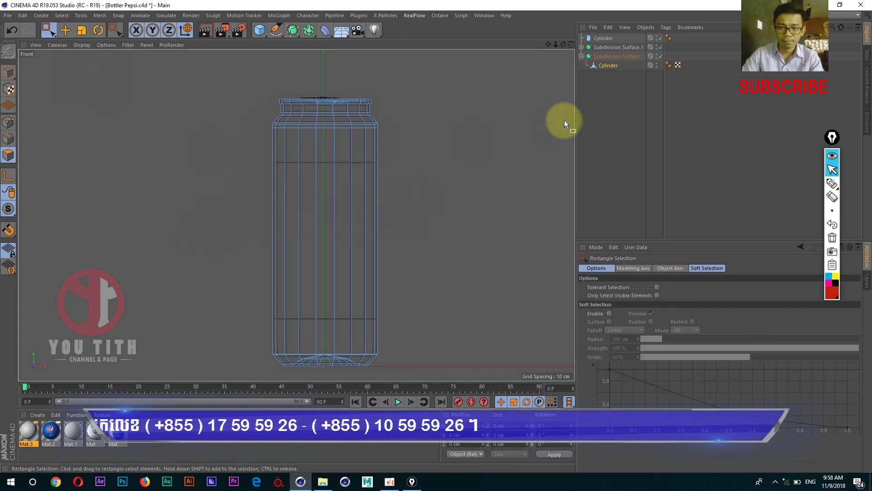
pyautogui.click(661, 56)
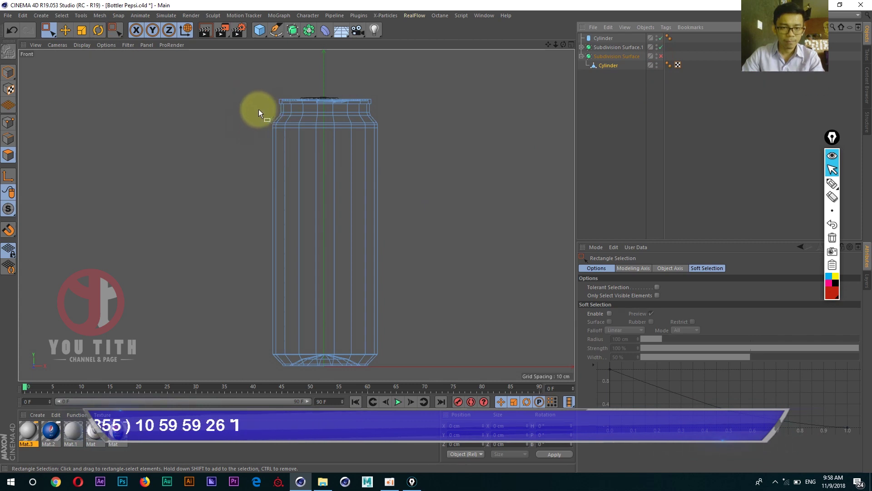
# - Box-select a band of polygons, then undo and move the view toward the can's bottom
pyautogui.moveTo(249, 107)
pyautogui.mouseDown()
pyautogui.moveTo(418, 360)
pyautogui.moveTo(422, 350)
pyautogui.mouseUp()
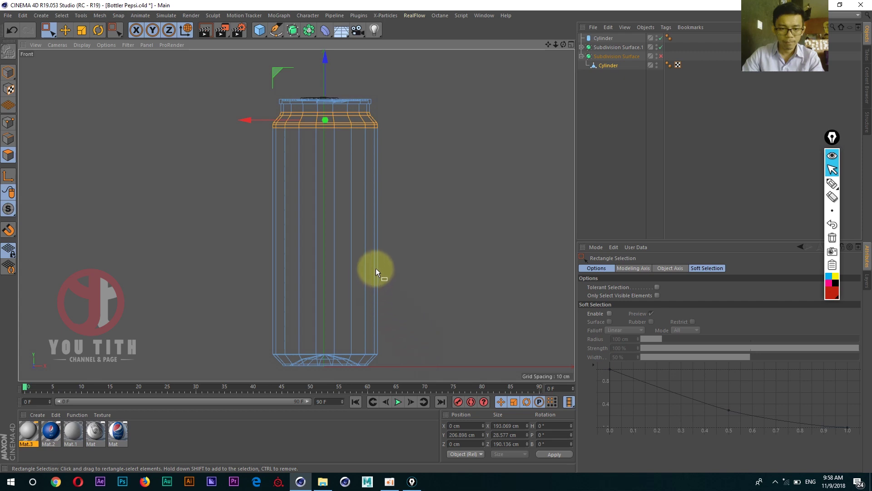
pyautogui.scroll(3, 378, 339)
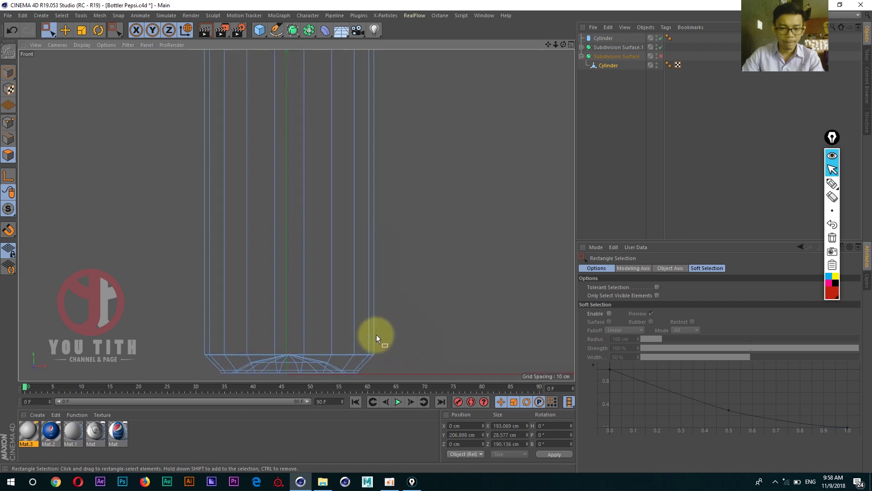
pyautogui.scroll(-2, 376, 334)
pyautogui.scroll(-1, 392, 310)
pyautogui.scroll(-1, 392, 311)
pyautogui.scroll(-1, 393, 312)
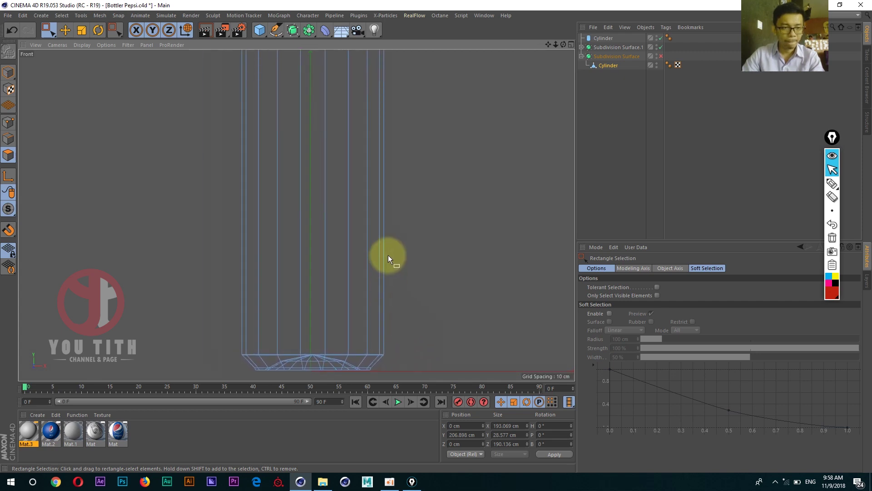
pyautogui.scroll(-2, 388, 274)
pyautogui.scroll(3, 389, 291)
pyautogui.scroll(-2, 309, 191)
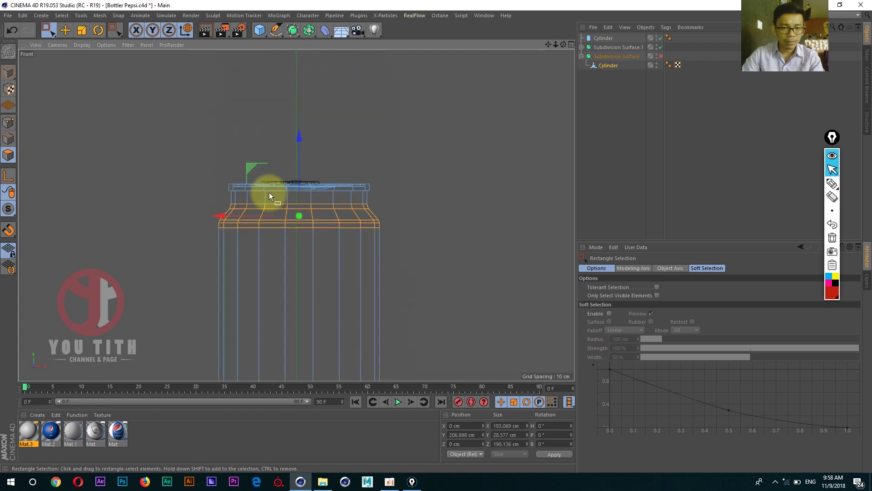
pyautogui.scroll(2, 250, 182)
pyautogui.hotkey('ctrl', 'z')
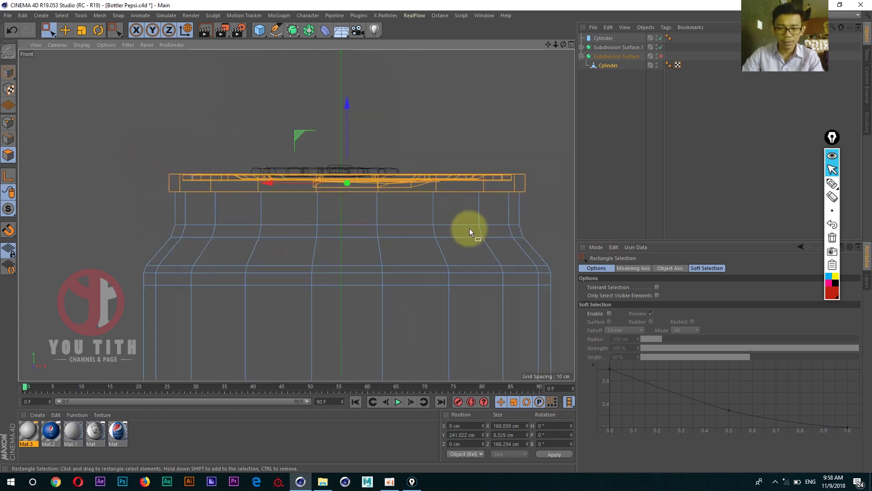
pyautogui.scroll(-1, 468, 230)
pyautogui.keyDown('alt'); pyautogui.moveTo(457, 239); pyautogui.dragTo(333, 88, button='middle'); pyautogui.keyUp('alt')
pyautogui.scroll(-2, 333, 88)
pyautogui.scroll(2, 218, 279)
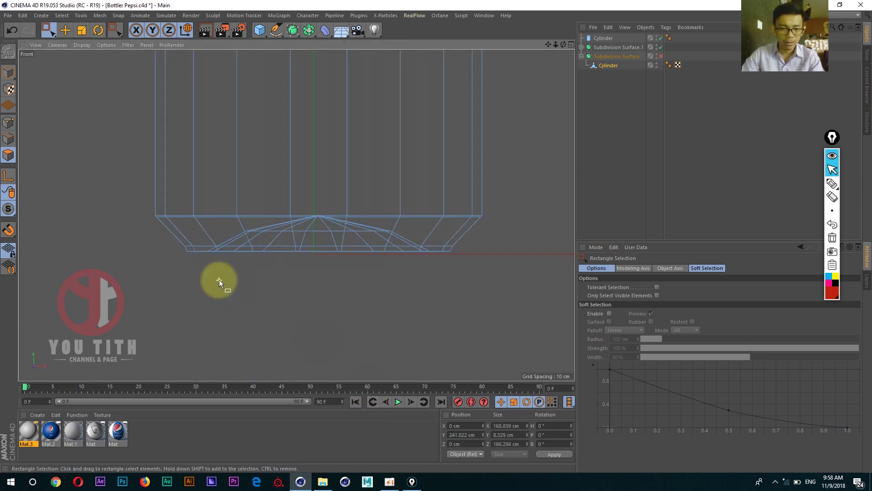
pyautogui.scroll(2, 227, 241)
pyautogui.scroll(2, 158, 234)
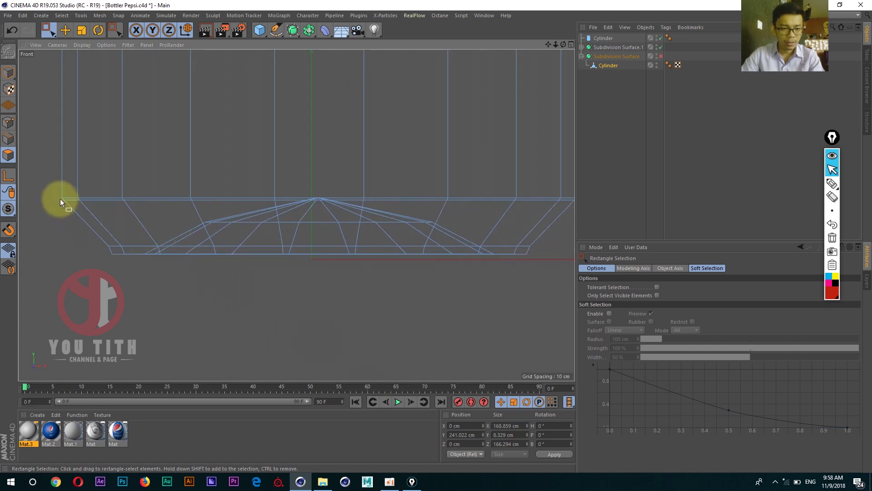
# - Re-enable smoothing, select the bottom rim and dome polygons, and return to a maximized Perspective view
pyautogui.click(661, 55)
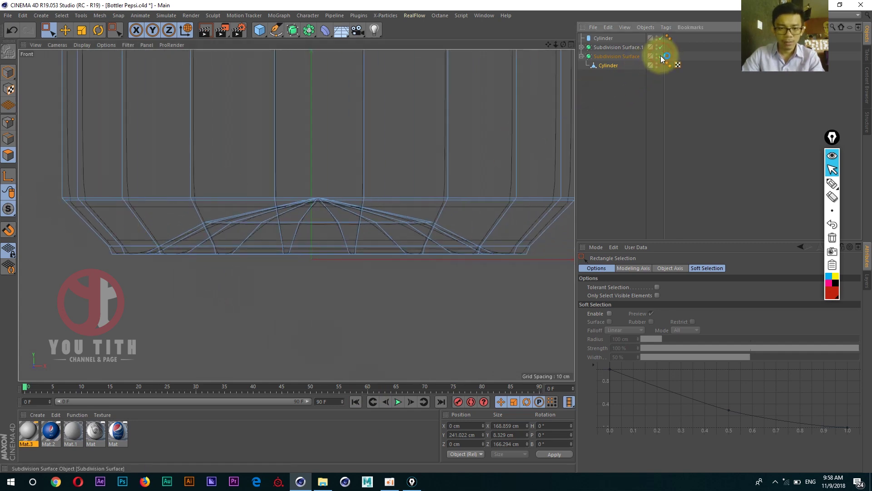
pyautogui.moveTo(57, 190)
pyautogui.mouseDown()
pyautogui.moveTo(562, 335)
pyautogui.moveTo(604, 321)
pyautogui.moveTo(555, 294)
pyautogui.mouseUp()
pyautogui.scroll(-2, 477, 296)
pyautogui.scroll(-2, 474, 292)
pyautogui.moveTo(127, 207); pyautogui.dragTo(559, 316)
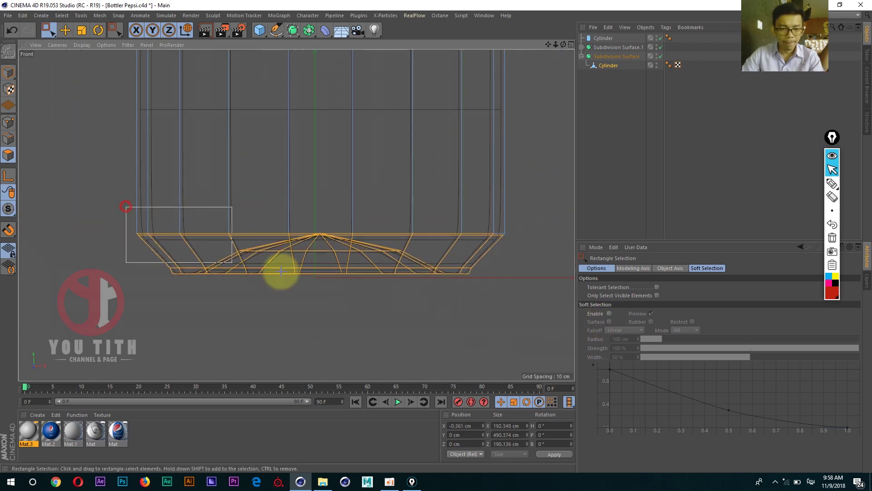
pyautogui.middleClick(470, 269)
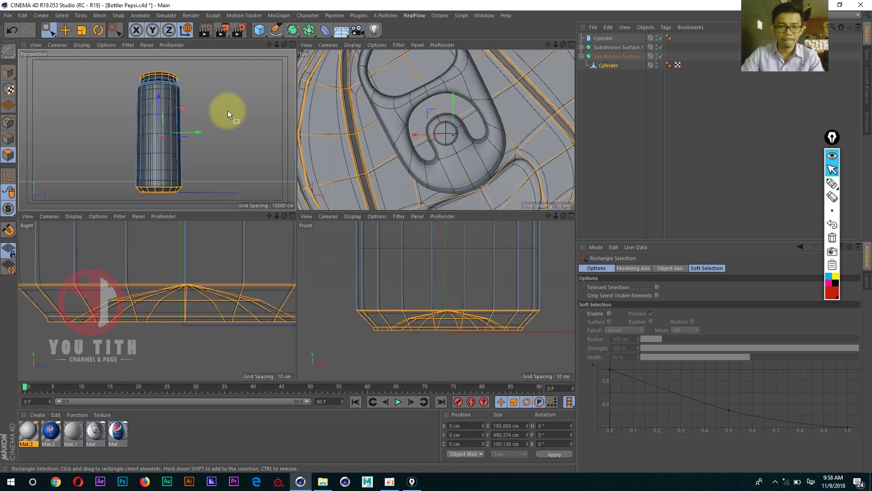
pyautogui.middleClick(228, 110)
pyautogui.keyDown('alt'); pyautogui.moveTo(335, 209); pyautogui.dragTo(312, 211); pyautogui.keyUp('alt')
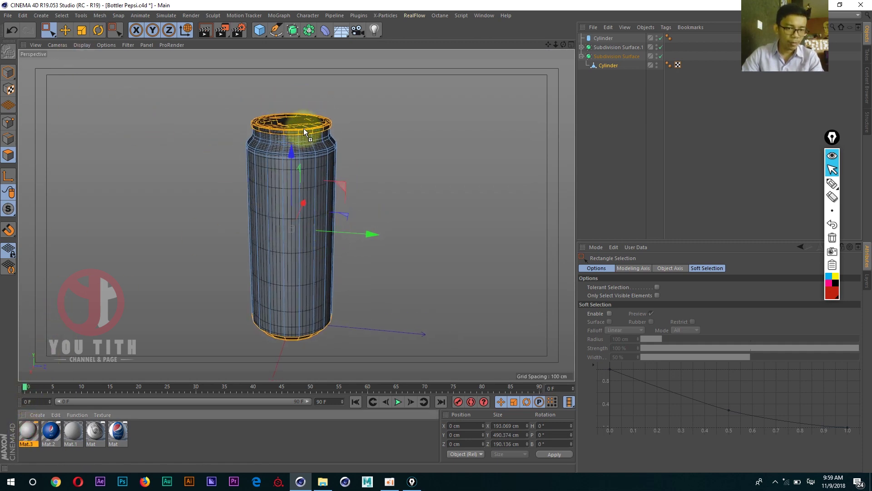
# - Try dropping Mat.3 onto the whole can, then undo the assignment
pyautogui.moveTo(30, 417); pyautogui.dragTo(303, 128)
pyautogui.keyDown('alt'); pyautogui.moveTo(268, 189); pyautogui.dragTo(271, 196); pyautogui.keyUp('alt')
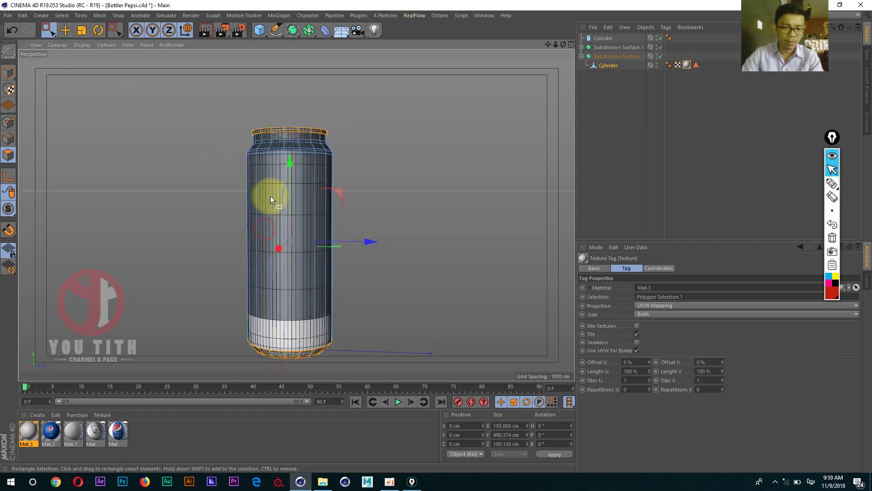
pyautogui.scroll(3, 318, 283)
pyautogui.scroll(2, 349, 242)
pyautogui.hotkey('ctrl', 'z')
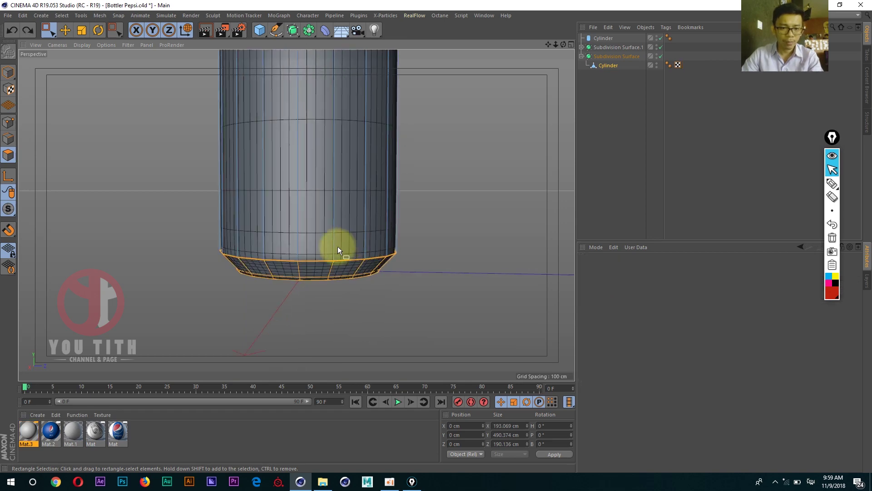
pyautogui.scroll(2, 338, 246)
pyautogui.scroll(2, 331, 263)
pyautogui.keyDown('alt'); pyautogui.moveTo(341, 239); pyautogui.dragTo(369, 195); pyautogui.keyUp('alt')
# - In a maximized Front view, rectangle-select the can's bottom rim polygons, then return to Perspective
pyautogui.middleClick(310, 208)
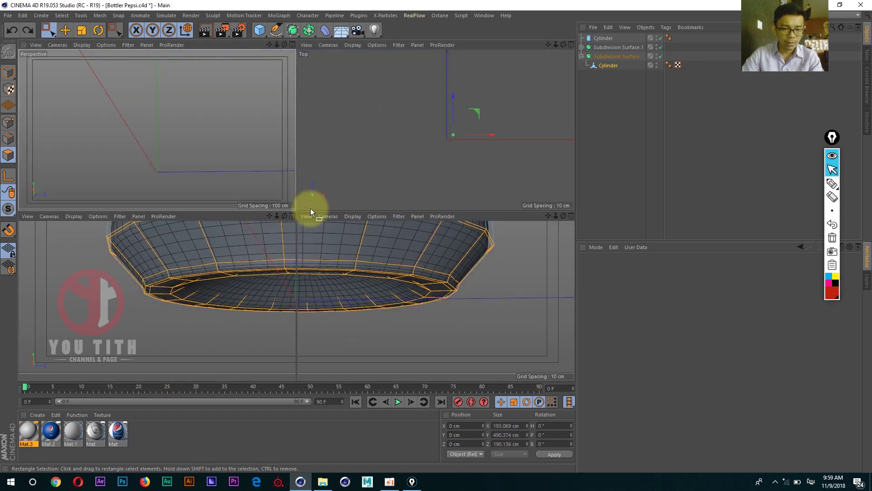
pyautogui.middleClick(403, 313)
pyautogui.scroll(3, 428, 288)
pyautogui.scroll(1, 450, 254)
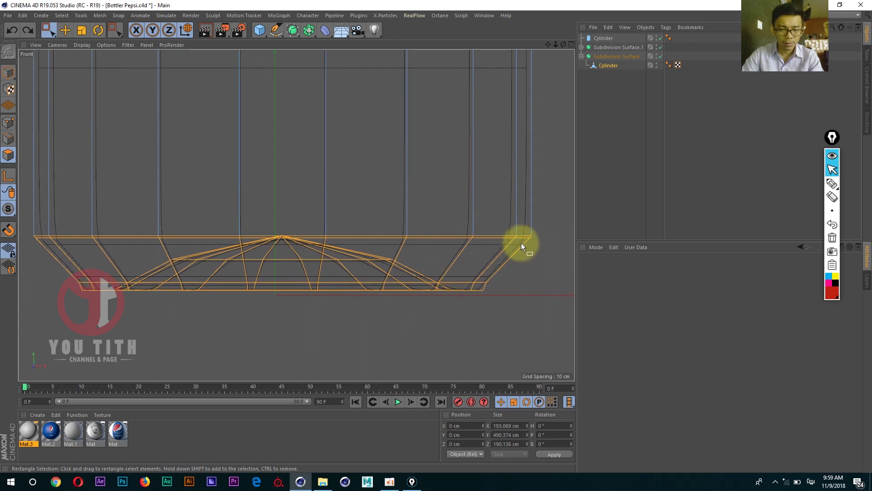
pyautogui.moveTo(547, 216); pyautogui.dragTo(30, 246)
pyautogui.moveTo(546, 221); pyautogui.dragTo(34, 235)
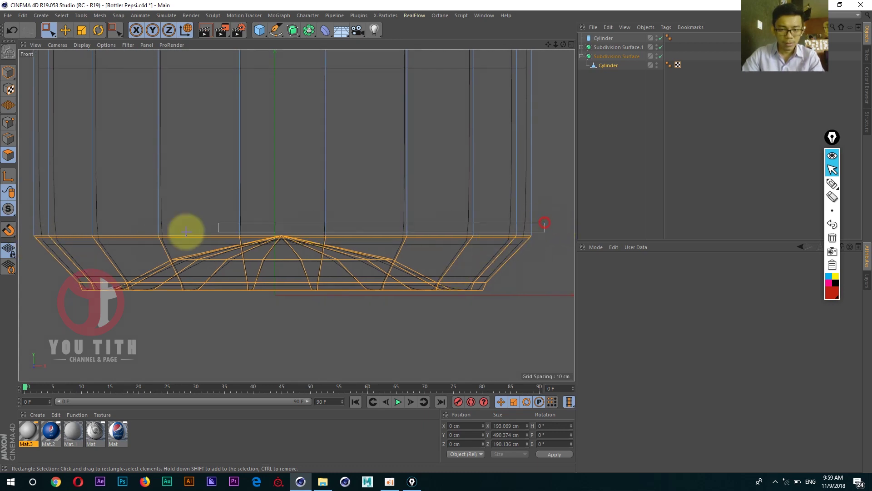
pyautogui.middleClick(313, 215)
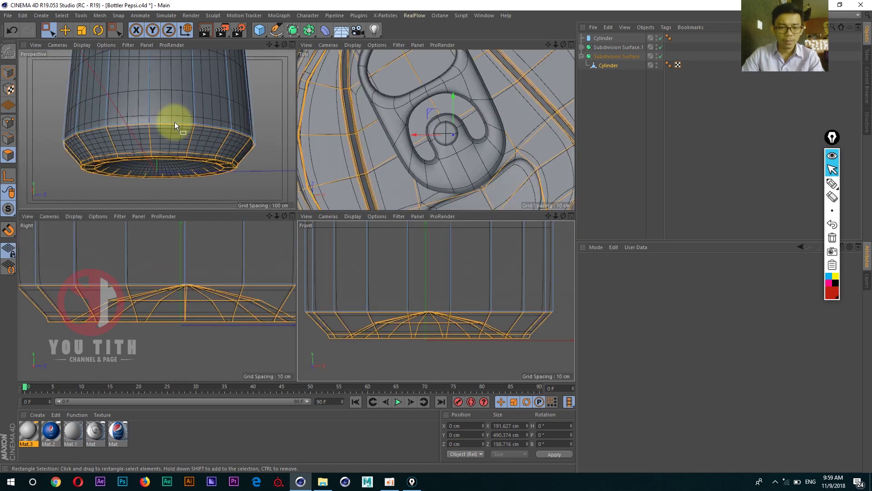
pyautogui.middleClick(175, 122)
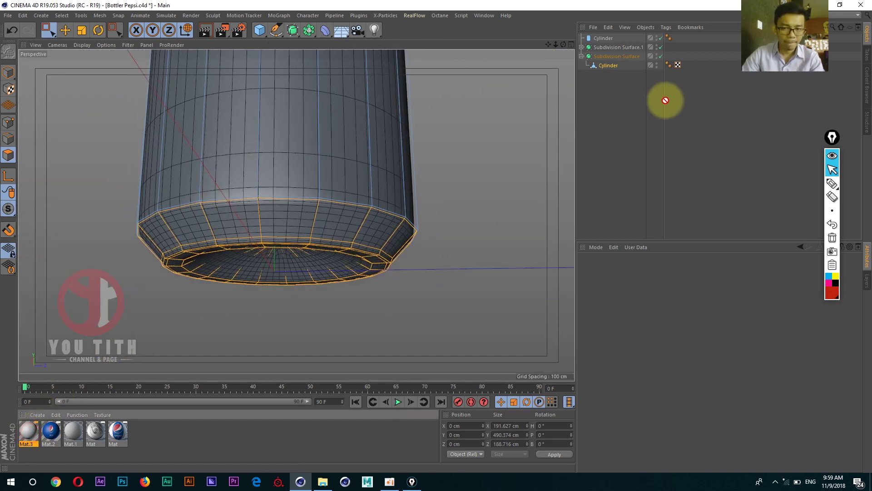
# - Apply Mat.3 to only the selected bottom rim polygons
pyautogui.moveTo(32, 433); pyautogui.dragTo(620, 67)
pyautogui.scroll(2, 290, 235)
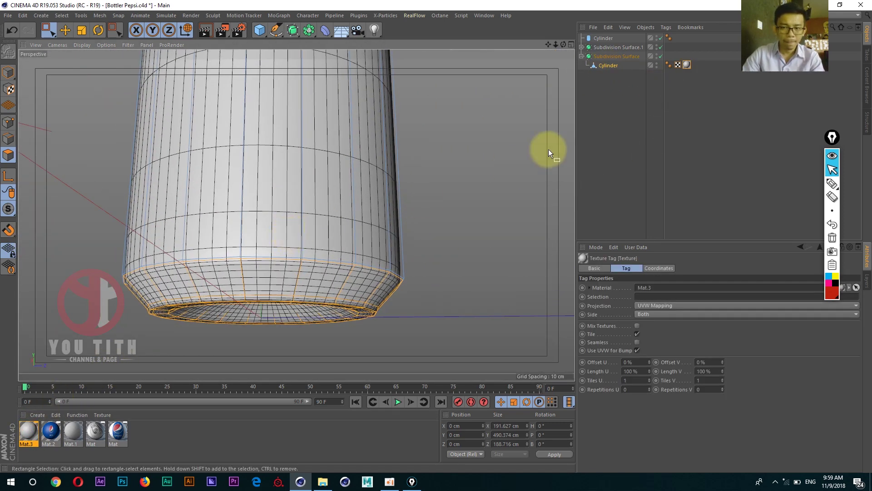
pyautogui.hotkey('ctrl', 'z')
pyautogui.moveTo(37, 434); pyautogui.dragTo(192, 286)
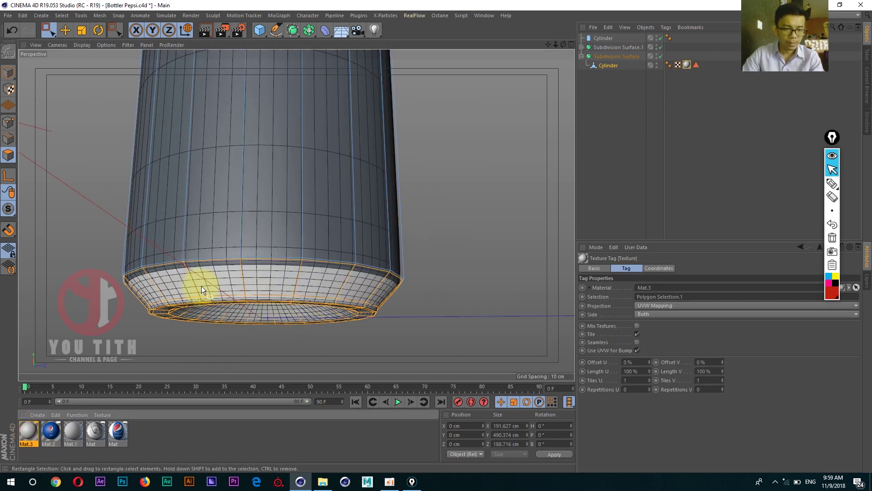
pyautogui.scroll(1, 201, 286)
pyautogui.scroll(1, 209, 294)
pyautogui.scroll(2, 175, 282)
pyautogui.scroll(2, 175, 283)
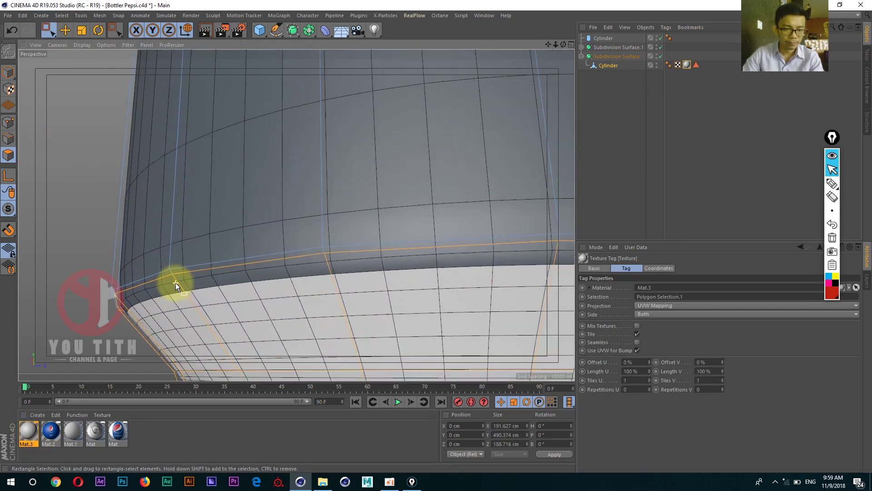
# - Switch to Model mode and the Move tool, and reframe the can
pyautogui.click(9, 74)
pyautogui.click(65, 30)
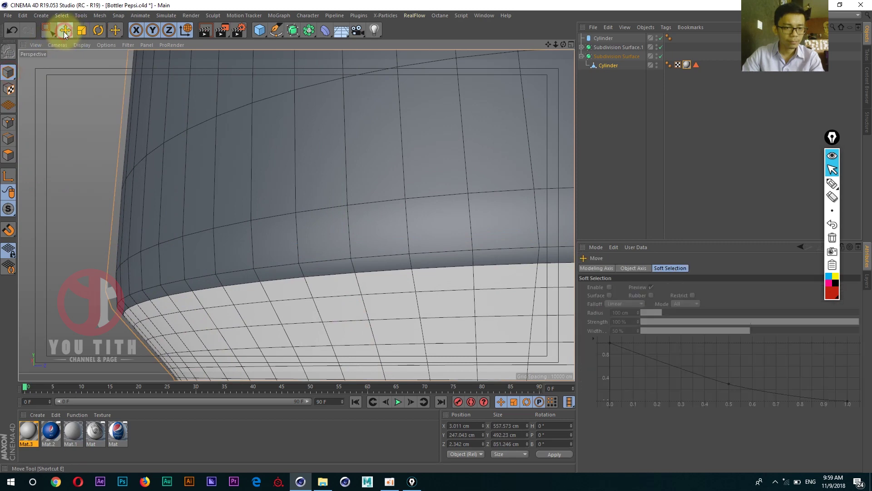
pyautogui.scroll(-2, 182, 247)
pyautogui.scroll(-3, 205, 244)
pyautogui.scroll(-2, 234, 273)
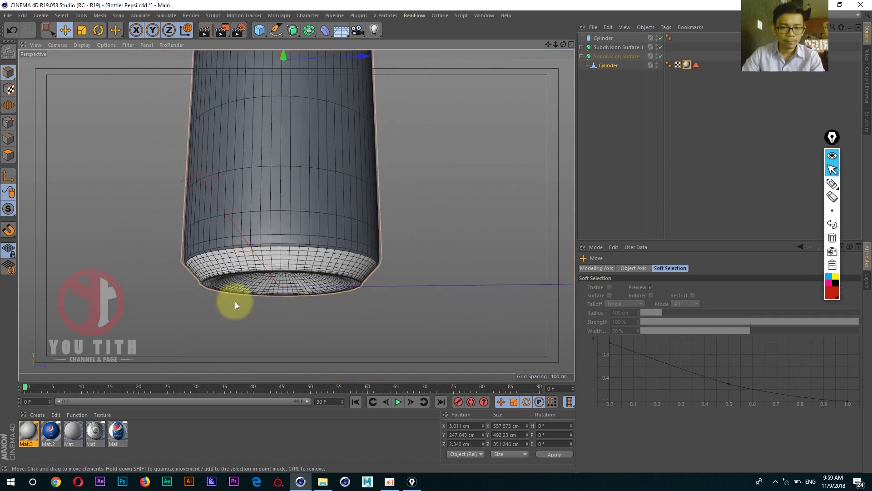
pyautogui.keyDown('alt'); pyautogui.moveTo(268, 256); pyautogui.dragTo(236, 333, button='middle'); pyautogui.keyUp('alt')
pyautogui.keyDown('alt'); pyautogui.moveTo(235, 333); pyautogui.dragTo(264, 268); pyautogui.keyUp('alt')
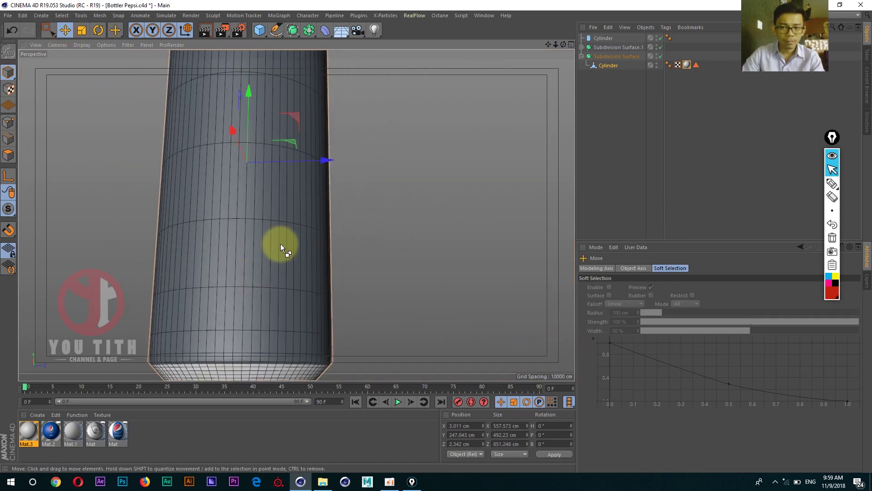
# - Restore the bottom rim selection, invert it, and apply the blue Mat.2 to the rest
pyautogui.doubleClick(698, 64)
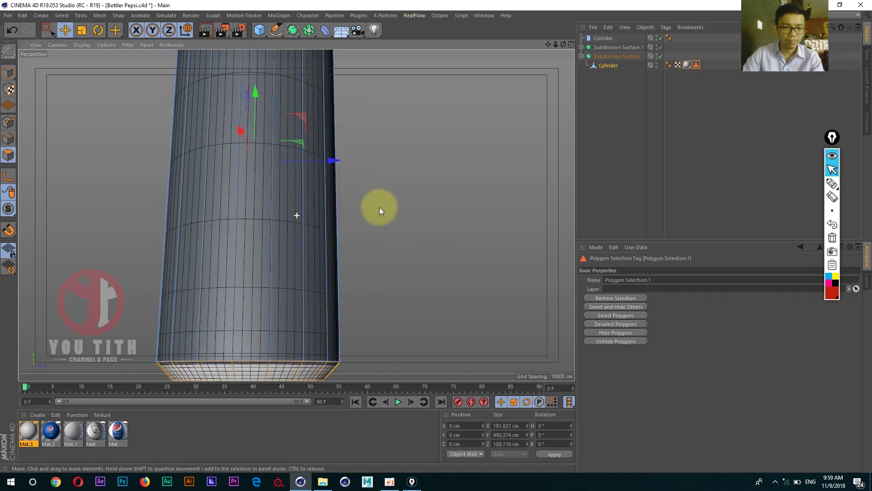
pyautogui.click(69, 18)
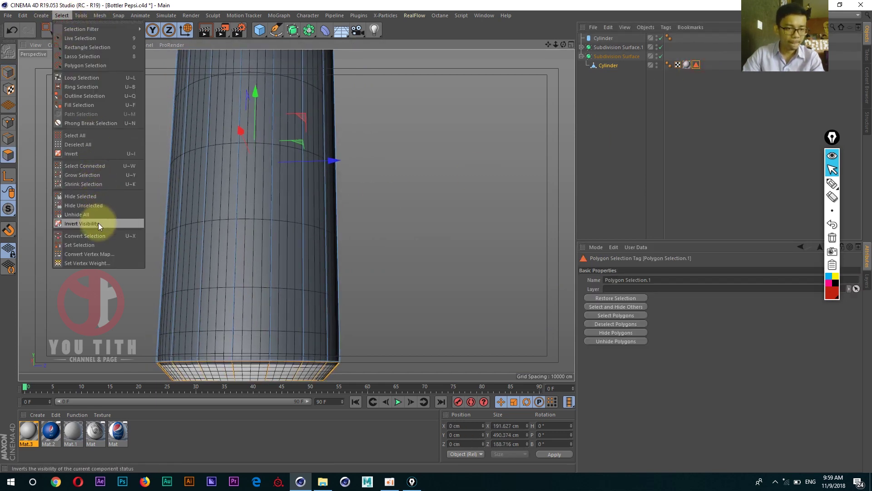
pyautogui.click(93, 153)
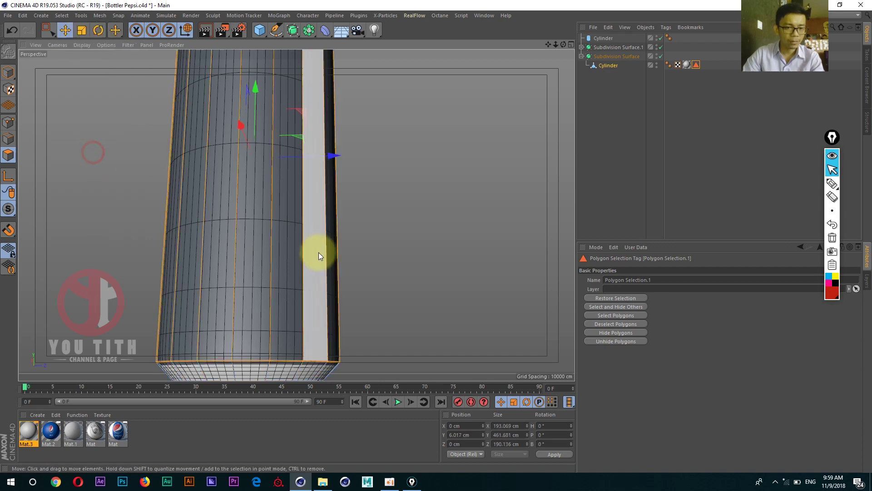
pyautogui.press('s')
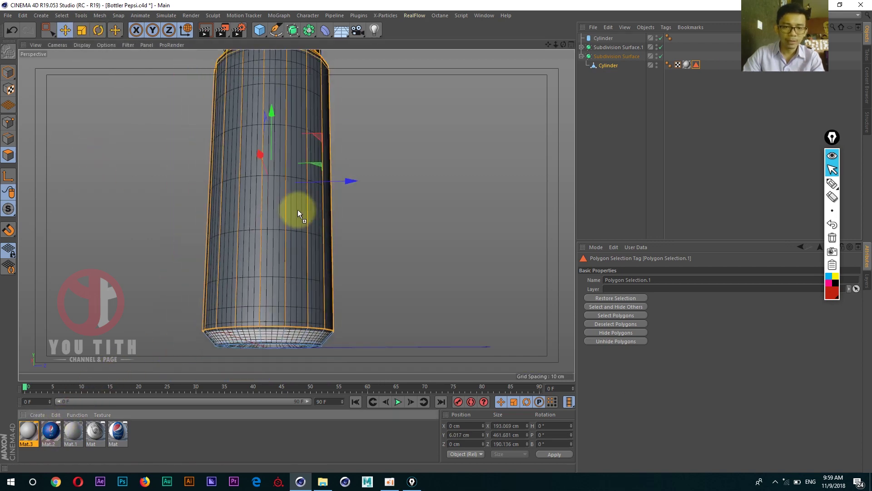
pyautogui.moveTo(298, 209); pyautogui.dragTo(296, 213)
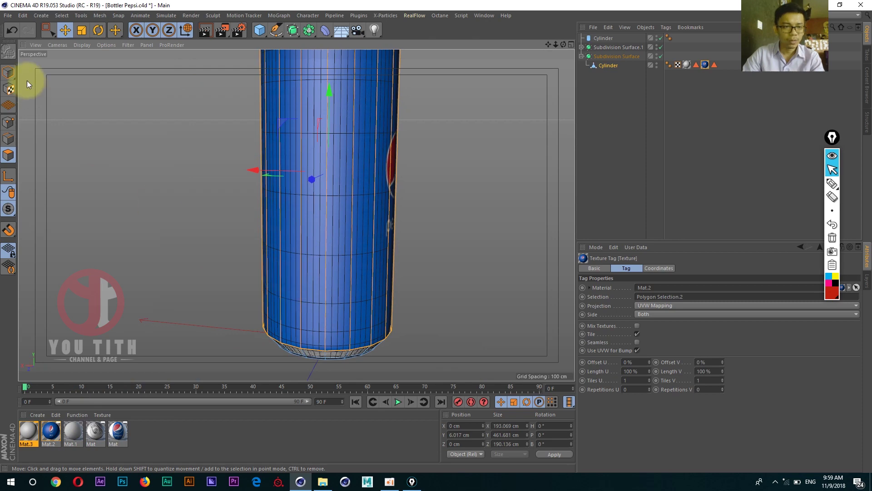
# - Open the Mat.2 texture tag's settings and tile the label twice around the can
pyautogui.click(8, 73)
pyautogui.click(47, 51)
pyautogui.keyDown('alt'); pyautogui.moveTo(412, 241); pyautogui.dragTo(282, 276); pyautogui.keyUp('alt')
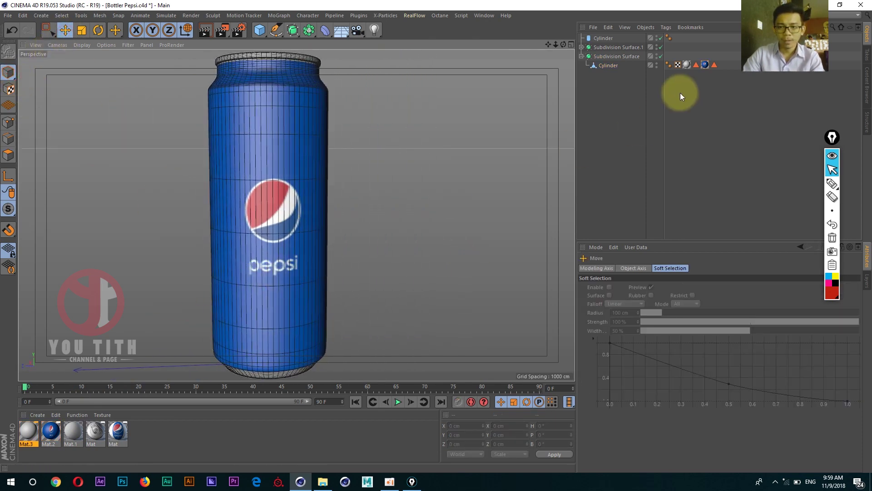
pyautogui.click(705, 64)
pyautogui.click(649, 378)
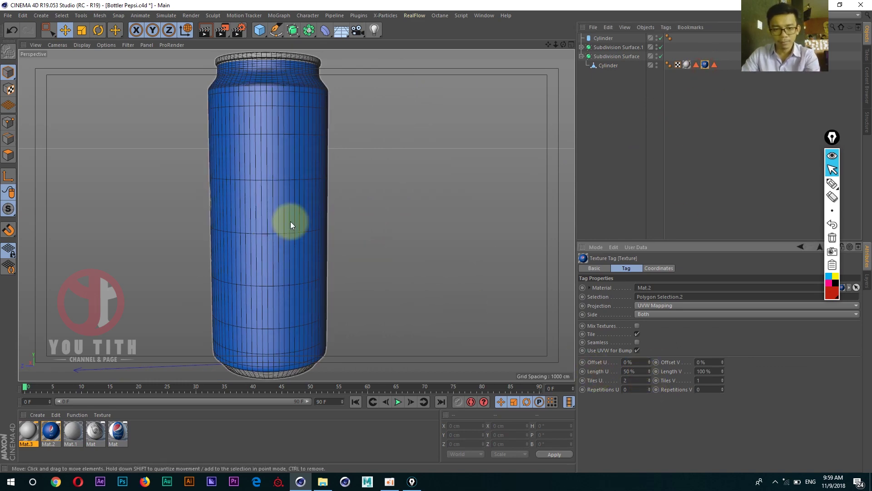
pyautogui.keyDown('alt'); pyautogui.moveTo(291, 222); pyautogui.dragTo(376, 210); pyautogui.keyUp('alt')
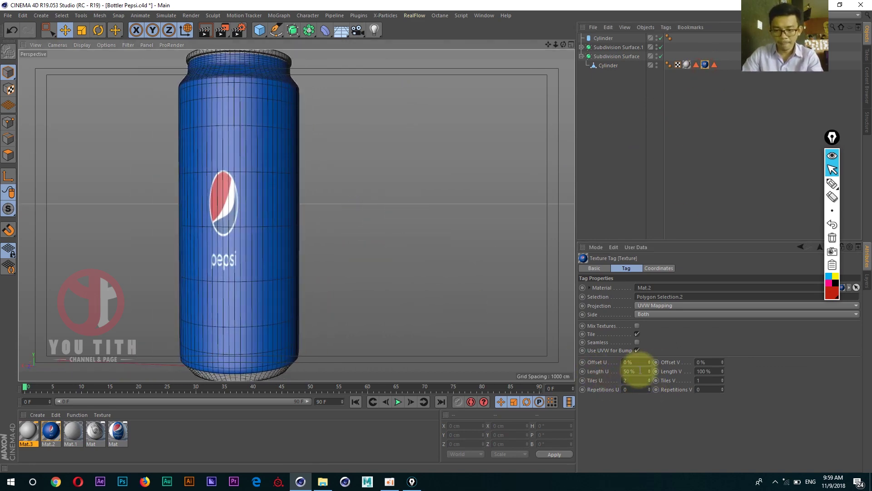
# - Set the Mat.2 texture's Length U and Length V to 200%
pyautogui.click(634, 372)
pyautogui.write('200')
pyautogui.press('Return')
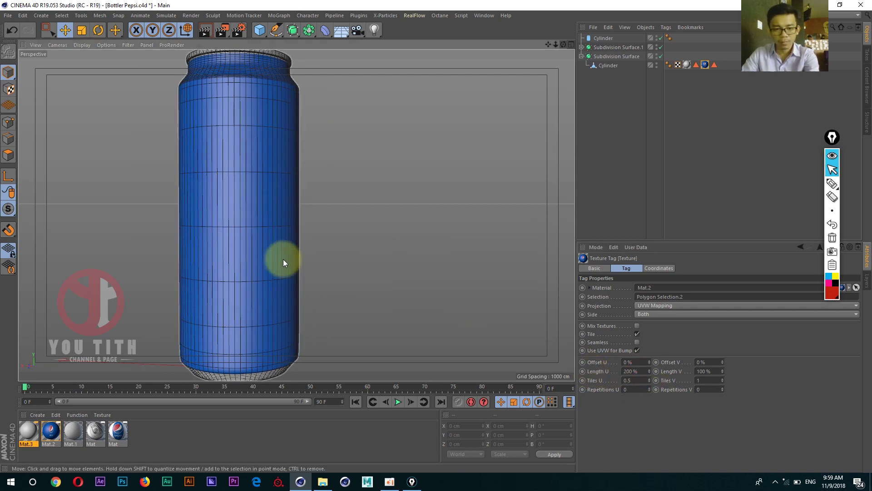
pyautogui.moveTo(283, 259)
pyautogui.keyDown('alt'); pyautogui.mouseDown()
pyautogui.moveTo(302, 249)
pyautogui.moveTo(436, 247)
pyautogui.moveTo(404, 259)
pyautogui.mouseUp(); pyautogui.keyUp('alt')
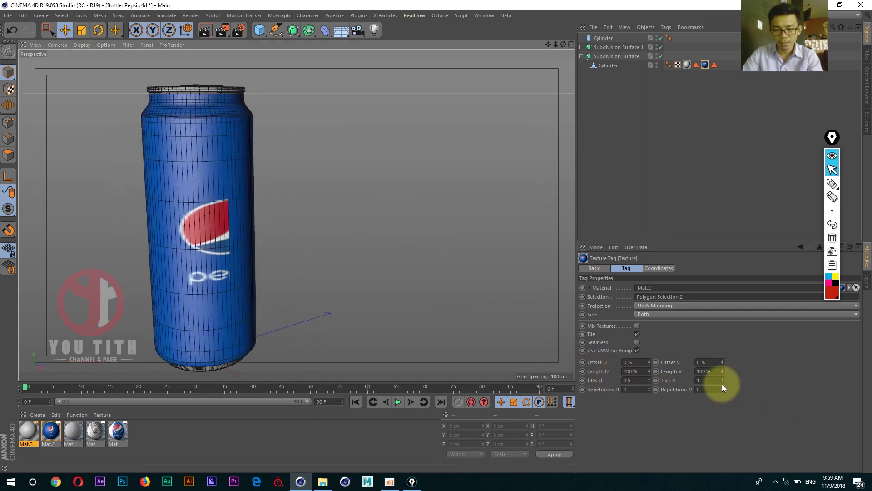
pyautogui.click(712, 372)
pyautogui.write('20')
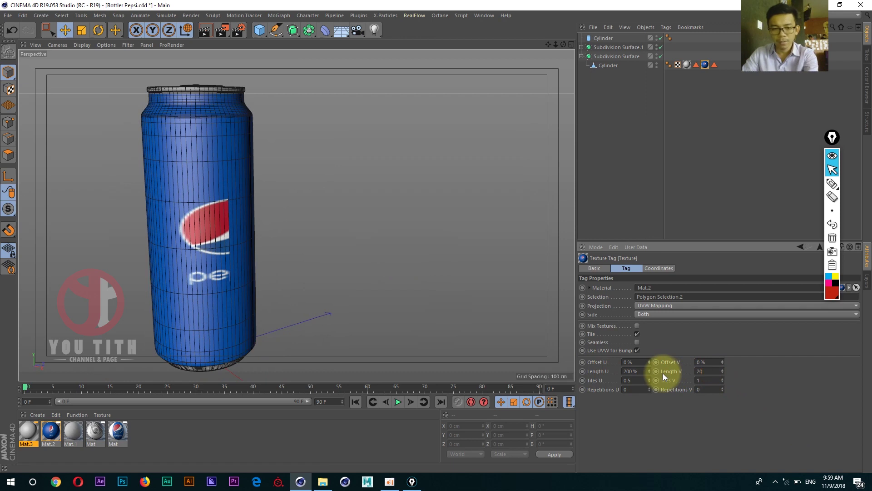
pyautogui.write('0')
pyautogui.press('Return')
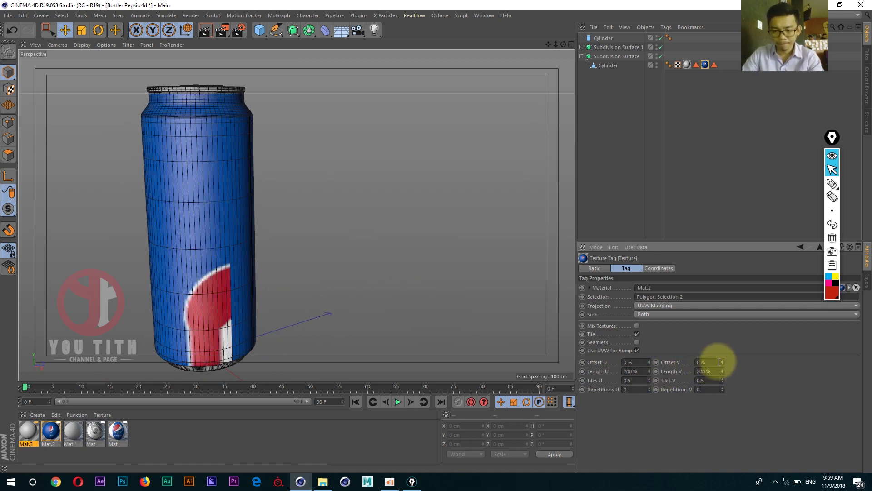
# - Adjust the label offsets to -15% U and -51% V, orbiting to check the logo
pyautogui.moveTo(721, 362); pyautogui.dragTo(720, 387)
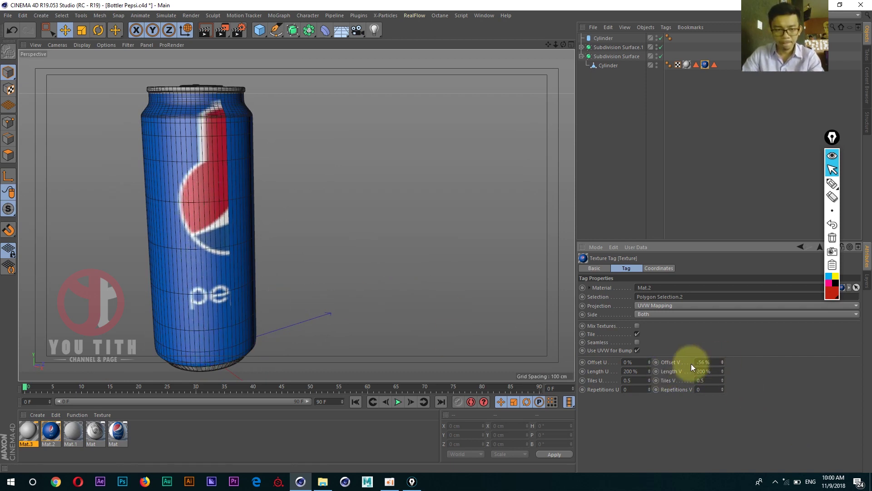
pyautogui.moveTo(649, 362); pyautogui.dragTo(649, 377)
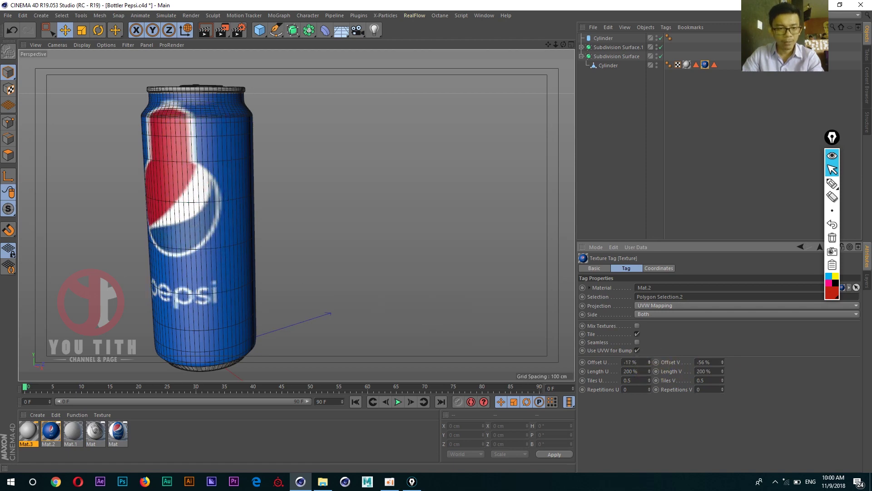
pyautogui.keyDown('alt'); pyautogui.moveTo(259, 217); pyautogui.dragTo(343, 206); pyautogui.keyUp('alt')
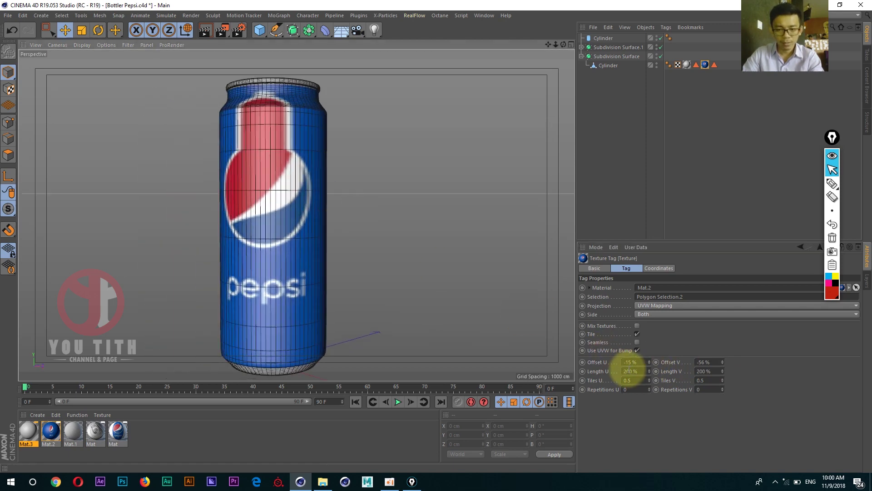
pyautogui.moveTo(723, 362); pyautogui.dragTo(723, 353)
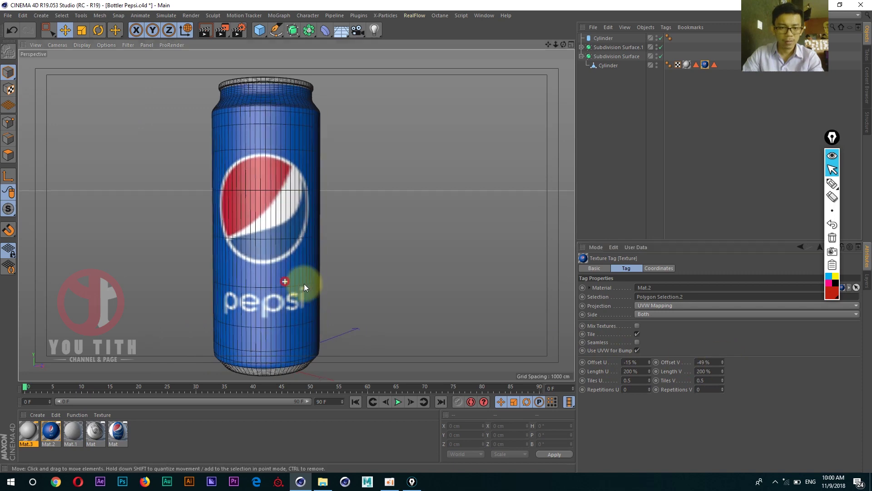
pyautogui.moveTo(304, 284)
pyautogui.keyDown('alt'); pyautogui.mouseDown()
pyautogui.moveTo(362, 290)
pyautogui.moveTo(330, 284)
pyautogui.moveTo(364, 279)
pyautogui.mouseUp(); pyautogui.keyUp('alt')
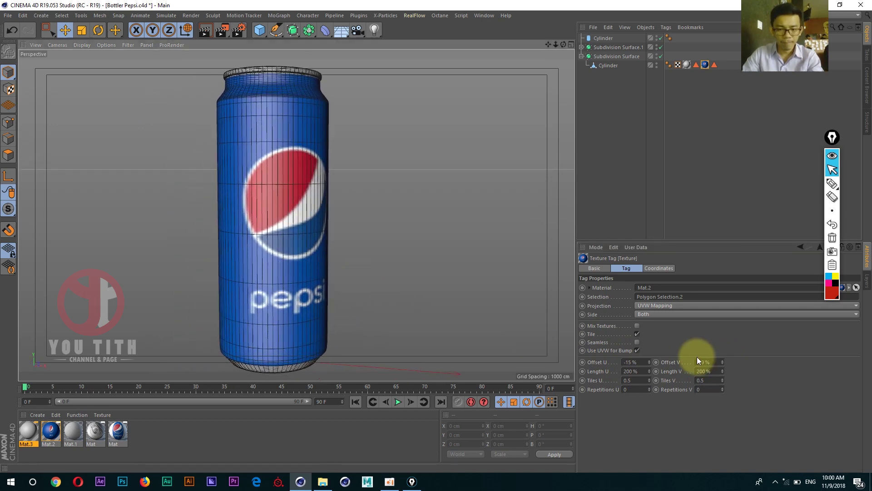
pyautogui.click(723, 364)
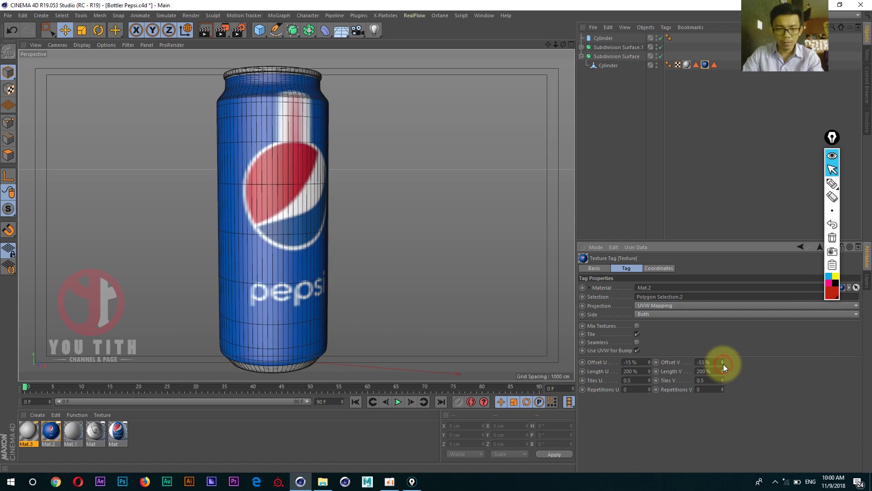
pyautogui.click(723, 360)
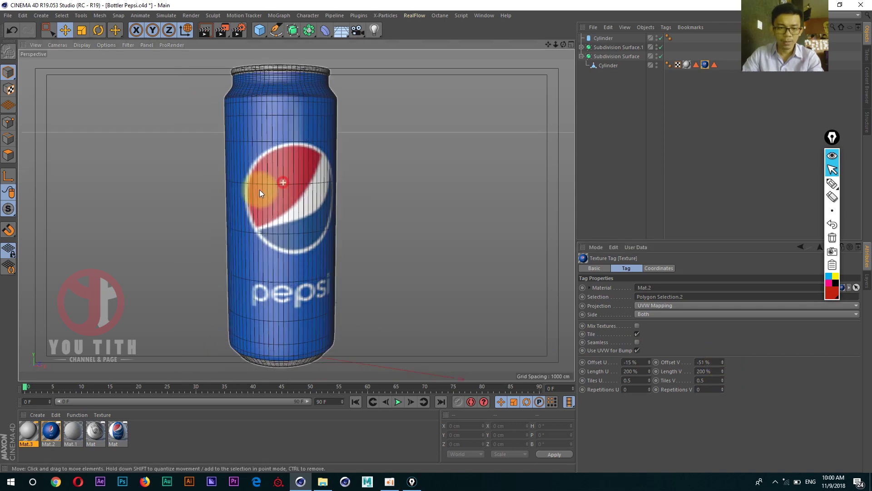
pyautogui.moveTo(260, 189)
pyautogui.keyDown('alt'); pyautogui.mouseDown()
pyautogui.moveTo(243, 189)
pyautogui.moveTo(298, 209)
pyautogui.moveTo(315, 205)
pyautogui.moveTo(324, 241)
pyautogui.moveTo(304, 226)
pyautogui.mouseUp(); pyautogui.keyUp('alt')
pyautogui.moveTo(302, 222)
pyautogui.keyDown('alt'); pyautogui.mouseDown(button='right')
pyautogui.moveTo(296, 289)
pyautogui.moveTo(273, 177)
pyautogui.moveTo(257, 204)
pyautogui.mouseUp(button='right'); pyautogui.keyUp('alt')
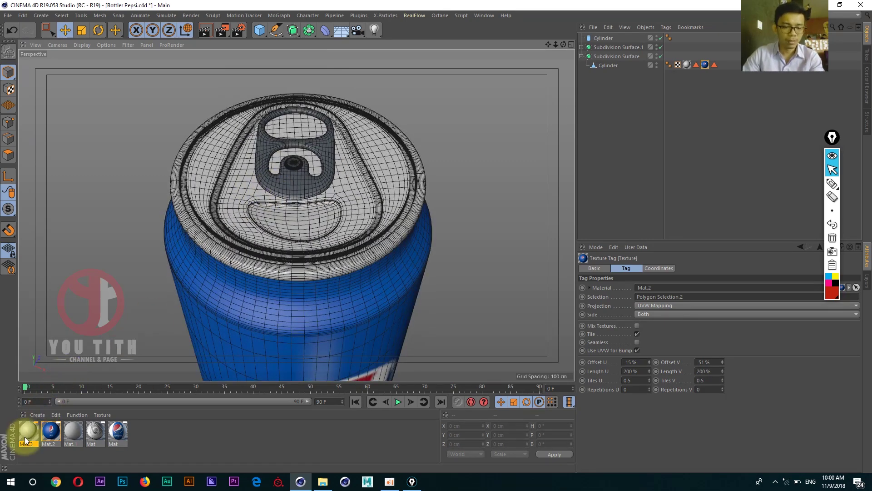
# - Drop Mat.3 onto the can's lid and pull tab, then collapse Subdivision Surface and select Cylinder
pyautogui.moveTo(27, 431); pyautogui.dragTo(293, 164)
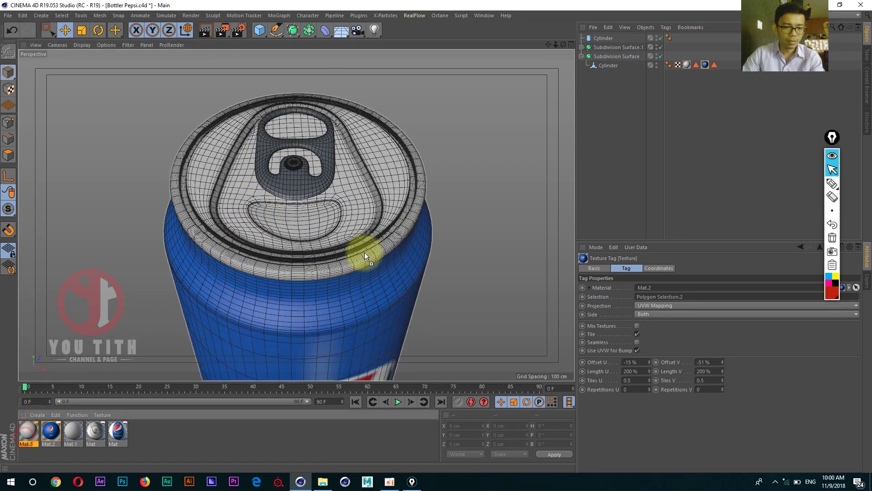
pyautogui.moveTo(28, 431)
pyautogui.mouseDown()
pyautogui.moveTo(250, 231)
pyautogui.moveTo(286, 177)
pyautogui.mouseUp()
pyautogui.click(171, 120)
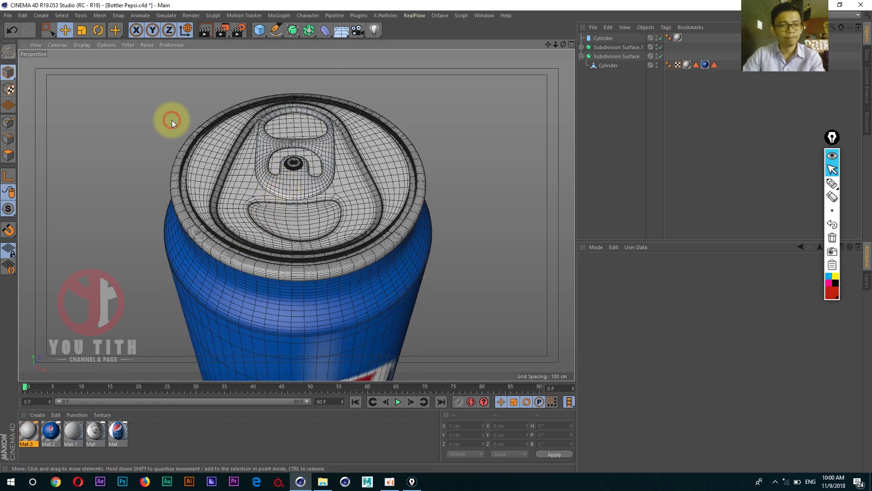
pyautogui.moveTo(171, 120)
pyautogui.keyDown('alt'); pyautogui.mouseDown()
pyautogui.moveTo(229, 236)
pyautogui.moveTo(277, 177)
pyautogui.moveTo(284, 186)
pyautogui.moveTo(328, 160)
pyautogui.moveTo(289, 211)
pyautogui.mouseUp(); pyautogui.keyUp('alt')
pyautogui.keyDown('alt'); pyautogui.moveTo(290, 211); pyautogui.dragTo(312, 249, button='right'); pyautogui.keyUp('alt')
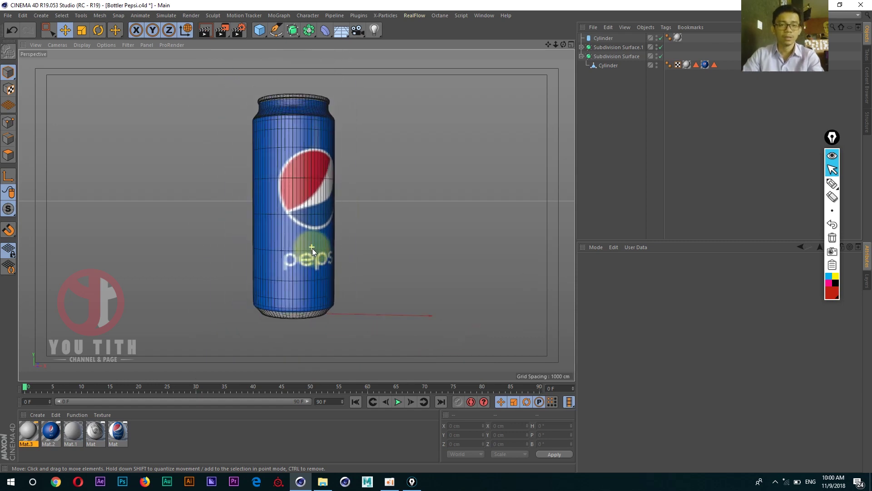
pyautogui.click(605, 48)
pyautogui.click(581, 56)
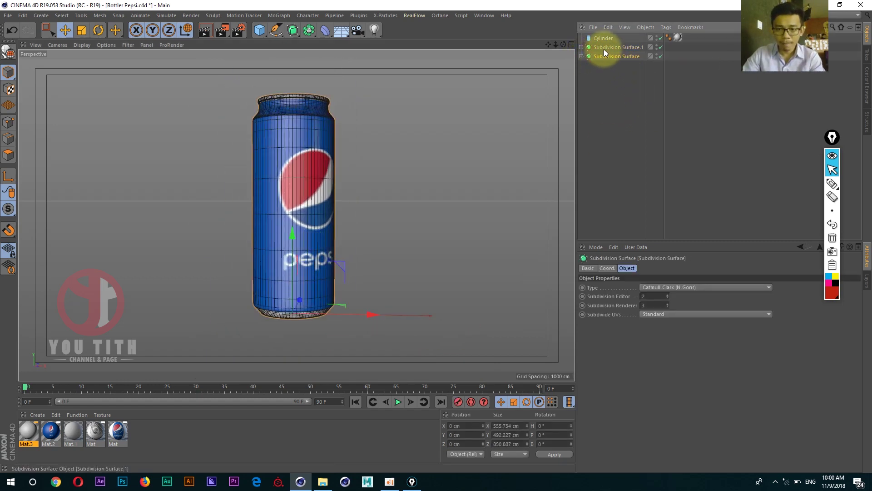
pyautogui.click(596, 39)
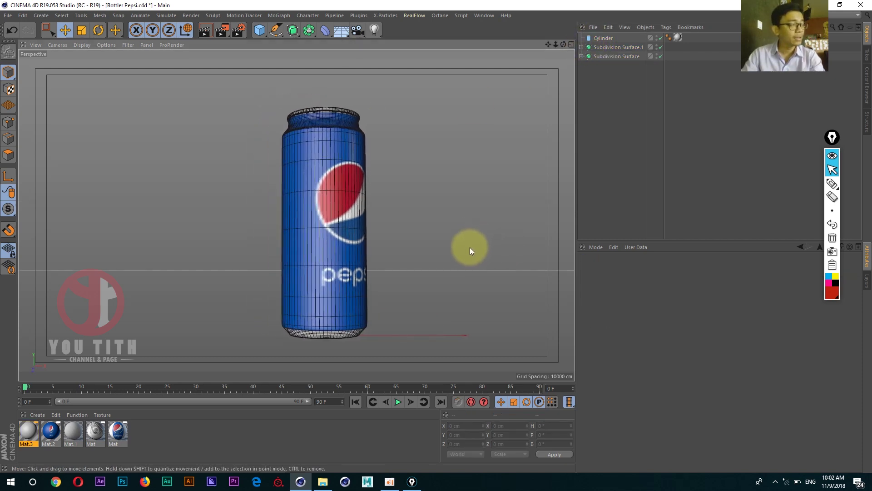
# - Select the Subdivision Surface and orbit to a side view in a single Perspective viewport
pyautogui.click(295, 201)
pyautogui.keyDown('alt'); pyautogui.moveTo(323, 229); pyautogui.dragTo(318, 251); pyautogui.keyUp('alt')
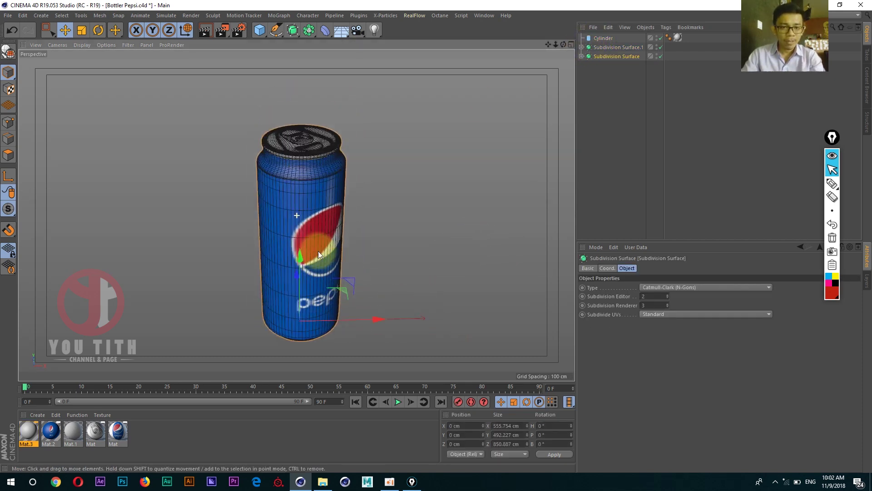
pyautogui.middleClick(302, 193)
pyautogui.middleClick(224, 146)
pyautogui.moveTo(225, 146)
pyautogui.keyDown('alt'); pyautogui.mouseDown()
pyautogui.moveTo(302, 207)
pyautogui.moveTo(331, 182)
pyautogui.moveTo(337, 120)
pyautogui.mouseUp(); pyautogui.keyUp('alt')
# - Add a Cube and stretch it to about 1041 cm in X and 1372 cm in Z
pyautogui.click(261, 39)
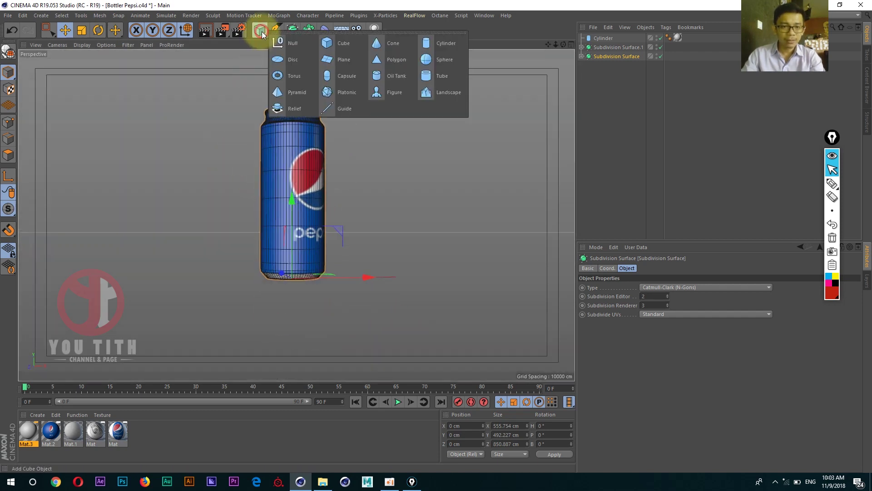
pyautogui.click(340, 43)
pyautogui.moveTo(310, 172)
pyautogui.keyDown('alt'); pyautogui.mouseDown()
pyautogui.moveTo(334, 240)
pyautogui.moveTo(336, 226)
pyautogui.moveTo(454, 240)
pyautogui.mouseUp(); pyautogui.keyUp('alt')
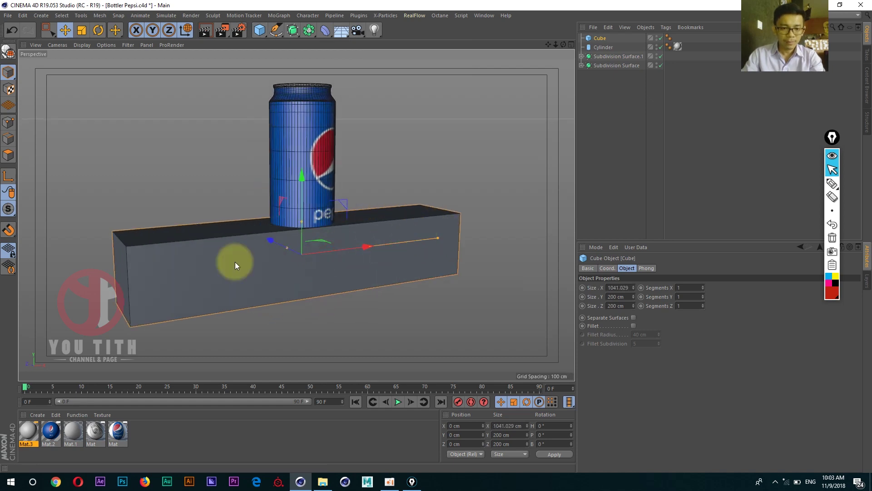
pyautogui.keyDown('alt'); pyautogui.moveTo(235, 262); pyautogui.dragTo(294, 290); pyautogui.keyUp('alt')
pyautogui.moveTo(162, 219)
pyautogui.mouseDown()
pyautogui.moveTo(63, 227)
pyautogui.moveTo(248, 221)
pyautogui.mouseUp()
pyautogui.moveTo(198, 210); pyautogui.dragTo(109, 200)
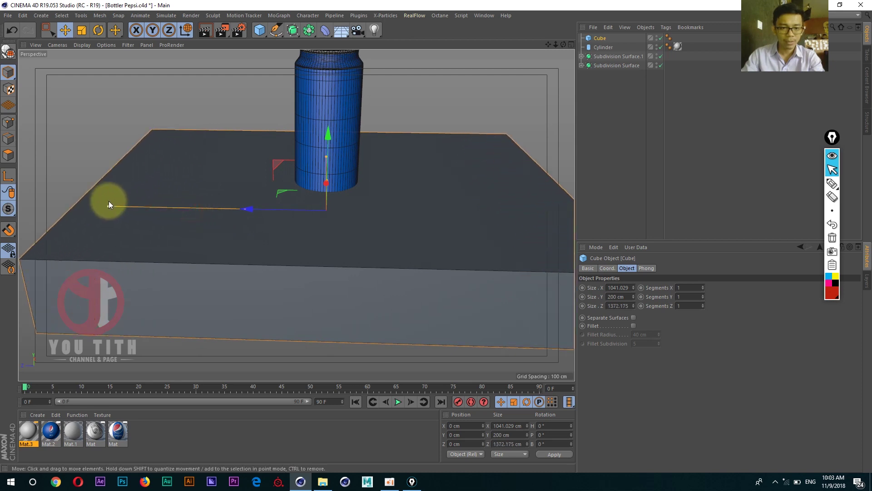
pyautogui.moveTo(314, 211)
pyautogui.keyDown('alt'); pyautogui.mouseDown()
pyautogui.moveTo(229, 216)
pyautogui.moveTo(265, 211)
pyautogui.mouseUp(); pyautogui.keyUp('alt')
# - Make the cube editable, delete its top and right faces, and raise the upper polygon
pyautogui.press('c')
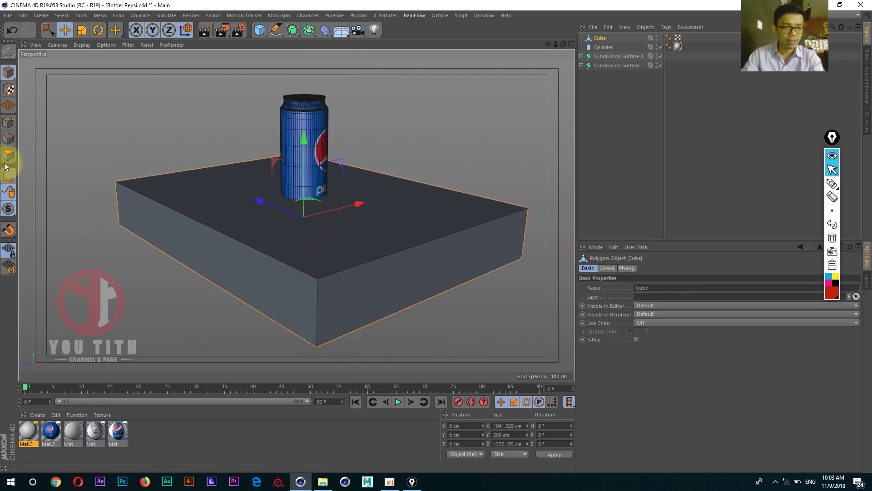
pyautogui.click(8, 154)
pyautogui.click(245, 228)
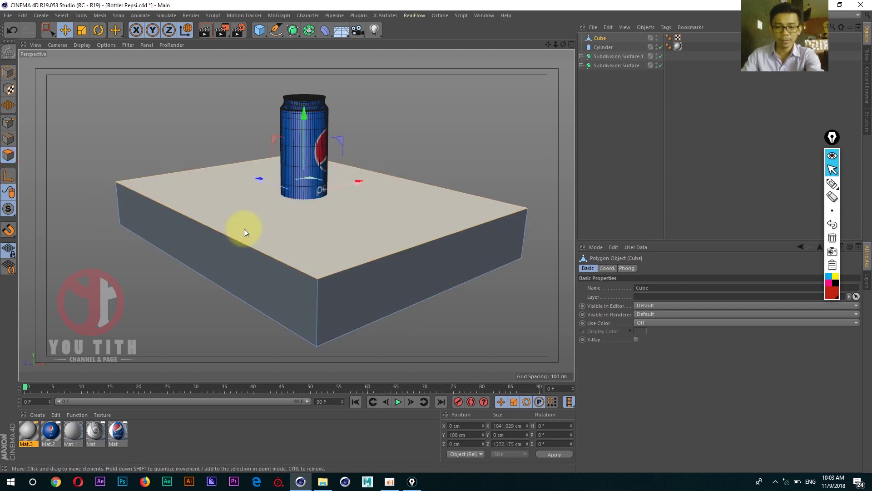
pyautogui.press('Delete')
pyautogui.press('Delete')
pyautogui.click(507, 231)
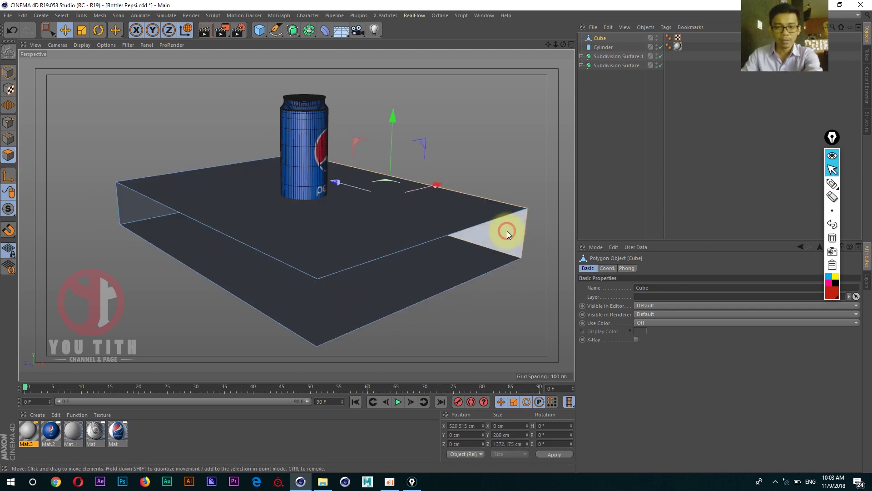
pyautogui.press('Delete')
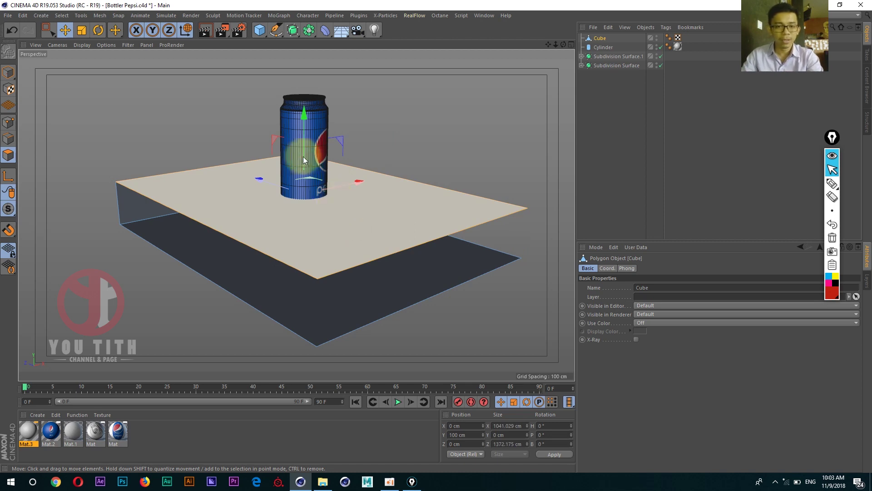
pyautogui.click(303, 155)
pyautogui.moveTo(303, 133)
pyautogui.mouseDown()
pyautogui.moveTo(313, 220)
pyautogui.moveTo(330, 189)
pyautogui.moveTo(317, 195)
pyautogui.mouseUp()
# - Stretch the back wall upward by raising its top polygon
pyautogui.click(8, 73)
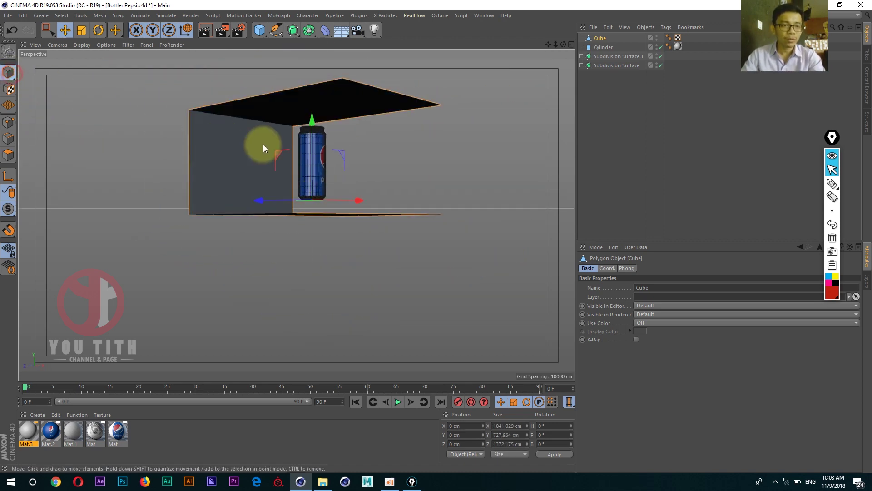
pyautogui.keyDown('alt'); pyautogui.moveTo(264, 145); pyautogui.dragTo(272, 191); pyautogui.keyUp('alt')
pyautogui.press('r')
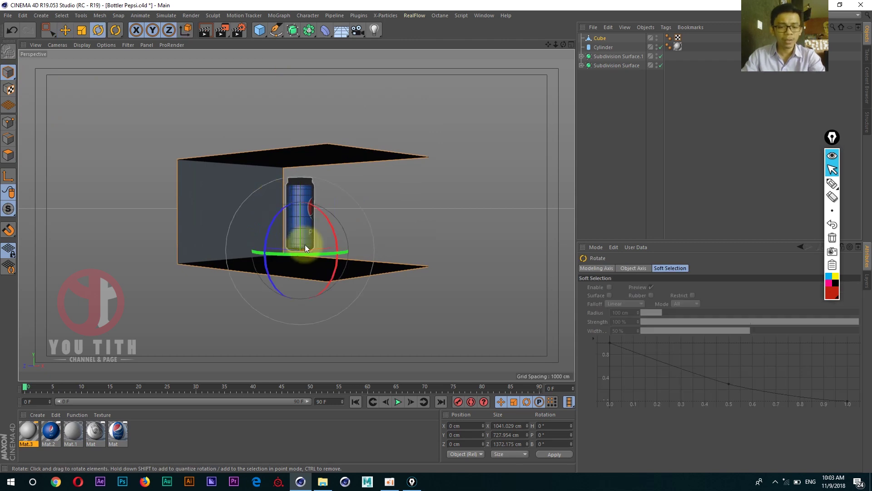
pyautogui.press('t')
pyautogui.keyDown('alt'); pyautogui.moveTo(298, 247); pyautogui.dragTo(286, 253); pyautogui.keyUp('alt')
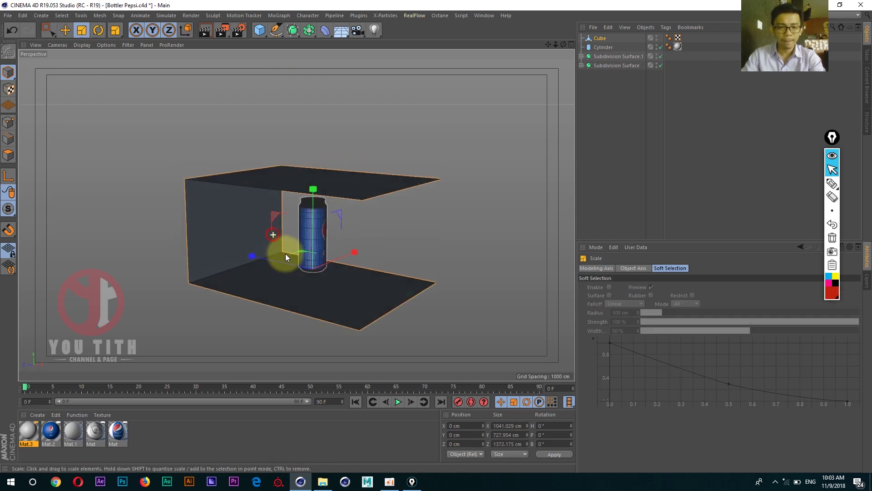
pyautogui.click(9, 123)
pyautogui.click(8, 155)
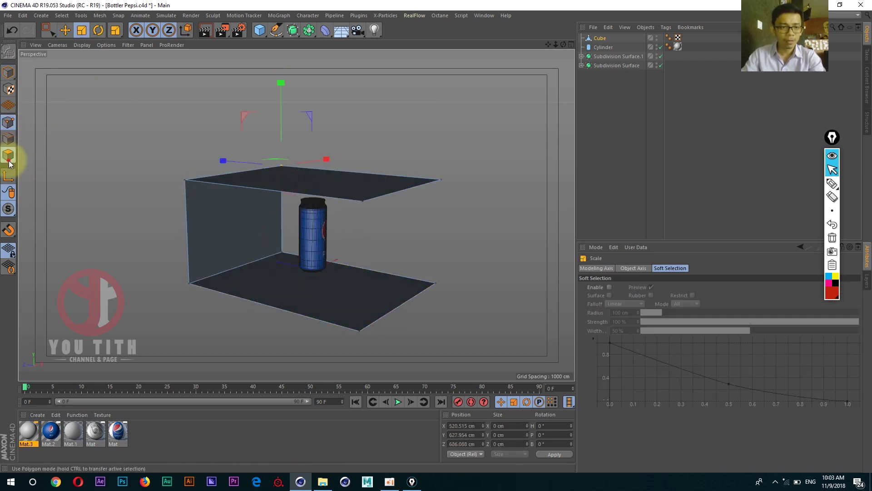
pyautogui.click(282, 175)
pyautogui.scroll(-3, 309, 158)
pyautogui.scroll(-2, 310, 161)
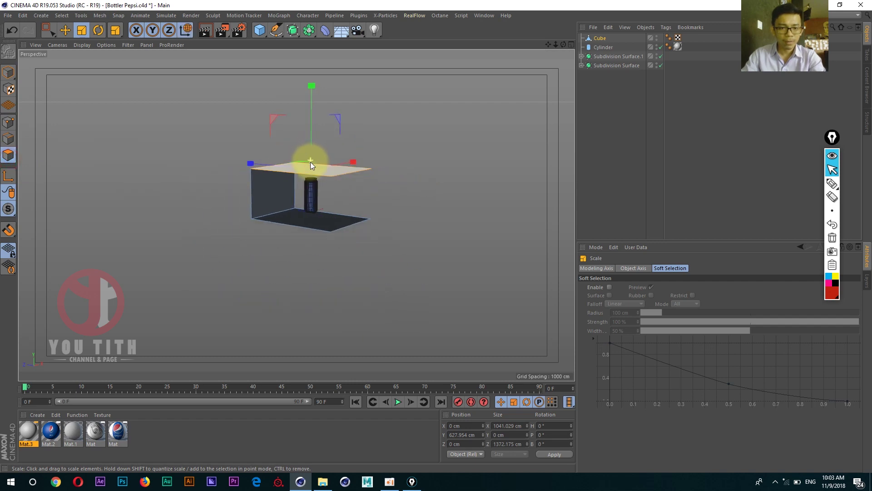
pyautogui.press('e')
pyautogui.scroll(-1, 312, 169)
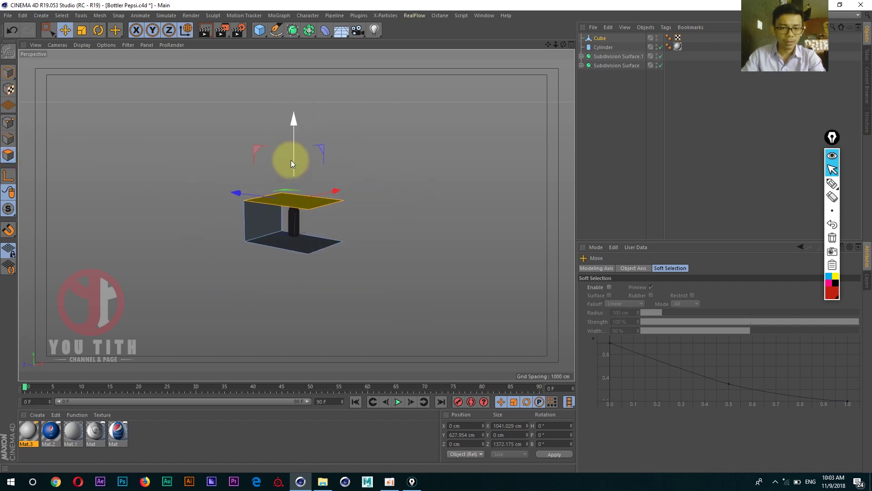
pyautogui.moveTo(290, 161); pyautogui.dragTo(295, 77)
# - Lower the bottom polygon and slide the right-side points outward to widen the backdrop
pyautogui.click(290, 240)
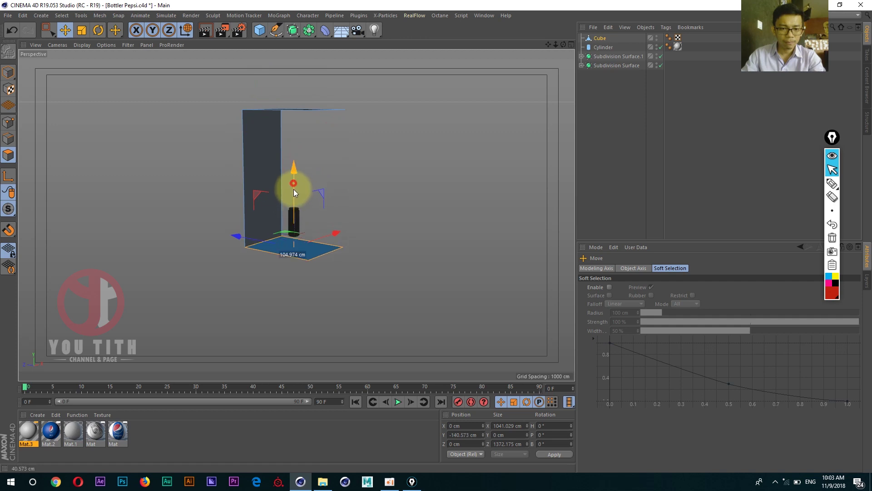
pyautogui.moveTo(294, 190)
pyautogui.mouseDown()
pyautogui.moveTo(308, 241)
pyautogui.moveTo(256, 246)
pyautogui.mouseUp()
pyautogui.keyDown('alt'); pyautogui.moveTo(256, 246); pyautogui.dragTo(234, 241, button='middle'); pyautogui.keyUp('alt')
pyautogui.click(8, 123)
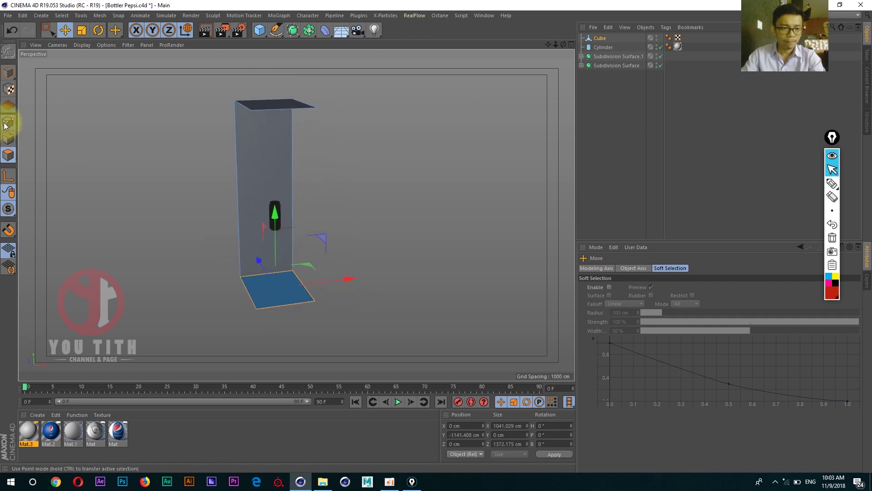
pyautogui.click(292, 100)
pyautogui.press('0')
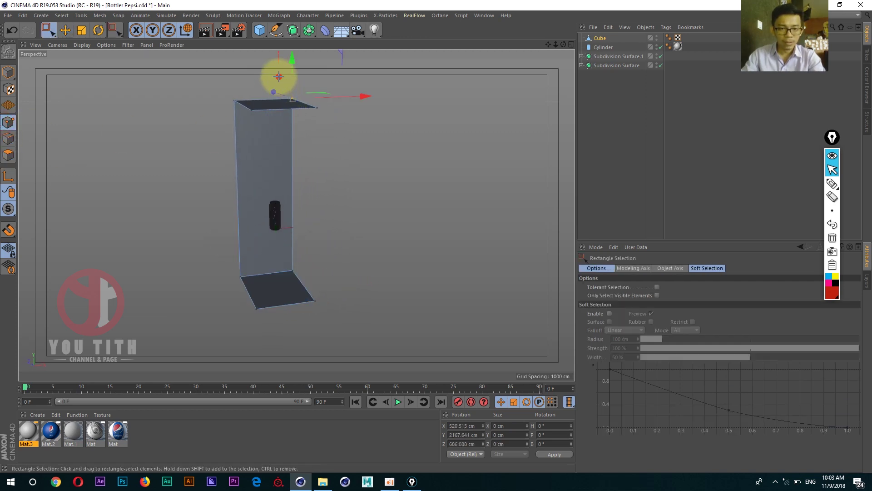
pyautogui.moveTo(277, 77); pyautogui.dragTo(348, 341)
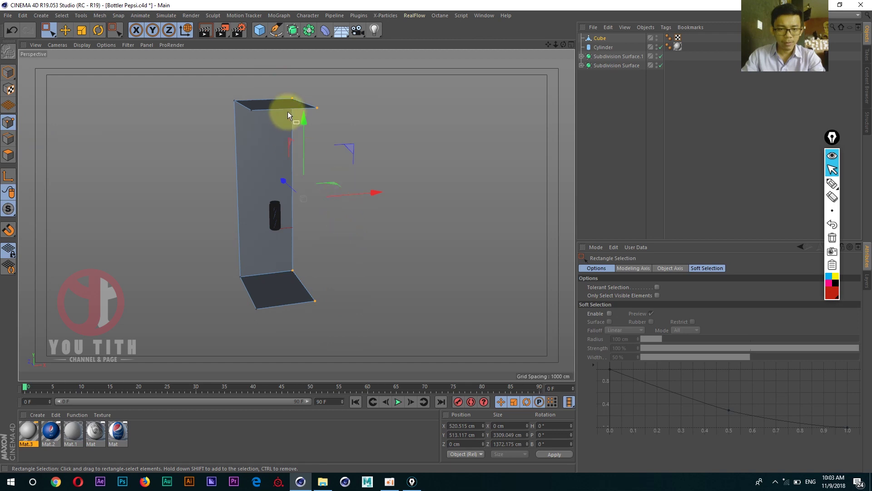
pyautogui.moveTo(280, 84); pyautogui.dragTo(345, 302)
pyautogui.moveTo(359, 194); pyautogui.dragTo(506, 182)
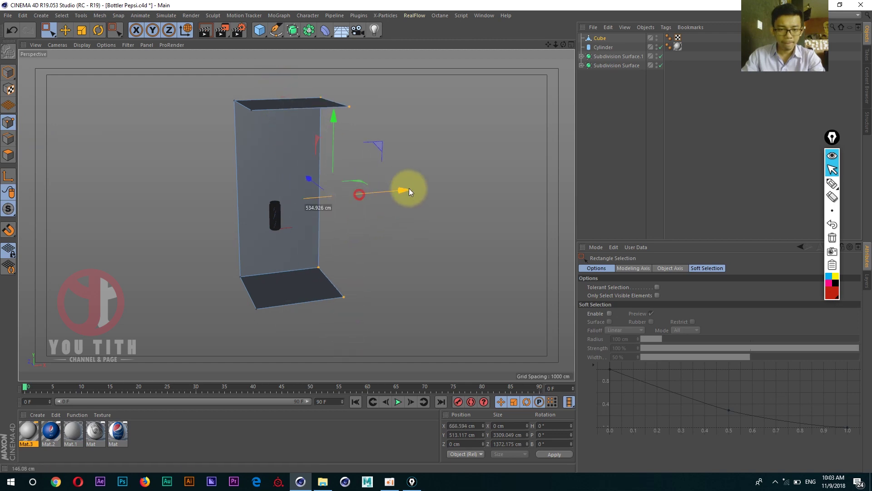
# - Widen the wall to the left and extend the box's right side along Z
pyautogui.moveTo(305, 95); pyautogui.dragTo(172, 322)
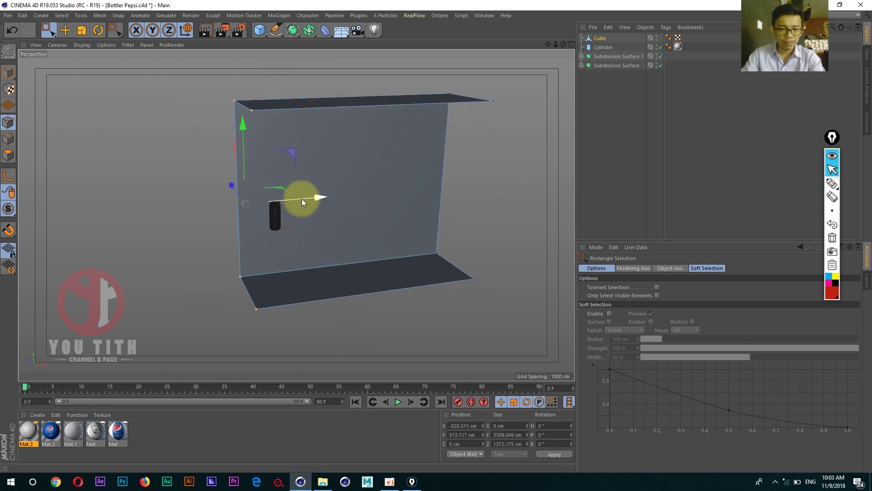
pyautogui.moveTo(303, 198); pyautogui.dragTo(196, 215)
pyautogui.click(8, 71)
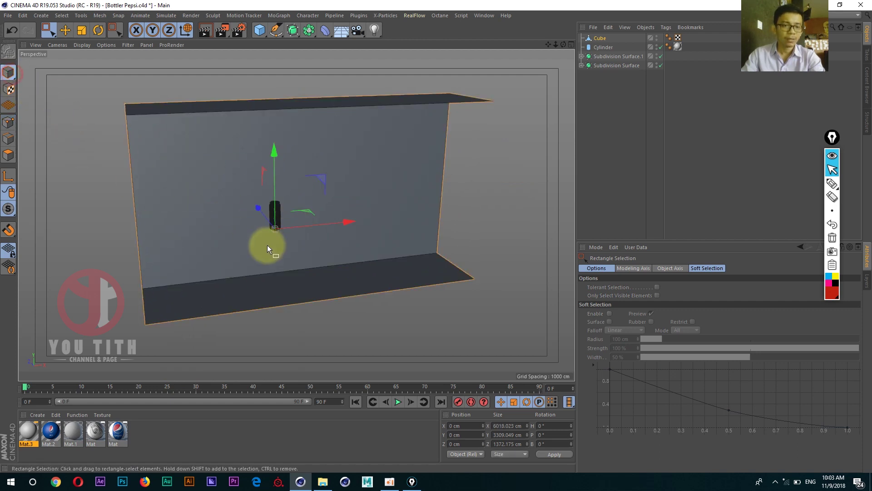
pyautogui.moveTo(267, 245)
pyautogui.keyDown('alt'); pyautogui.mouseDown()
pyautogui.moveTo(305, 254)
pyautogui.moveTo(288, 300)
pyautogui.moveTo(296, 287)
pyautogui.mouseUp(); pyautogui.keyUp('alt')
pyautogui.click(8, 122)
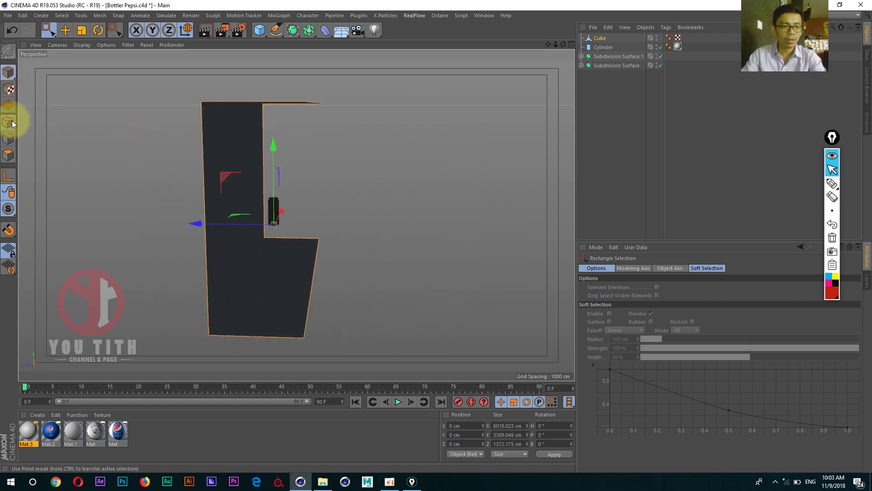
pyautogui.moveTo(315, 238)
pyautogui.keyDown('alt'); pyautogui.mouseDown()
pyautogui.moveTo(319, 82)
pyautogui.moveTo(365, 343)
pyautogui.mouseUp(); pyautogui.keyUp('alt')
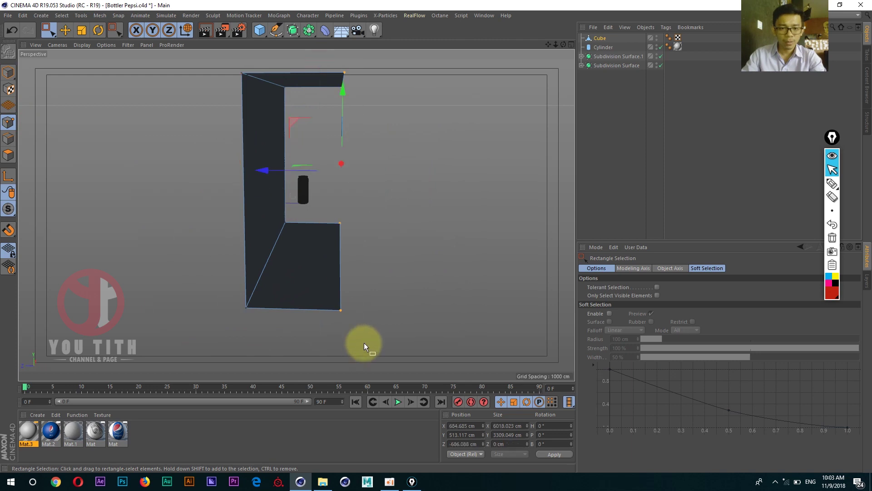
pyautogui.moveTo(272, 172); pyautogui.dragTo(400, 175)
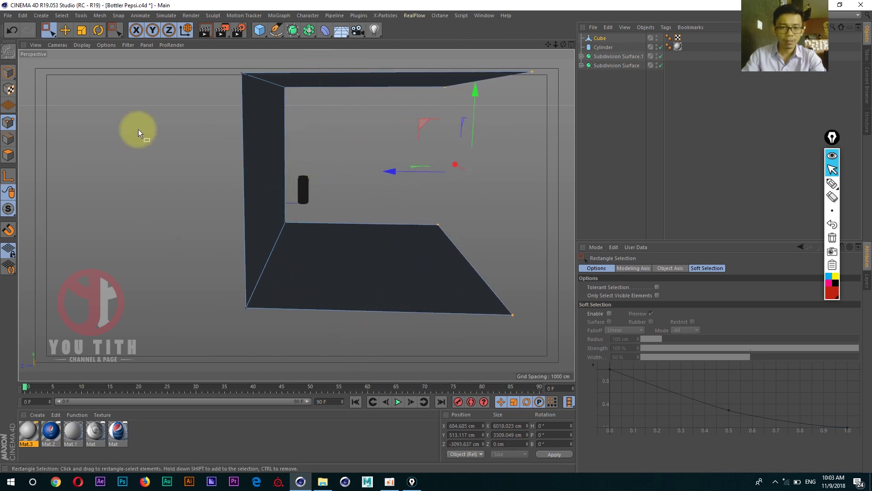
pyautogui.click(9, 72)
pyautogui.press('e')
pyautogui.keyDown('alt'); pyautogui.moveTo(139, 121); pyautogui.dragTo(196, 203); pyautogui.keyUp('alt')
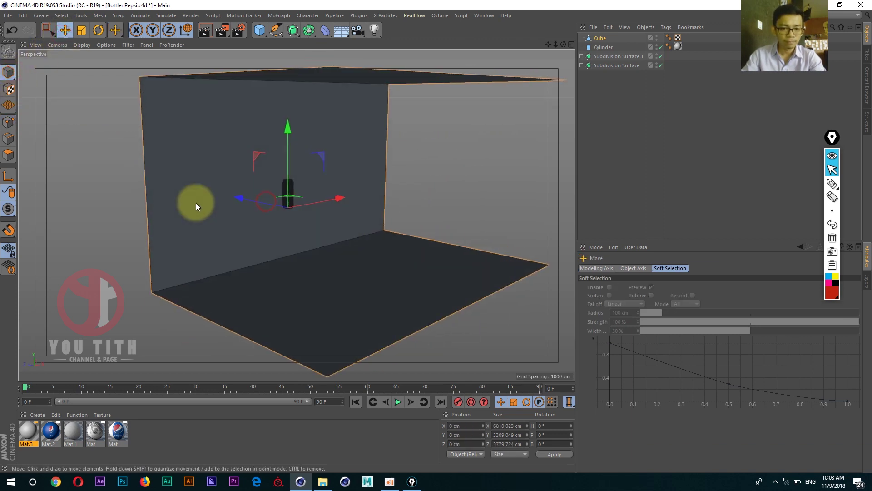
# - In the side view, box-select the bottom points and lift them to the can's base
pyautogui.middleClick(286, 162)
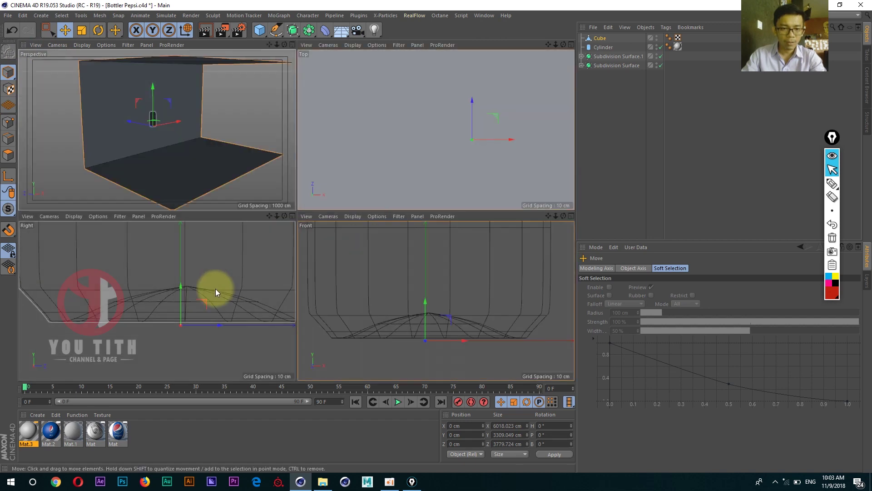
pyautogui.middleClick(215, 290)
pyautogui.scroll(-10, 216, 291)
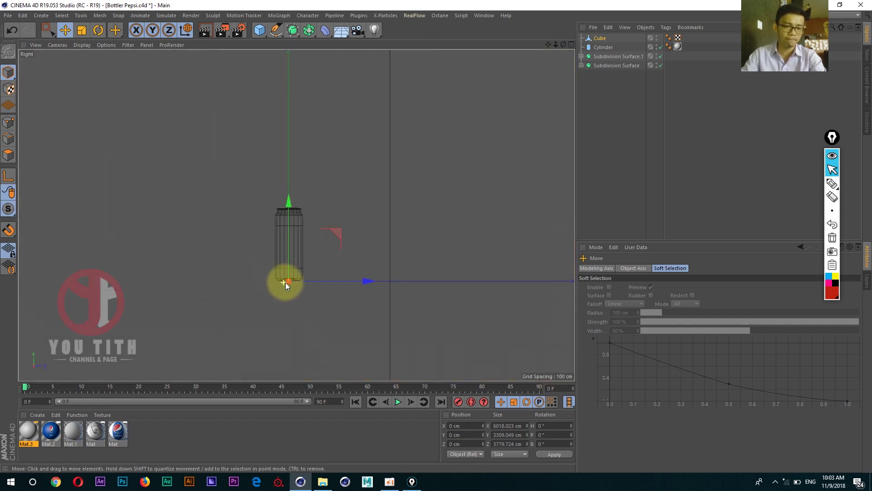
pyautogui.keyDown('alt'); pyautogui.moveTo(289, 280); pyautogui.dragTo(321, 221, button='middle'); pyautogui.keyUp('alt')
pyautogui.scroll(3, 321, 220)
pyautogui.click(342, 202)
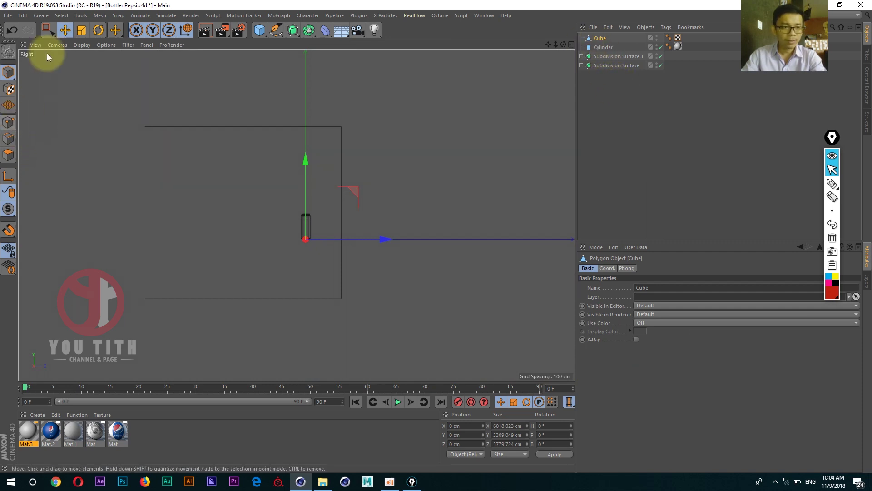
pyautogui.click(9, 122)
pyautogui.scroll(2, 215, 202)
pyautogui.scroll(-2, 148, 212)
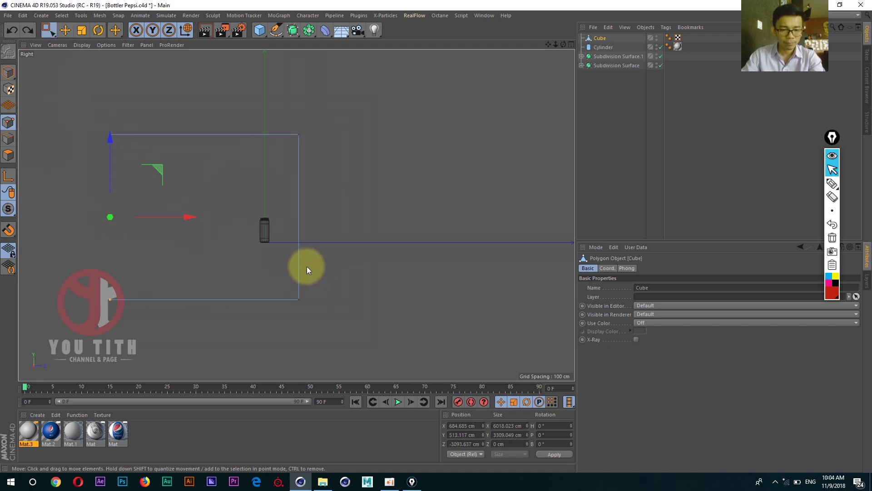
pyautogui.press('0')
pyautogui.moveTo(340, 273); pyautogui.dragTo(122, 335)
pyautogui.moveTo(203, 250); pyautogui.dragTo(213, 196)
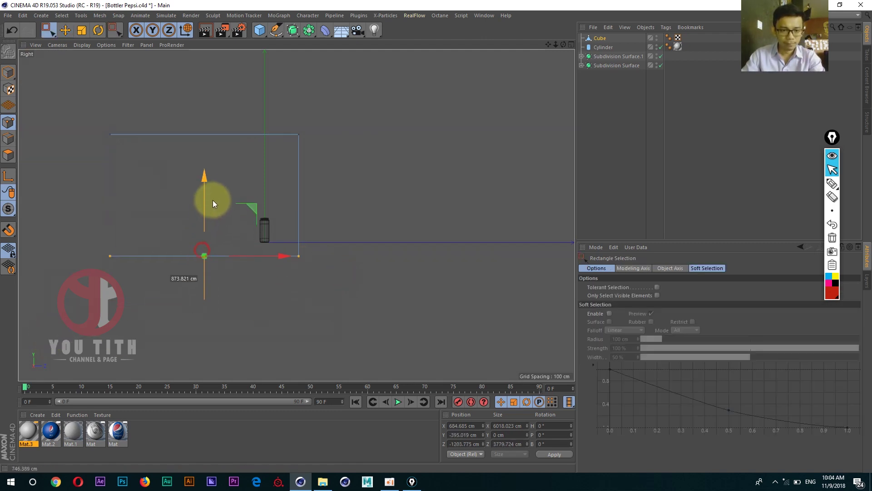
# - Align the floor points with the can's base and pull the right-side points inward
pyautogui.scroll(3, 278, 206)
pyautogui.scroll(2, 233, 235)
pyautogui.scroll(1, 289, 240)
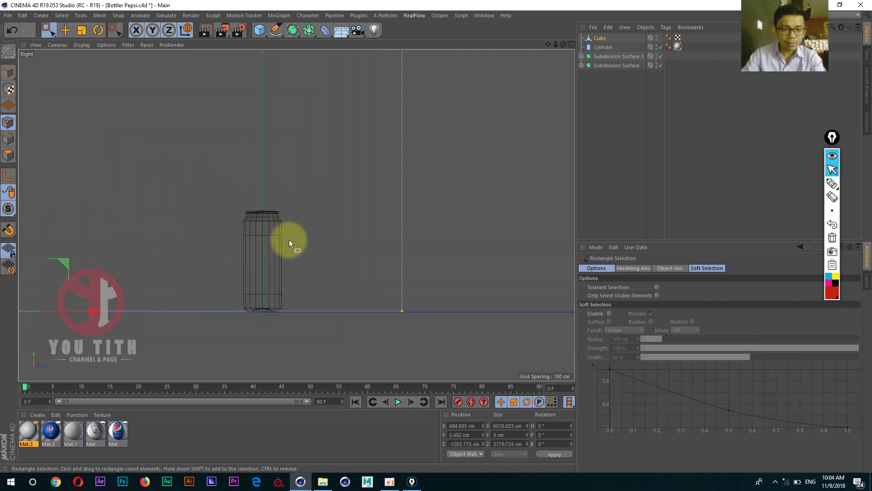
pyautogui.scroll(2, 327, 248)
pyautogui.scroll(2, 363, 237)
pyautogui.scroll(2, 291, 241)
pyautogui.scroll(-3, 228, 235)
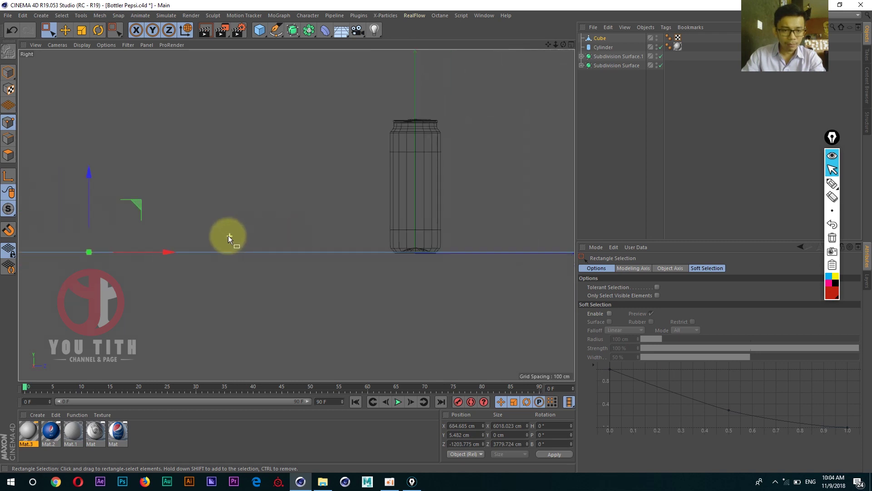
pyautogui.moveTo(87, 184); pyautogui.dragTo(85, 186)
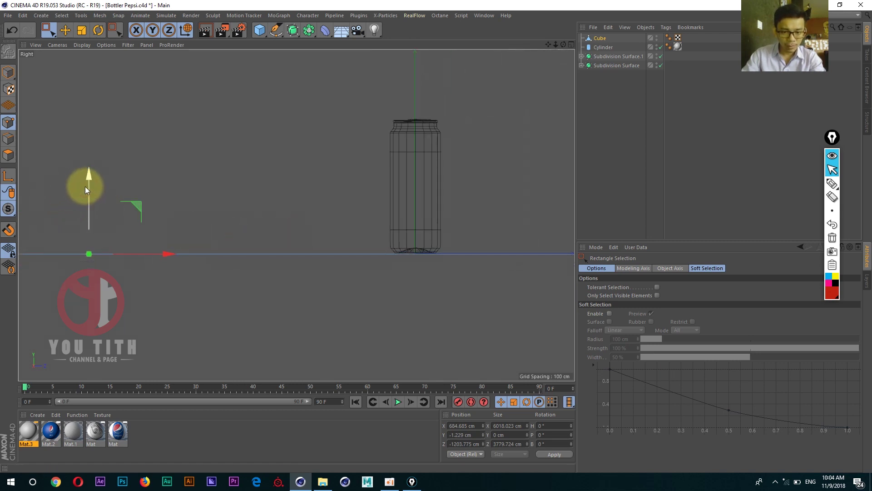
pyautogui.middleClick(254, 202)
pyautogui.moveTo(286, 195)
pyautogui.keyDown('alt'); pyautogui.mouseDown()
pyautogui.moveTo(287, 216)
pyautogui.moveTo(253, 228)
pyautogui.moveTo(306, 232)
pyautogui.mouseUp(); pyautogui.keyUp('alt')
pyautogui.moveTo(370, 226)
pyautogui.mouseDown()
pyautogui.moveTo(300, 229)
pyautogui.moveTo(322, 212)
pyautogui.moveTo(384, 102)
pyautogui.moveTo(418, 201)
pyautogui.mouseUp()
pyautogui.hotkey('ctrl', 'z')
pyautogui.moveTo(481, 186); pyautogui.dragTo(431, 191)
# - In Edges mode, select the wall's floor edge and its top edge
pyautogui.click(8, 71)
pyautogui.click(9, 138)
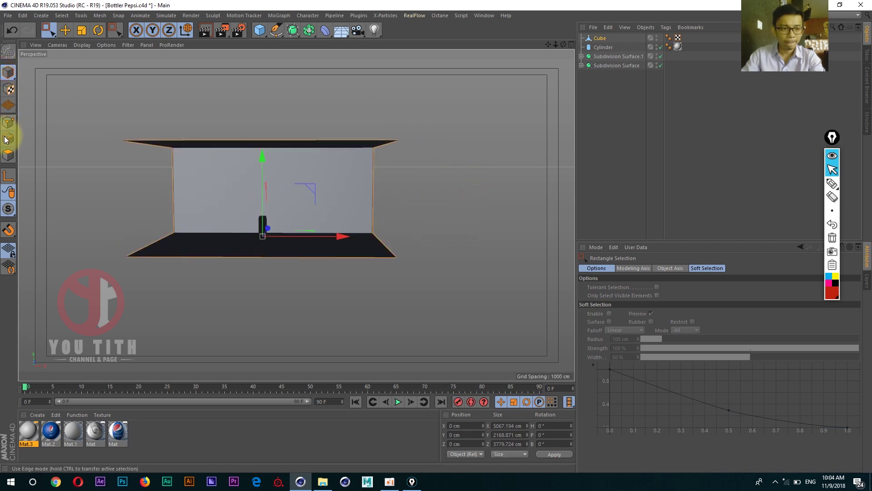
pyautogui.moveTo(123, 193)
pyautogui.keyDown('alt'); pyautogui.mouseDown()
pyautogui.moveTo(180, 210)
pyautogui.moveTo(193, 197)
pyautogui.moveTo(241, 247)
pyautogui.mouseUp(); pyautogui.keyUp('alt')
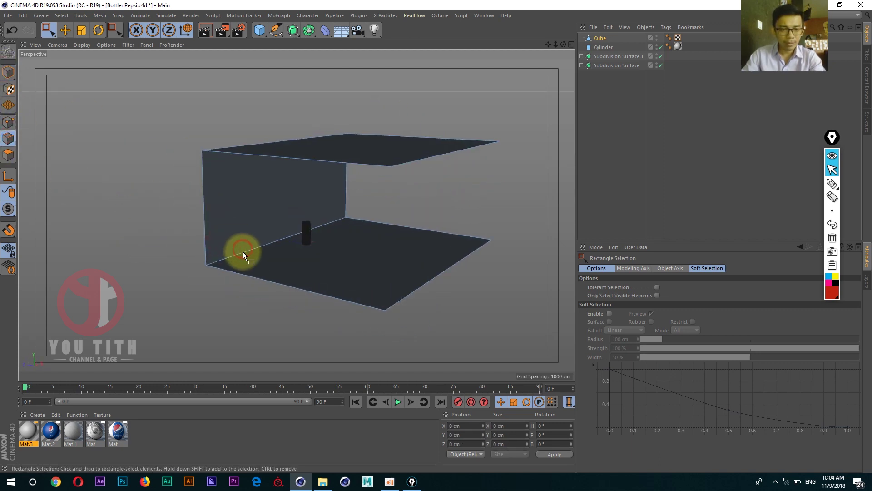
pyautogui.click(65, 30)
pyautogui.click(262, 246)
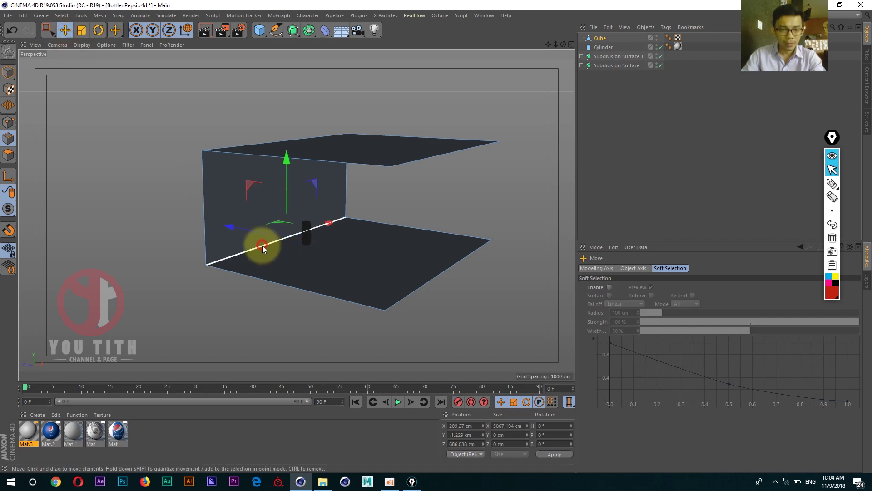
pyautogui.keyDown('alt'); pyautogui.moveTo(263, 245); pyautogui.dragTo(308, 227); pyautogui.keyUp('alt')
pyautogui.keyDown('shift'); pyautogui.click(310, 157); pyautogui.keyUp('shift')
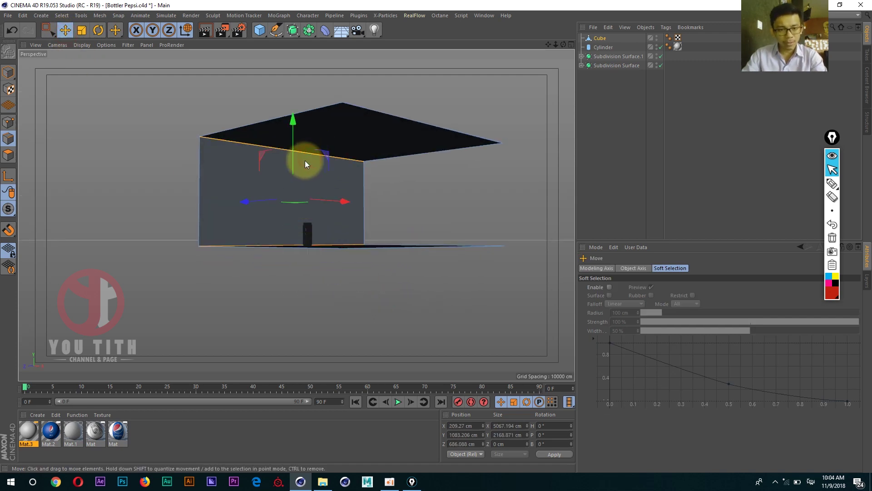
pyautogui.scroll(2, 304, 160)
pyautogui.scroll(2, 301, 171)
pyautogui.scroll(3, 301, 178)
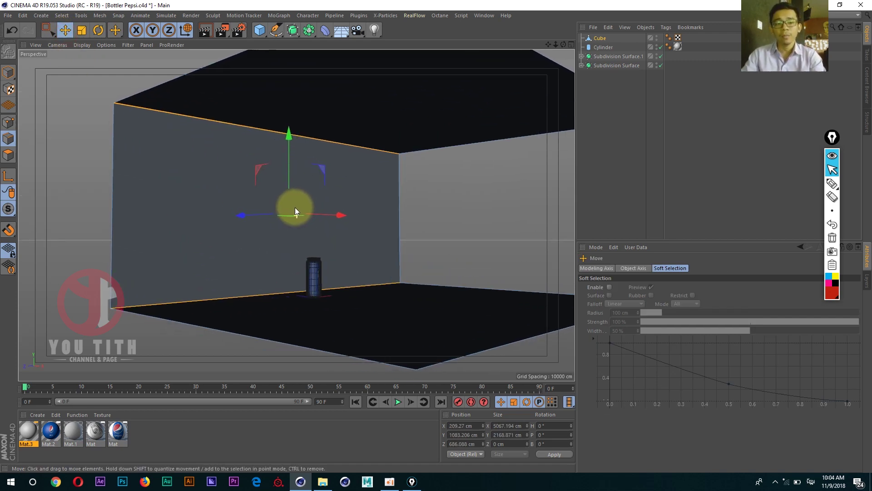
pyautogui.scroll(-1, 295, 207)
pyautogui.scroll(-2, 304, 211)
pyautogui.scroll(3, 310, 207)
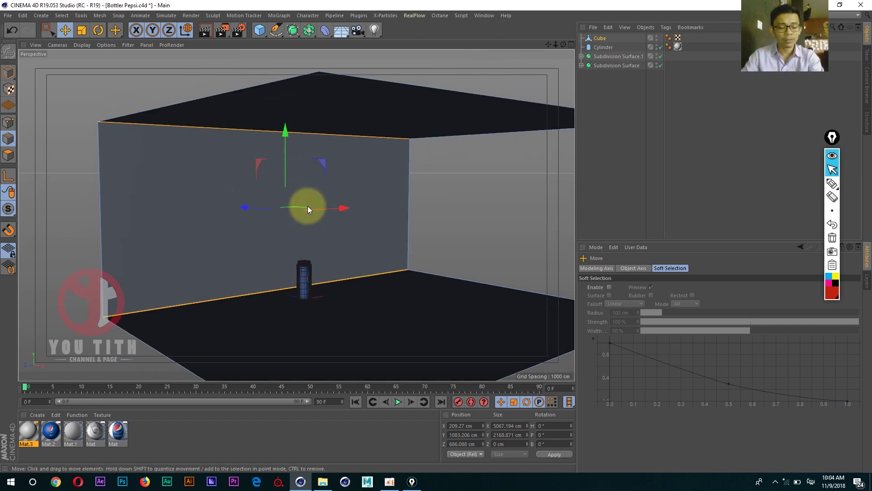
pyautogui.scroll(1, 309, 207)
# - Bevel the selected edges with an 845.871 cm offset and 8 subdivisions
pyautogui.rightClick(286, 284)
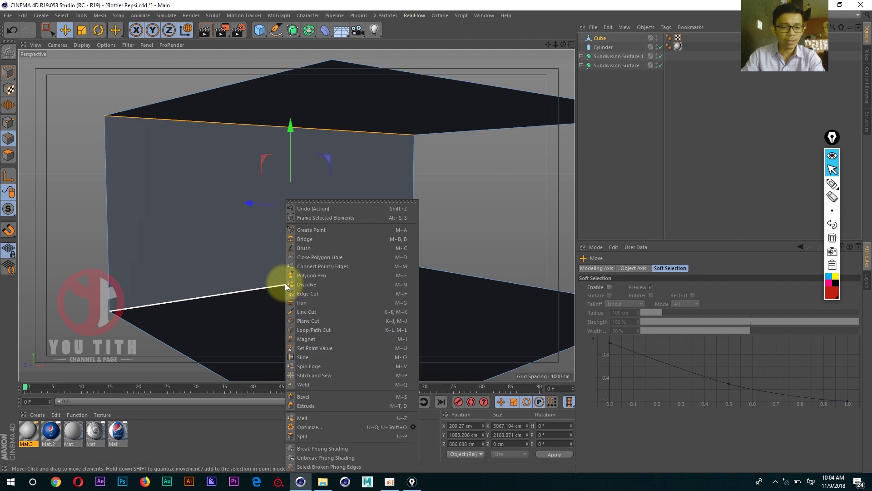
pyautogui.click(304, 397)
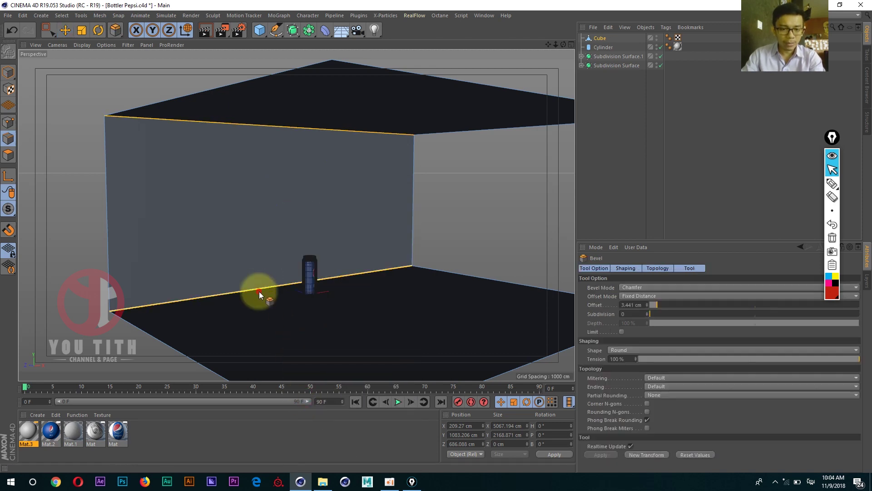
pyautogui.moveTo(259, 291); pyautogui.dragTo(331, 252)
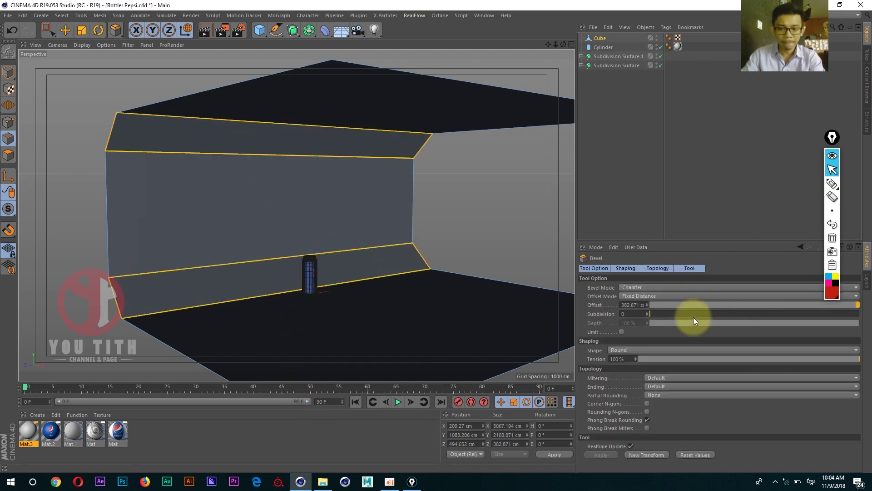
pyautogui.moveTo(647, 314); pyautogui.dragTo(649, 282)
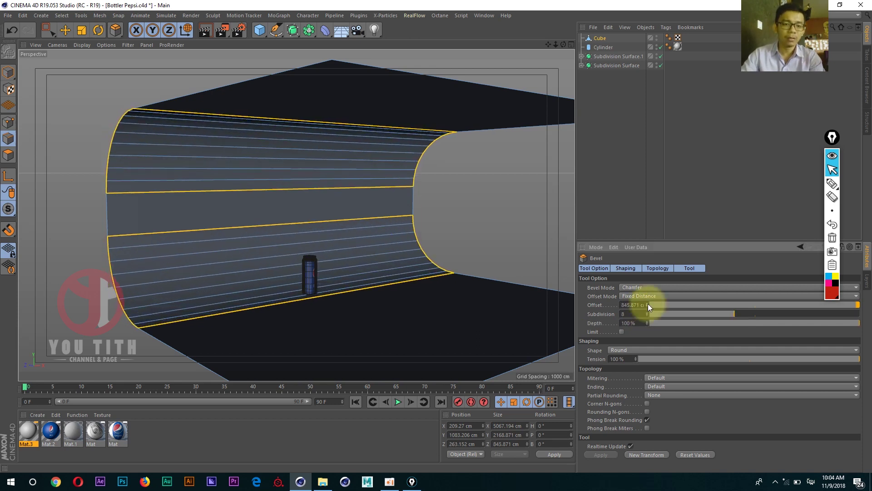
pyautogui.click(9, 73)
pyautogui.press('e')
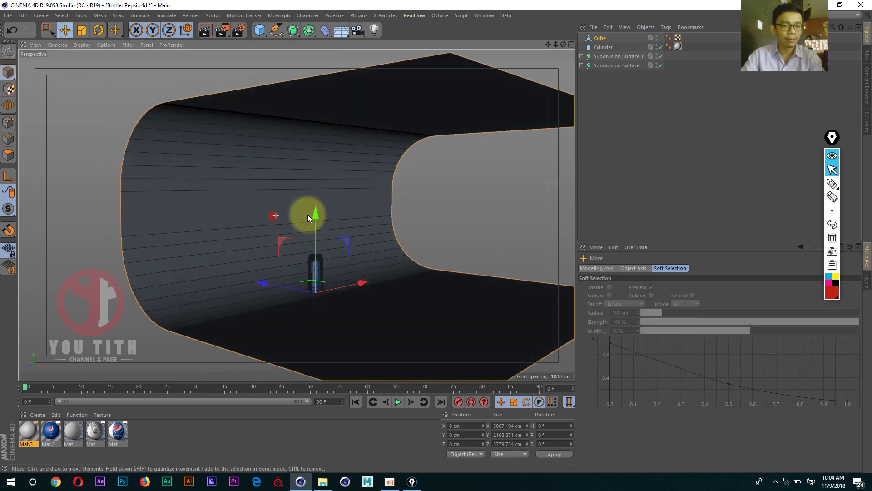
# - Move the backdrop left along X, then deselect it
pyautogui.moveTo(307, 215)
pyautogui.keyDown('alt'); pyautogui.mouseDown()
pyautogui.moveTo(347, 208)
pyautogui.moveTo(194, 215)
pyautogui.moveTo(222, 232)
pyautogui.moveTo(310, 228)
pyautogui.mouseUp(); pyautogui.keyUp('alt')
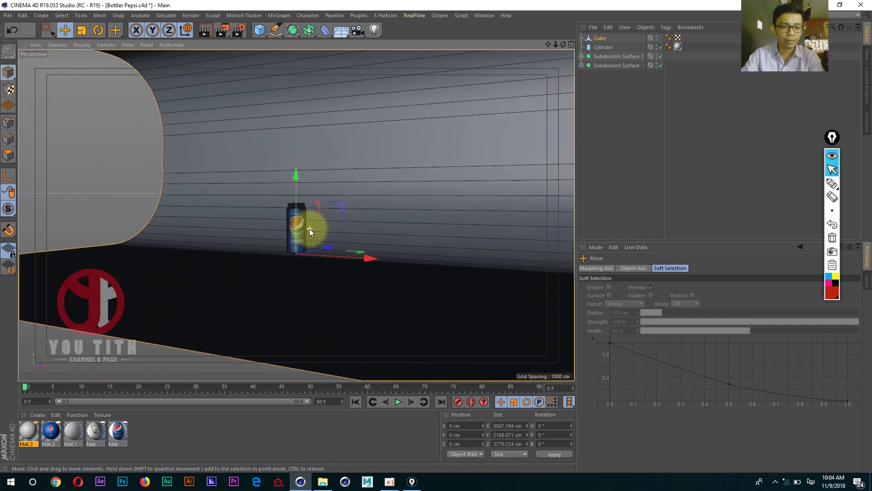
pyautogui.scroll(3, 319, 264)
pyautogui.scroll(2, 321, 272)
pyautogui.moveTo(320, 273)
pyautogui.keyDown('alt'); pyautogui.mouseDown()
pyautogui.moveTo(393, 244)
pyautogui.moveTo(323, 255)
pyautogui.mouseUp(); pyautogui.keyUp('alt')
pyautogui.click(393, 244)
pyautogui.moveTo(234, 229)
pyautogui.mouseDown()
pyautogui.moveTo(127, 210)
pyautogui.moveTo(124, 196)
pyautogui.mouseUp()
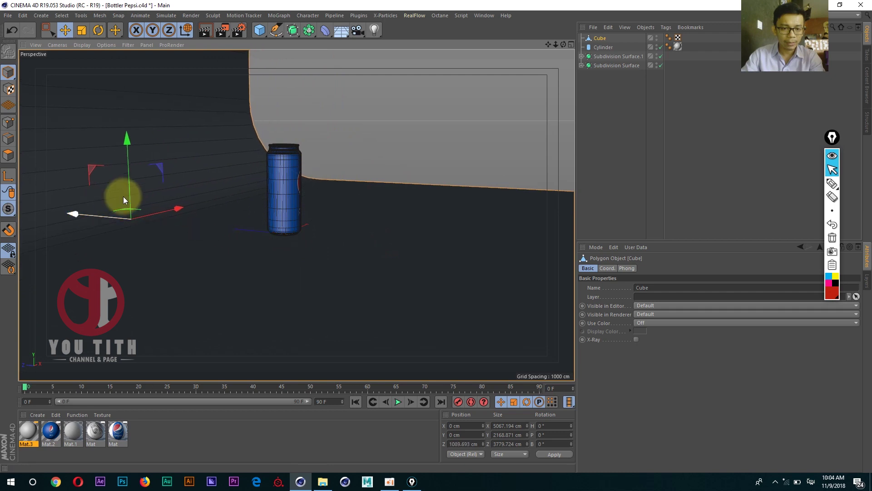
pyautogui.click(387, 218)
pyautogui.moveTo(386, 217)
pyautogui.keyDown('alt'); pyautogui.mouseDown()
pyautogui.moveTo(287, 209)
pyautogui.moveTo(260, 225)
pyautogui.moveTo(386, 212)
pyautogui.mouseUp(); pyautogui.keyUp('alt')
# - Group the can's Cylinder and Subdivision Surfaces under a new Null
pyautogui.middleClick(349, 263)
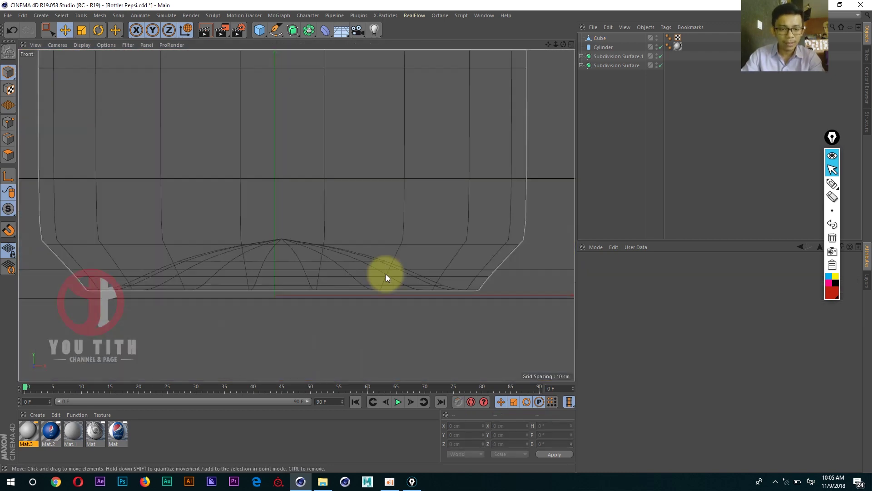
pyautogui.scroll(-3, 386, 274)
pyautogui.scroll(-2, 333, 269)
pyautogui.click(603, 48)
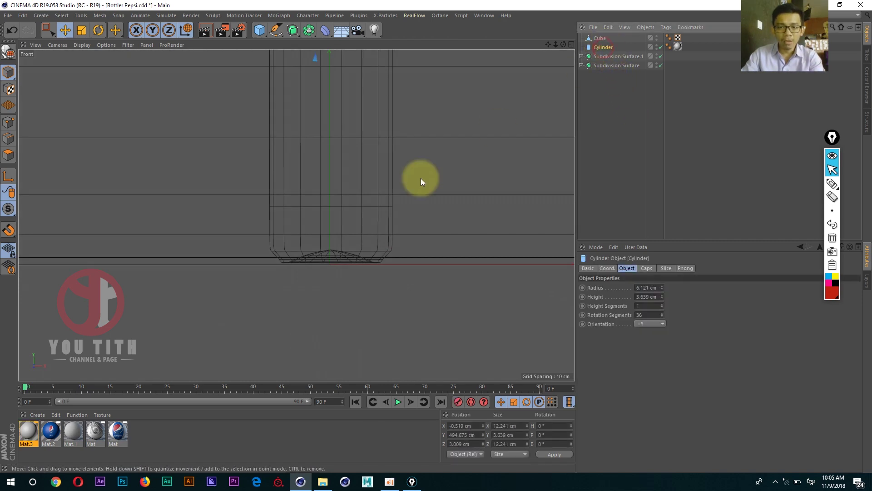
pyautogui.keyDown('shift'); pyautogui.click(601, 64); pyautogui.keyUp('shift')
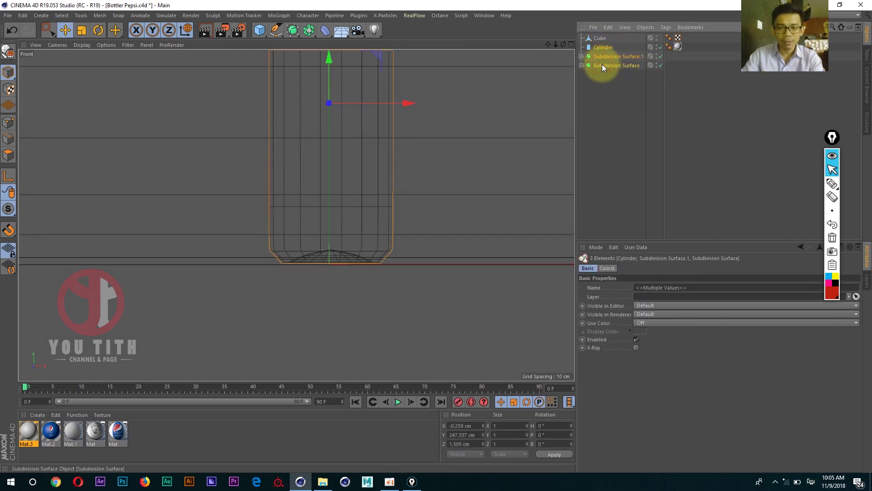
pyautogui.hotkey('alt', 'g')
# - Lower the can's Null to about Y 162.7 cm and view it from a lower perspective angle
pyautogui.scroll(3, 302, 196)
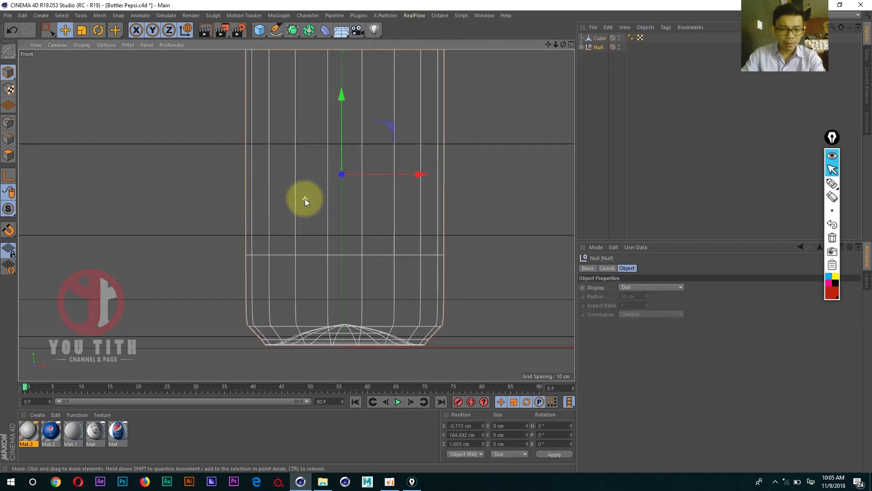
pyautogui.moveTo(339, 135); pyautogui.dragTo(336, 129)
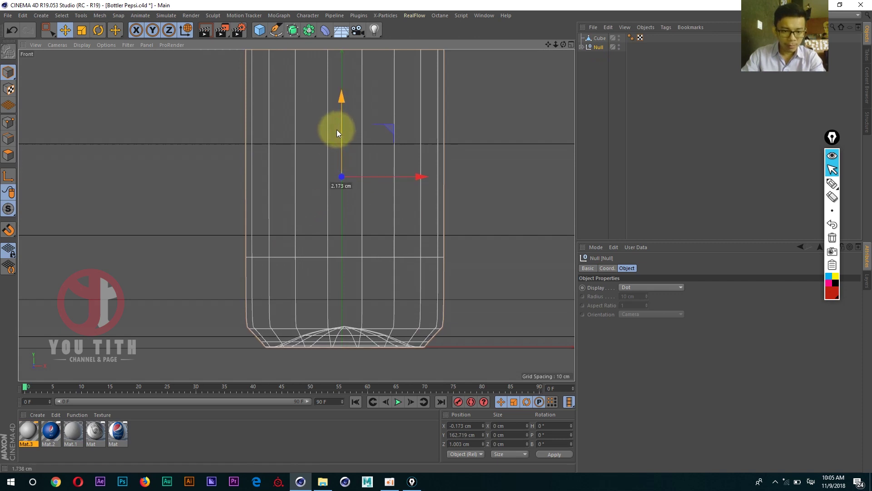
pyautogui.middleClick(337, 130)
pyautogui.middleClick(223, 150)
pyautogui.moveTo(289, 182)
pyautogui.keyDown('alt'); pyautogui.mouseDown()
pyautogui.moveTo(284, 263)
pyautogui.moveTo(328, 264)
pyautogui.moveTo(264, 250)
pyautogui.moveTo(292, 264)
pyautogui.moveTo(285, 282)
pyautogui.moveTo(300, 280)
pyautogui.moveTo(304, 292)
pyautogui.moveTo(294, 298)
pyautogui.moveTo(268, 102)
pyautogui.mouseUp(); pyautogui.keyUp('alt')
pyautogui.scroll(3, 285, 281)
# - Choose the HDTV 1080 25 output preset (1920×1080, 25 fps) in Render Settings
pyautogui.click(240, 33)
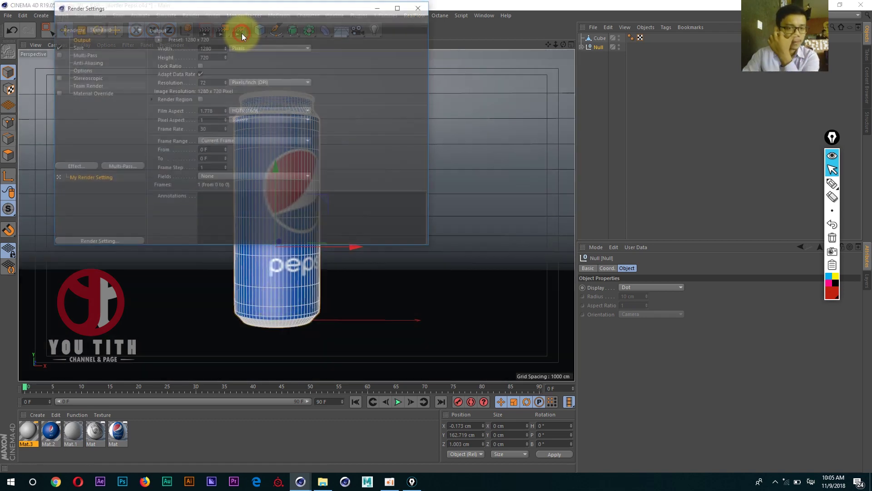
pyautogui.click(157, 39)
pyautogui.moveTo(170, 66)
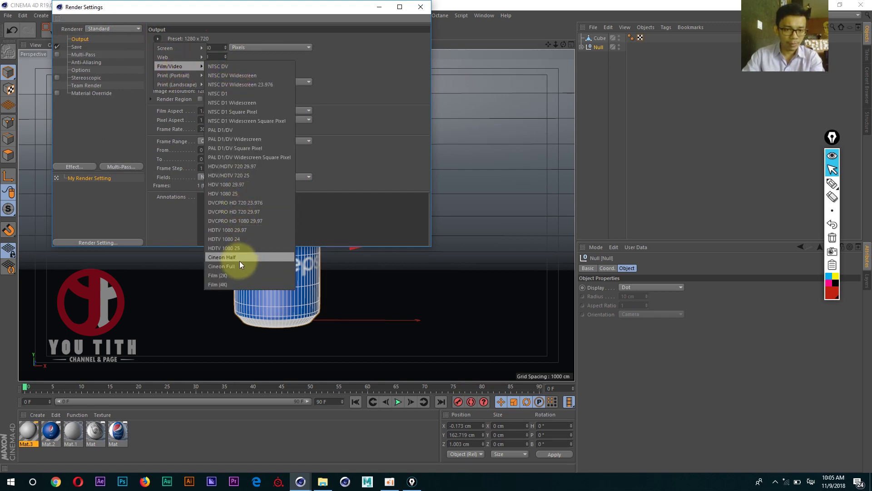
pyautogui.click(246, 248)
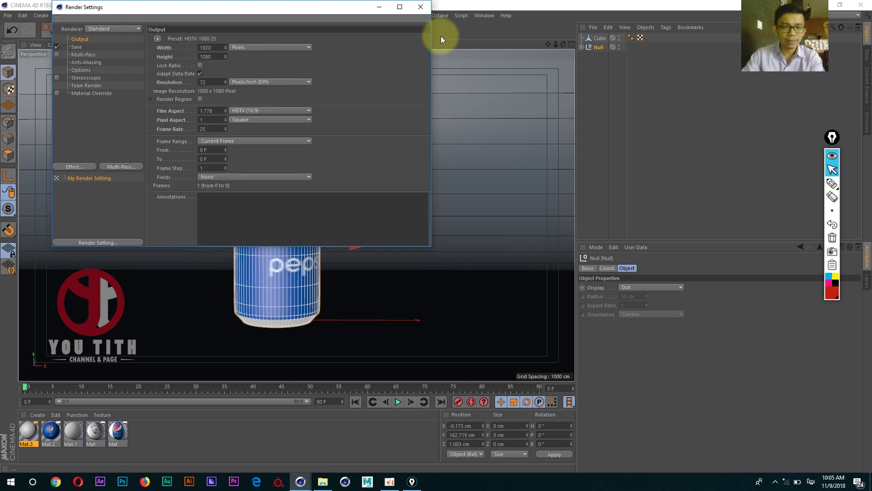
pyautogui.click(421, 9)
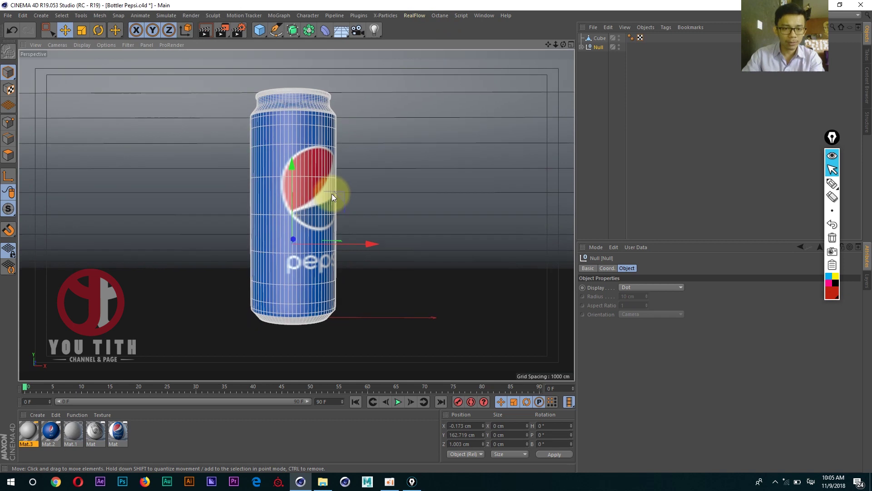
# - Nudge the can right and turn it to about -33.6° heading
pyautogui.keyDown('alt'); pyautogui.moveTo(332, 194); pyautogui.dragTo(340, 203, button='middle'); pyautogui.keyUp('alt')
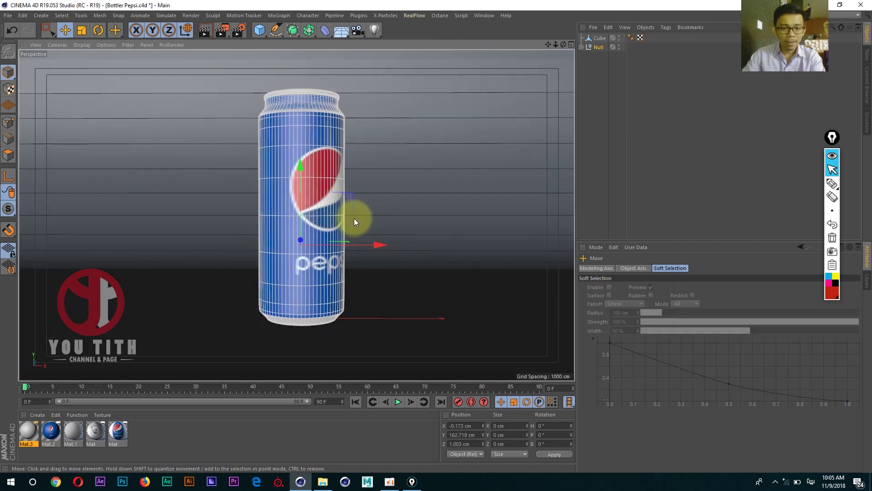
pyautogui.press('r')
pyautogui.moveTo(336, 248)
pyautogui.mouseDown()
pyautogui.moveTo(294, 246)
pyautogui.moveTo(431, 257)
pyautogui.moveTo(428, 235)
pyautogui.moveTo(313, 286)
pyautogui.moveTo(324, 276)
pyautogui.mouseUp()
pyautogui.press('e')
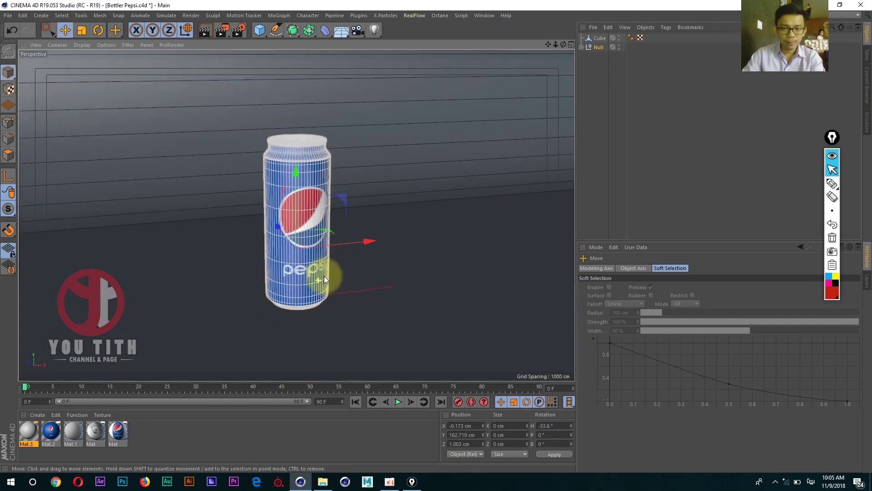
# - Try placing two side copies of the can, then delete them
pyautogui.moveTo(339, 242)
pyautogui.keyDown('ctrl'); pyautogui.mouseDown()
pyautogui.moveTo(409, 233)
pyautogui.moveTo(290, 263)
pyautogui.mouseUp(); pyautogui.keyUp('ctrl')
pyautogui.keyDown('ctrl'); pyautogui.click(598, 47); pyautogui.keyUp('ctrl')
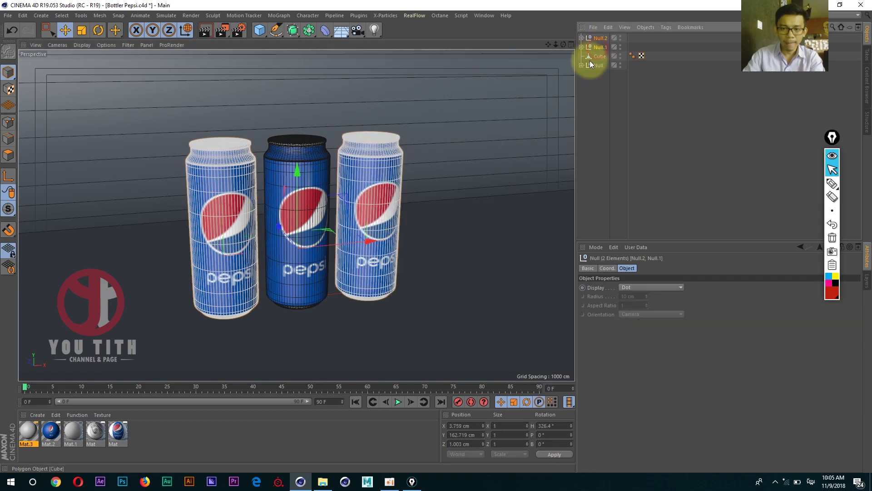
pyautogui.moveTo(343, 244)
pyautogui.keyDown('alt'); pyautogui.mouseDown()
pyautogui.moveTo(298, 235)
pyautogui.moveTo(262, 213)
pyautogui.moveTo(312, 188)
pyautogui.mouseUp(); pyautogui.keyUp('alt')
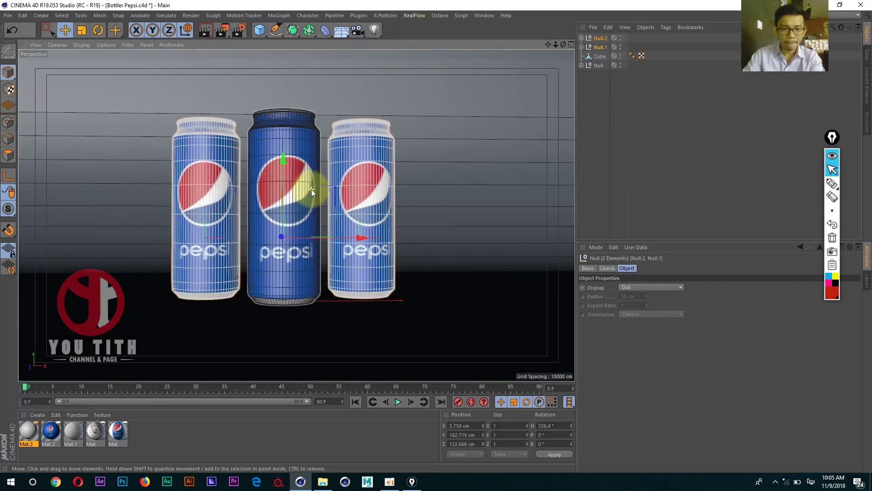
pyautogui.moveTo(311, 189)
pyautogui.keyDown('alt'); pyautogui.mouseDown(button='right')
pyautogui.moveTo(317, 211)
pyautogui.moveTo(337, 228)
pyautogui.moveTo(322, 245)
pyautogui.mouseUp(button='right'); pyautogui.keyUp('alt')
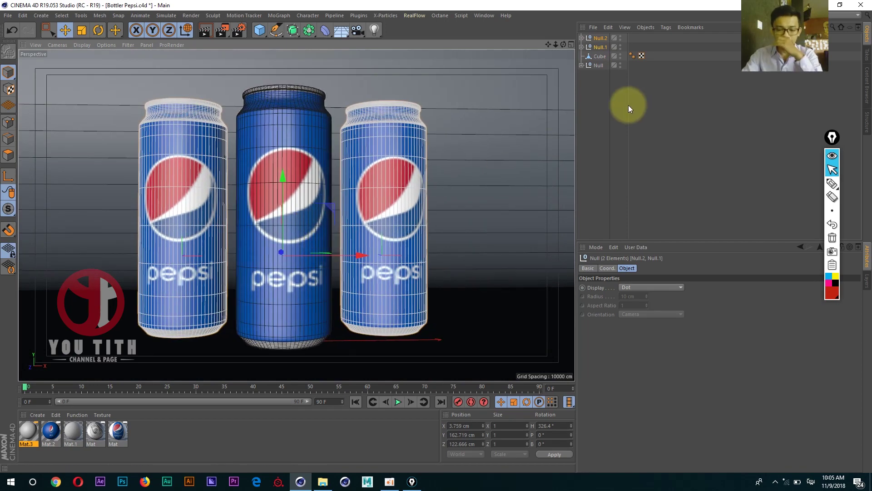
pyautogui.press('Delete')
# - Duplicate the can's Null in the Object Manager as Null.1 and show the modeling generators
pyautogui.click(596, 41)
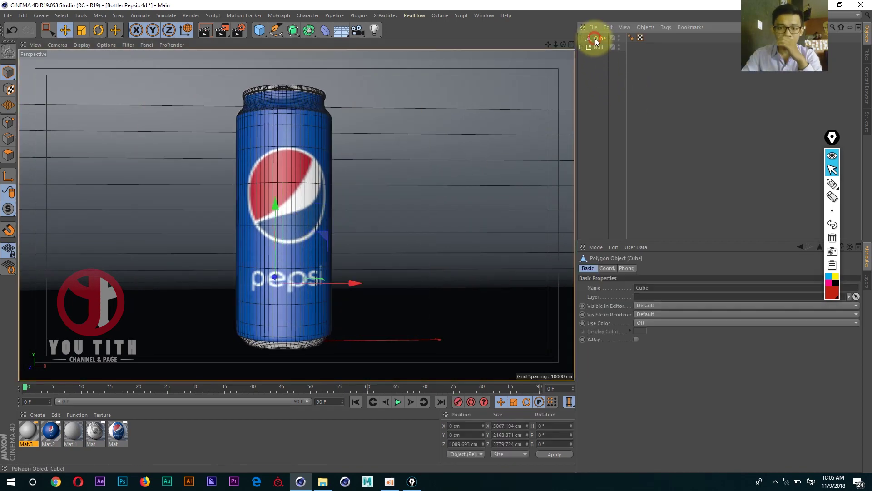
pyautogui.click(598, 47)
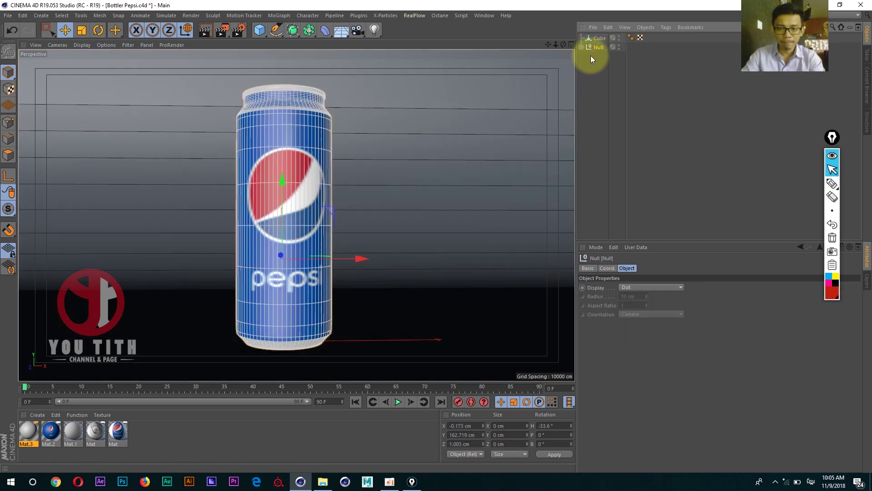
pyautogui.keyDown('ctrl'); pyautogui.moveTo(591, 56); pyautogui.dragTo(590, 94); pyautogui.keyUp('ctrl')
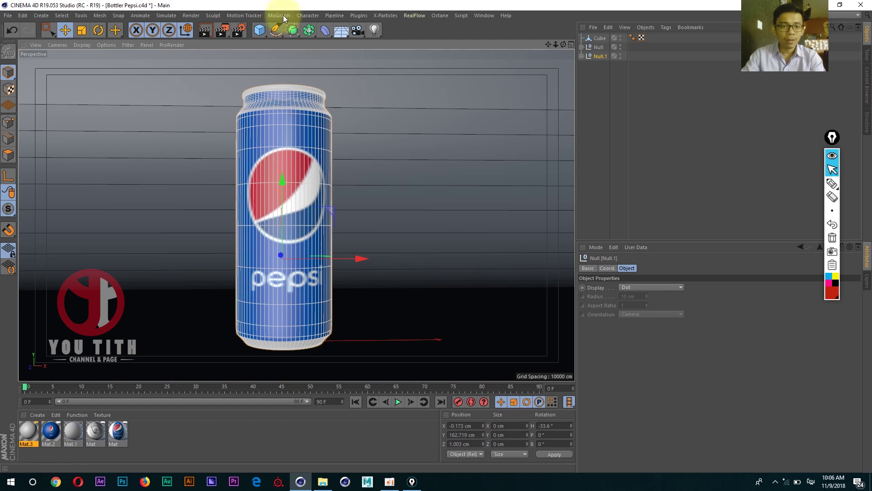
pyautogui.click(284, 15)
pyautogui.click(305, 8)
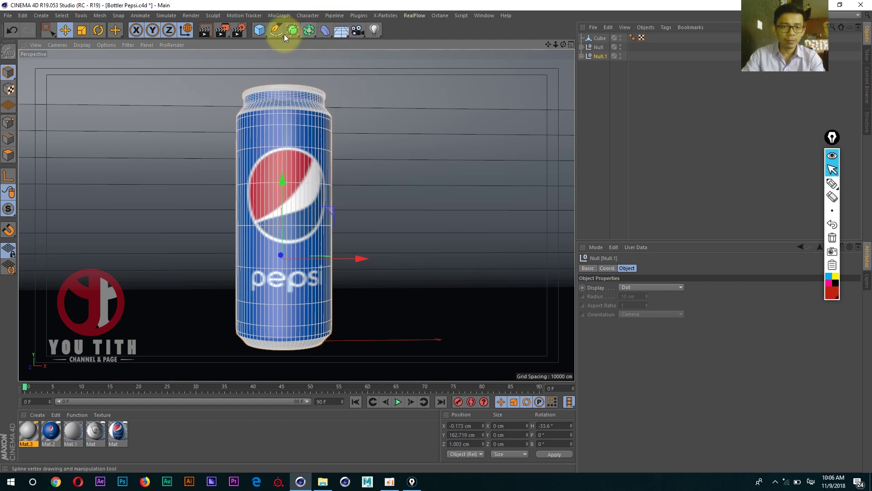
pyautogui.moveTo(303, 32)
pyautogui.mouseDown()
pyautogui.moveTo(346, 18)
pyautogui.moveTo(450, 55)
pyautogui.mouseUp()
pyautogui.click(330, 32)
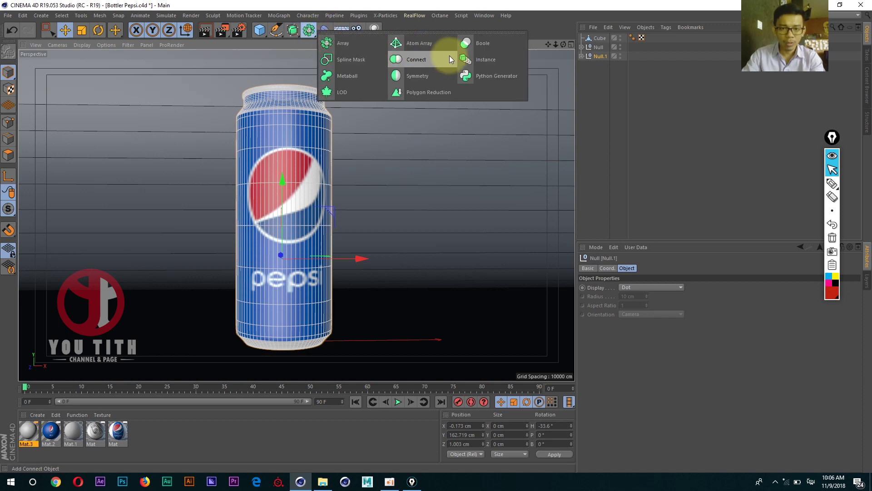
pyautogui.click(417, 76)
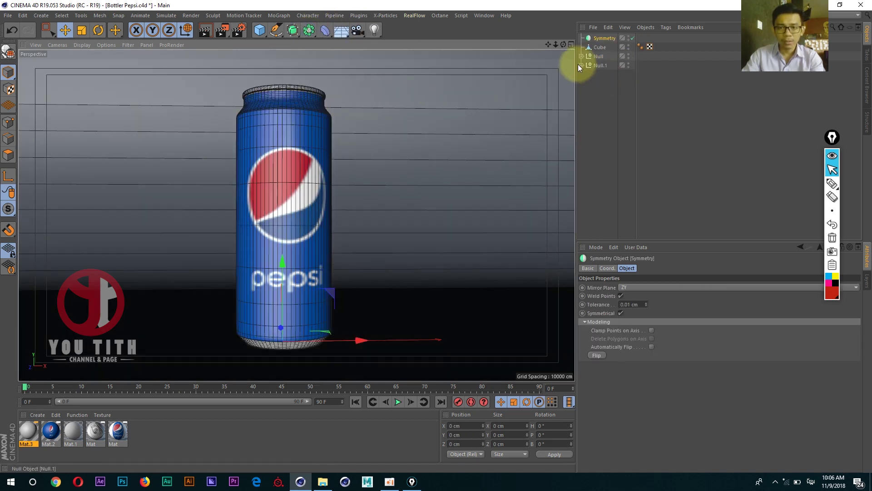
pyautogui.moveTo(596, 65); pyautogui.dragTo(601, 41)
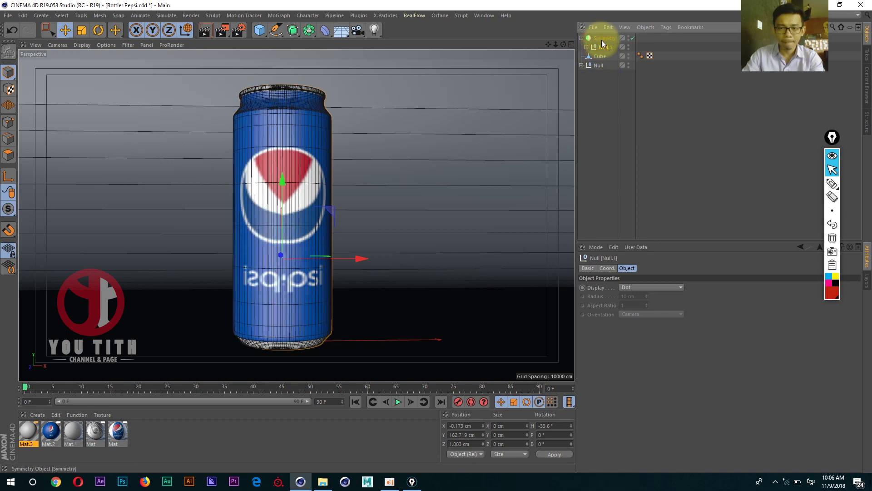
pyautogui.moveTo(361, 258); pyautogui.dragTo(256, 252)
pyautogui.hotkey('ctrl', 'z')
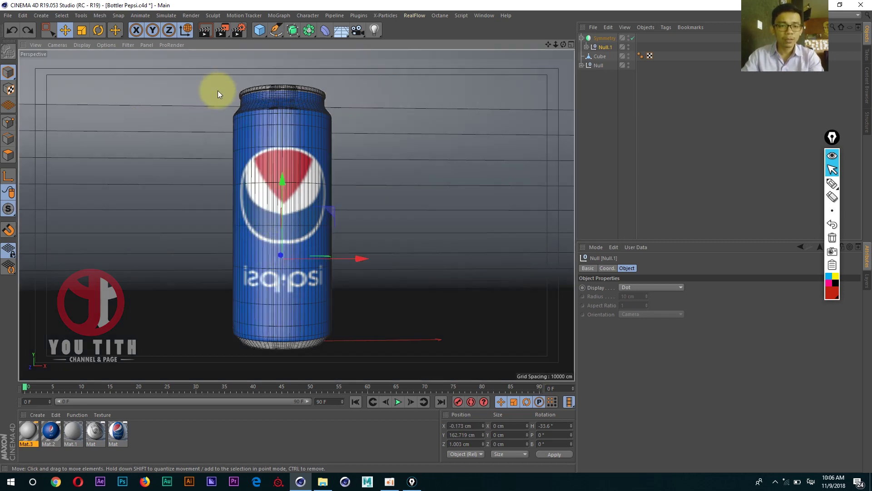
pyautogui.click(208, 34)
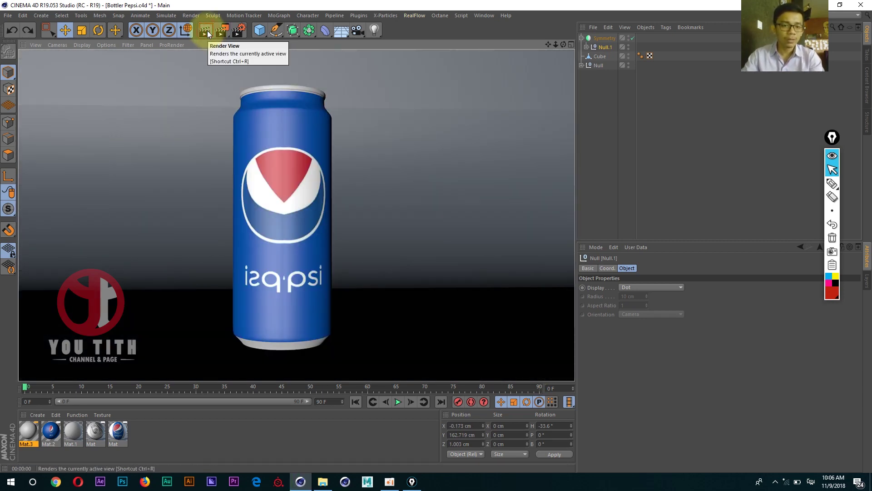
pyautogui.click(605, 41)
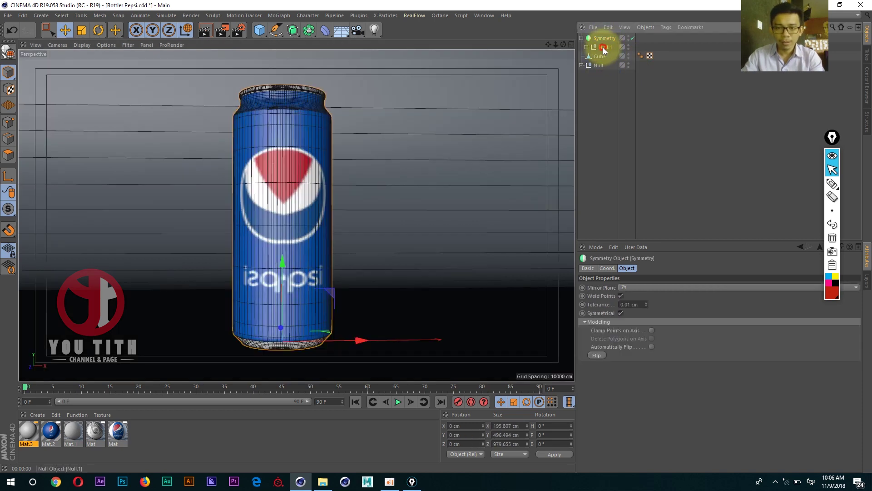
pyautogui.moveTo(603, 47); pyautogui.dragTo(597, 110)
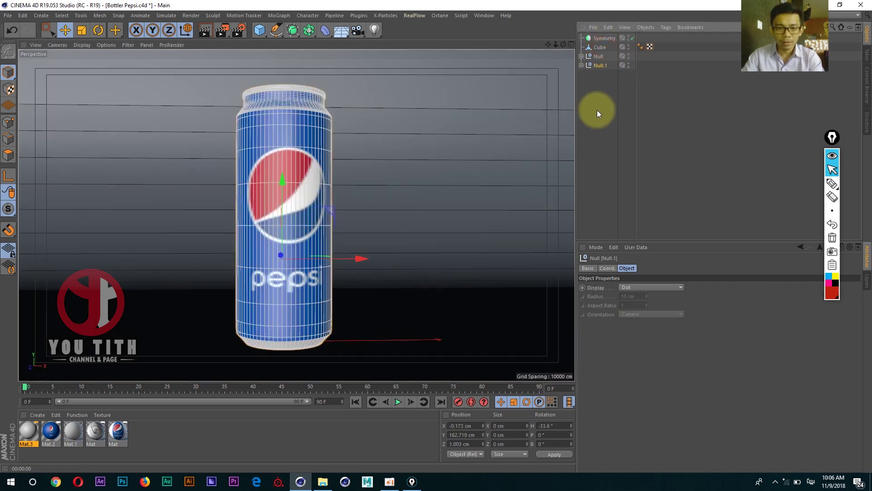
pyautogui.click(603, 39)
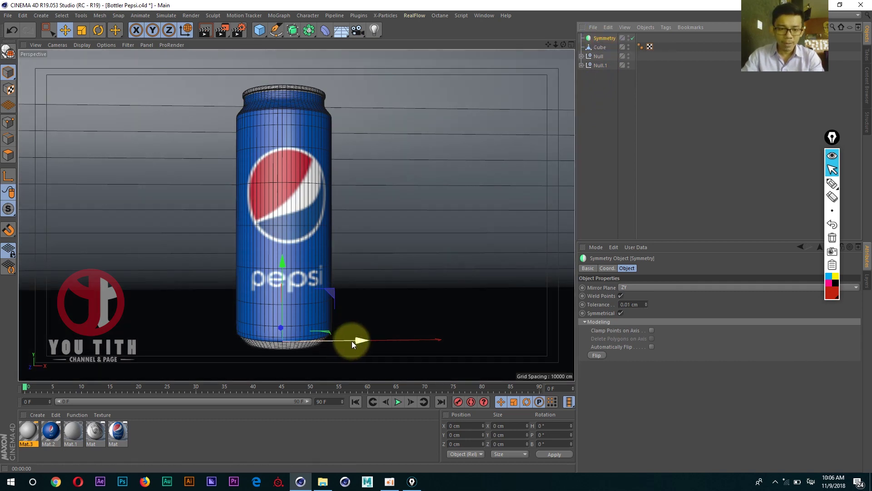
pyautogui.moveTo(352, 345); pyautogui.dragTo(277, 342)
pyautogui.hotkey('ctrl', 'z')
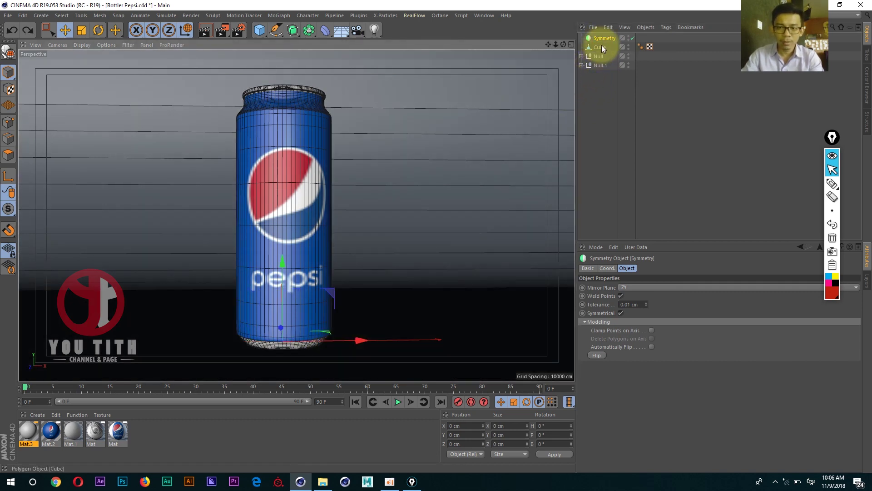
pyautogui.press('Delete')
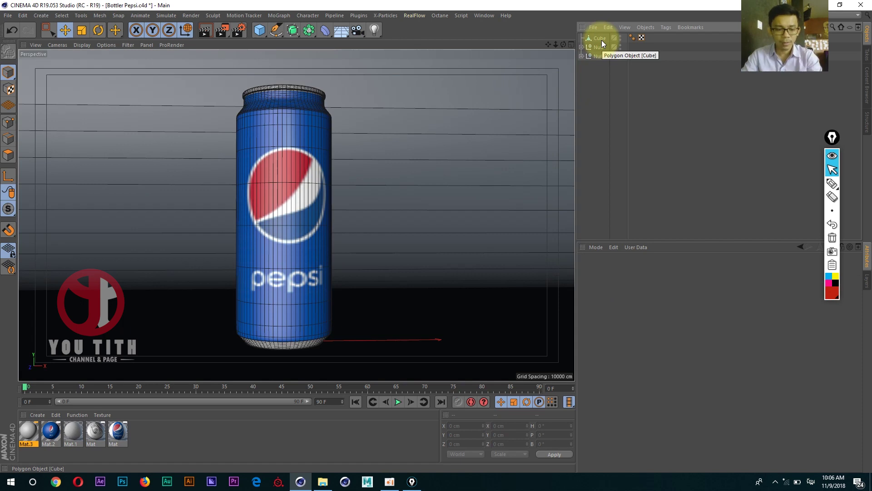
pyautogui.hotkey('ctrl', 'z')
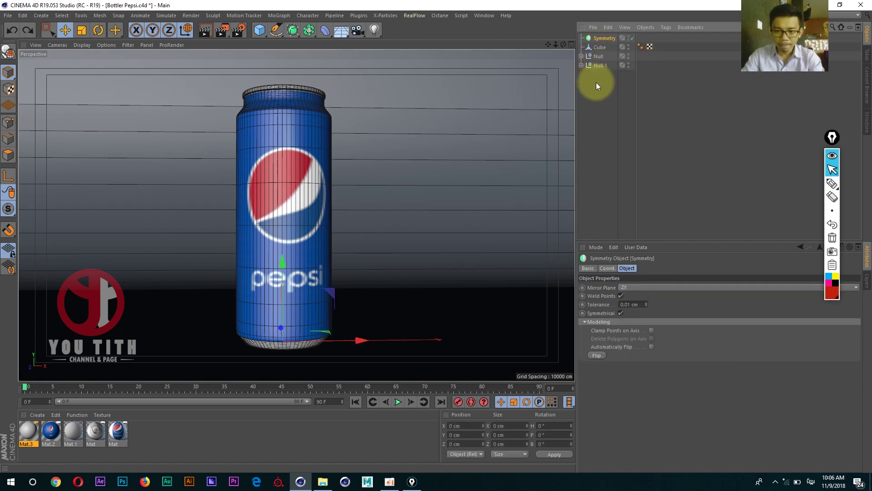
# - Delete the Symmetry object and select Null.1, undoing a trial sideways move
pyautogui.press('Delete')
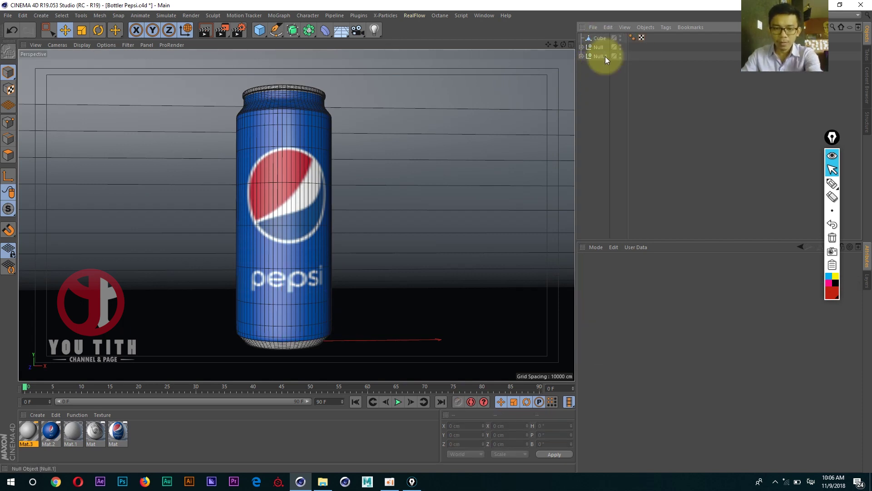
pyautogui.hotkey('ctrl', 'z')
pyautogui.press('Delete')
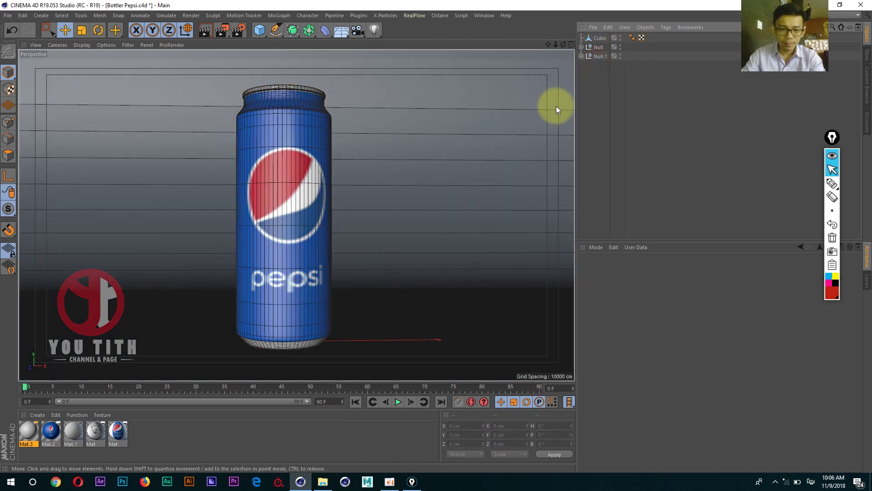
pyautogui.click(601, 57)
pyautogui.moveTo(343, 267); pyautogui.dragTo(213, 264)
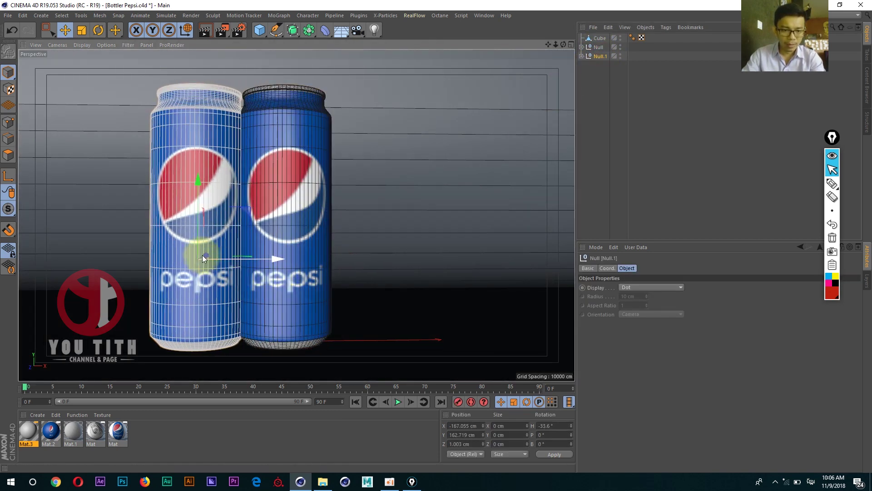
pyautogui.hotkey('ctrl', 'z')
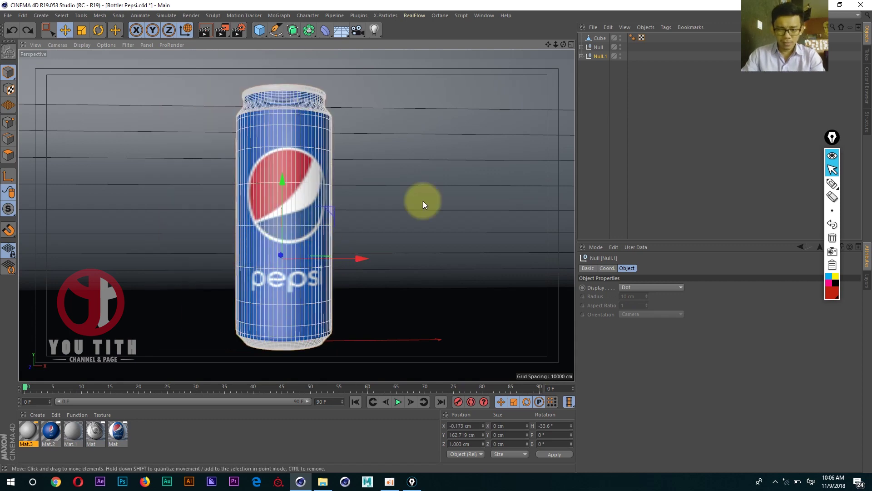
# - With Auto Keyframing at frame 20, slide Null.1 to X -161.873, Z 202.956
pyautogui.click(608, 268)
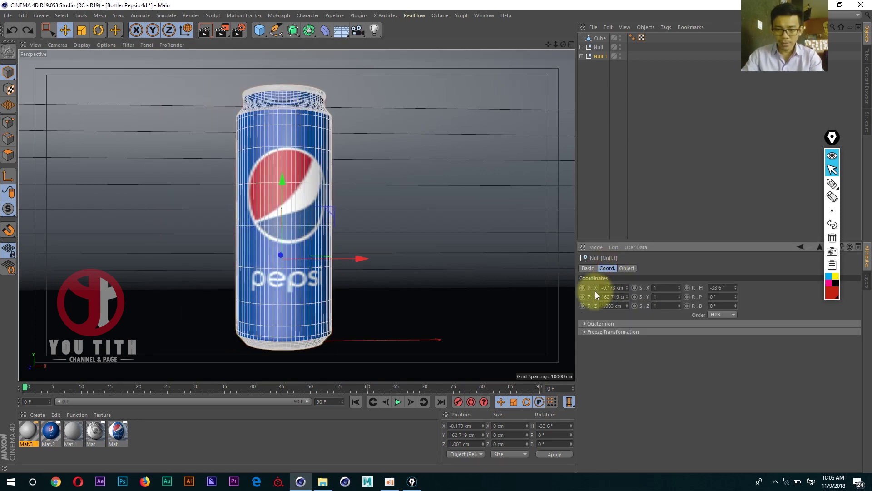
pyautogui.click(468, 404)
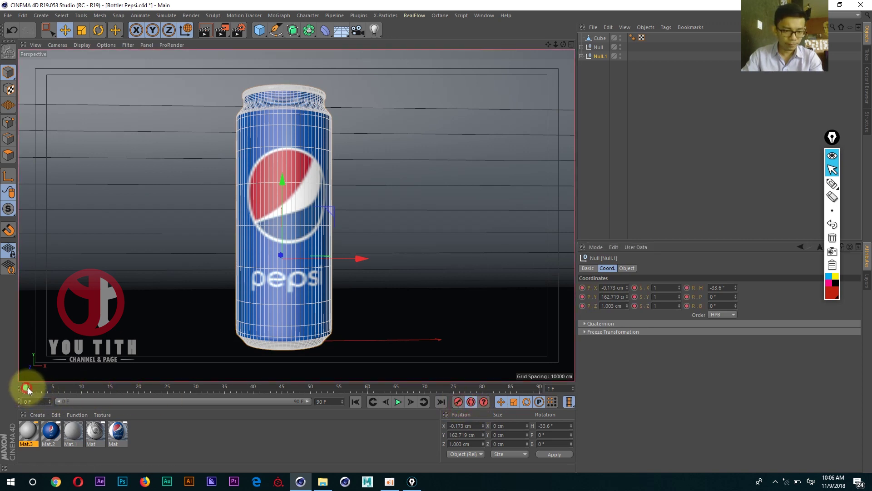
pyautogui.moveTo(27, 389); pyautogui.dragTo(96, 388)
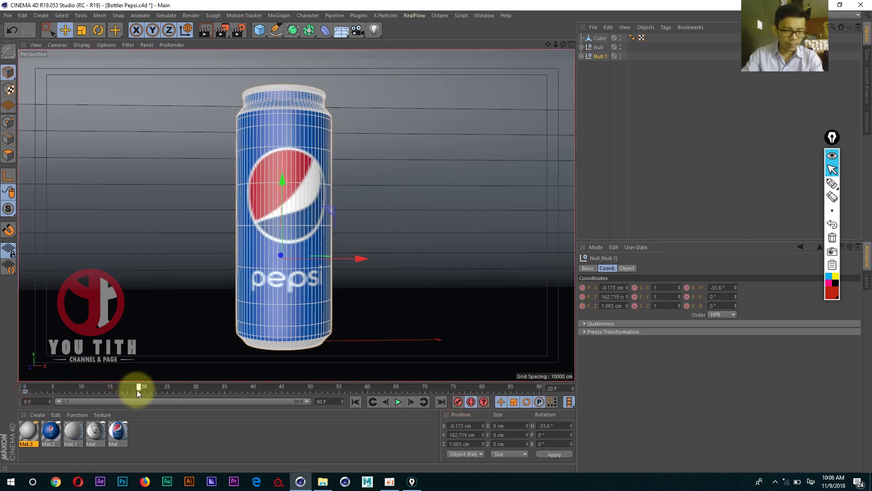
pyautogui.moveTo(340, 261); pyautogui.dragTo(241, 270)
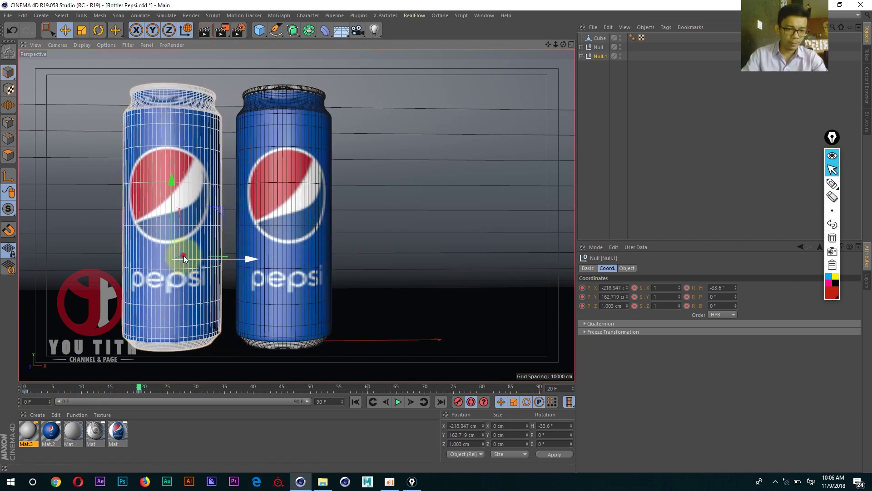
pyautogui.moveTo(184, 259); pyautogui.dragTo(198, 247)
pyautogui.moveTo(297, 228)
pyautogui.keyDown('alt'); pyautogui.mouseDown()
pyautogui.moveTo(249, 283)
pyautogui.moveTo(253, 238)
pyautogui.moveTo(293, 158)
pyautogui.moveTo(314, 265)
pyautogui.moveTo(307, 276)
pyautogui.mouseUp(); pyautogui.keyUp('alt')
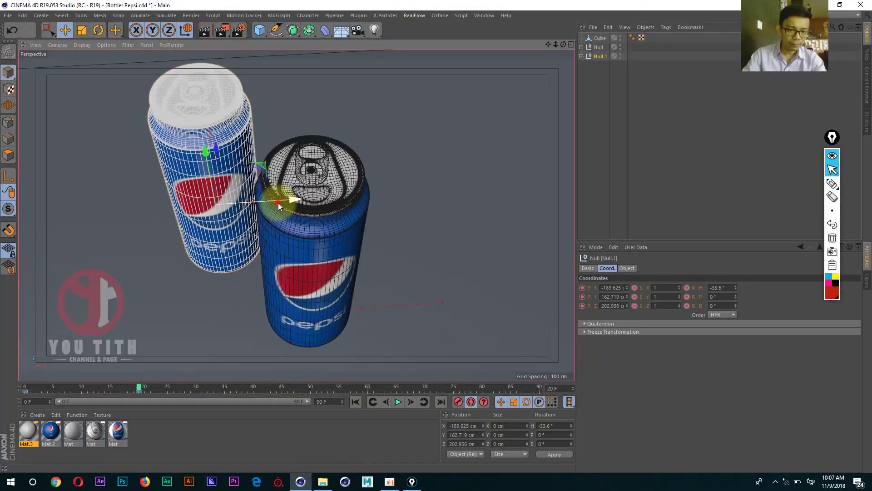
pyautogui.moveTo(278, 202); pyautogui.dragTo(291, 201)
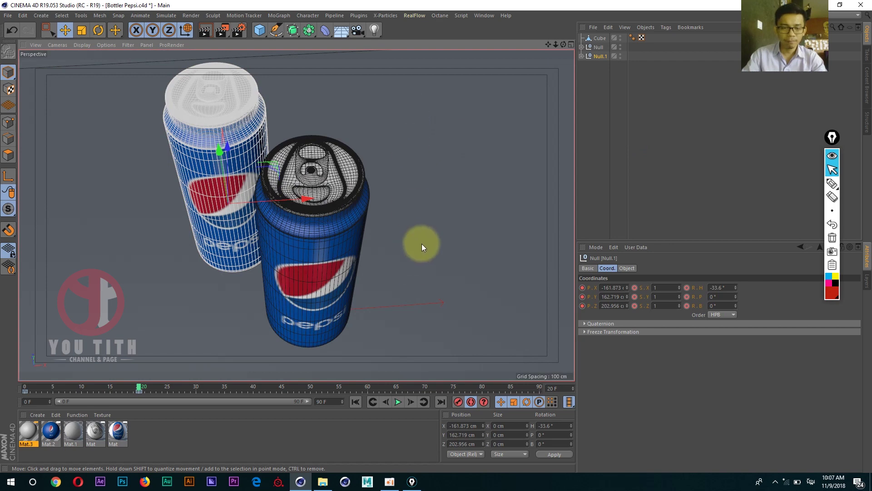
pyautogui.moveTo(389, 326)
pyautogui.keyDown('alt'); pyautogui.mouseDown()
pyautogui.moveTo(390, 266)
pyautogui.moveTo(374, 247)
pyautogui.moveTo(365, 257)
pyautogui.moveTo(375, 266)
pyautogui.mouseUp(); pyautogui.keyUp('alt')
# - Create a camera from the current view and look through it, framing it closer on the cans
pyautogui.click(357, 30)
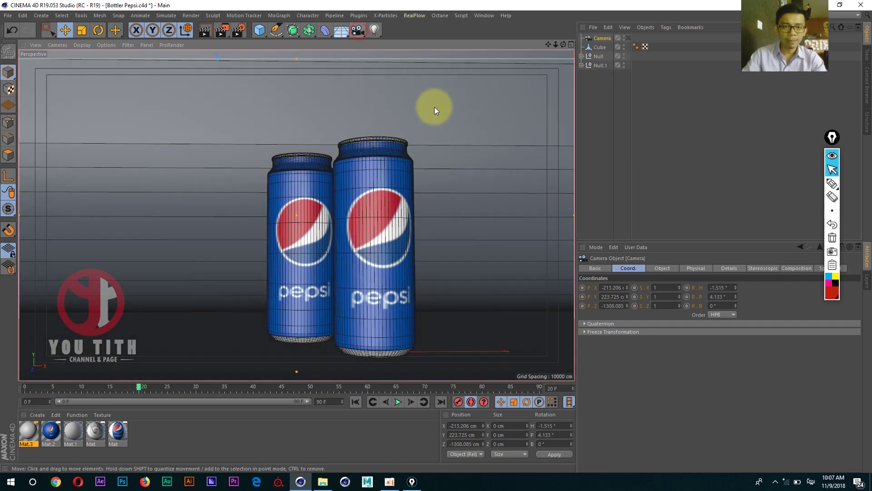
pyautogui.click(626, 38)
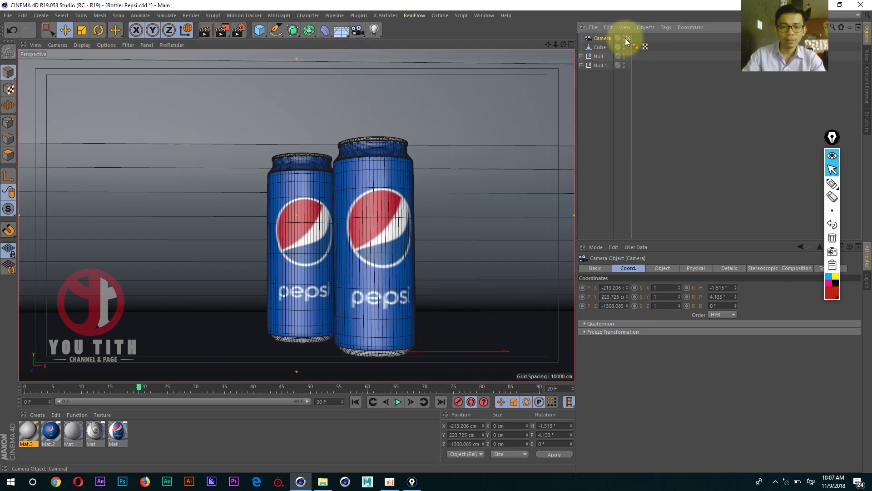
pyautogui.scroll(3, 242, 242)
pyautogui.keyDown('alt'); pyautogui.moveTo(242, 242); pyautogui.dragTo(276, 247); pyautogui.keyUp('alt')
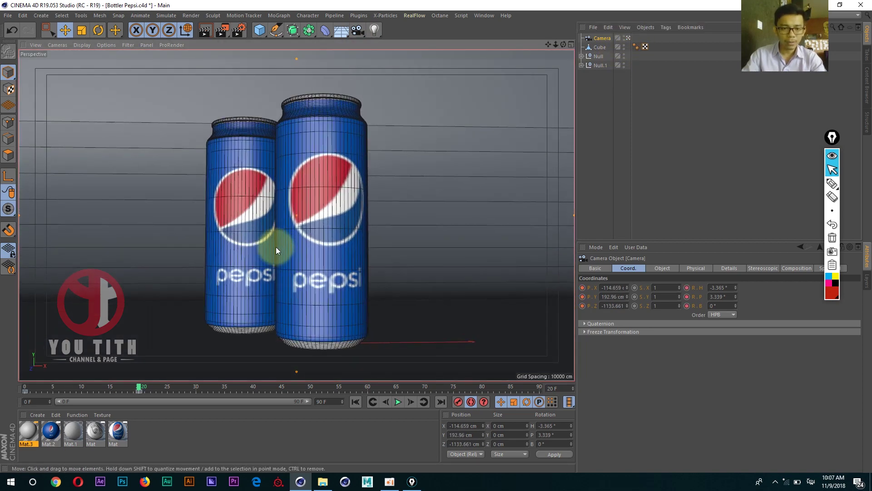
pyautogui.scroll(2, 276, 247)
pyautogui.moveTo(276, 247)
pyautogui.keyDown('alt'); pyautogui.mouseDown(button='middle')
pyautogui.moveTo(258, 247)
pyautogui.moveTo(259, 234)
pyautogui.mouseUp(button='middle'); pyautogui.keyUp('alt')
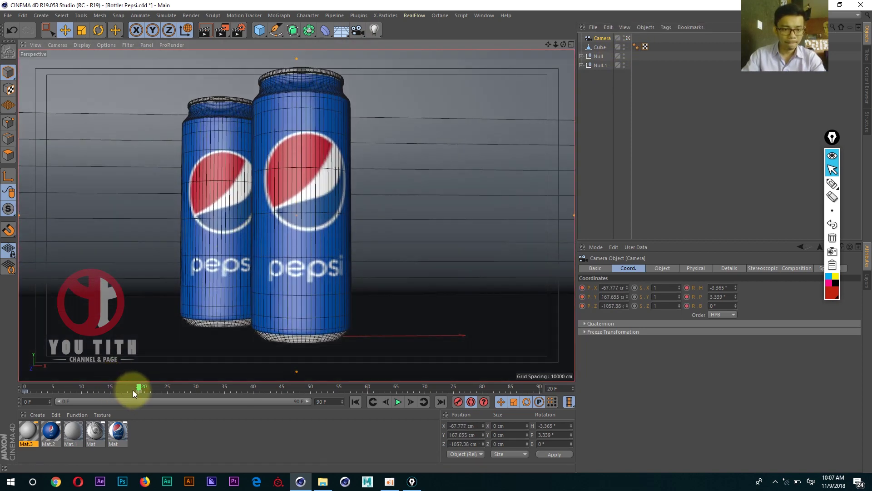
# - Cut the camera's unwanted keyframe, reframe on the single can, and preview the second can sliding out
pyautogui.moveTo(132, 390); pyautogui.dragTo(9, 393)
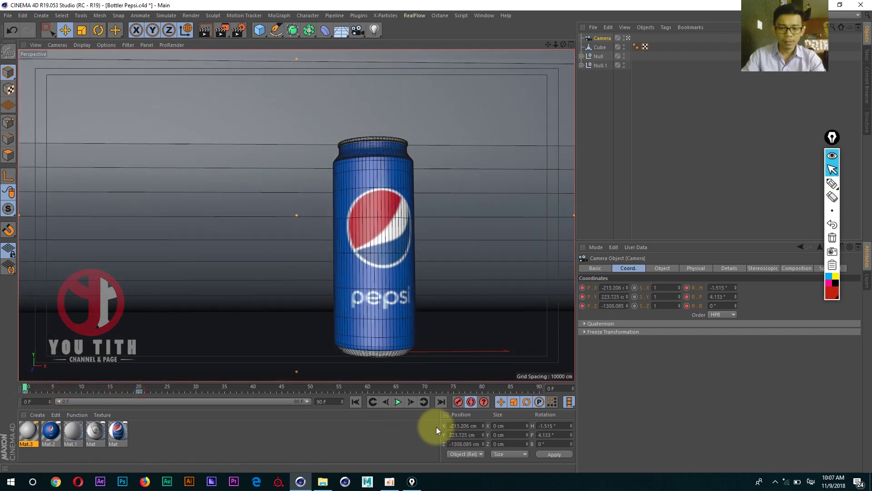
pyautogui.click(470, 403)
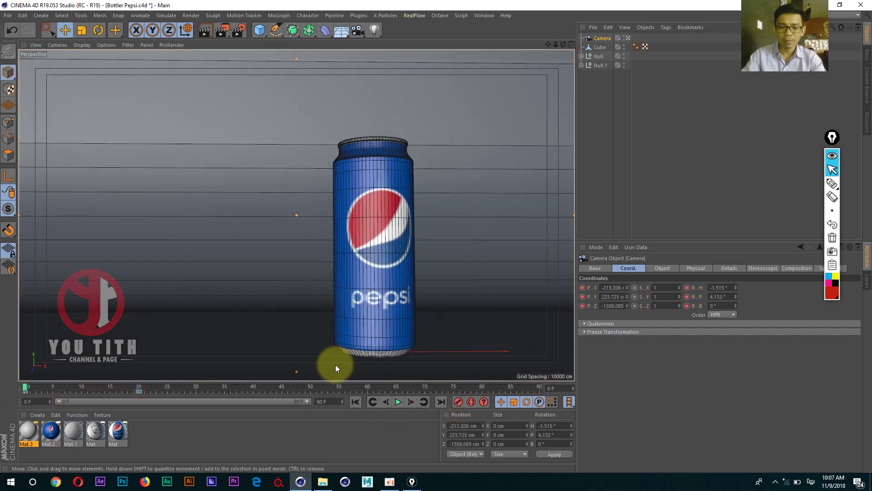
pyautogui.click(114, 394)
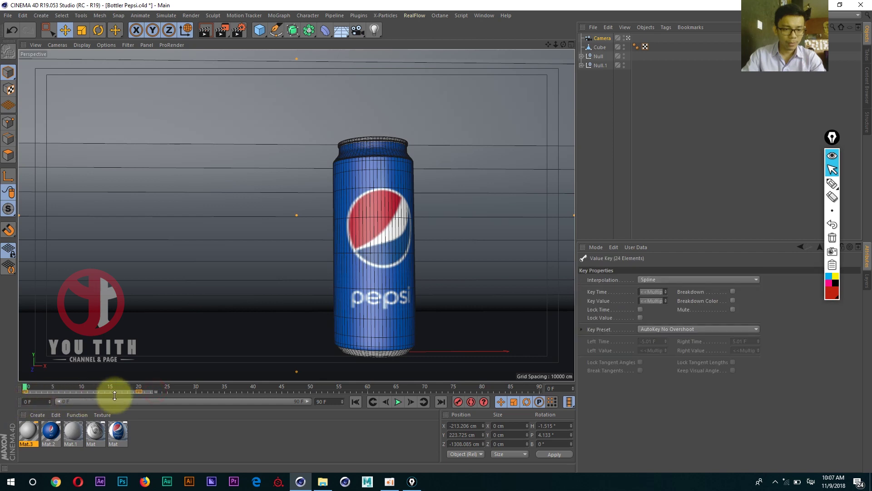
pyautogui.rightClick(139, 395)
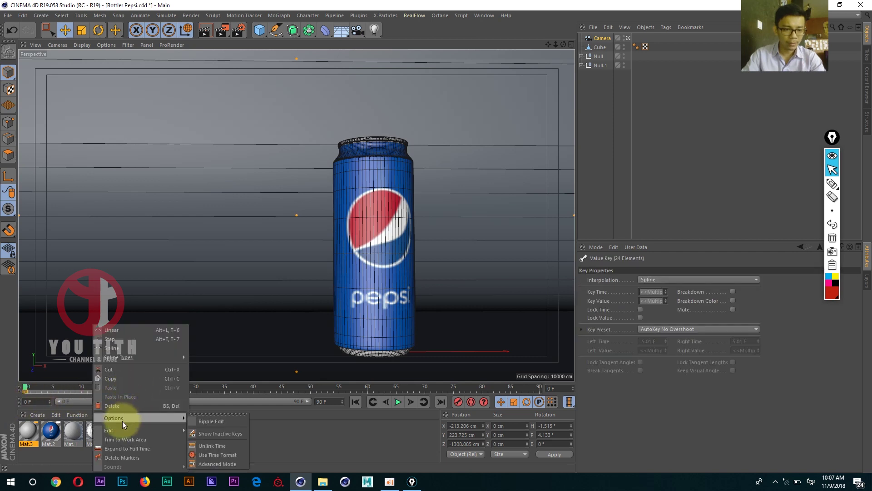
pyautogui.click(122, 370)
pyautogui.moveTo(401, 202)
pyautogui.keyDown('alt'); pyautogui.mouseDown(button='middle')
pyautogui.moveTo(319, 217)
pyautogui.moveTo(307, 235)
pyautogui.moveTo(319, 238)
pyautogui.moveTo(313, 224)
pyautogui.mouseUp(button='middle'); pyautogui.keyUp('alt')
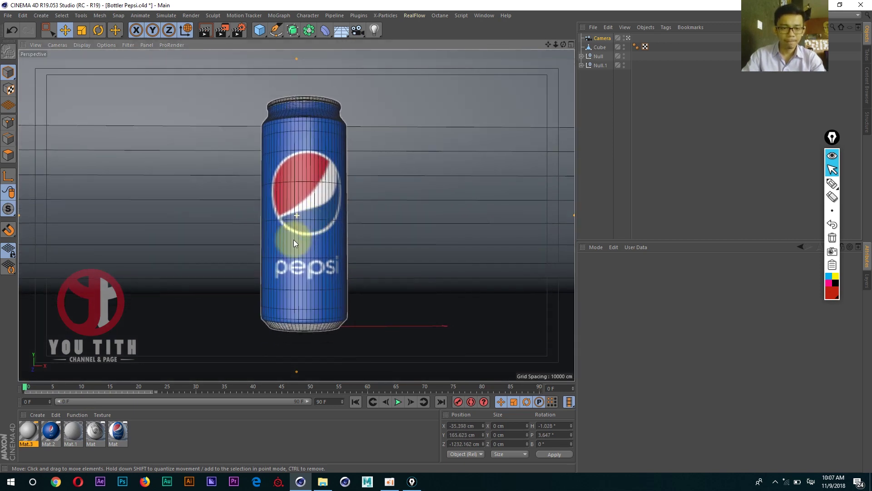
pyautogui.moveTo(26, 388); pyautogui.dragTo(179, 393)
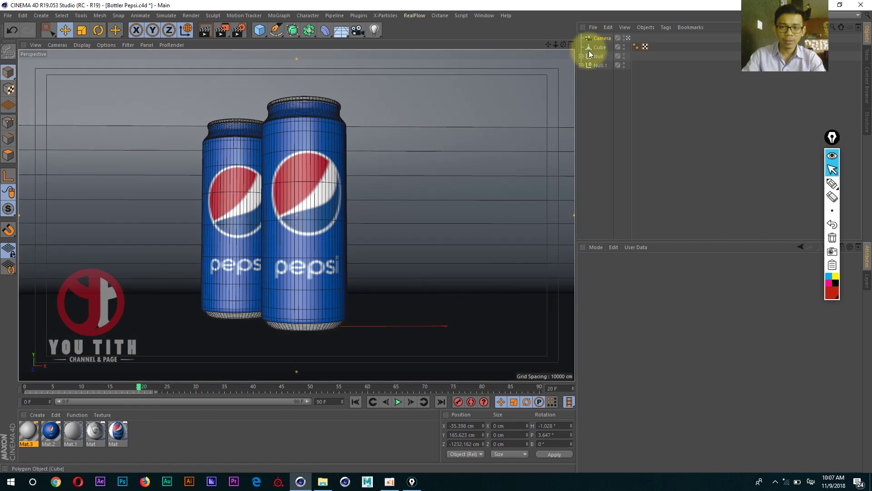
# - Select Null.1 and enable Auto Keyframing, undoing a trial rotation of the can
pyautogui.click(598, 65)
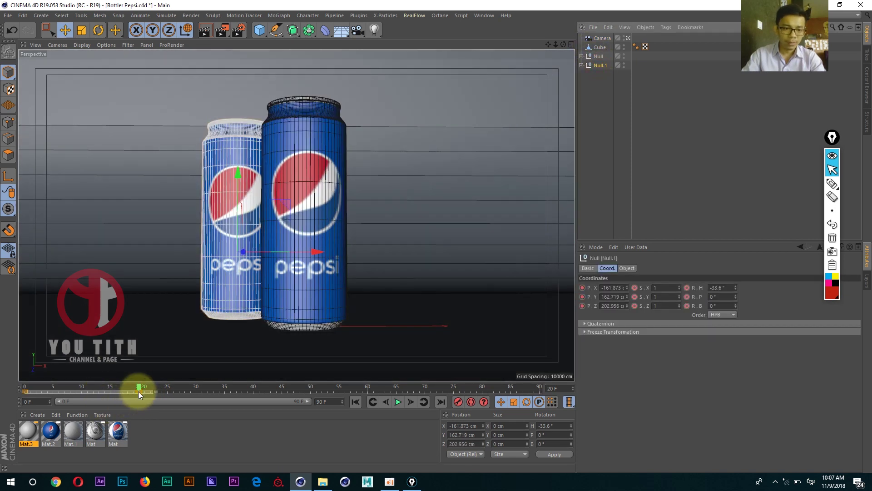
pyautogui.moveTo(138, 392); pyautogui.dragTo(25, 391)
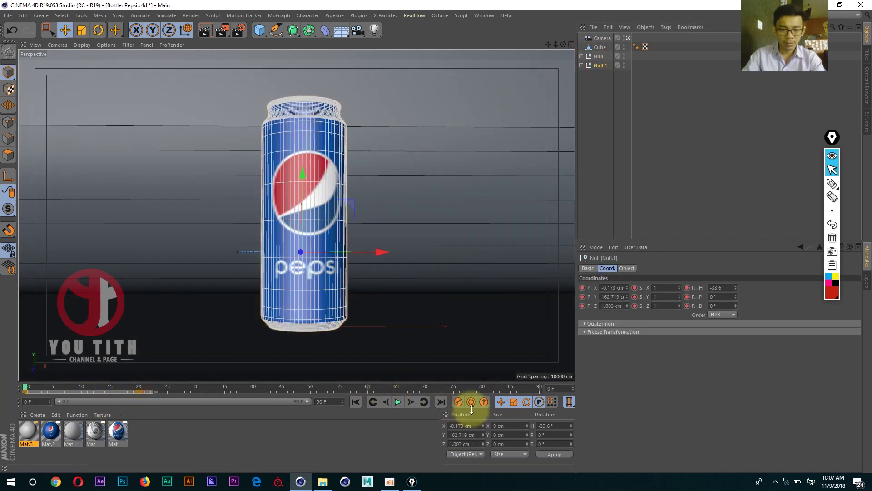
pyautogui.click(470, 403)
pyautogui.moveTo(736, 288); pyautogui.dragTo(732, 287)
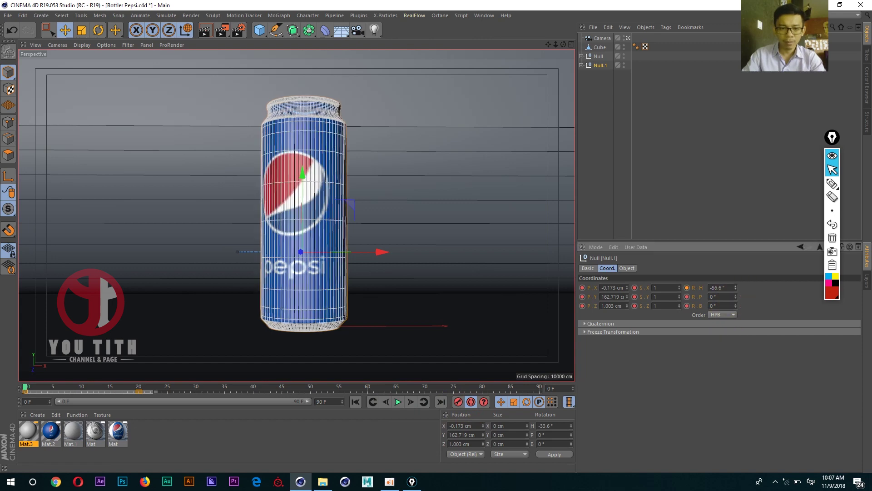
pyautogui.hotkey('ctrl', 'z')
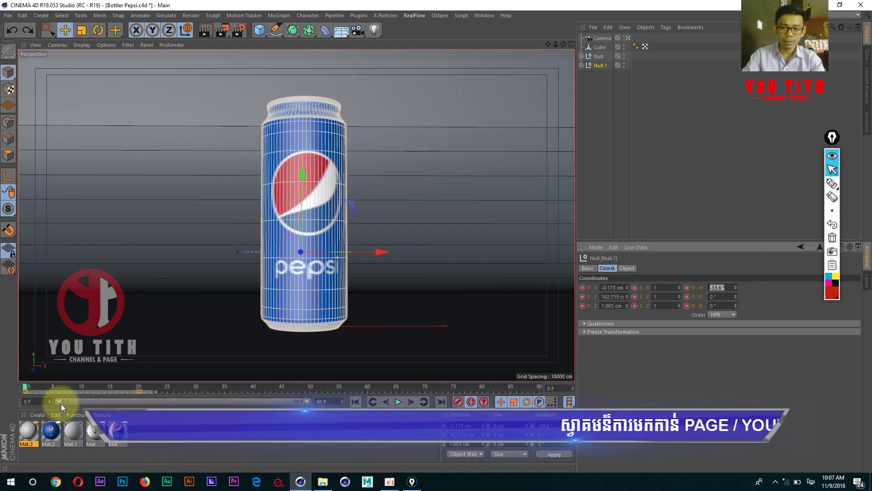
pyautogui.moveTo(28, 385)
pyautogui.mouseDown()
pyautogui.moveTo(165, 392)
pyautogui.moveTo(146, 397)
pyautogui.moveTo(224, 392)
pyautogui.moveTo(6, 389)
pyautogui.mouseUp()
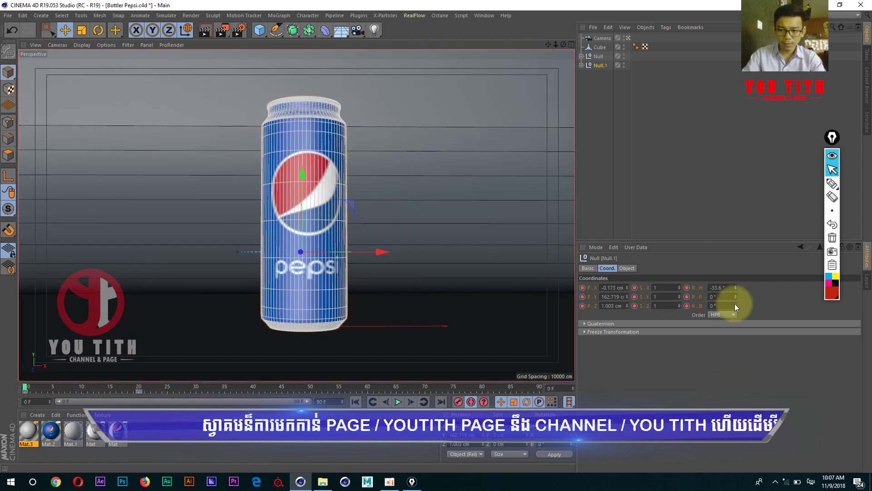
# - Key the second can's heading at -44.6° so its logo faces the camera at frame 20
pyautogui.moveTo(737, 288); pyautogui.dragTo(735, 289)
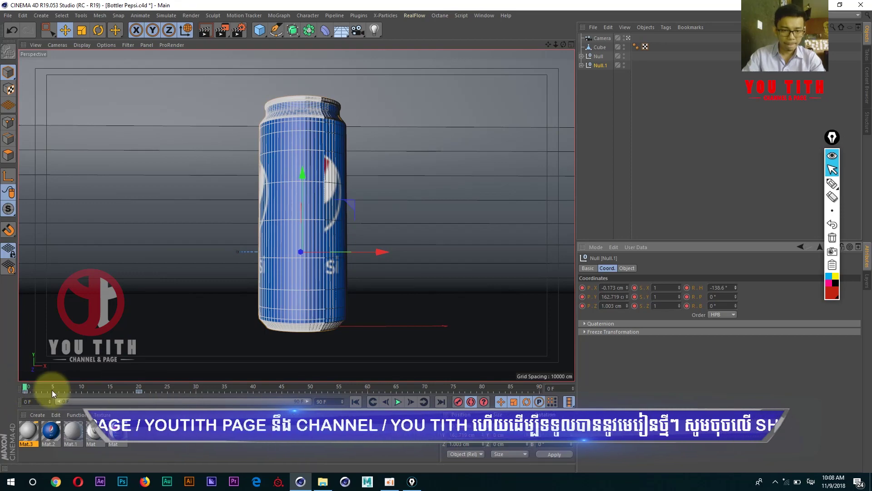
pyautogui.moveTo(26, 390)
pyautogui.mouseDown()
pyautogui.moveTo(167, 388)
pyautogui.moveTo(140, 389)
pyautogui.mouseUp()
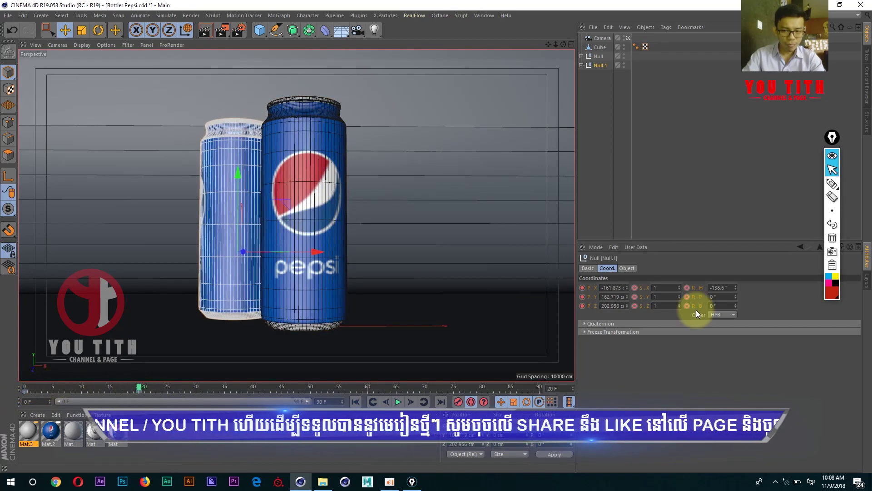
pyautogui.moveTo(736, 288); pyautogui.dragTo(736, 254)
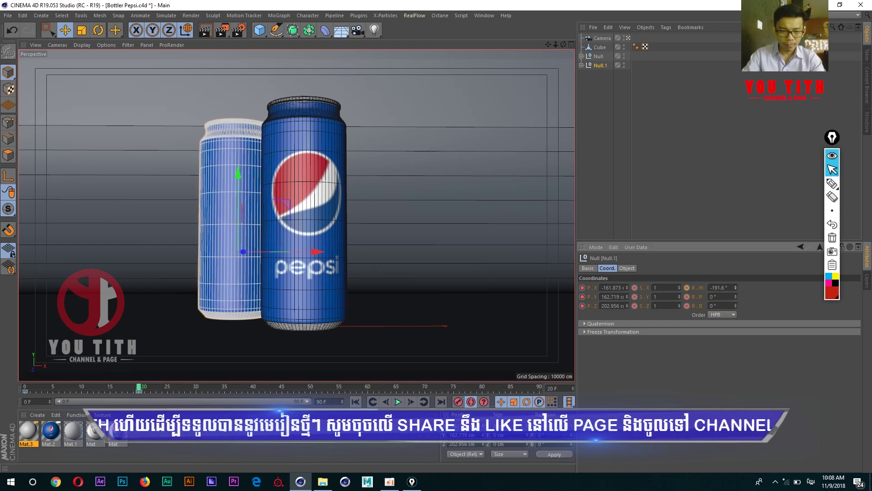
pyautogui.moveTo(736, 288); pyautogui.dragTo(736, 290)
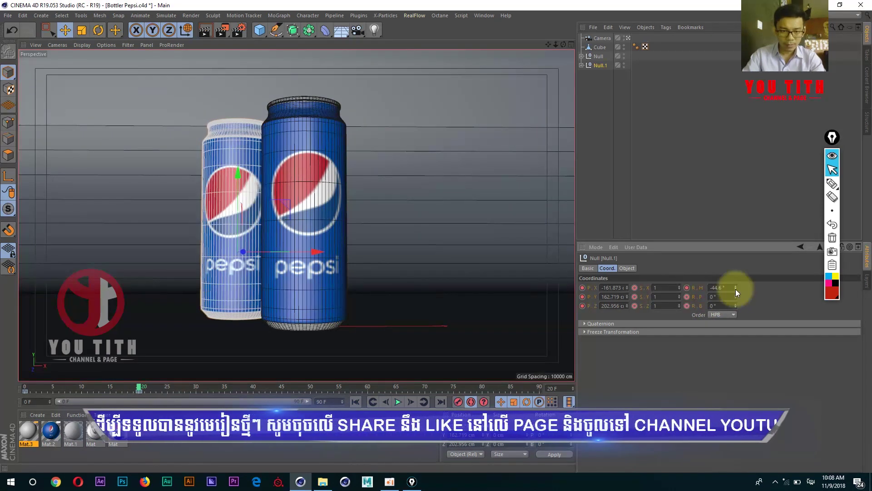
pyautogui.click(687, 288)
pyautogui.moveTo(138, 388)
pyautogui.mouseDown()
pyautogui.moveTo(42, 388)
pyautogui.moveTo(2, 404)
pyautogui.mouseUp()
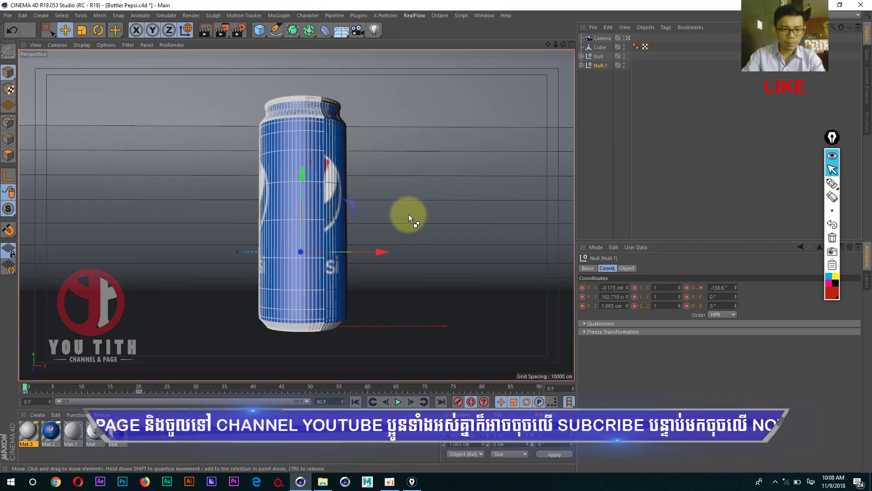
pyautogui.hotkey('ctrl', 'z')
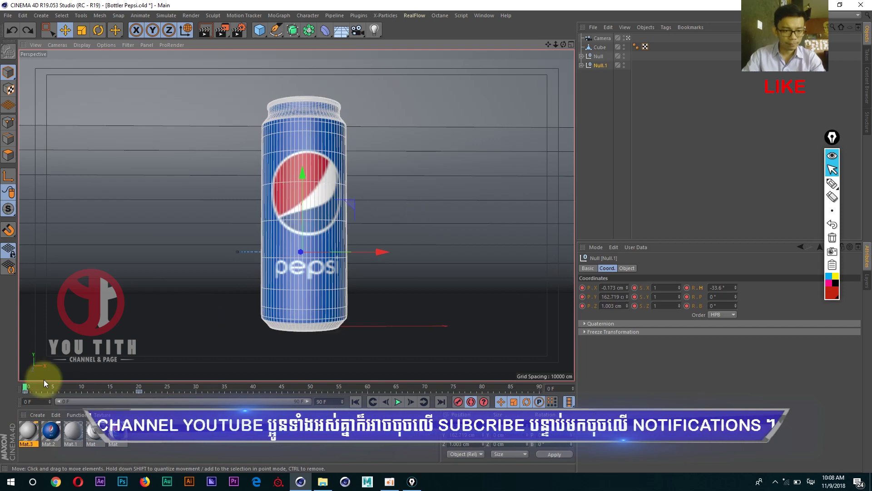
pyautogui.moveTo(28, 389)
pyautogui.mouseDown()
pyautogui.moveTo(140, 395)
pyautogui.moveTo(132, 386)
pyautogui.moveTo(17, 386)
pyautogui.moveTo(141, 386)
pyautogui.moveTo(23, 389)
pyautogui.mouseUp()
# - Add a Symmetry object and place Null.1 under it to mirror the sliding can
pyautogui.click(279, 16)
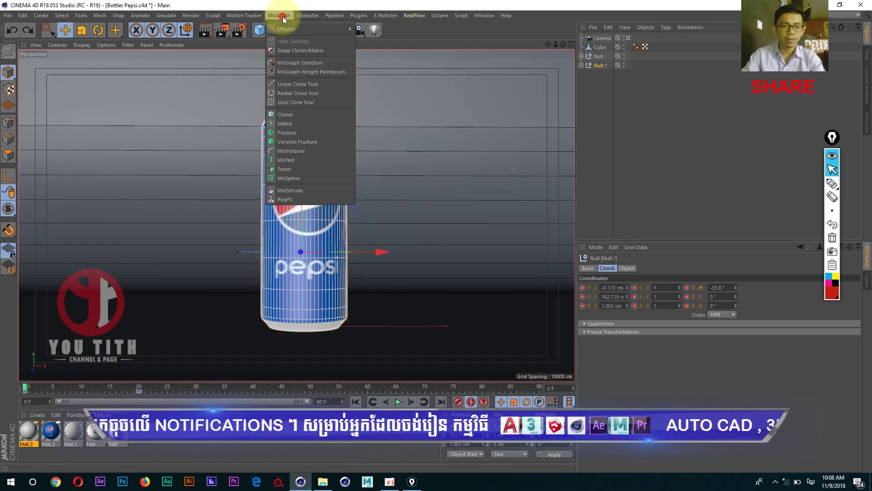
pyautogui.click(472, 46)
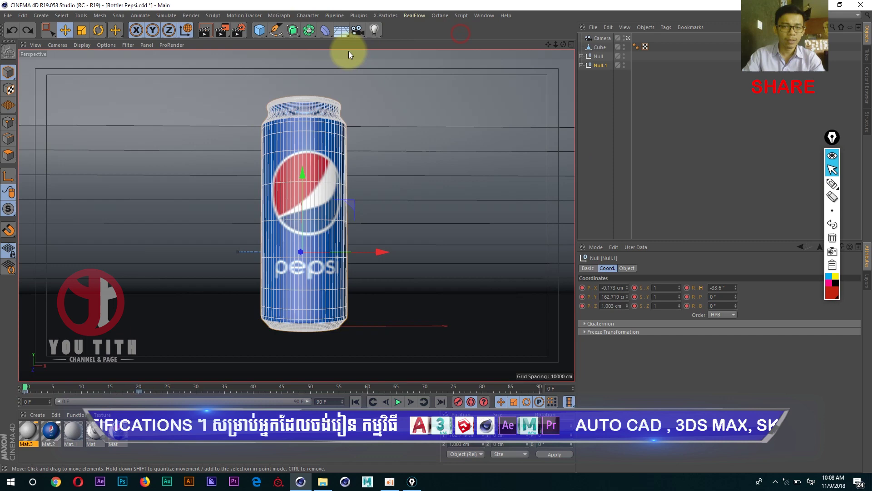
pyautogui.click(309, 34)
pyautogui.click(441, 78)
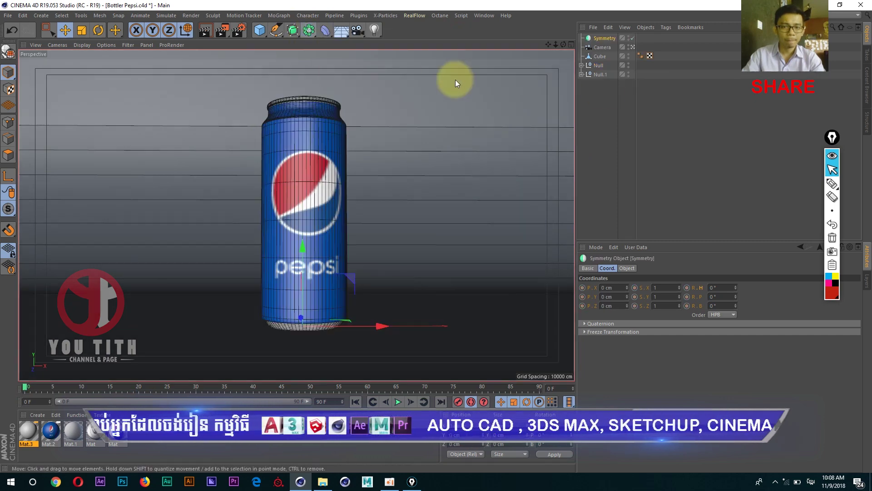
pyautogui.moveTo(599, 74); pyautogui.dragTo(604, 39)
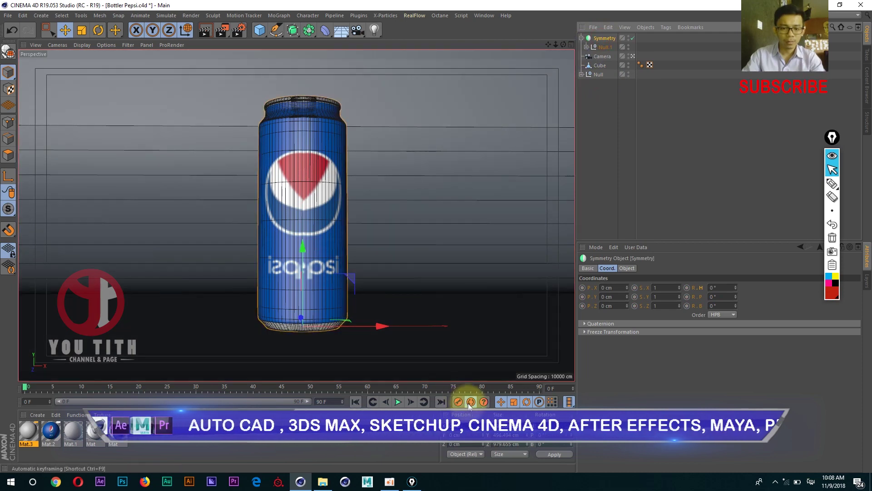
# - Preview the three cans spreading apart, return to frame 0, and select the camera
pyautogui.click(398, 403)
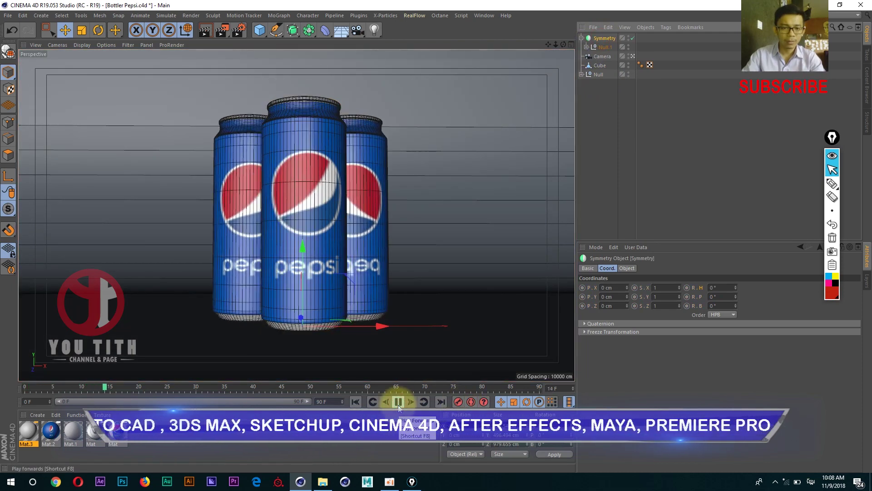
pyautogui.click(399, 403)
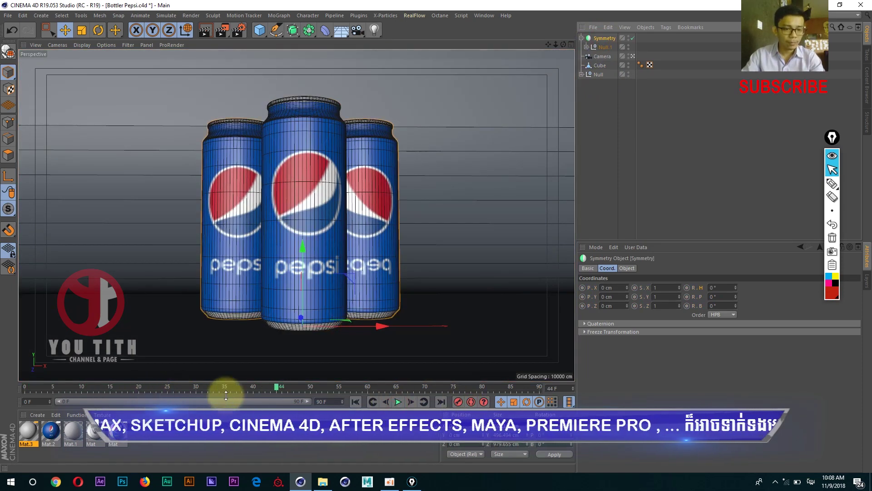
pyautogui.moveTo(278, 389)
pyautogui.mouseDown()
pyautogui.moveTo(7, 387)
pyautogui.moveTo(211, 379)
pyautogui.mouseUp()
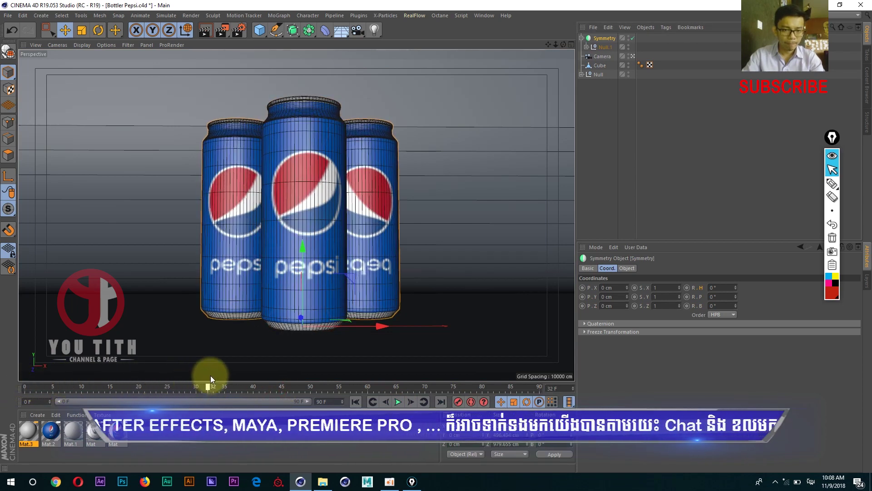
pyautogui.keyDown('alt'); pyautogui.moveTo(275, 247); pyautogui.dragTo(276, 292); pyautogui.keyUp('alt')
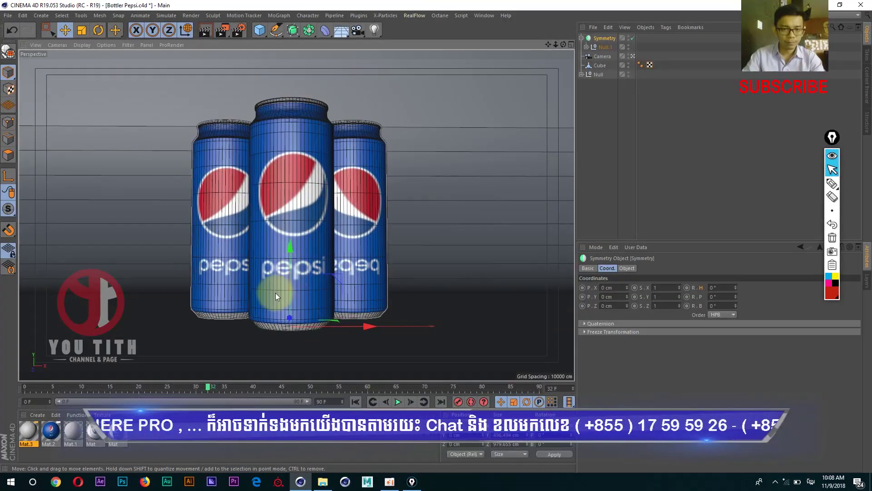
pyautogui.click(293, 297)
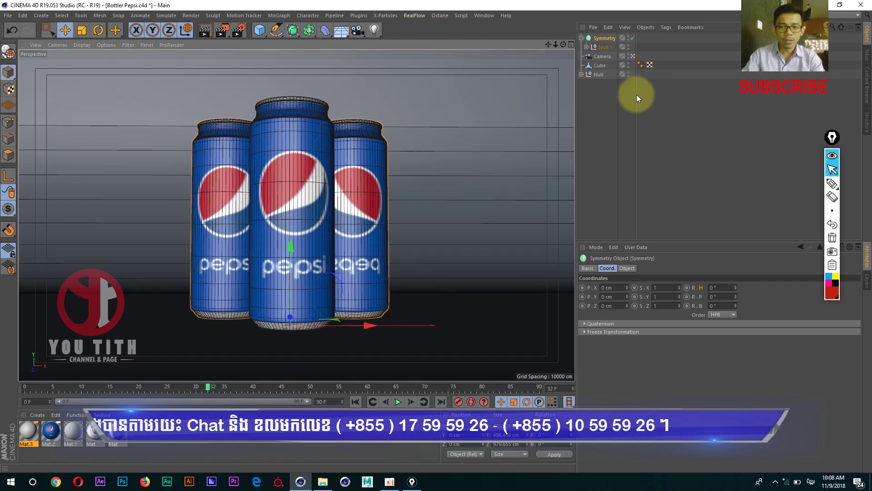
pyautogui.click(608, 58)
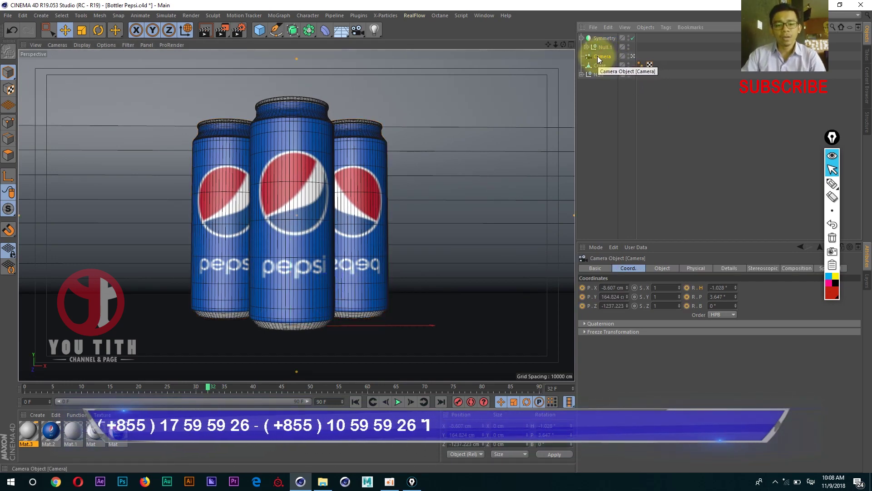
pyautogui.rightClick(598, 54)
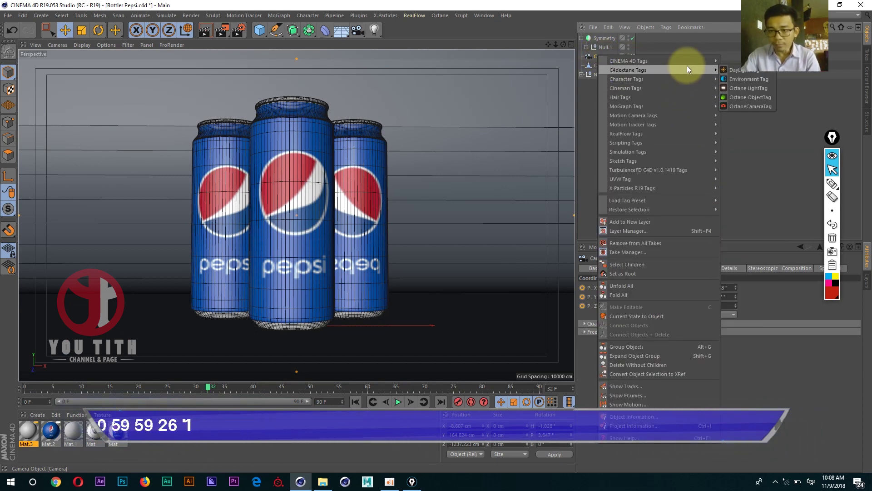
pyautogui.moveTo(629, 61)
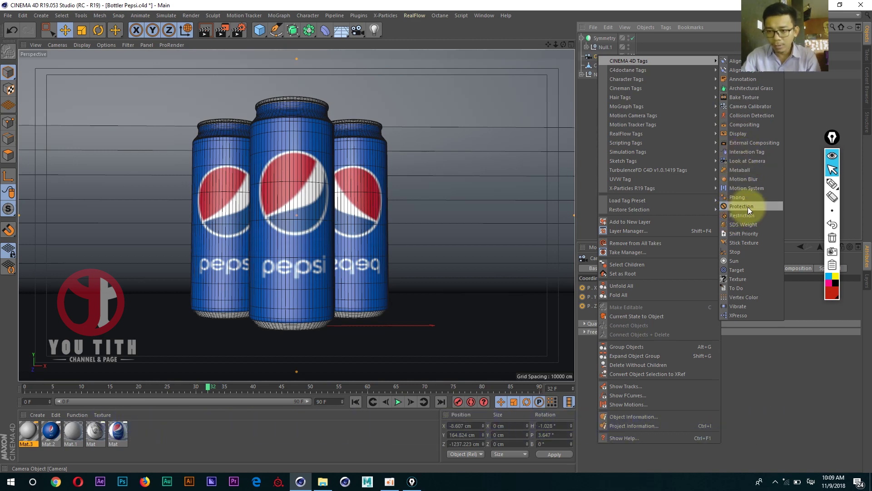
pyautogui.click(748, 207)
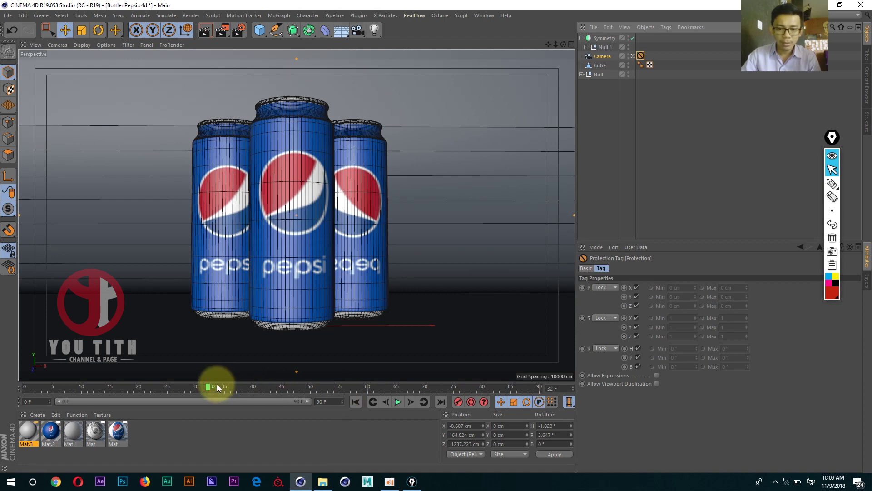
pyautogui.moveTo(210, 392)
pyautogui.mouseDown()
pyautogui.moveTo(10, 379)
pyautogui.moveTo(517, 344)
pyautogui.mouseUp()
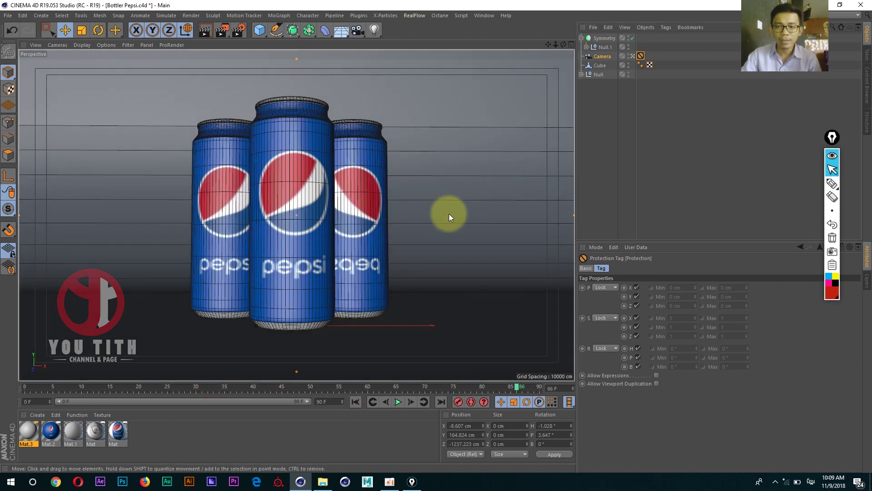
pyautogui.middleClick(427, 201)
pyautogui.middleClick(99, 107)
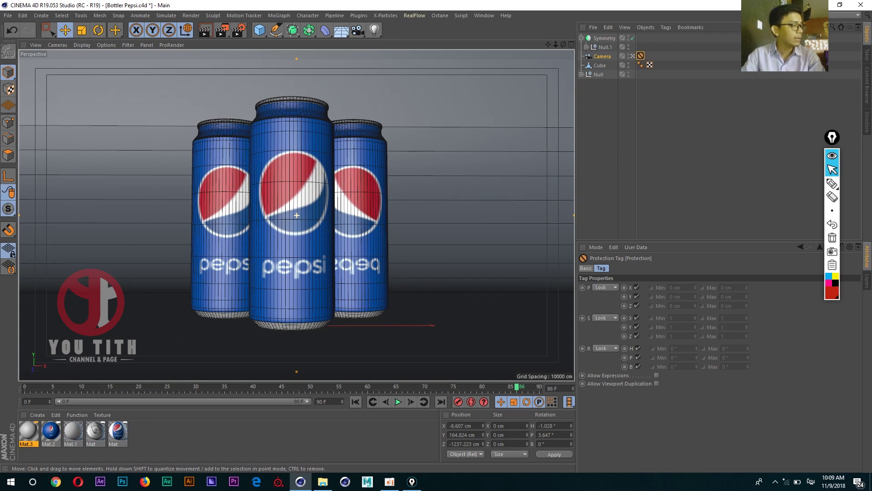
pyautogui.keyDown('alt'); pyautogui.moveTo(256, 169); pyautogui.dragTo(321, 214); pyautogui.keyUp('alt')
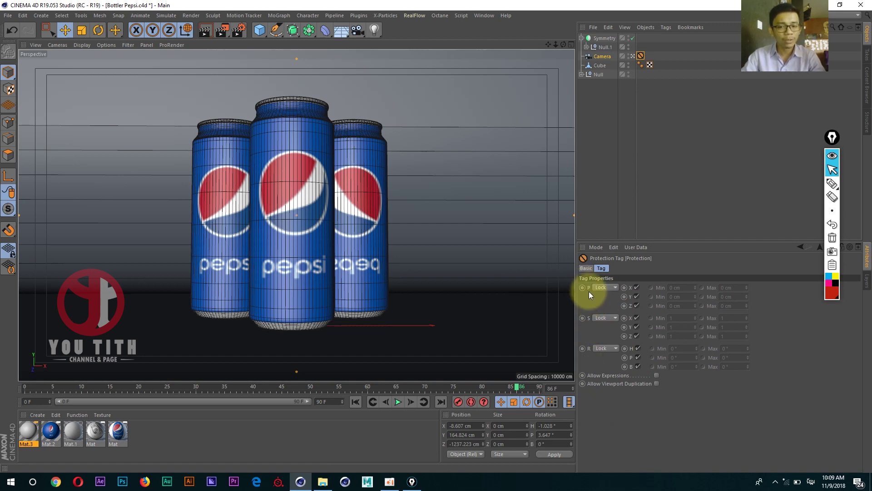
pyautogui.click(612, 286)
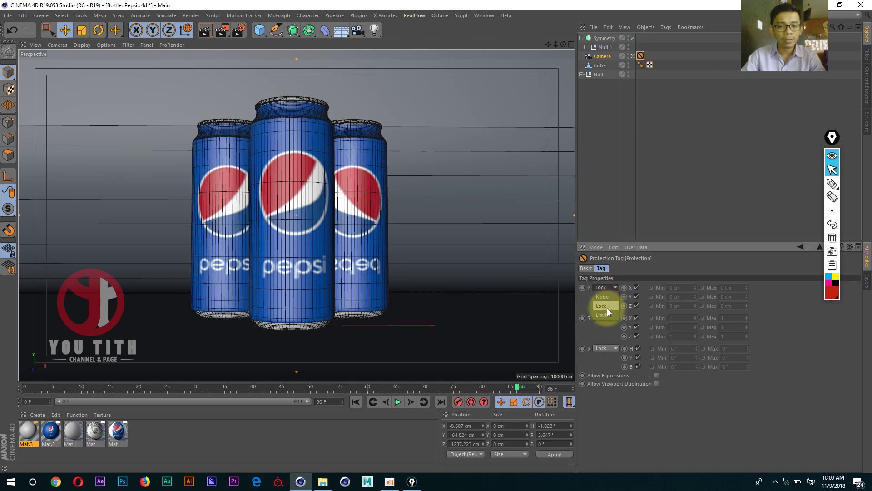
pyautogui.moveTo(281, 306)
pyautogui.mouseDown()
pyautogui.moveTo(319, 294)
pyautogui.moveTo(329, 302)
pyautogui.mouseUp()
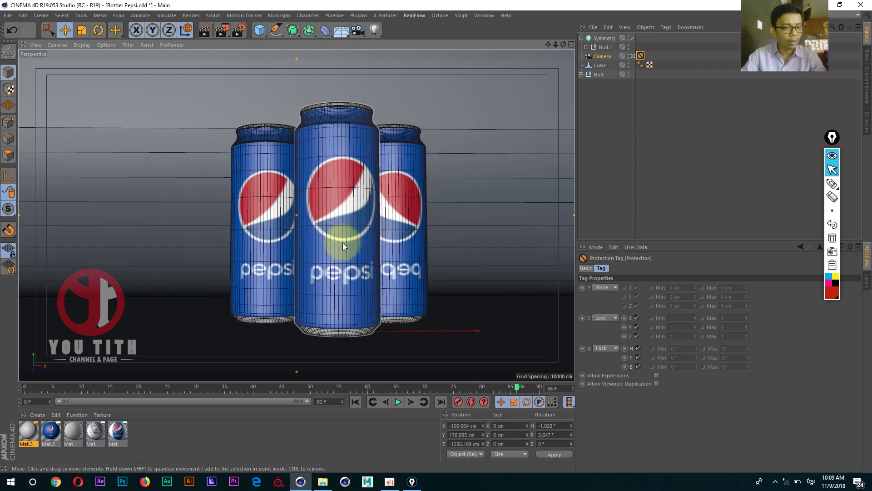
pyautogui.moveTo(342, 247); pyautogui.dragTo(338, 196)
pyautogui.hotkey('ctrl', 'z')
pyautogui.hotkey('ctrl', 'z')
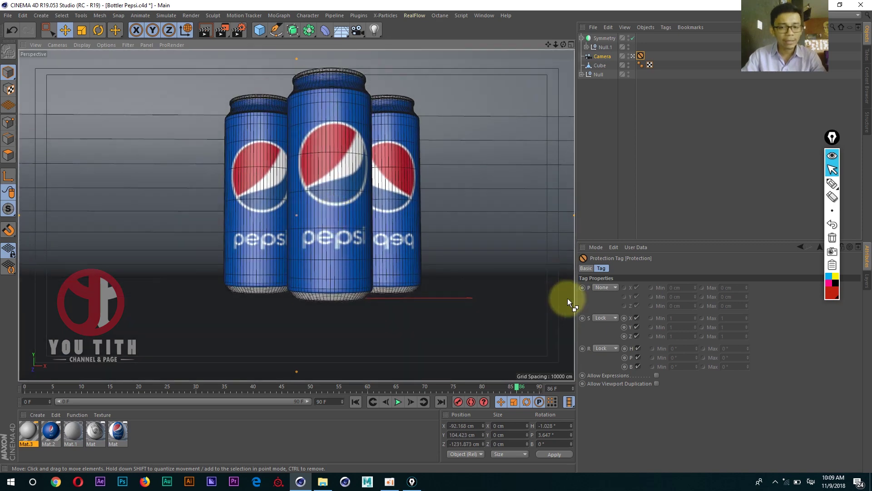
pyautogui.hotkey('ctrl', 'z')
pyautogui.hotkey('ctrl', 'z')
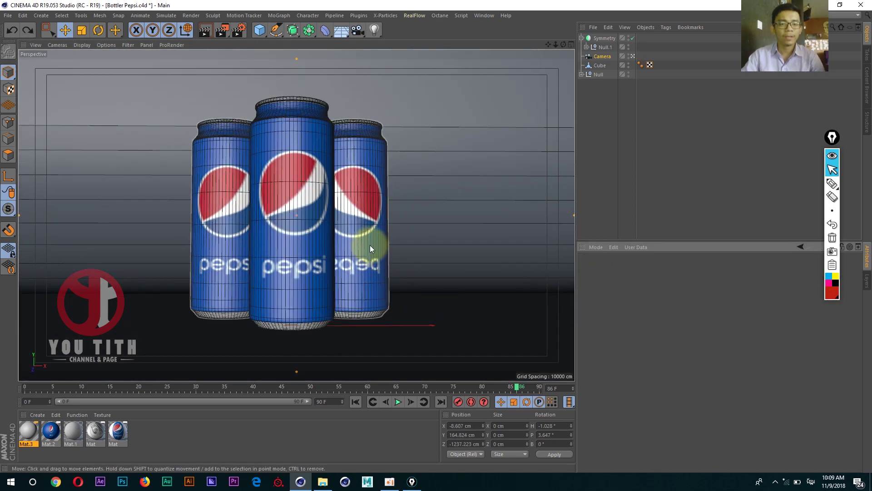
# - Push Null.1's outer cans farther apart and move the spread keyframe from frame 20 to 16
pyautogui.click(599, 50)
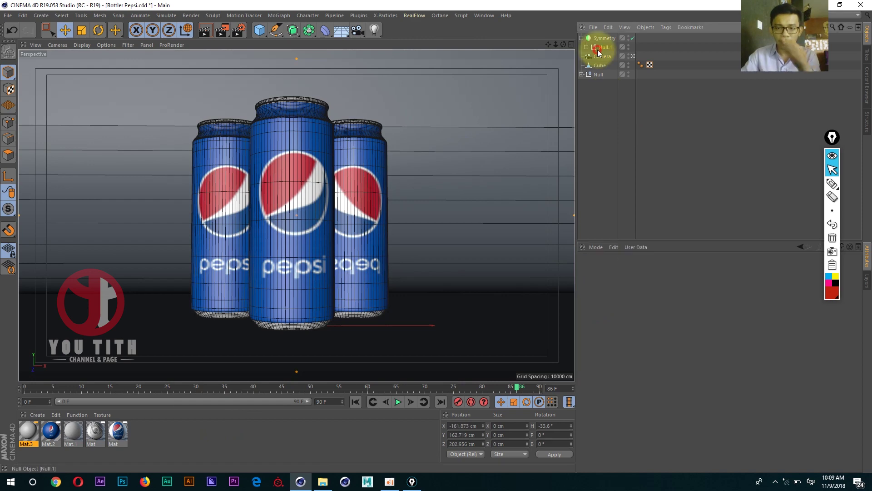
pyautogui.moveTo(32, 387); pyautogui.dragTo(140, 385)
pyautogui.moveTo(304, 252); pyautogui.dragTo(284, 251)
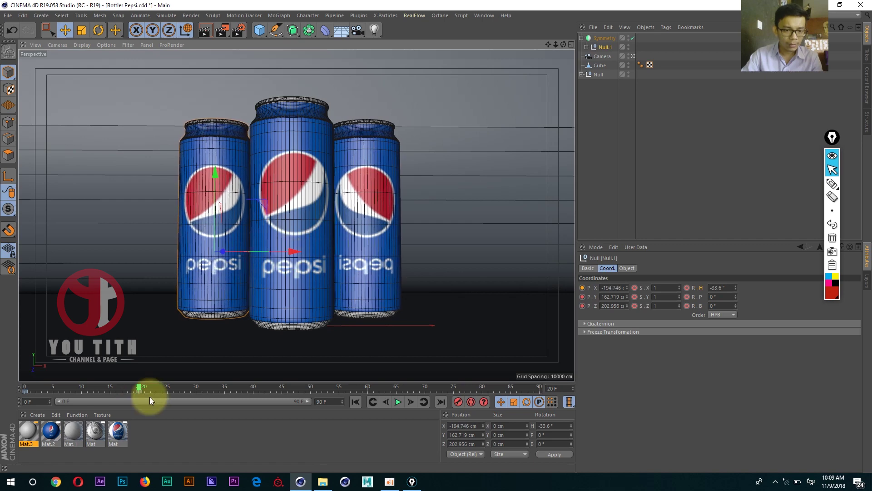
pyautogui.click(352, 402)
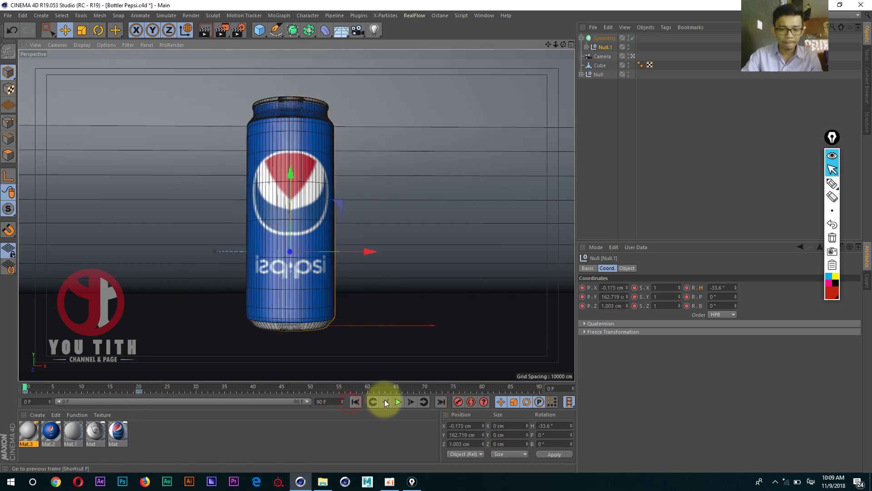
pyautogui.click(395, 400)
pyautogui.click(395, 399)
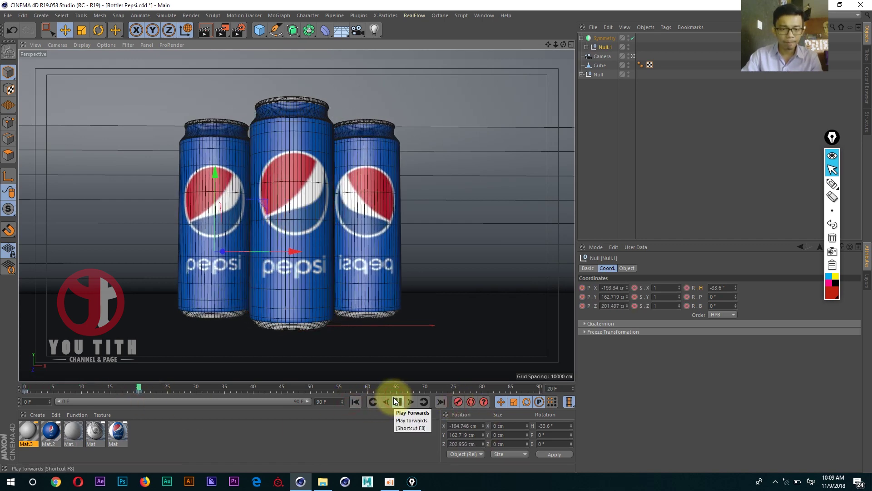
pyautogui.click(203, 392)
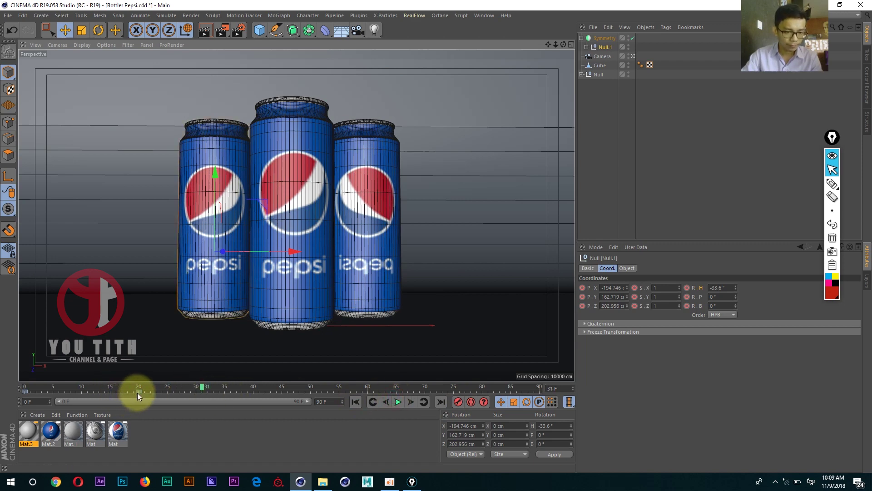
pyautogui.moveTo(136, 394); pyautogui.dragTo(83, 396)
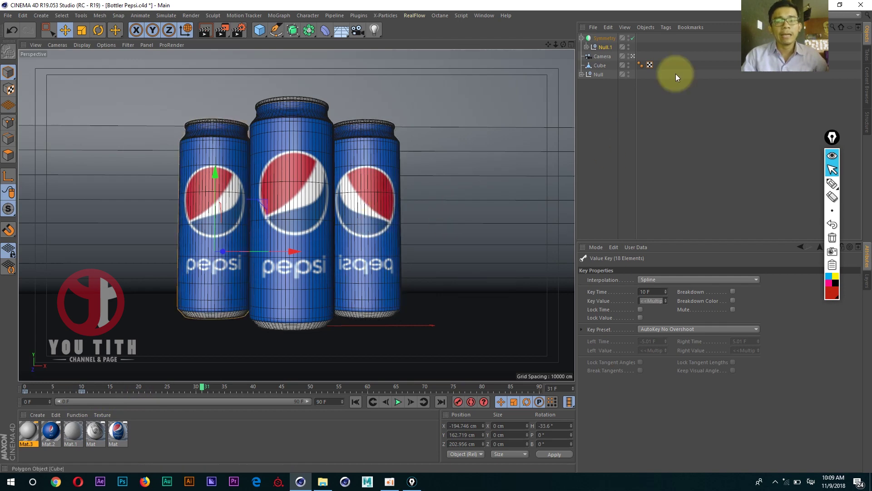
# - Add a Protection tag to the camera and orbit the editor view to see camera and backdrop
pyautogui.rightClick(608, 58)
pyautogui.moveTo(638, 63)
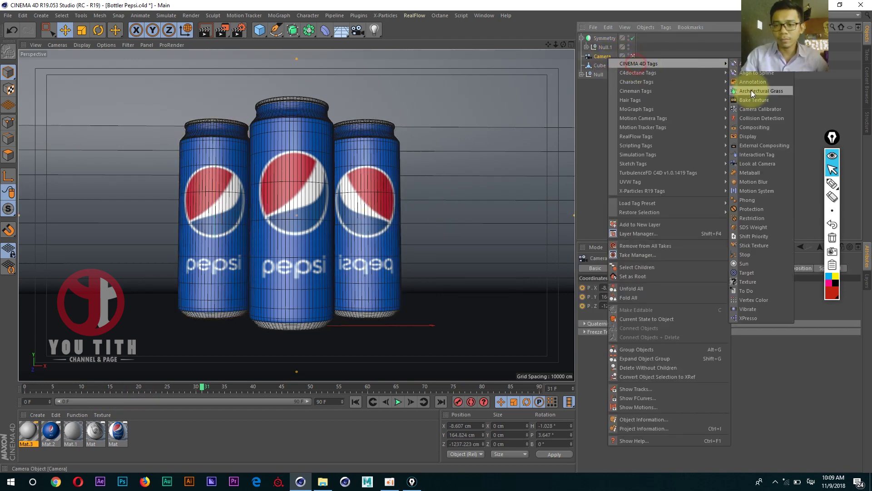
pyautogui.click(752, 210)
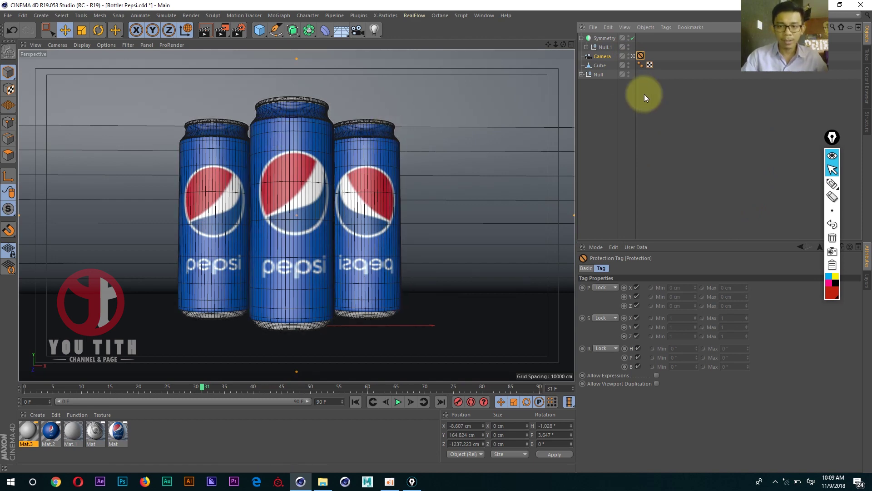
pyautogui.click(632, 57)
pyautogui.scroll(-3, 345, 206)
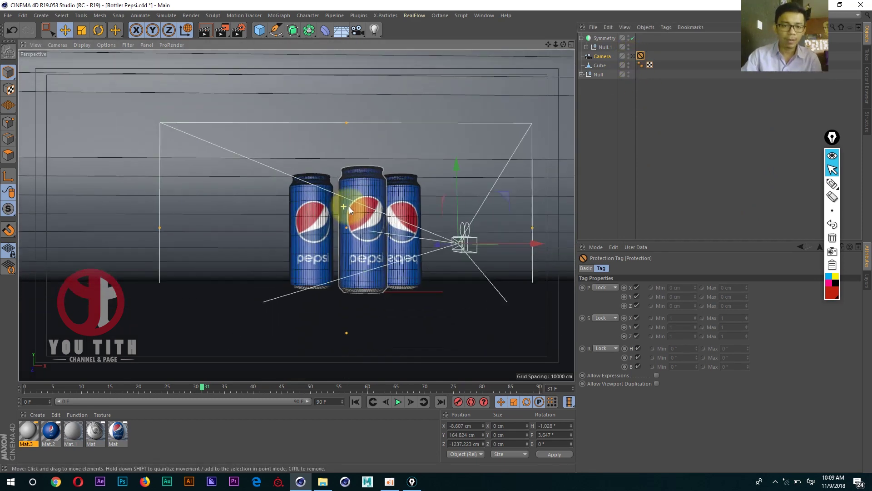
pyautogui.moveTo(365, 223)
pyautogui.keyDown('alt'); pyautogui.mouseDown()
pyautogui.moveTo(304, 218)
pyautogui.moveTo(391, 161)
pyautogui.moveTo(378, 156)
pyautogui.moveTo(384, 179)
pyautogui.moveTo(367, 166)
pyautogui.mouseUp(); pyautogui.keyUp('alt')
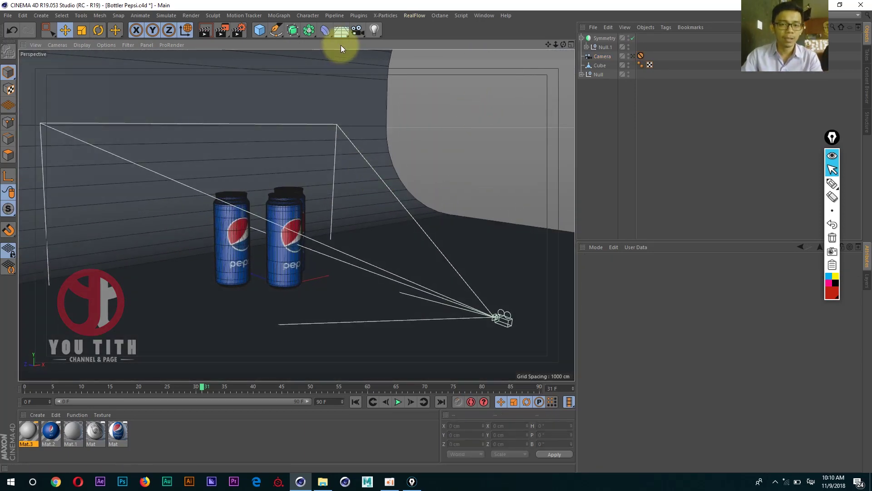
# - Add an area light and move it up toward the camera
pyautogui.click(370, 31)
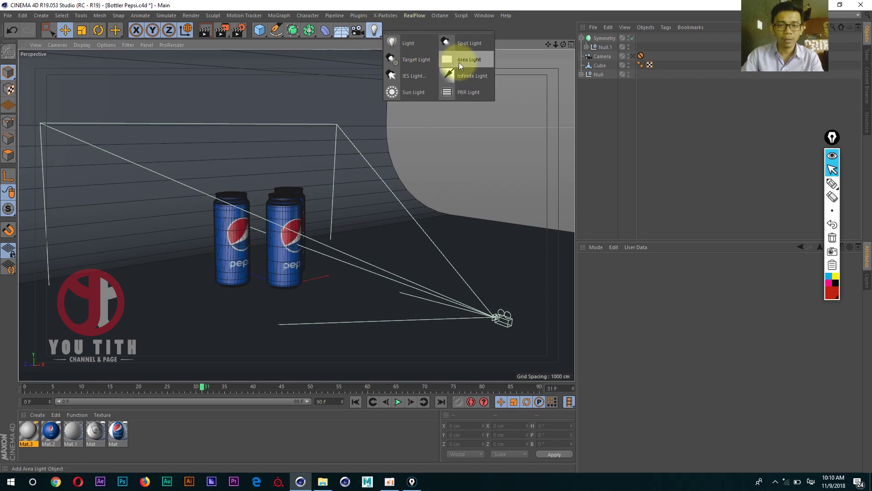
pyautogui.click(459, 63)
pyautogui.moveTo(346, 232)
pyautogui.keyDown('alt'); pyautogui.mouseDown()
pyautogui.moveTo(188, 262)
pyautogui.moveTo(214, 201)
pyautogui.mouseUp(); pyautogui.keyUp('alt')
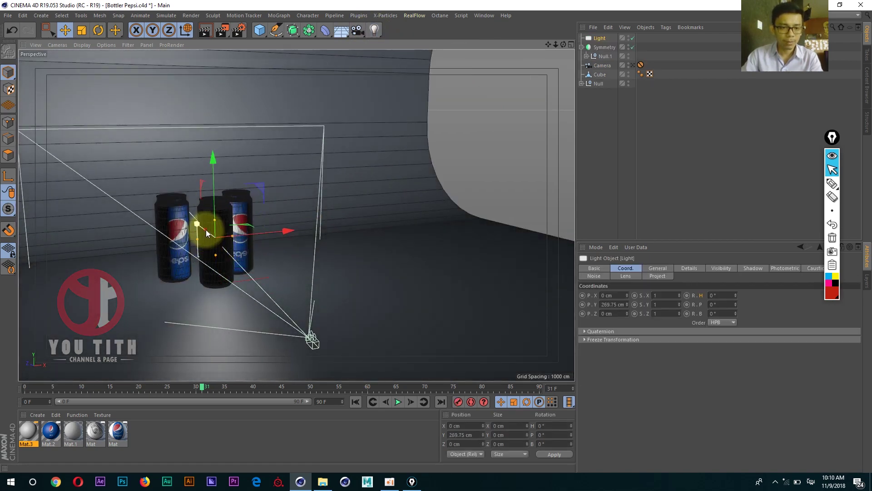
pyautogui.moveTo(206, 229)
pyautogui.mouseDown()
pyautogui.moveTo(233, 254)
pyautogui.moveTo(332, 246)
pyautogui.moveTo(263, 273)
pyautogui.moveTo(290, 265)
pyautogui.moveTo(290, 284)
pyautogui.moveTo(316, 278)
pyautogui.mouseUp()
# - Switch the Top view to Lines display and turn the light's heading toward the cans
pyautogui.press('r')
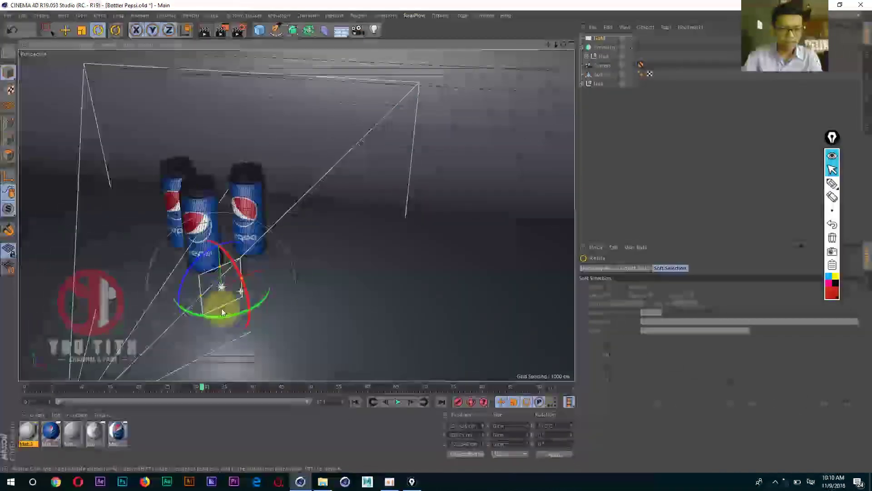
pyautogui.middleClick(222, 309)
pyautogui.middleClick(347, 187)
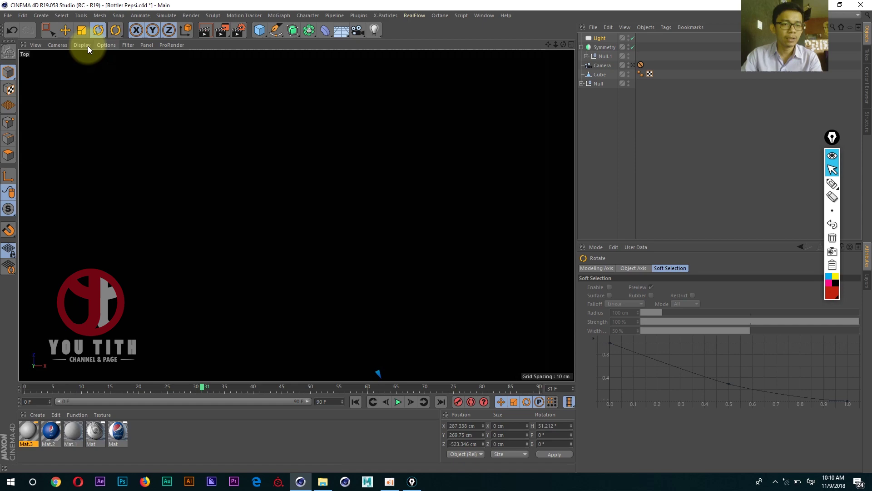
pyautogui.click(87, 45)
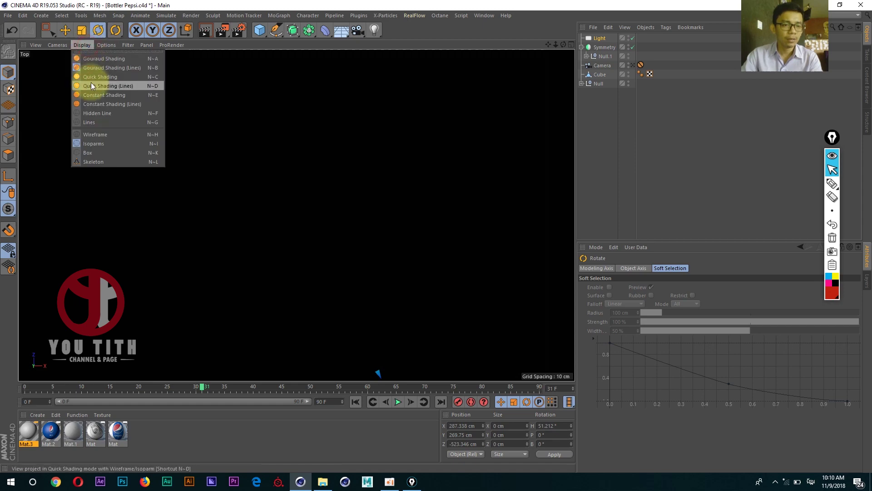
pyautogui.click(98, 122)
pyautogui.scroll(-3, 284, 286)
pyautogui.scroll(-2, 247, 252)
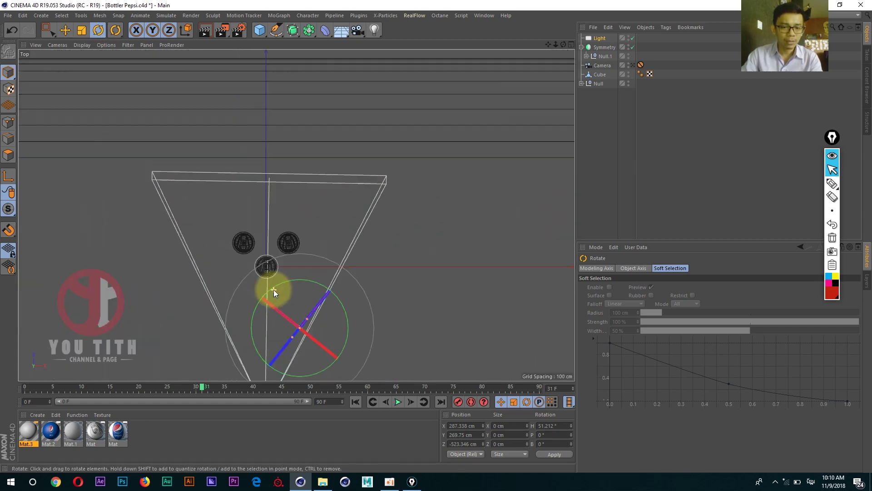
pyautogui.scroll(2, 273, 289)
pyautogui.scroll(-1, 280, 299)
pyautogui.keyDown('alt'); pyautogui.moveTo(282, 234); pyautogui.dragTo(266, 218, button='middle'); pyautogui.keyUp('alt')
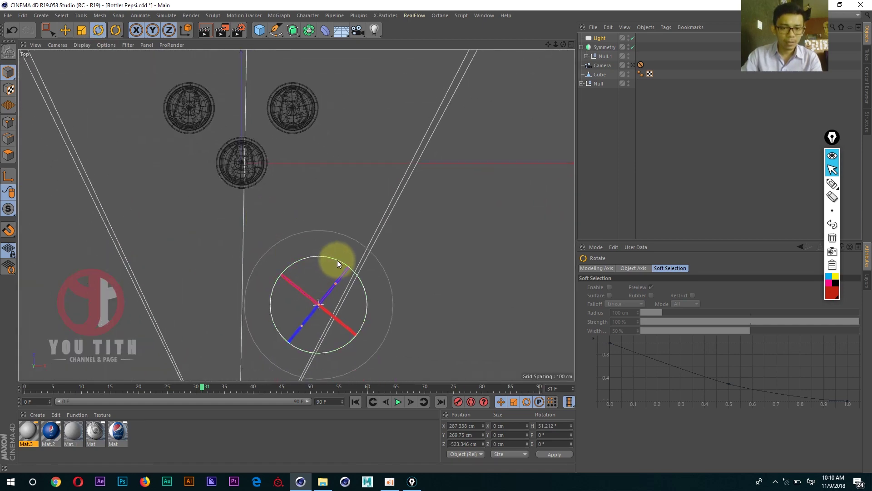
pyautogui.moveTo(337, 260); pyautogui.dragTo(348, 267)
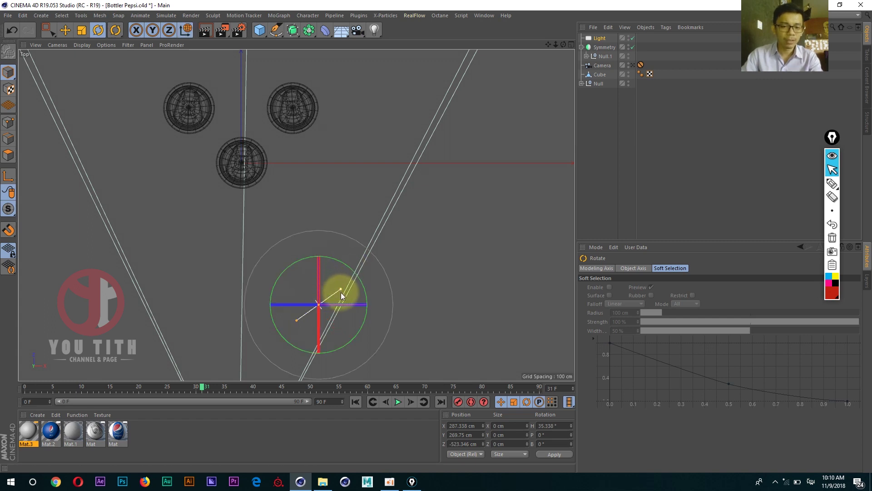
# - Move the light up and right of the cans and tilt it down about 32°
pyautogui.press('e')
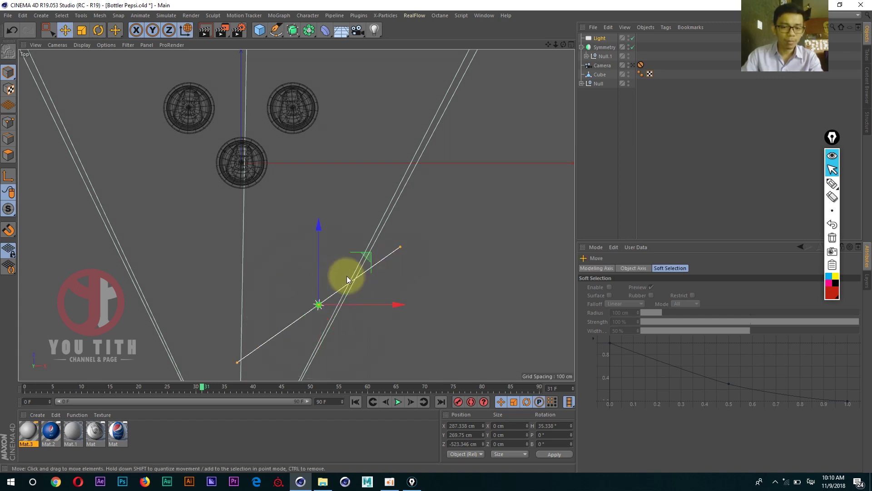
pyautogui.moveTo(364, 259)
pyautogui.mouseDown()
pyautogui.moveTo(417, 216)
pyautogui.moveTo(411, 214)
pyautogui.mouseUp()
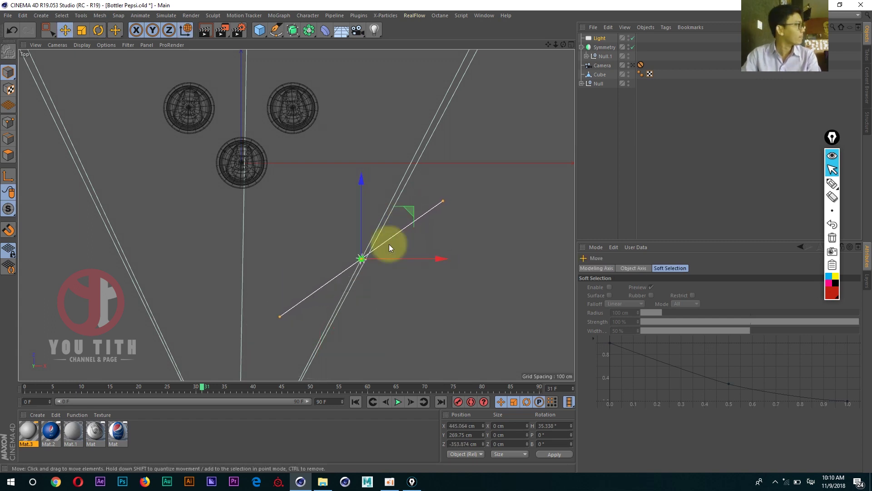
pyautogui.keyDown('alt'); pyautogui.moveTo(379, 262); pyautogui.dragTo(366, 266, button='middle'); pyautogui.keyUp('alt')
pyautogui.press('r')
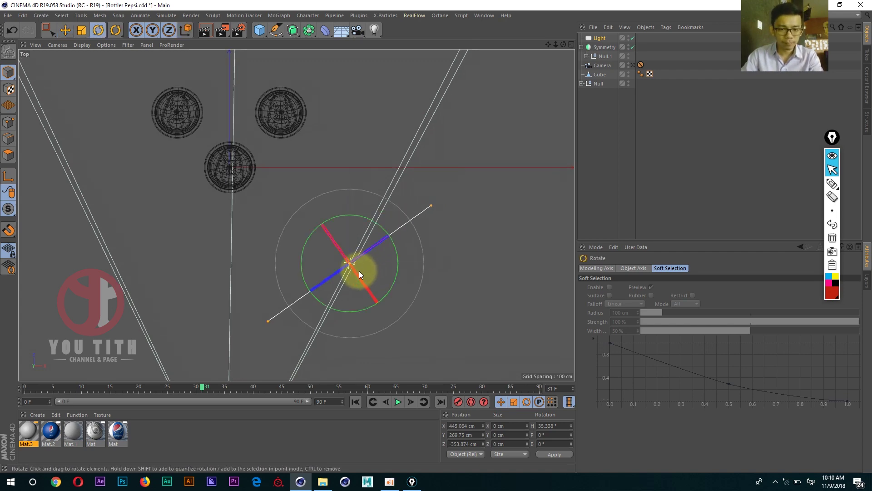
pyautogui.moveTo(360, 270); pyautogui.dragTo(321, 207)
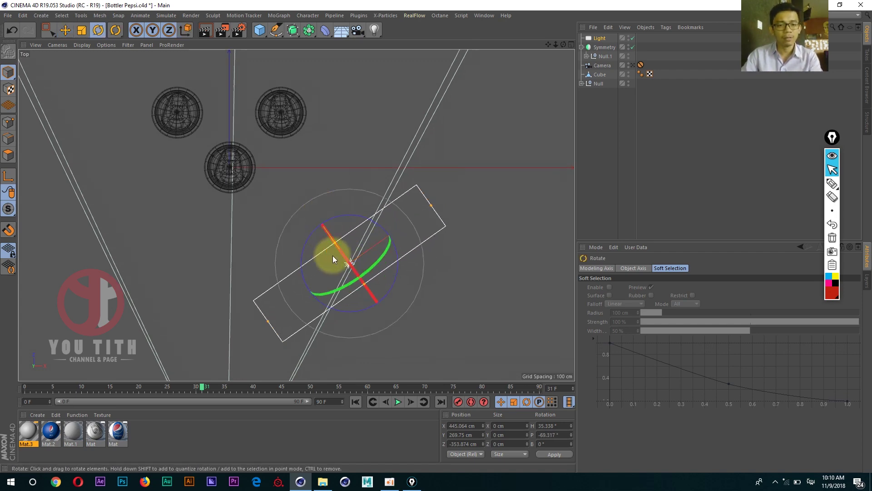
# - In Perspective, set the light's pitch to -29.405° and raise it to 657.198 cm
pyautogui.middleClick(332, 256)
pyautogui.middleClick(218, 154)
pyautogui.moveTo(218, 154)
pyautogui.keyDown('alt'); pyautogui.mouseDown()
pyautogui.moveTo(333, 182)
pyautogui.moveTo(349, 155)
pyautogui.moveTo(326, 169)
pyautogui.moveTo(377, 189)
pyautogui.moveTo(369, 183)
pyautogui.moveTo(377, 204)
pyautogui.moveTo(359, 249)
pyautogui.moveTo(369, 277)
pyautogui.mouseUp(); pyautogui.keyUp('alt')
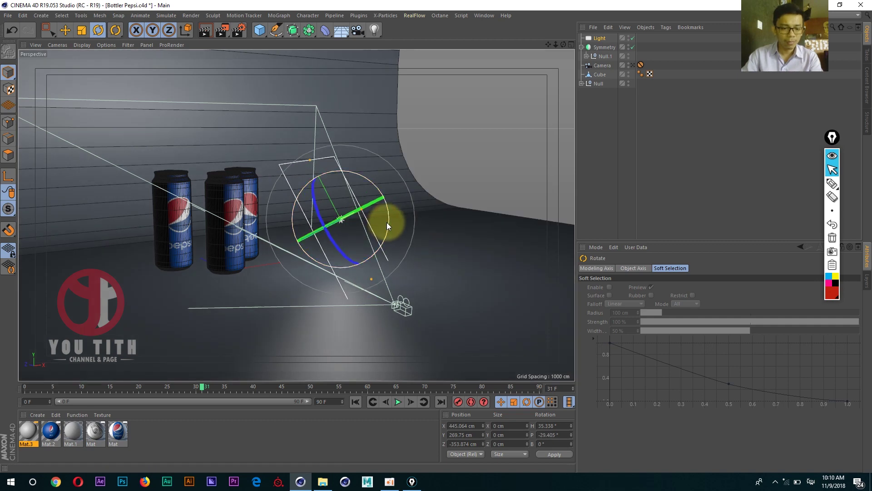
pyautogui.moveTo(386, 222); pyautogui.dragTo(386, 218)
pyautogui.press('e')
pyautogui.moveTo(340, 183); pyautogui.dragTo(335, 113)
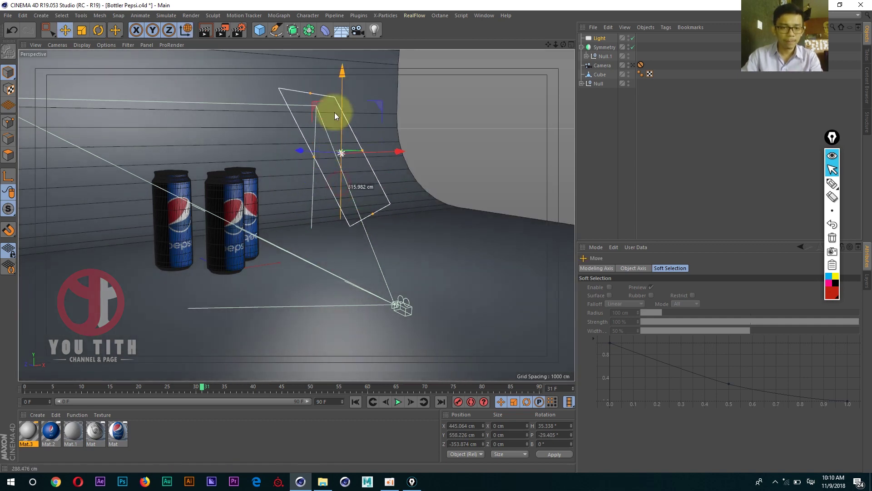
pyautogui.moveTo(322, 164)
pyautogui.keyDown('alt'); pyautogui.mouseDown()
pyautogui.moveTo(364, 213)
pyautogui.moveTo(287, 214)
pyautogui.moveTo(331, 200)
pyautogui.mouseUp(); pyautogui.keyUp('alt')
# - Switch to the scene camera, then add Ambient Occlusion with Enable Cache ticked in Render Settings
pyautogui.click(631, 66)
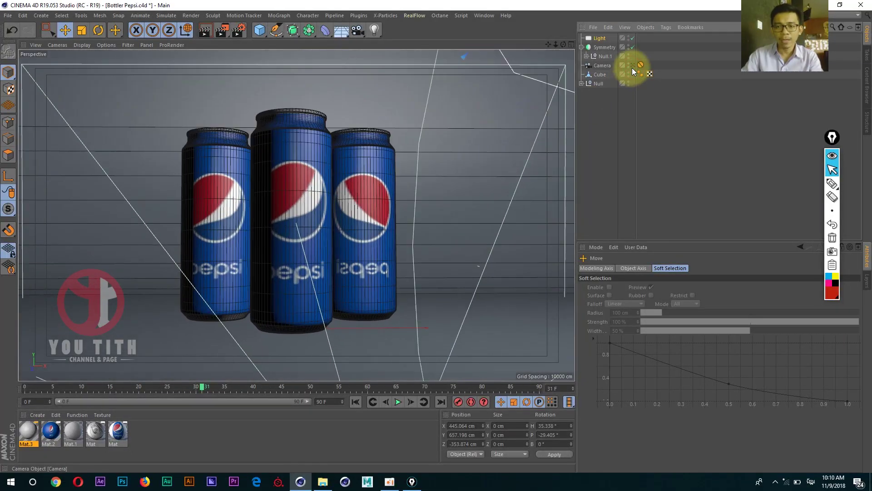
pyautogui.click(239, 30)
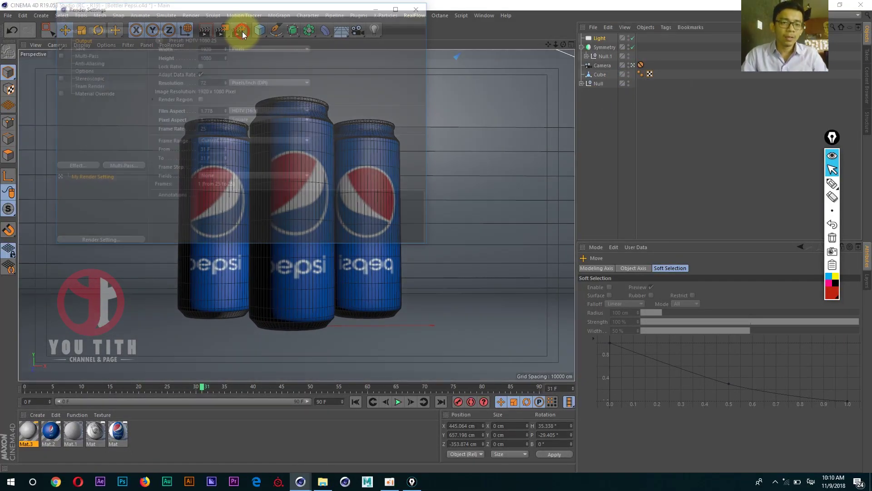
pyautogui.click(80, 169)
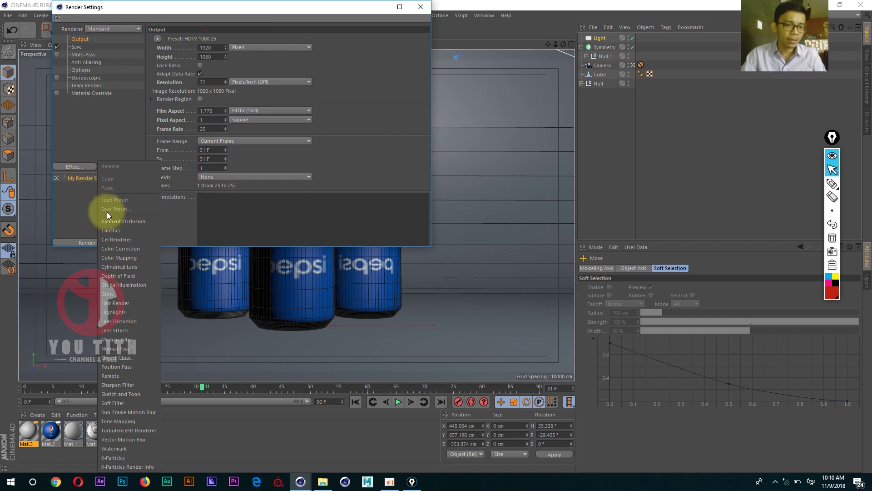
pyautogui.click(124, 221)
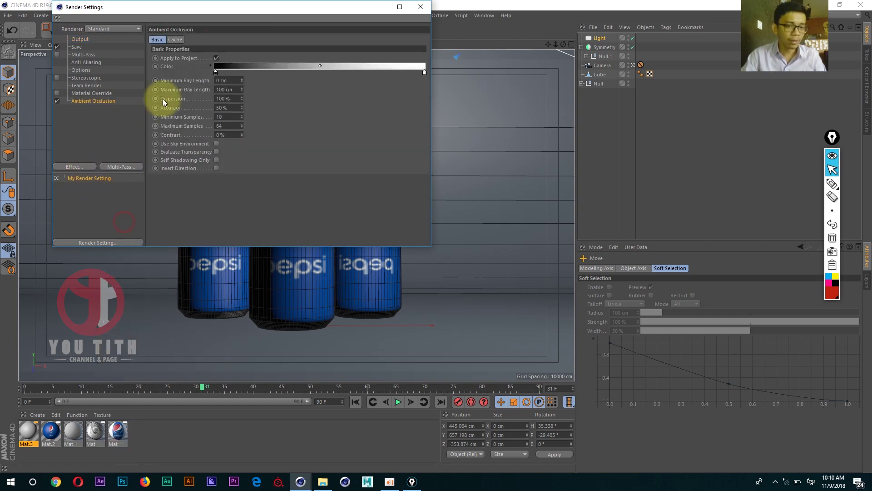
pyautogui.click(174, 39)
pyautogui.click(199, 59)
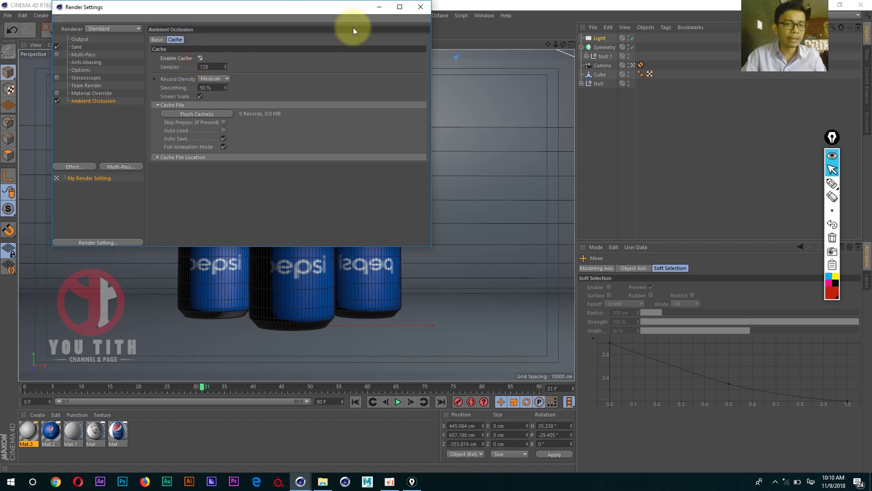
pyautogui.click(421, 6)
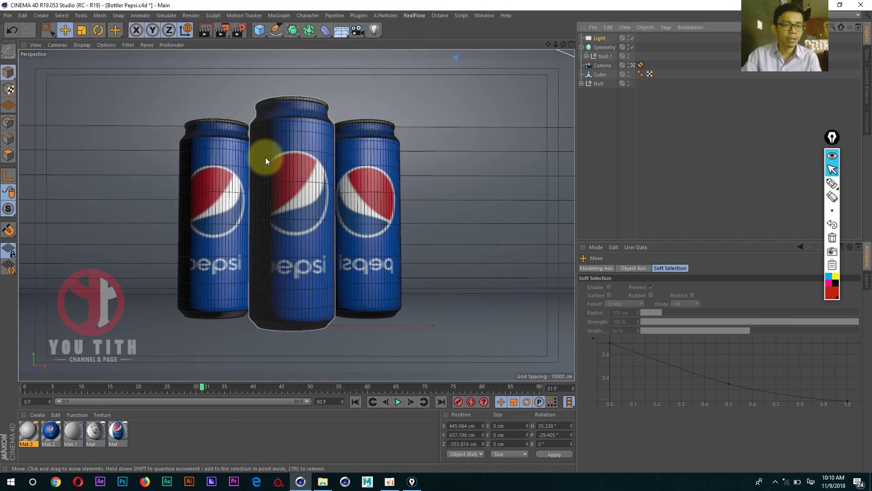
pyautogui.click(205, 30)
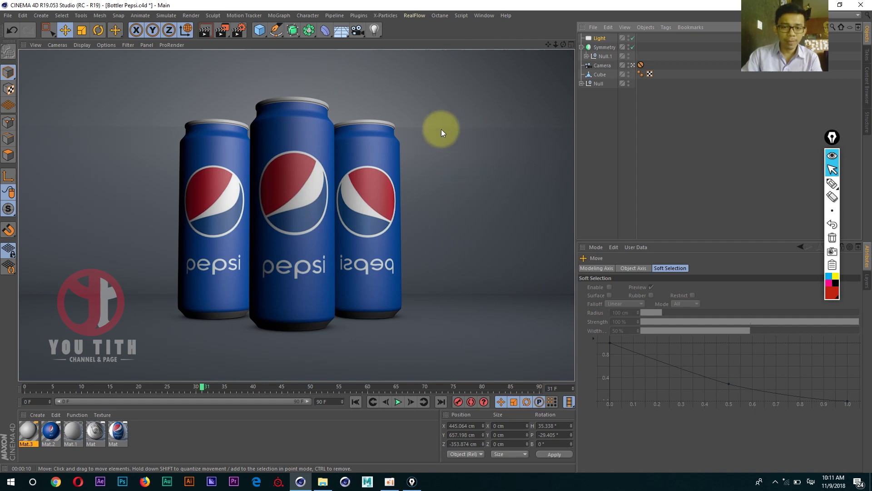
pyautogui.click(457, 123)
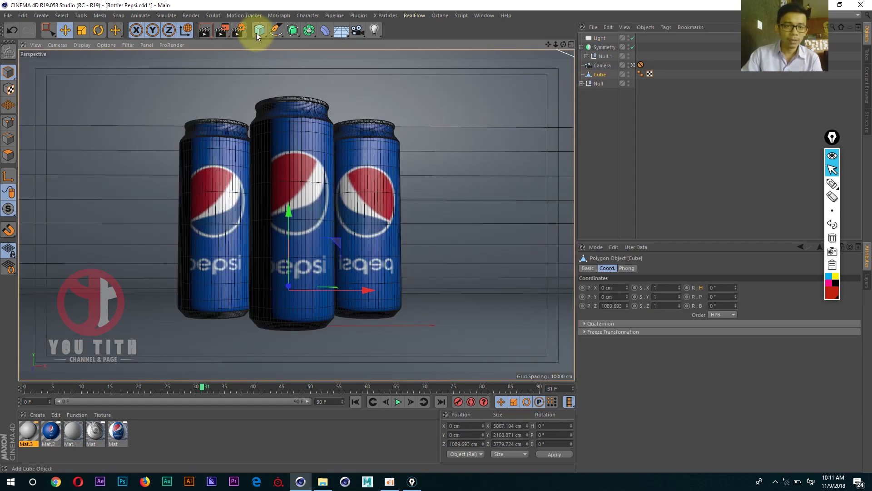
# - Add a Subdivision Surface and place the backdrop Cube inside it
pyautogui.click(293, 30)
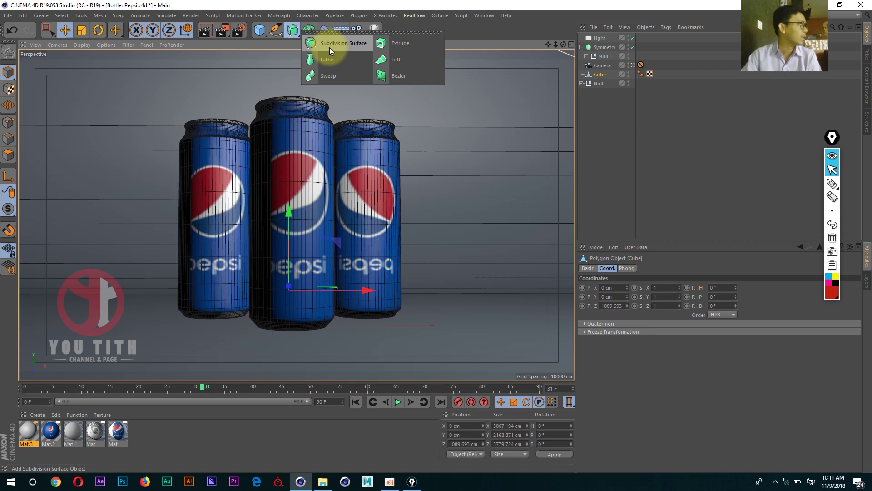
pyautogui.click(330, 49)
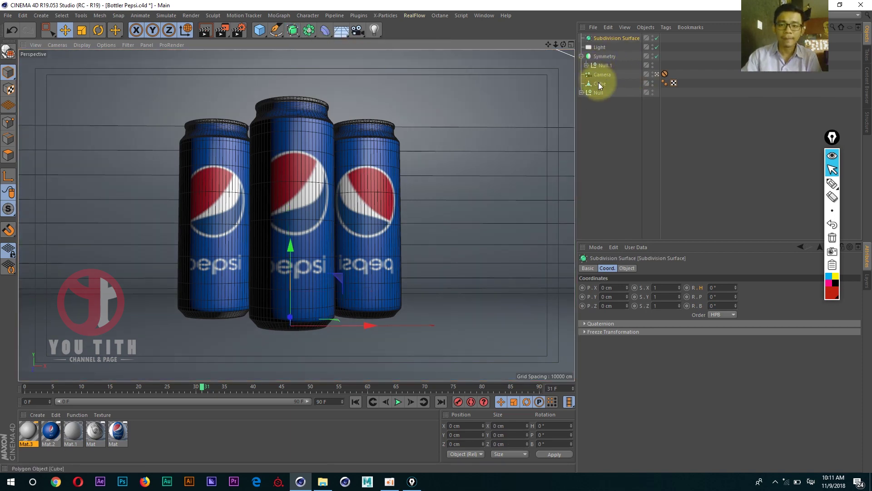
pyautogui.moveTo(598, 82); pyautogui.dragTo(603, 39)
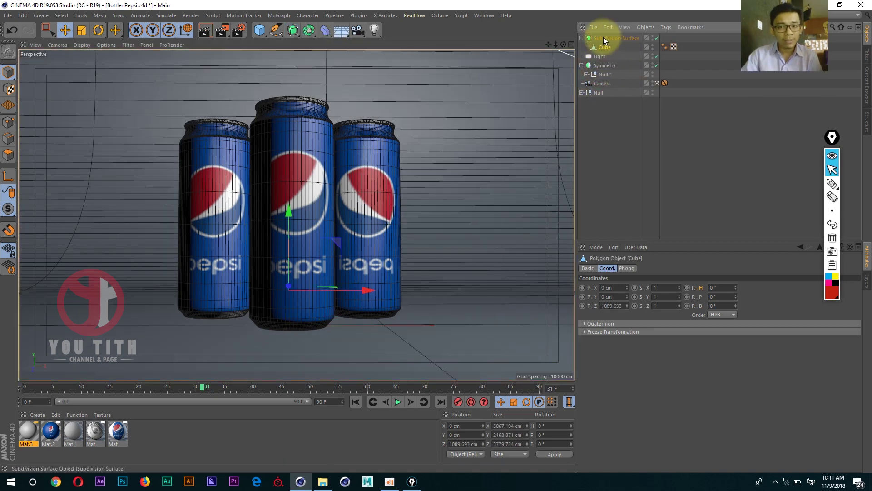
pyautogui.click(603, 38)
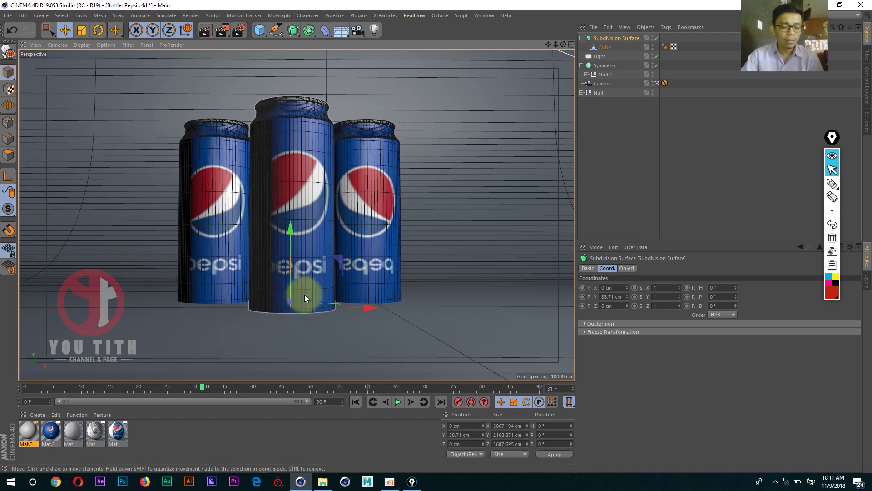
# - Move the smoothed backdrop 497.784 cm back along Z in Top view, then render Perspective
pyautogui.hotkey('ctrl', 'z')
pyautogui.middleClick(451, 194)
pyautogui.scroll(-2, 416, 151)
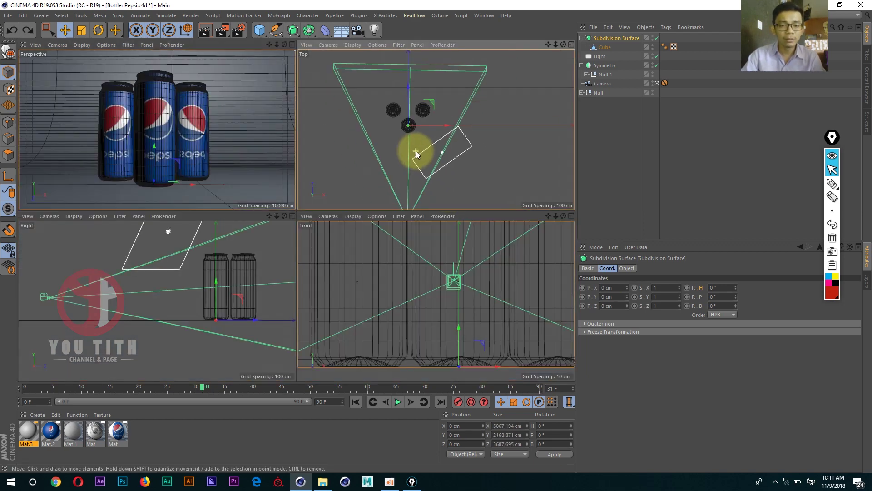
pyautogui.scroll(-2, 400, 199)
pyautogui.scroll(-2, 396, 176)
pyautogui.moveTo(396, 176); pyautogui.dragTo(397, 154)
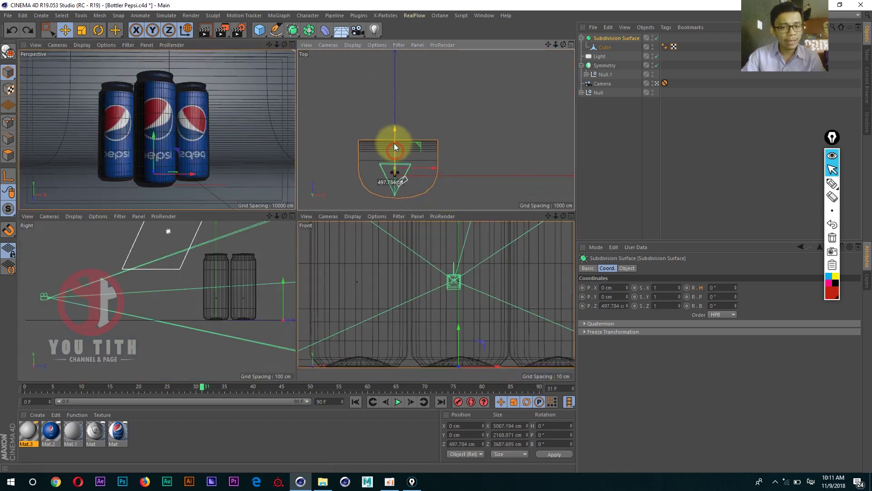
pyautogui.middleClick(148, 145)
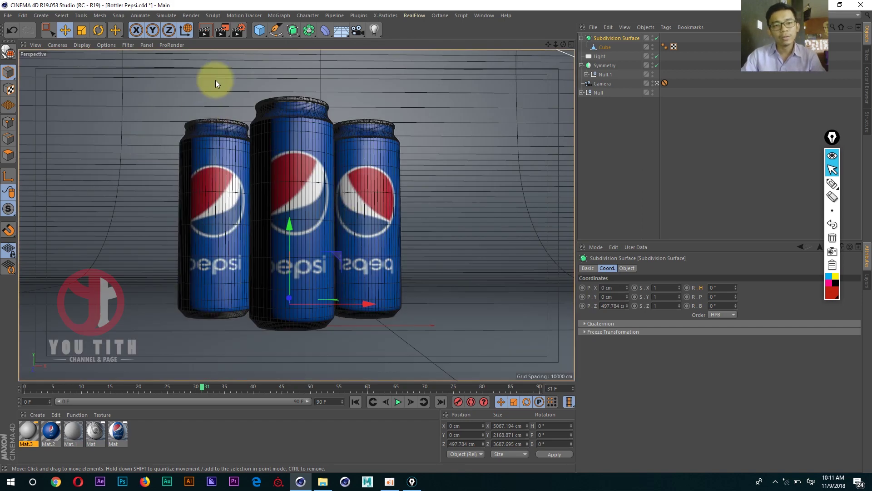
pyautogui.click(201, 31)
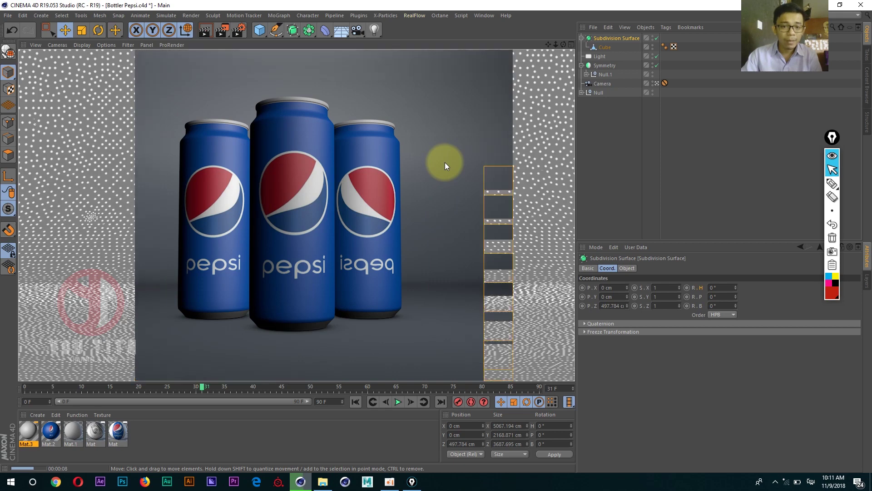
# - Open Mat.2 and add a Reflection (Legacy) layer to its Reflectance
pyautogui.click(51, 433)
pyautogui.doubleClick(51, 433)
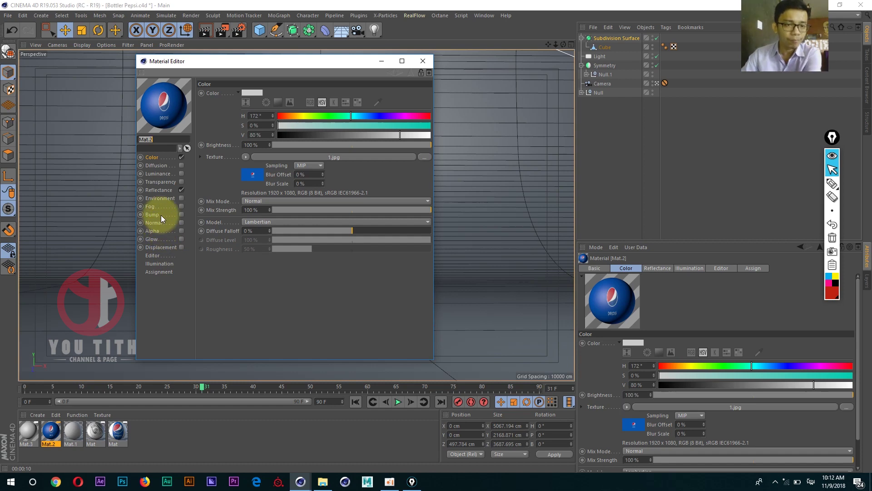
pyautogui.moveTo(193, 62); pyautogui.dragTo(158, 64)
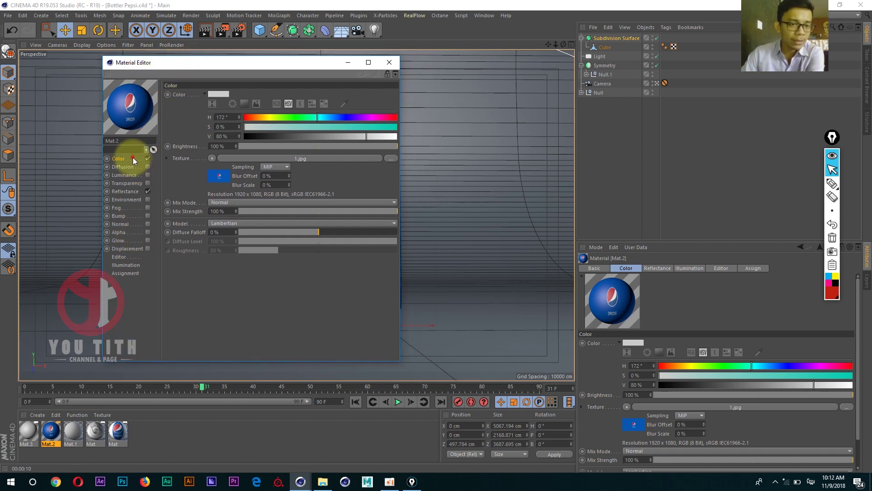
pyautogui.click(127, 191)
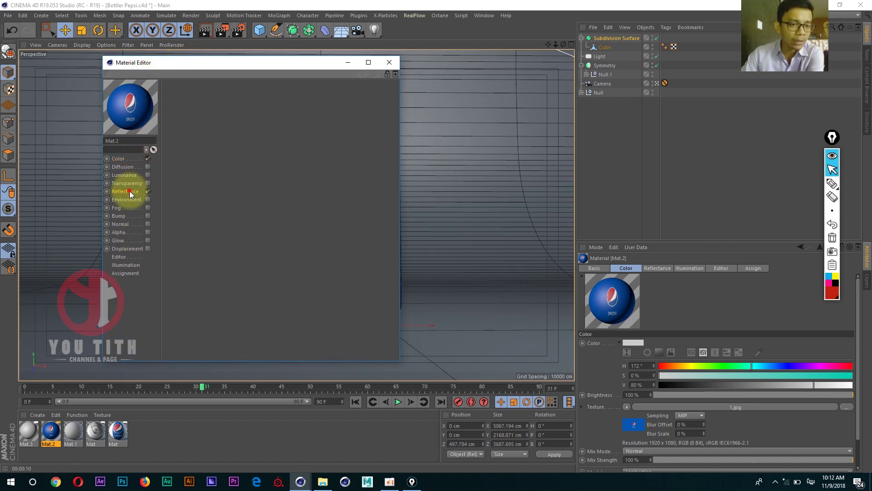
pyautogui.click(174, 113)
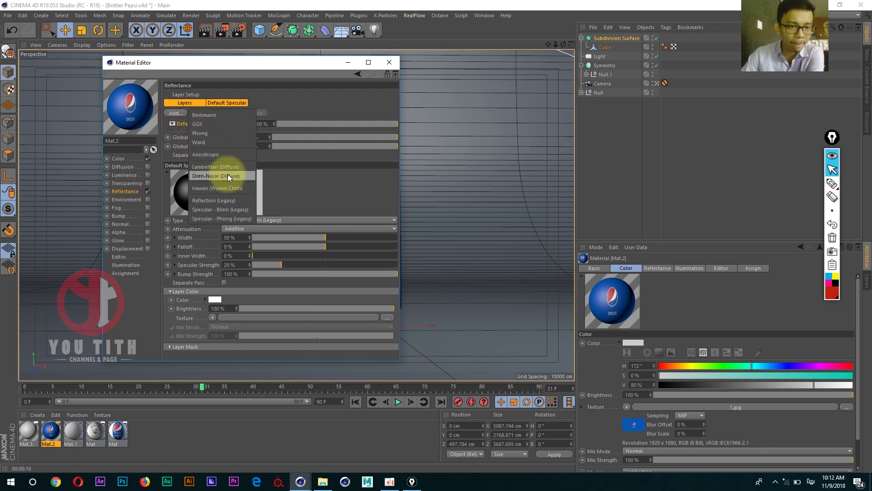
pyautogui.click(229, 199)
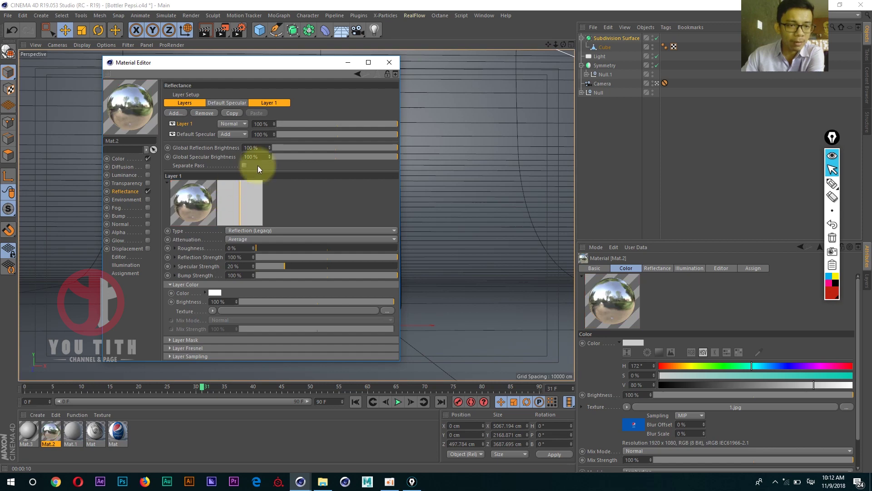
# - Set Mat.2's reflection layer and Default Specular strengths to 30% each
pyautogui.doubleClick(269, 123)
pyautogui.write('30')
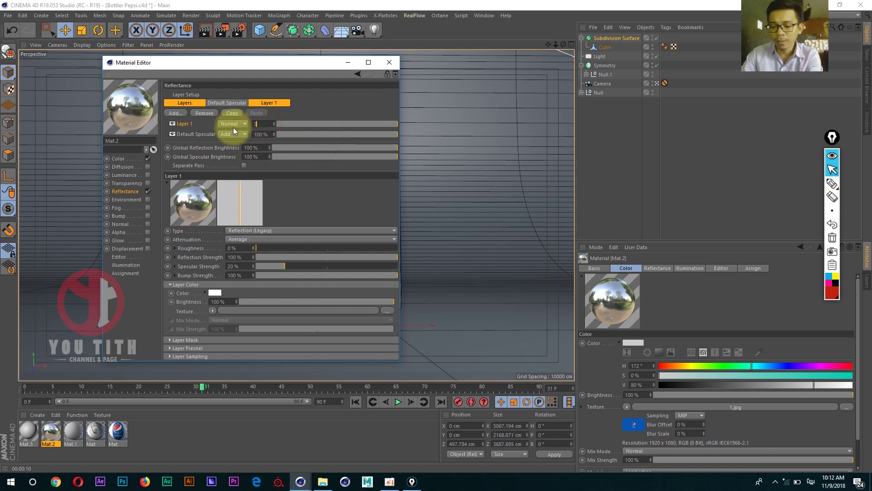
pyautogui.press('Return')
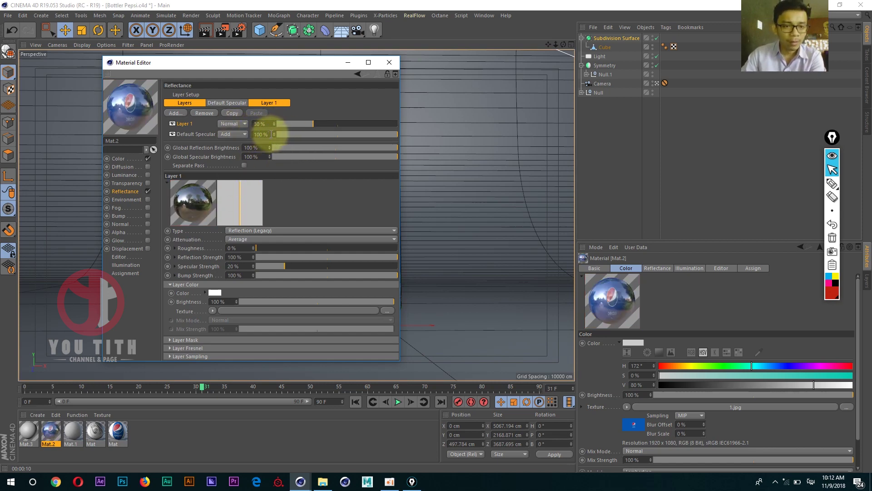
pyautogui.doubleClick(262, 134)
pyautogui.write('3')
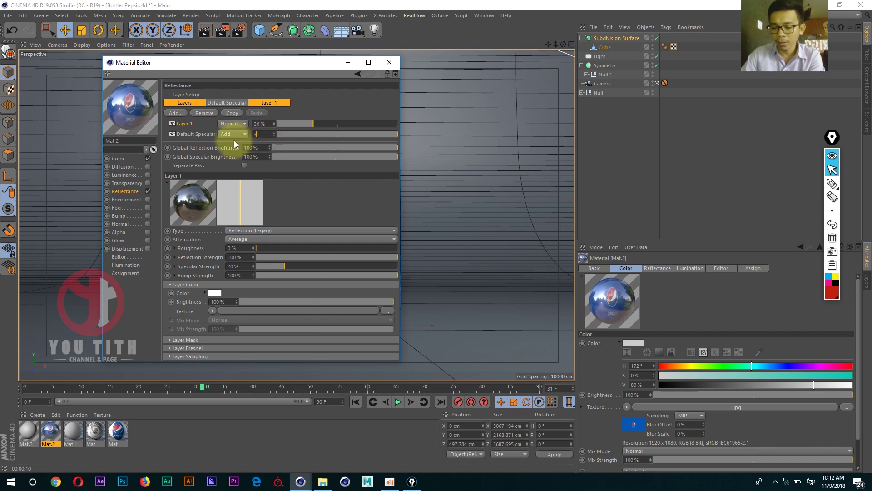
pyautogui.write('0')
pyautogui.press('Return')
pyautogui.moveTo(216, 65); pyautogui.dragTo(478, 47)
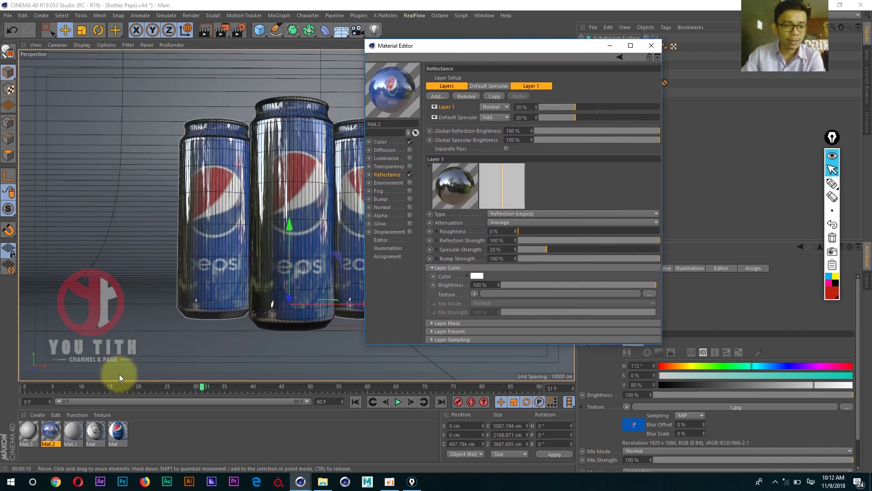
pyautogui.click(27, 436)
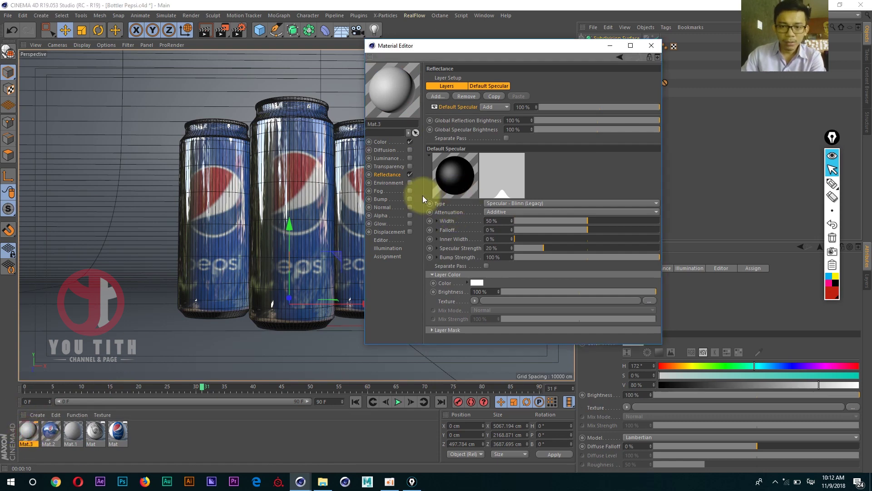
# - Add a Reflection (Legacy) layer to Mat.3 at 50% strength
pyautogui.click(438, 96)
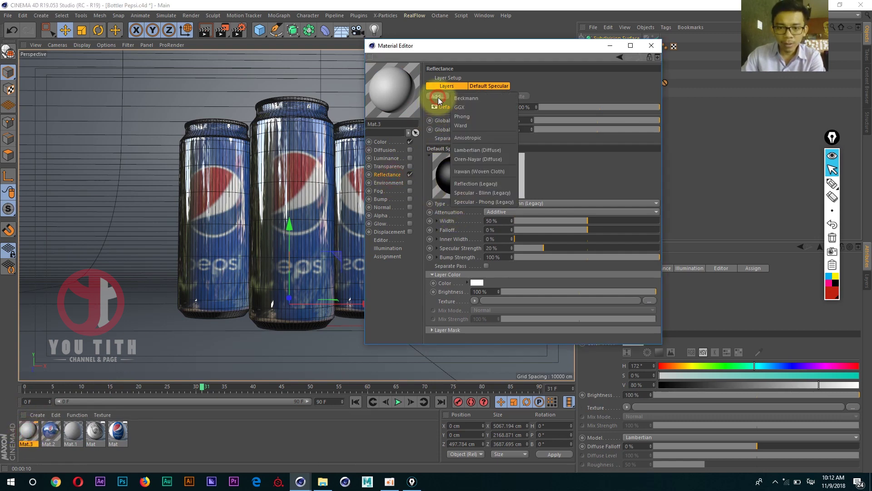
pyautogui.click(469, 183)
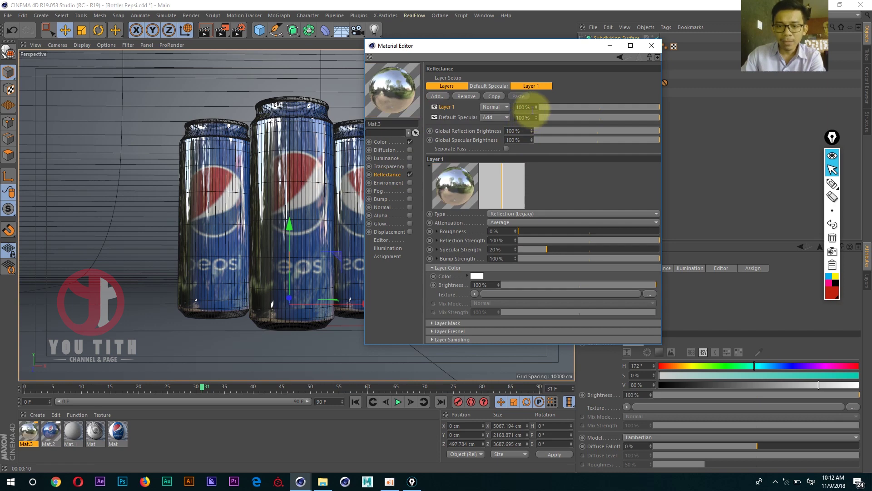
pyautogui.write('50')
pyautogui.press('Return')
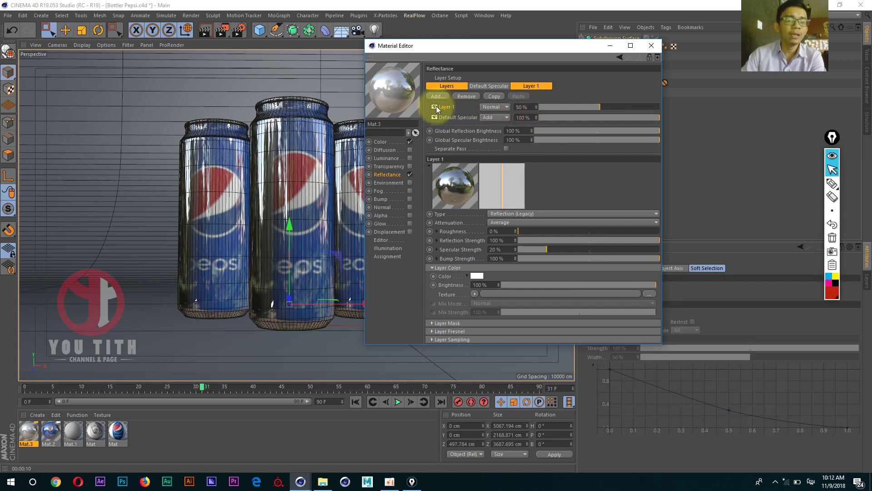
# - Darken Mat.3's colour to 51% value, close the editor, and render the viewport
pyautogui.click(380, 143)
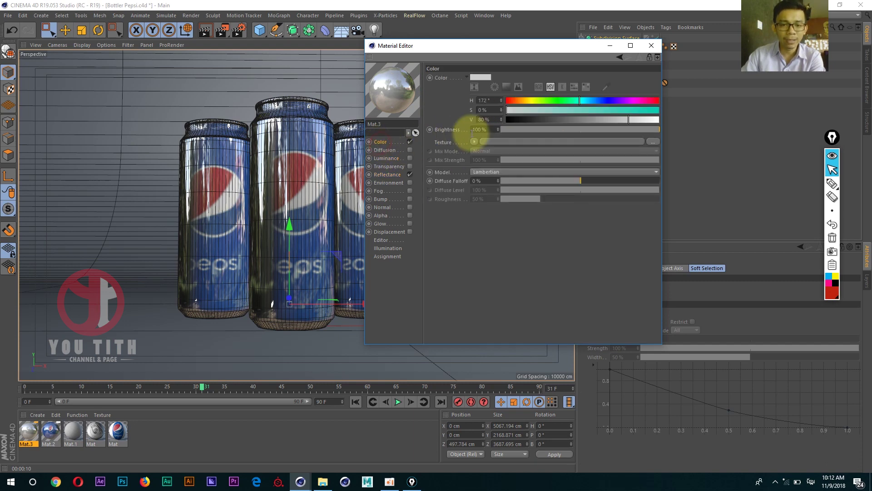
pyautogui.moveTo(589, 118); pyautogui.dragTo(584, 121)
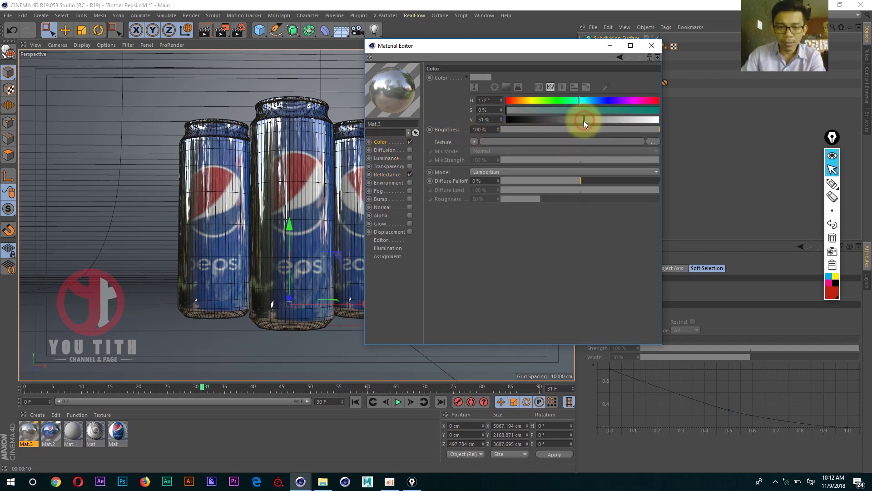
pyautogui.click(651, 48)
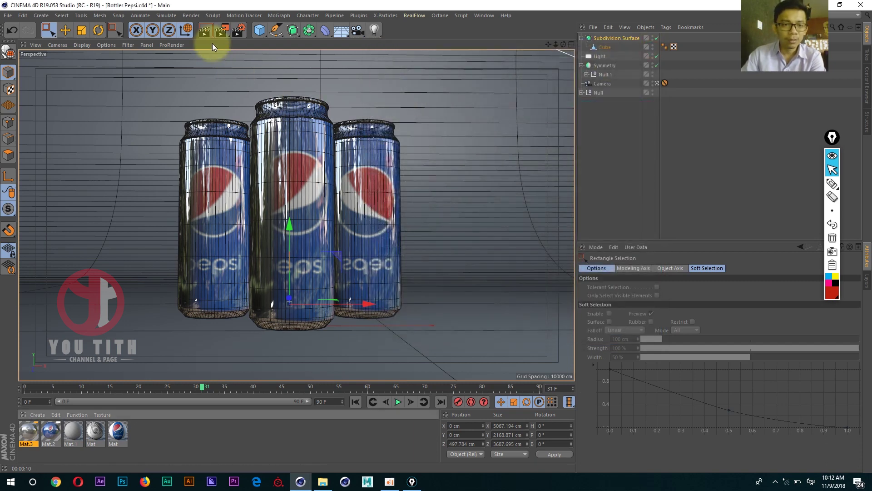
pyautogui.click(211, 30)
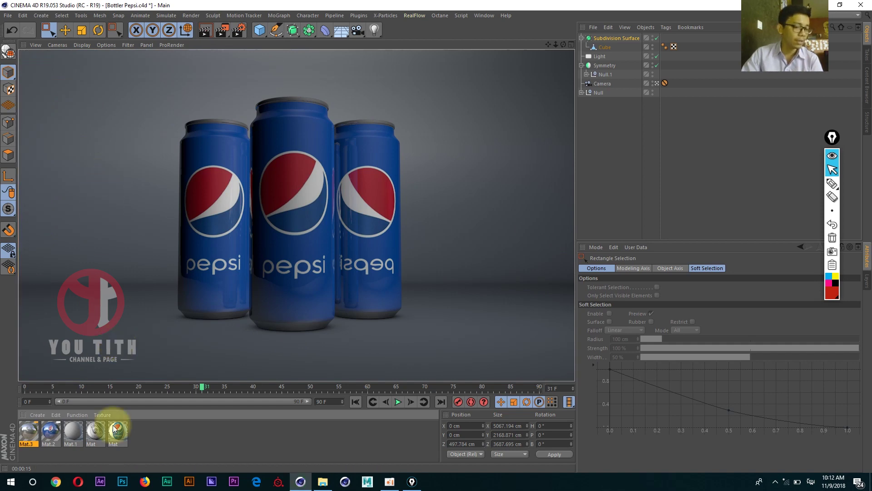
# - Create new material Mat.4 and drag it onto the curved backdrop Cube
pyautogui.doubleClick(158, 446)
pyautogui.moveTo(33, 433); pyautogui.dragTo(102, 261)
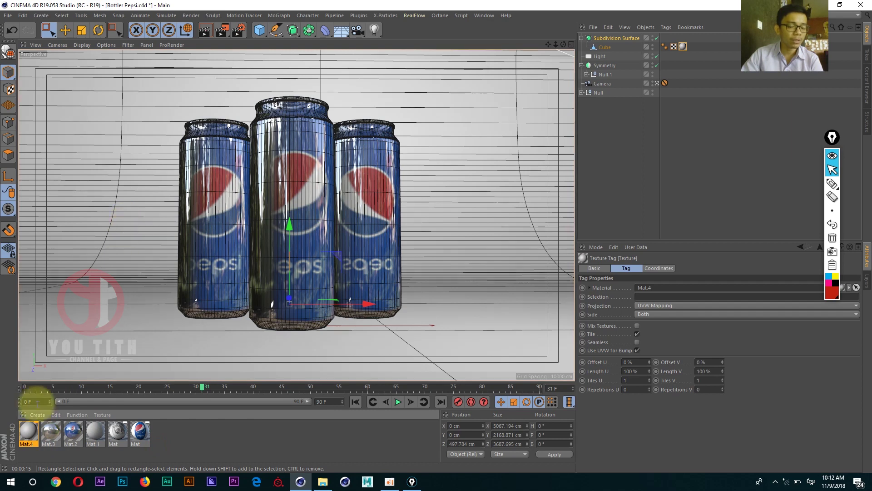
# - Add a Reflection (Legacy) layer to Mat.4's reflectance
pyautogui.doubleClick(28, 431)
pyautogui.click(163, 191)
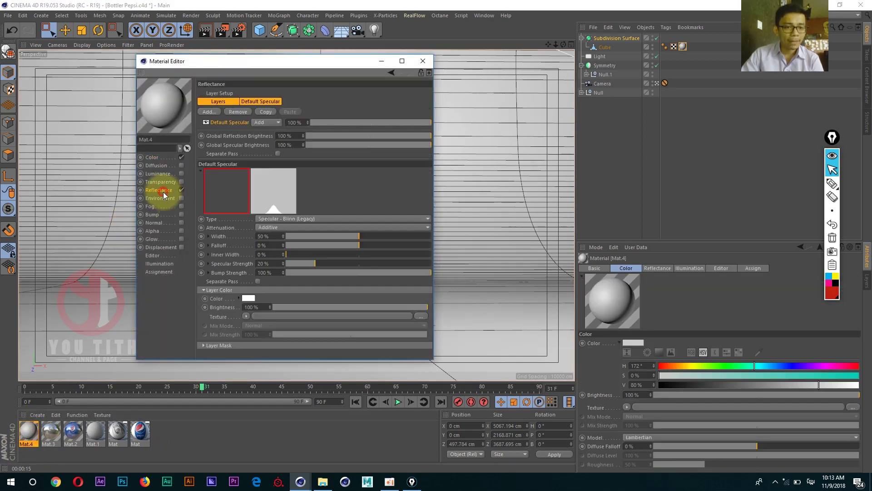
pyautogui.click(207, 112)
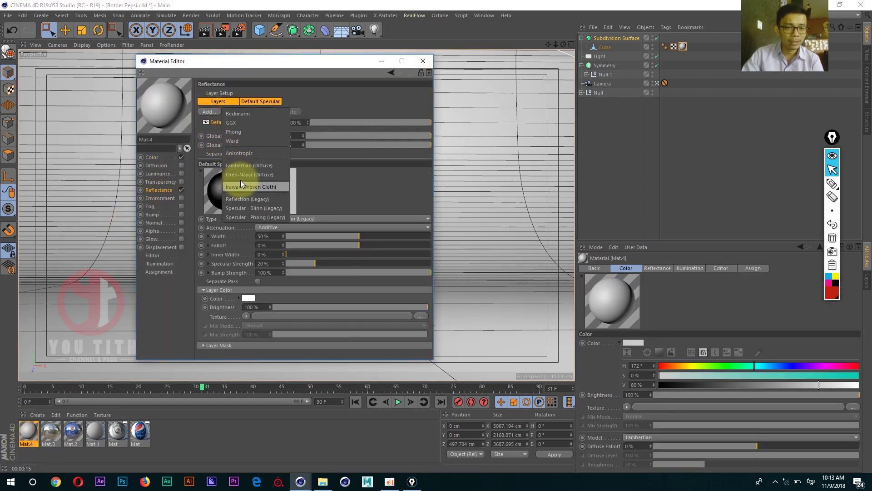
pyautogui.click(243, 199)
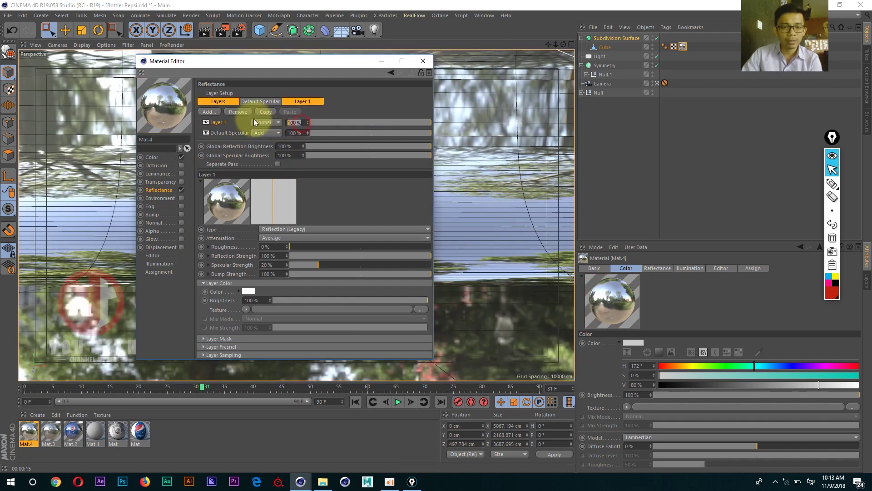
# - Set Mat.4's reflection layer strength and Default Specular both to 5%
pyautogui.write('10')
pyautogui.press('Return')
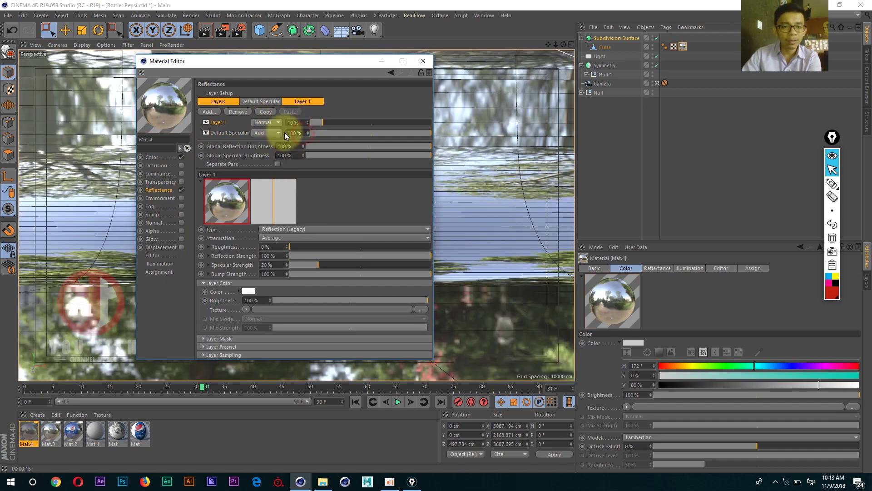
pyautogui.click(295, 132)
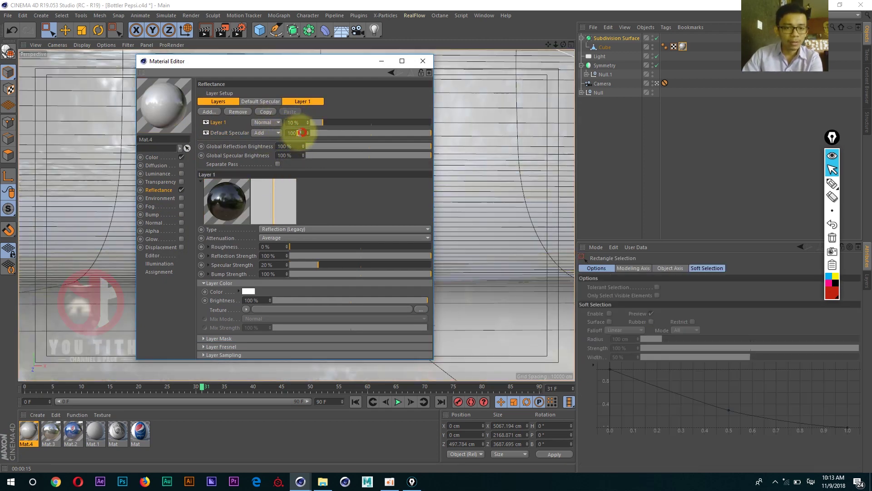
pyautogui.write('5')
pyautogui.press('Return')
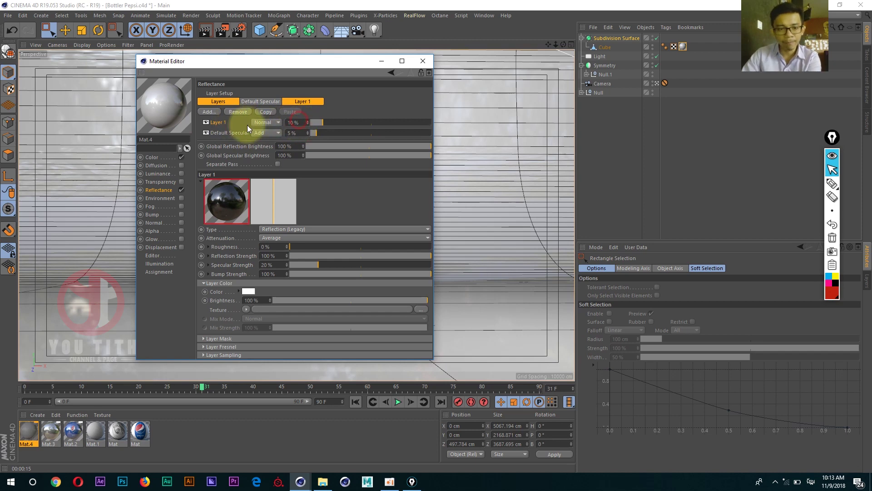
pyautogui.click(294, 122)
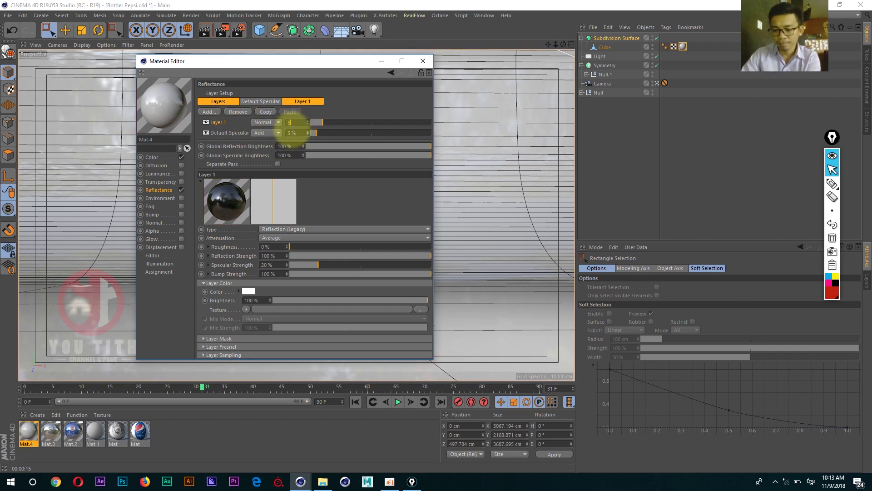
pyautogui.write('5')
pyautogui.press('Return')
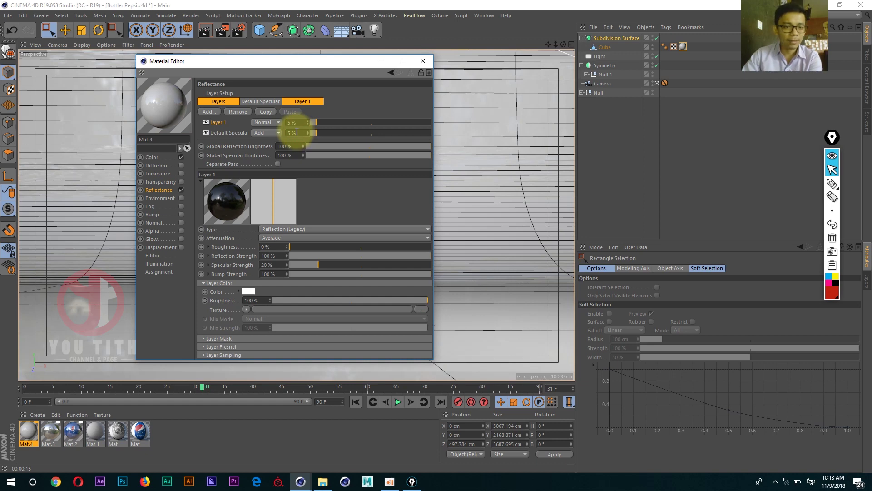
# - Brighten Mat.4's colour to 83% value and close the material editor
pyautogui.click(152, 158)
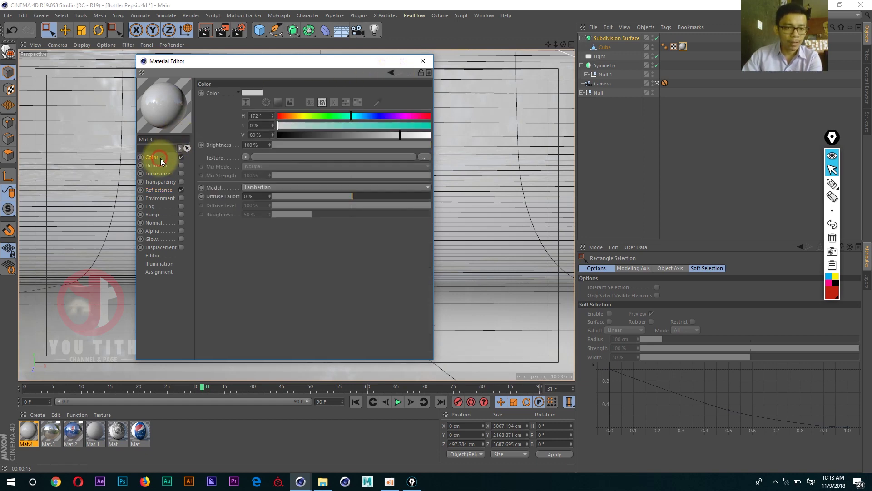
pyautogui.click(405, 135)
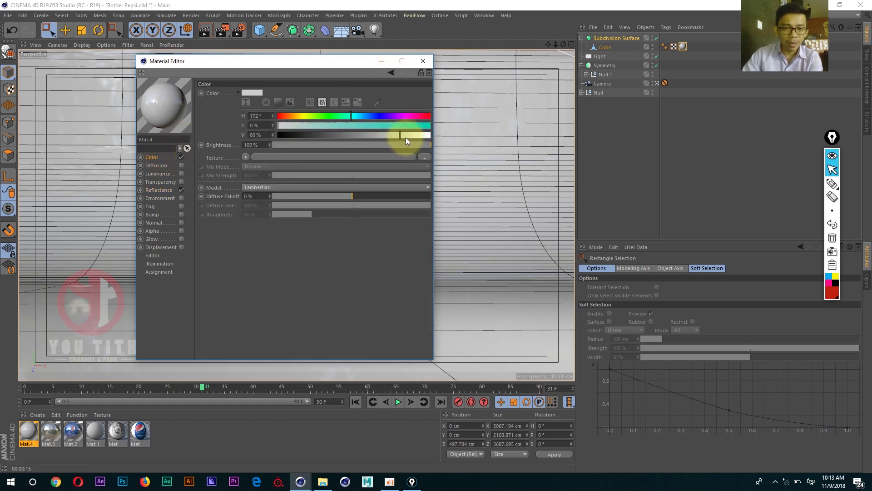
pyautogui.click(423, 62)
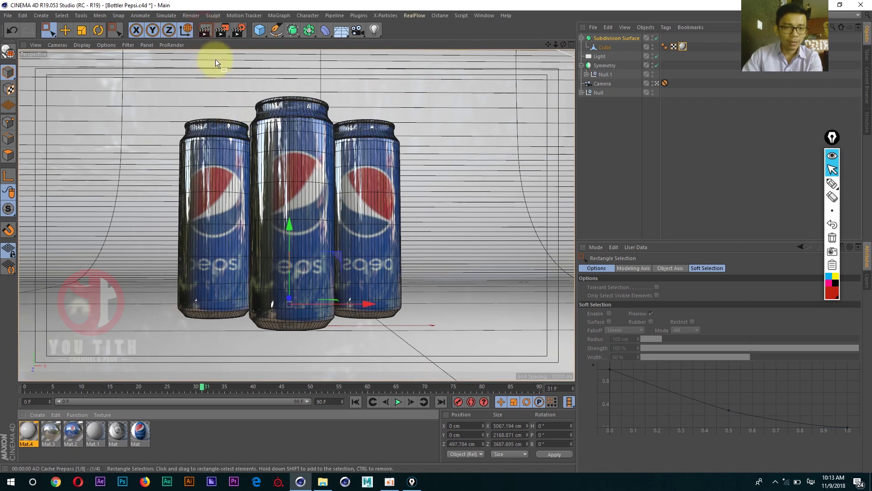
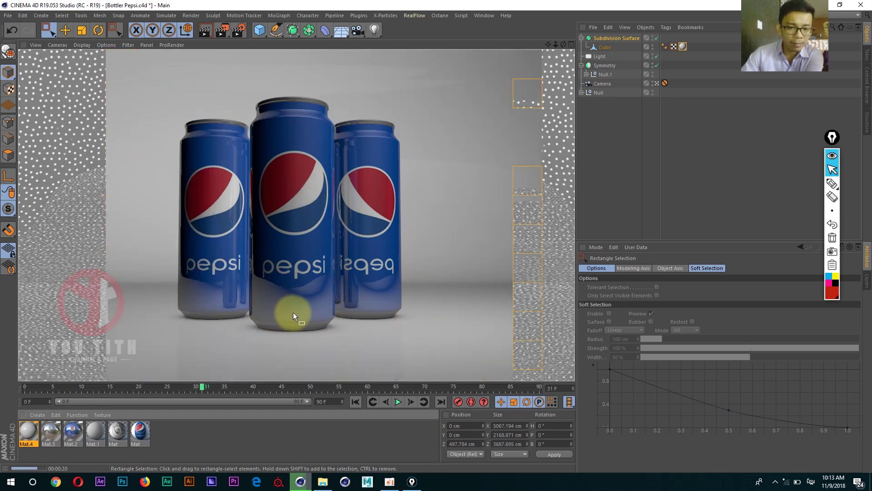
# - Lower Mat.2's reflection Layer 1 strength to 15% and render a viewport preview
pyautogui.doubleClick(69, 434)
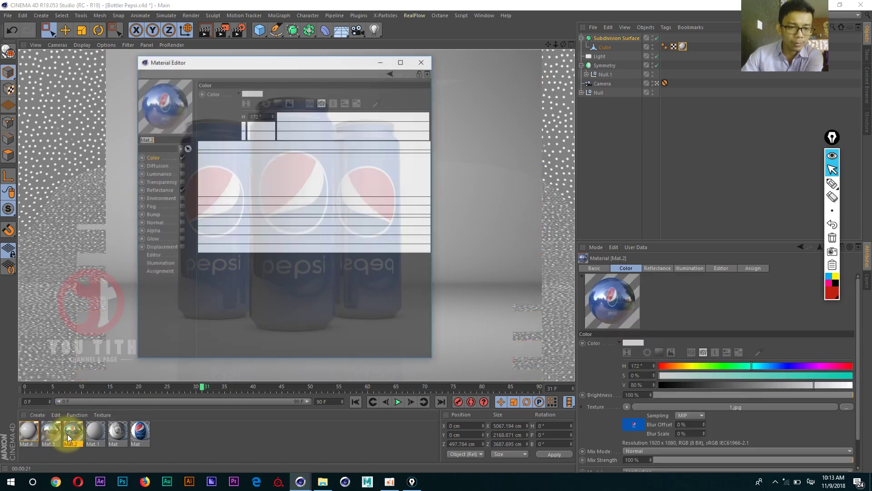
pyautogui.click(159, 191)
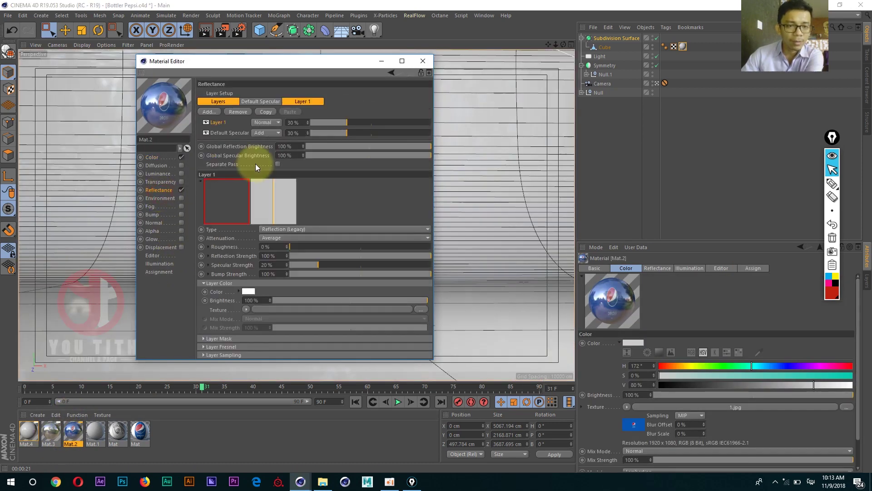
pyautogui.doubleClick(293, 123)
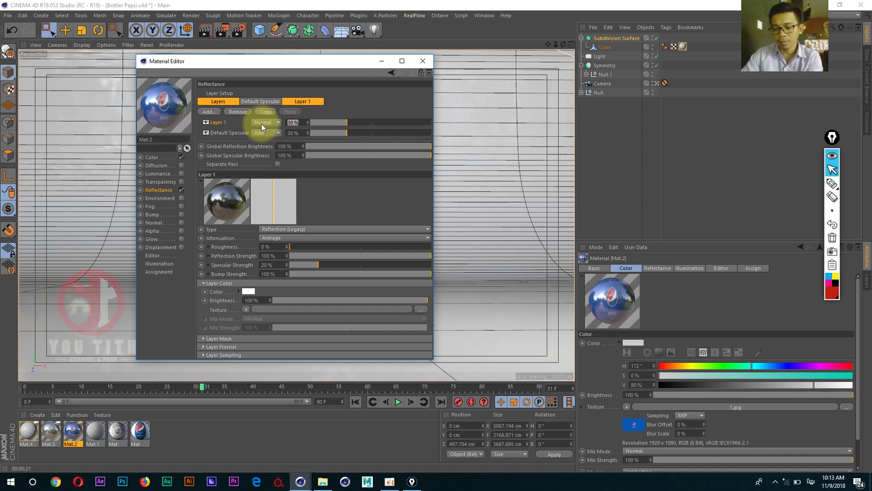
pyautogui.write('15')
pyautogui.press('Return')
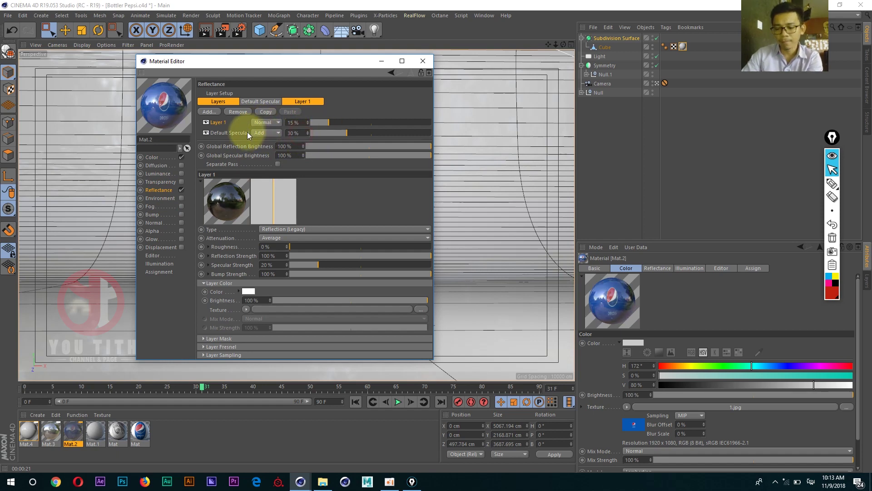
pyautogui.doubleClick(298, 133)
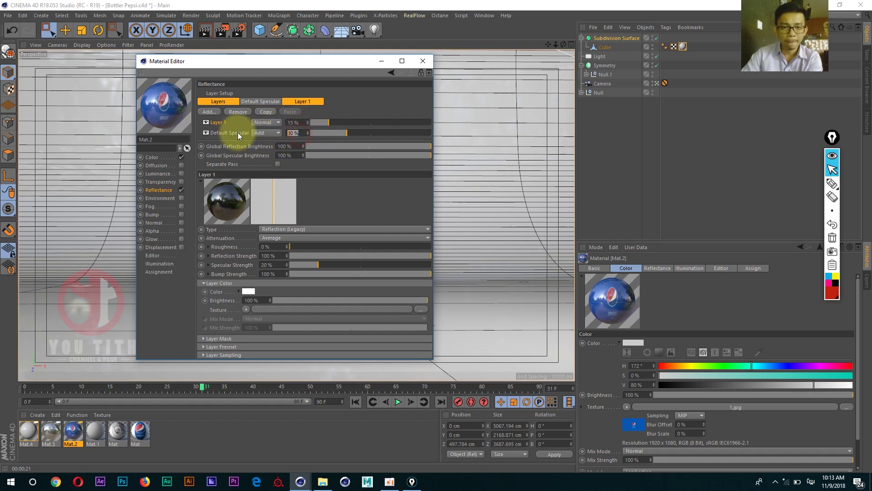
pyautogui.write('15')
pyautogui.press('Return')
pyautogui.click(422, 61)
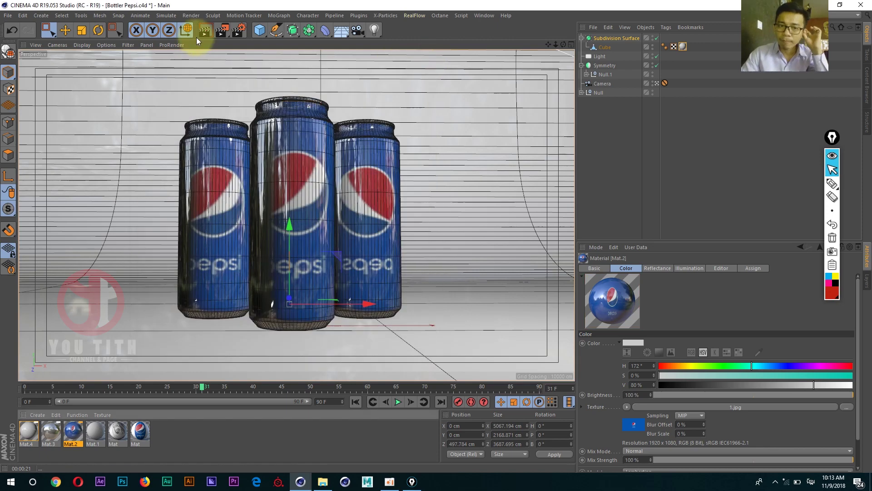
pyautogui.click(205, 31)
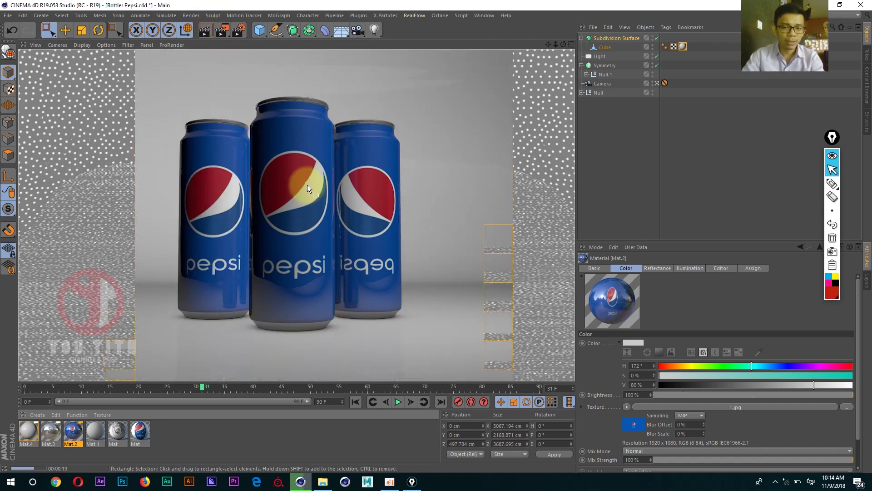
# - In the Top view, set the area light to Show in Reflection with 25% visibility multiplier
pyautogui.middleClick(391, 210)
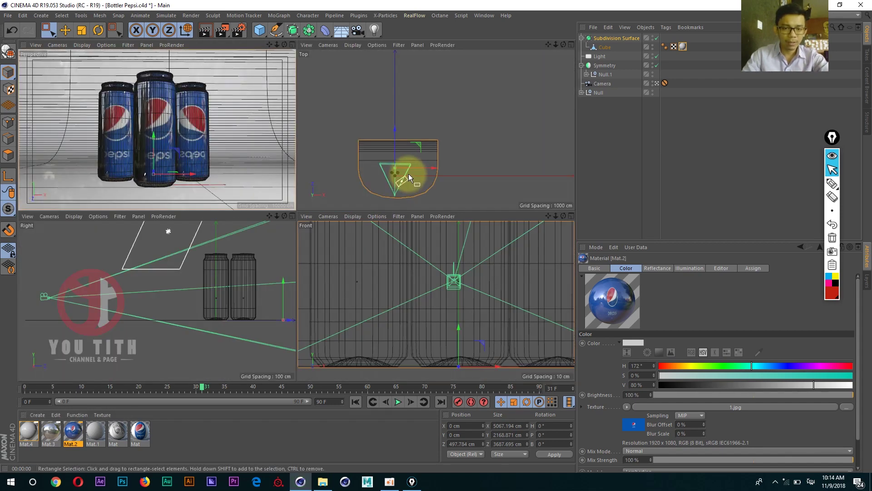
pyautogui.middleClick(409, 173)
pyautogui.scroll(2, 289, 252)
pyautogui.scroll(2, 328, 216)
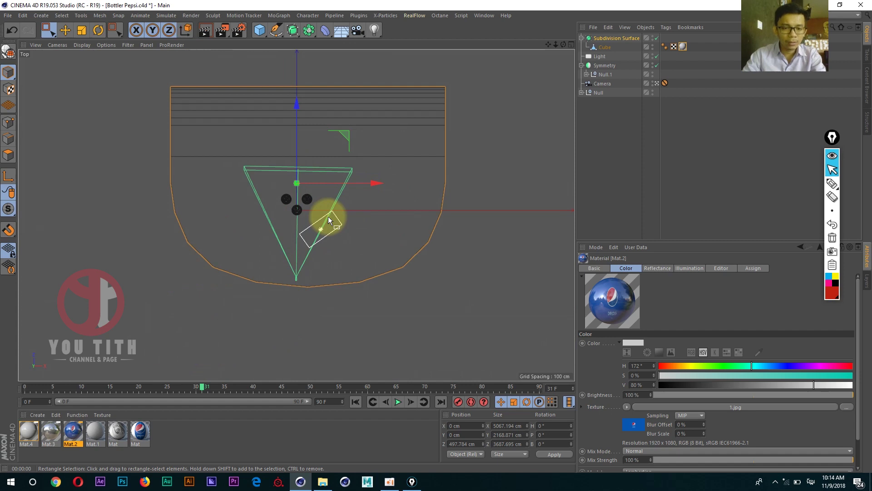
pyautogui.scroll(2, 328, 216)
pyautogui.press('e')
pyautogui.click(600, 57)
pyautogui.keyDown('alt'); pyautogui.moveTo(405, 186); pyautogui.dragTo(382, 180, button='middle'); pyautogui.keyUp('alt')
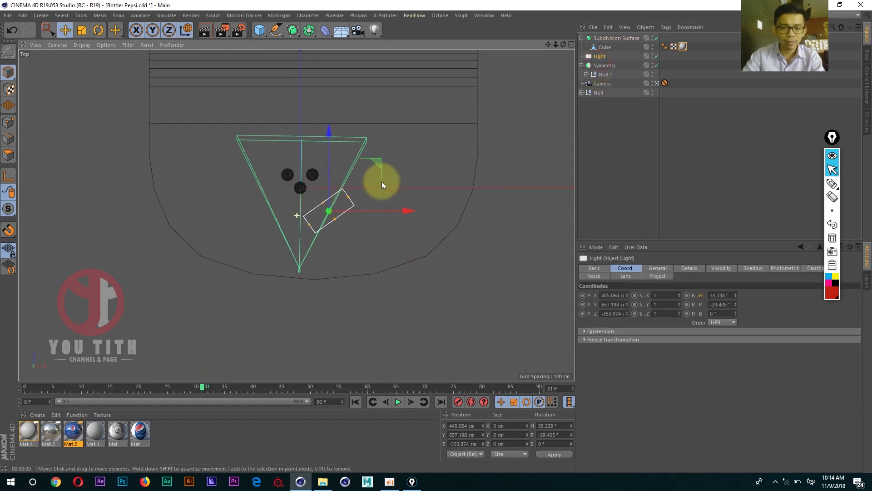
pyautogui.click(694, 268)
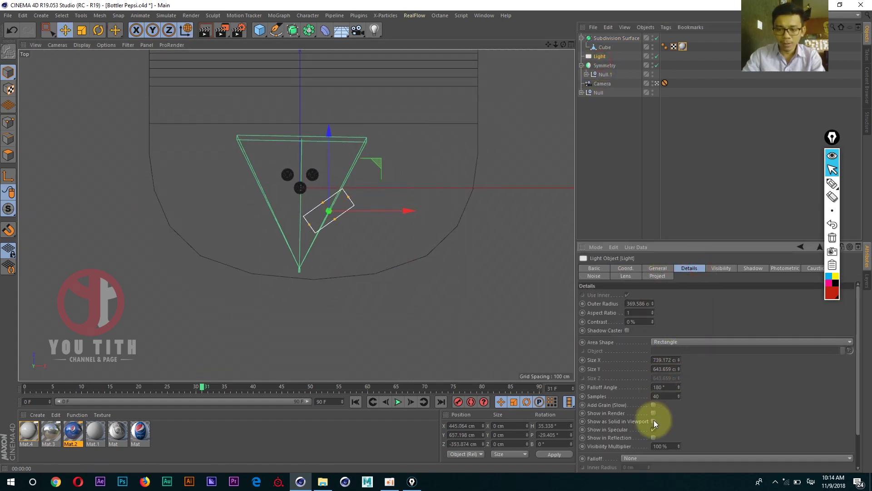
pyautogui.click(653, 438)
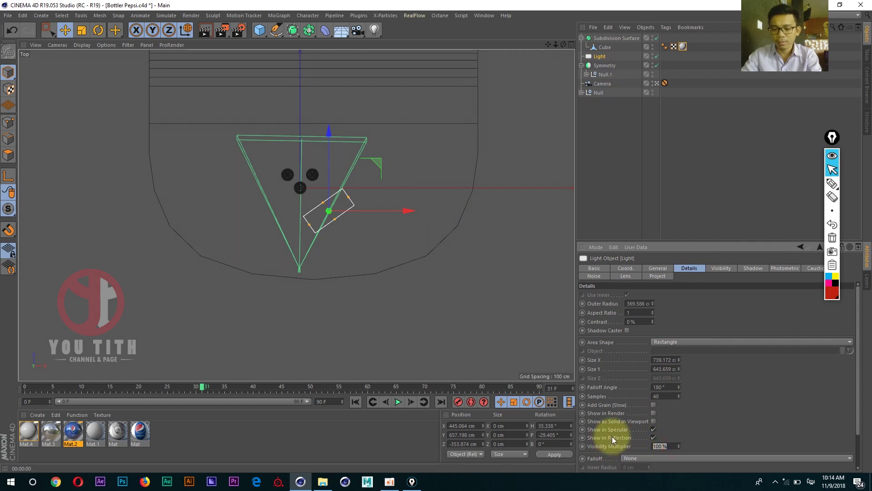
pyautogui.write('25')
pyautogui.press('Return')
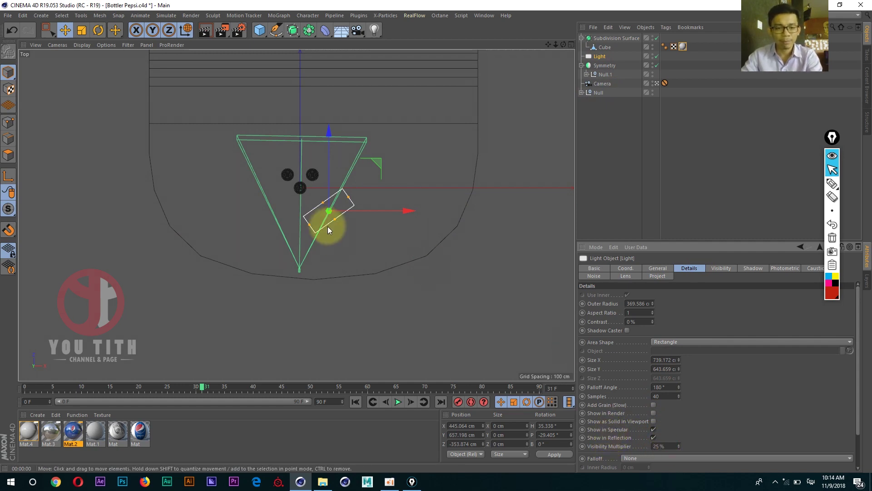
# - Duplicate the light to the left of the cans and rotate it toward them
pyautogui.keyDown('alt'); pyautogui.moveTo(328, 226); pyautogui.dragTo(354, 235, button='middle'); pyautogui.keyUp('alt')
pyautogui.keyDown('ctrl'); pyautogui.moveTo(397, 210); pyautogui.dragTo(331, 216); pyautogui.keyUp('ctrl')
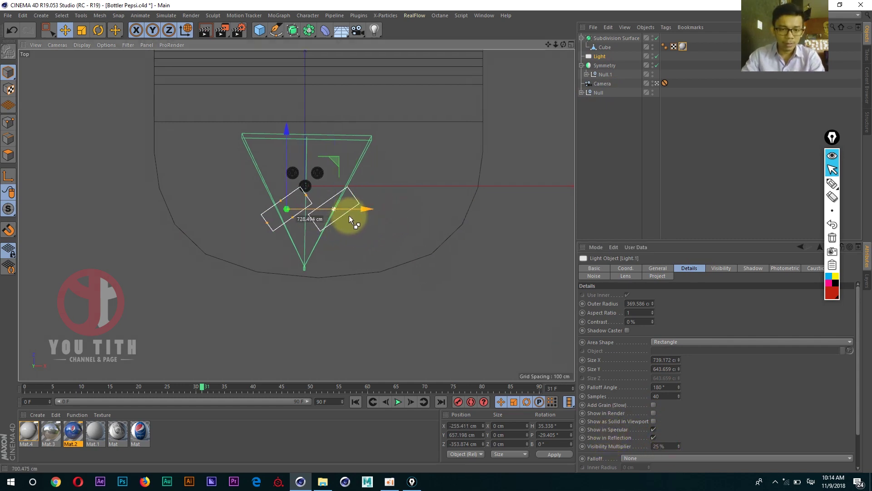
pyautogui.press('r')
pyautogui.moveTo(293, 171); pyautogui.dragTo(318, 236)
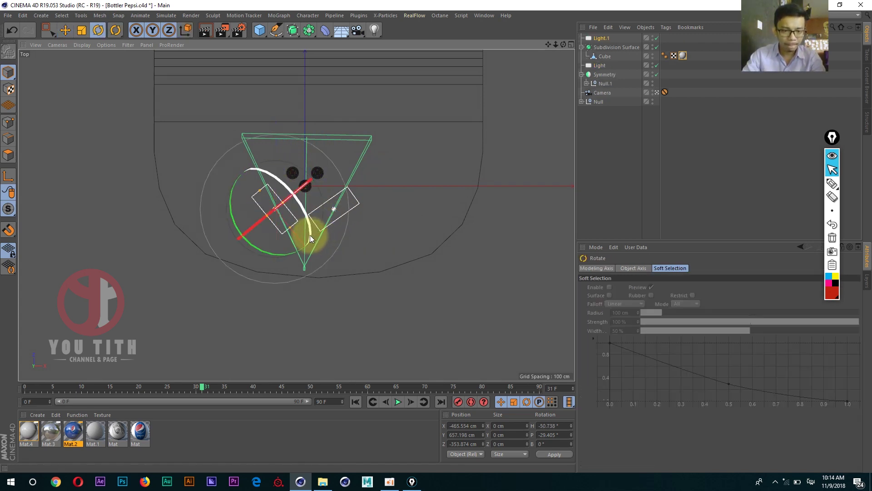
pyautogui.keyDown('alt'); pyautogui.moveTo(306, 236); pyautogui.dragTo(283, 248, button='middle'); pyautogui.keyUp('alt')
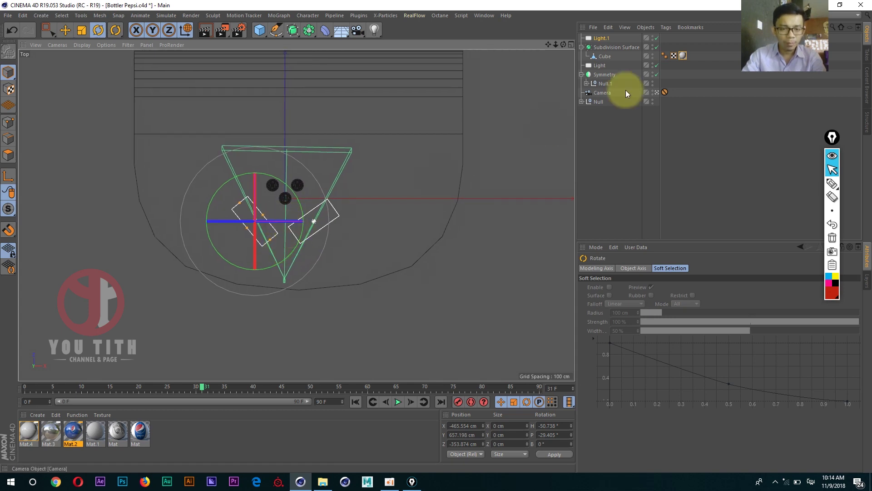
# - Duplicate the light as Light.2 and set its rotation to H 0°, P 90°
pyautogui.press('e')
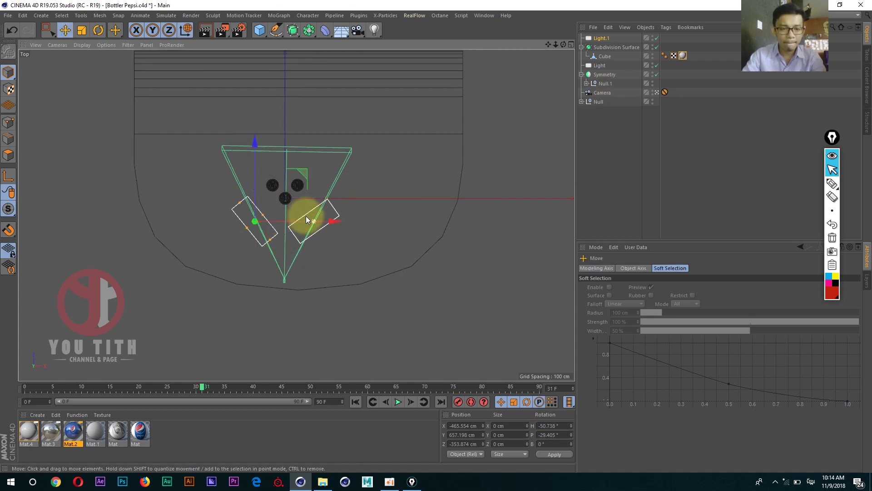
pyautogui.moveTo(306, 216); pyautogui.dragTo(355, 222)
pyautogui.click(602, 39)
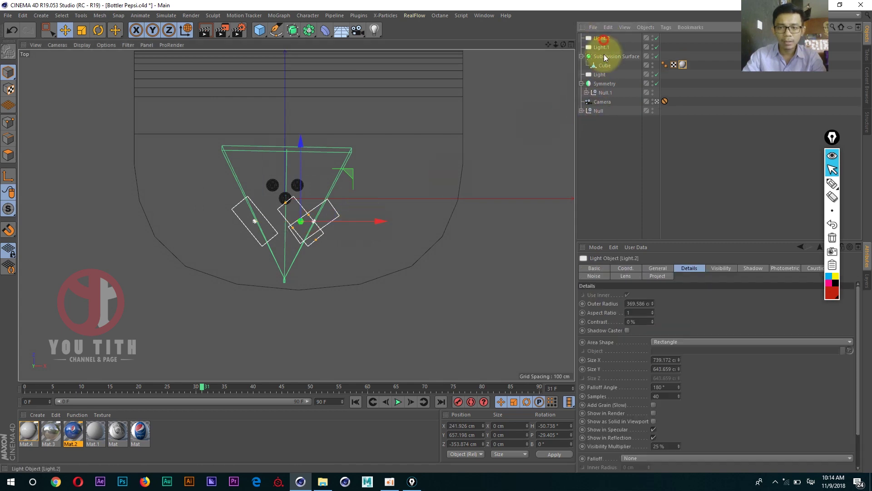
pyautogui.click(631, 269)
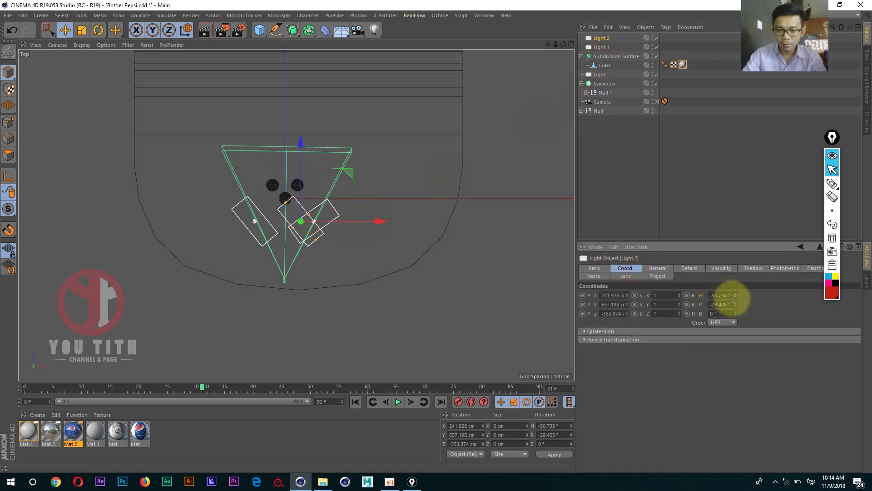
pyautogui.doubleClick(723, 295)
pyautogui.write('0')
pyautogui.press('Tab')
pyautogui.write('0')
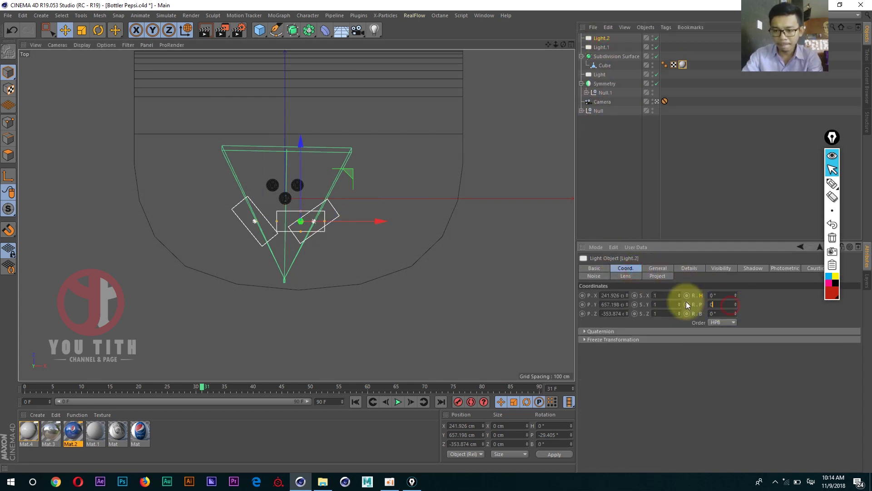
pyautogui.press('Return')
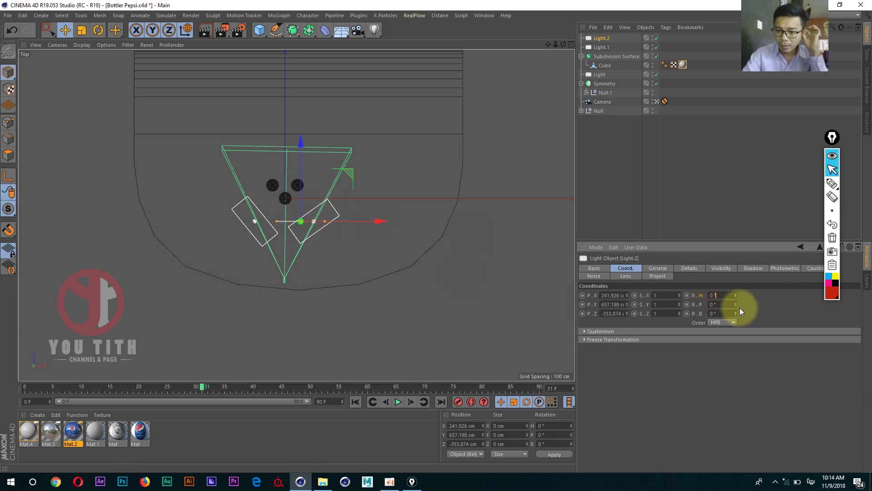
pyautogui.click(736, 306)
pyautogui.doubleClick(723, 305)
pyautogui.write('90')
pyautogui.press('Return')
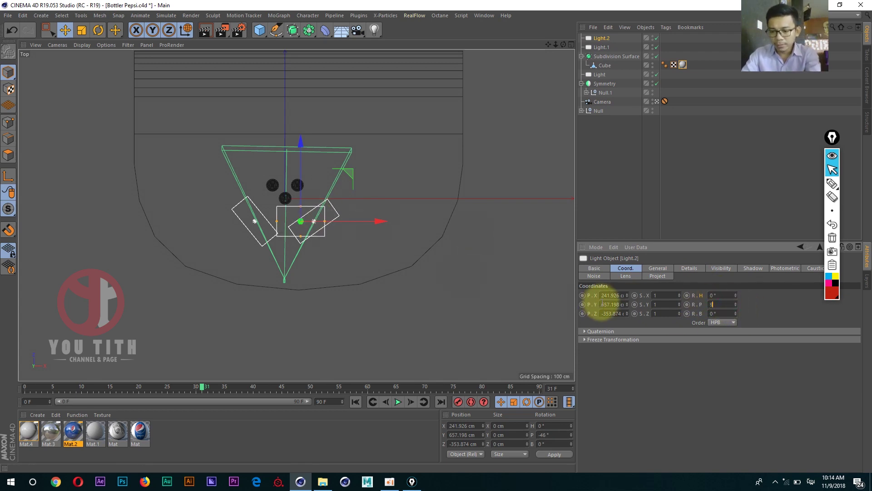
# - Centre Light.2 over the cans, widen it, and render a camera-view preview
pyautogui.moveTo(329, 194); pyautogui.dragTo(326, 152)
pyautogui.moveTo(306, 191); pyautogui.dragTo(329, 190)
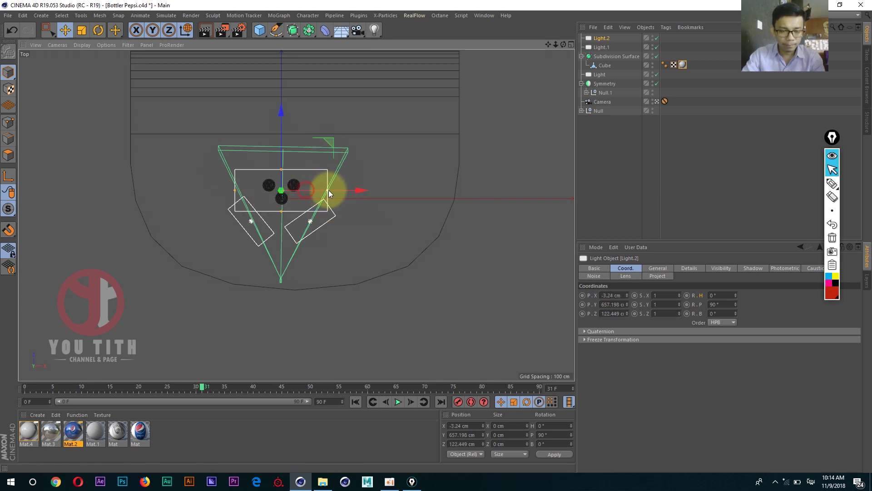
pyautogui.press('F1')
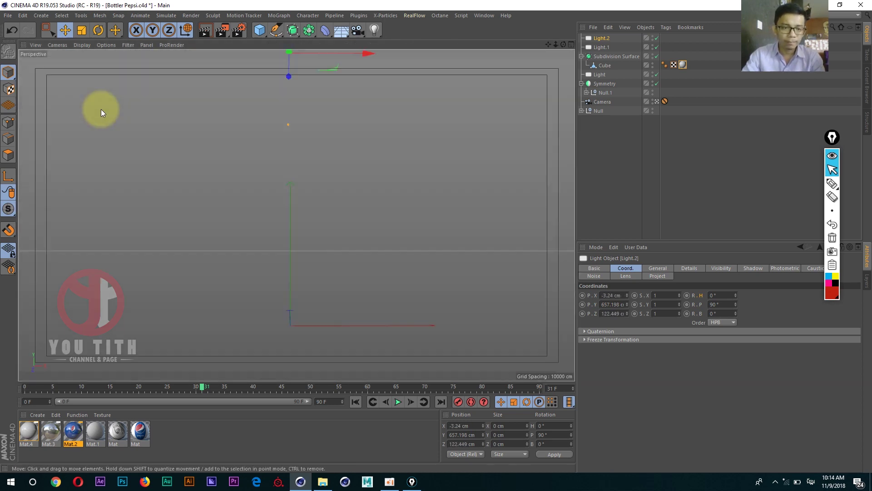
pyautogui.hotkey('ctrl', 'r')
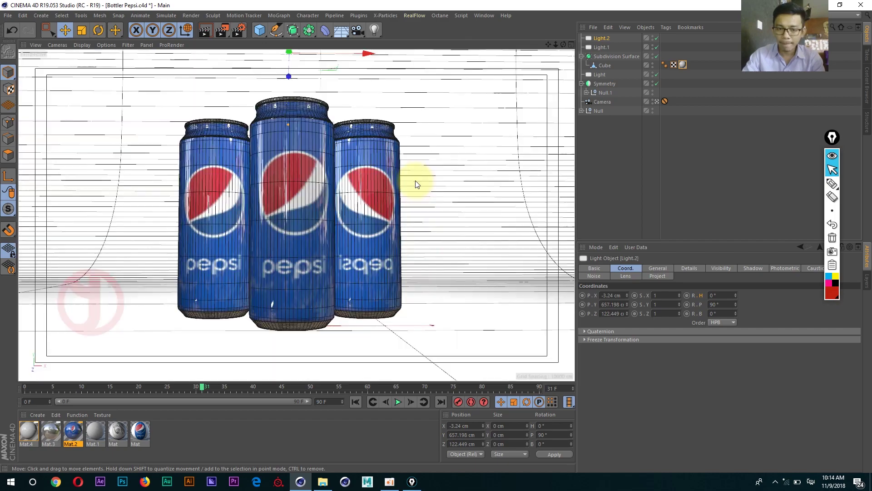
# - Raise Light.2 higher above the cans to about Y 1050.634 cm
pyautogui.click(657, 102)
pyautogui.moveTo(186, 236)
pyautogui.keyDown('alt'); pyautogui.mouseDown()
pyautogui.moveTo(319, 209)
pyautogui.moveTo(299, 233)
pyautogui.moveTo(326, 249)
pyautogui.mouseUp(); pyautogui.keyUp('alt')
pyautogui.moveTo(238, 145); pyautogui.dragTo(239, 77)
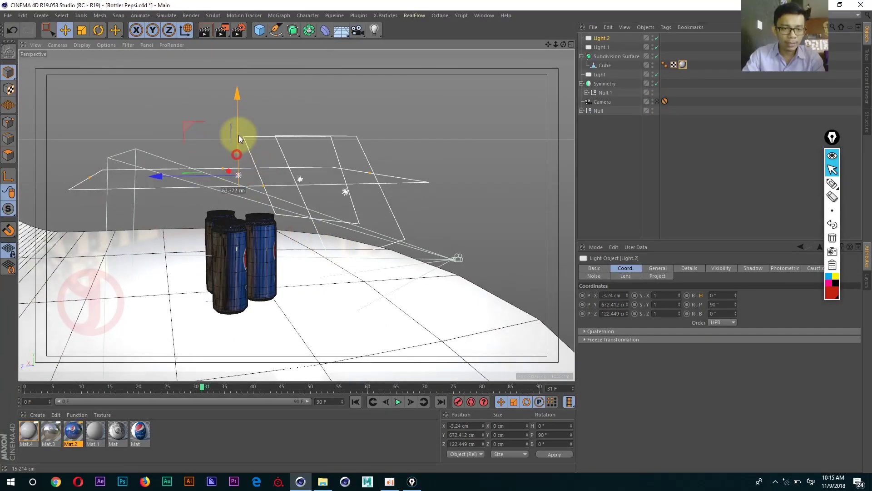
pyautogui.moveTo(331, 201)
pyautogui.keyDown('alt'); pyautogui.mouseDown()
pyautogui.moveTo(210, 185)
pyautogui.moveTo(395, 176)
pyautogui.mouseUp(); pyautogui.keyUp('alt')
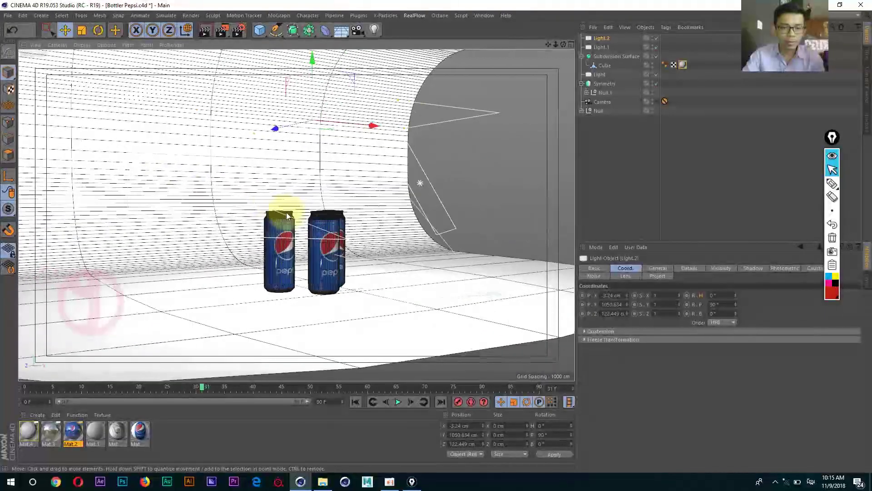
pyautogui.middleClick(395, 176)
pyautogui.middleClick(446, 146)
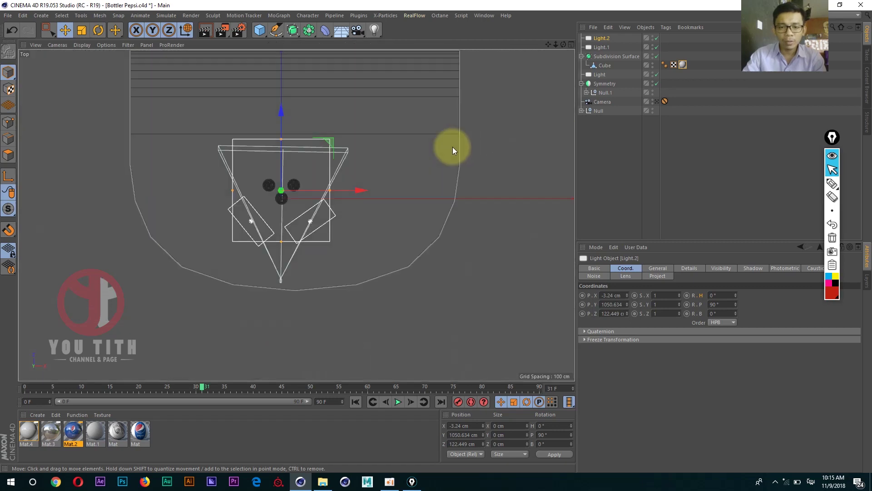
pyautogui.scroll(3, 339, 202)
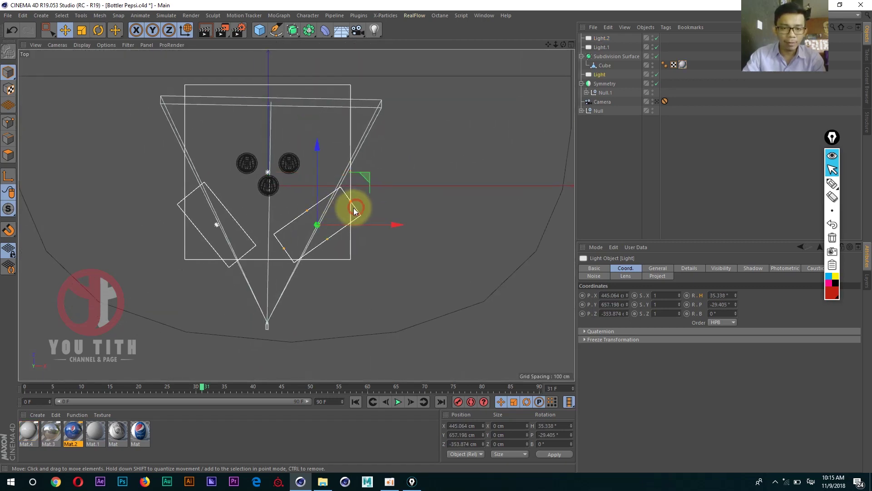
# - Add a fourth light, Light.3, and move it to X 839.568 cm, Z 385.821 cm
pyautogui.moveTo(363, 179); pyautogui.dragTo(386, 94)
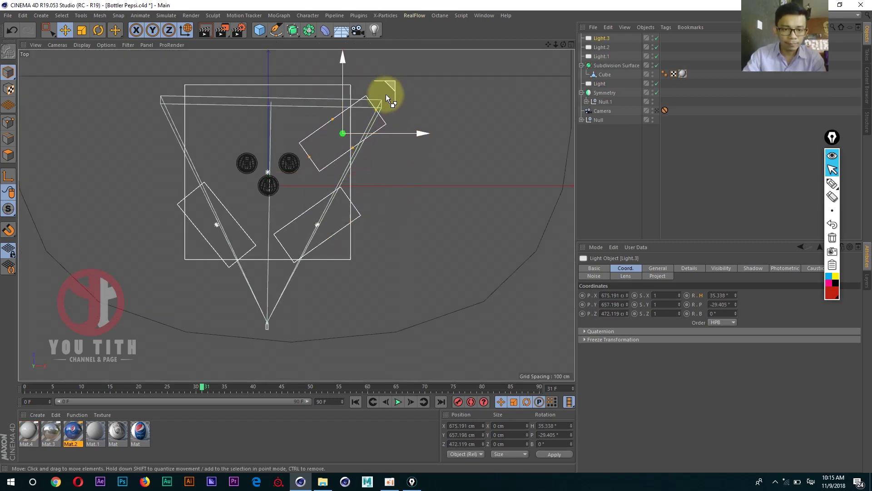
pyautogui.keyDown('alt'); pyautogui.moveTo(331, 157); pyautogui.dragTo(338, 241, button='middle'); pyautogui.keyUp('alt')
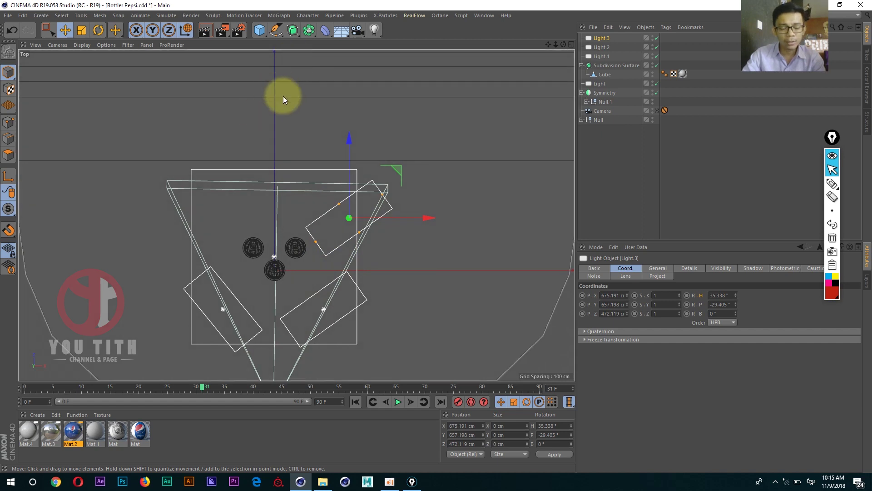
pyautogui.keyDown('alt'); pyautogui.moveTo(313, 176); pyautogui.dragTo(291, 179, button='middle'); pyautogui.keyUp('alt')
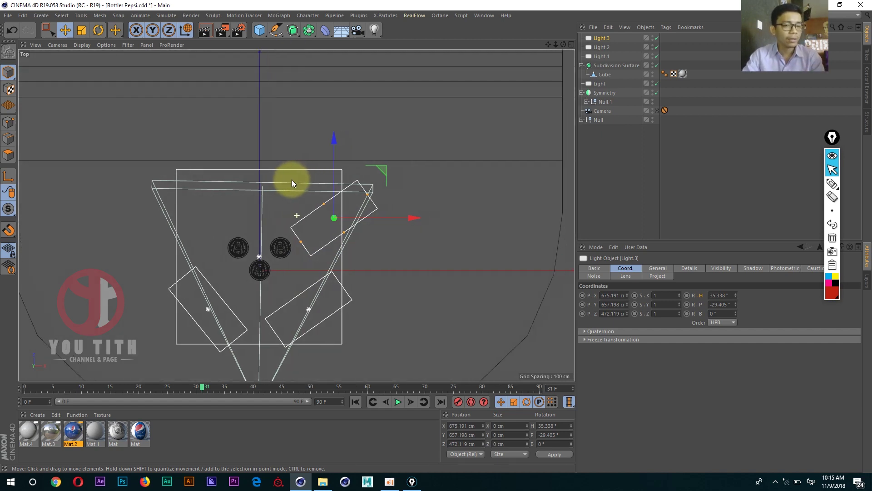
pyautogui.moveTo(384, 170); pyautogui.dragTo(402, 180)
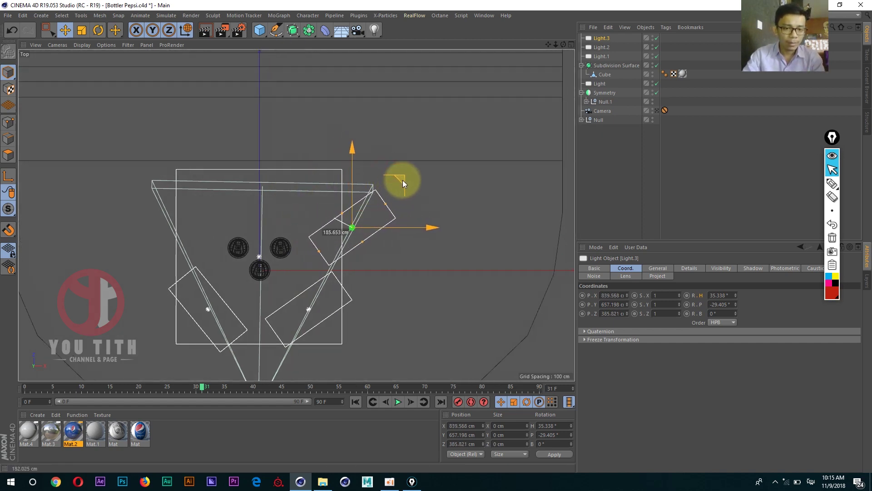
pyautogui.click(605, 39)
pyautogui.click(689, 268)
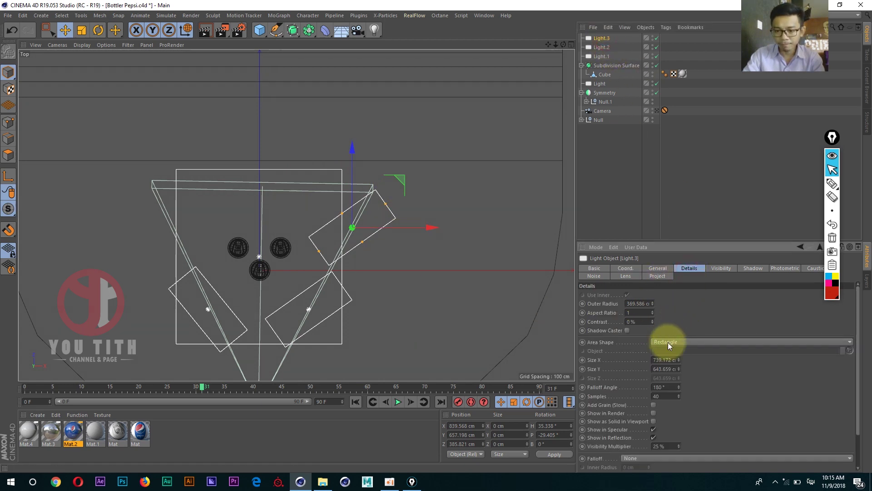
pyautogui.middleClick(299, 176)
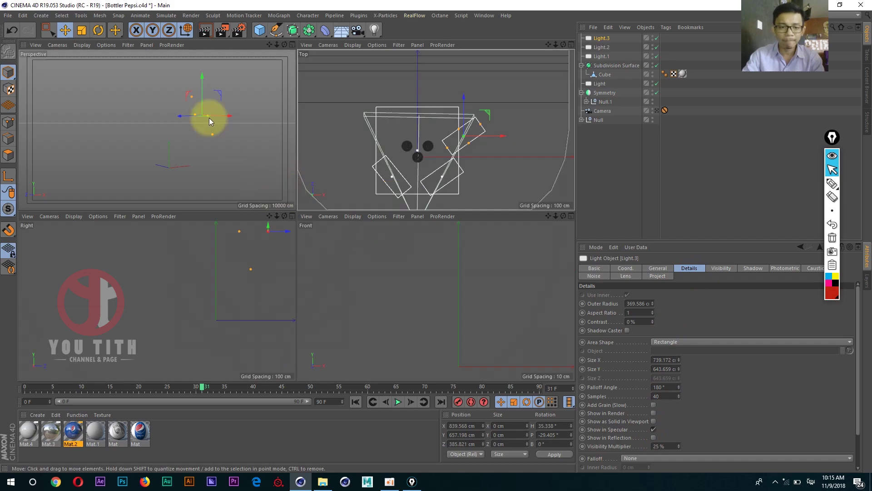
# - Look through the scene camera in a maximized view and start a viewport render
pyautogui.click(657, 110)
pyautogui.middleClick(288, 133)
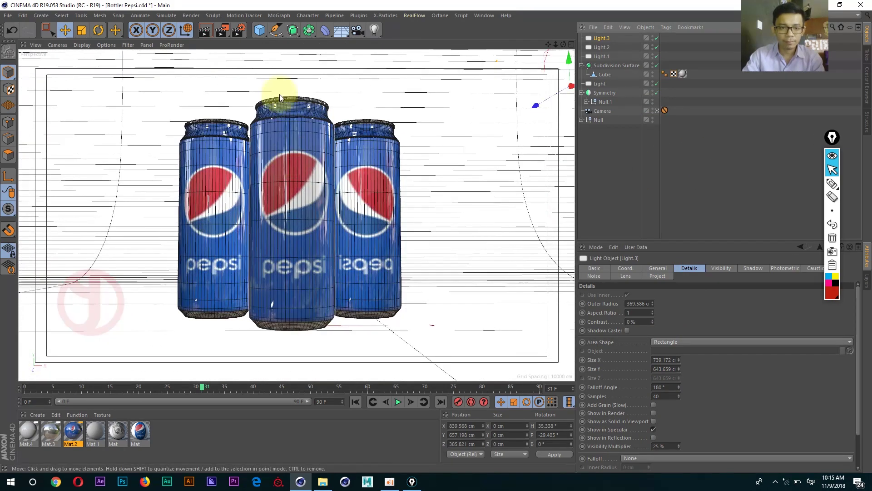
pyautogui.click(206, 30)
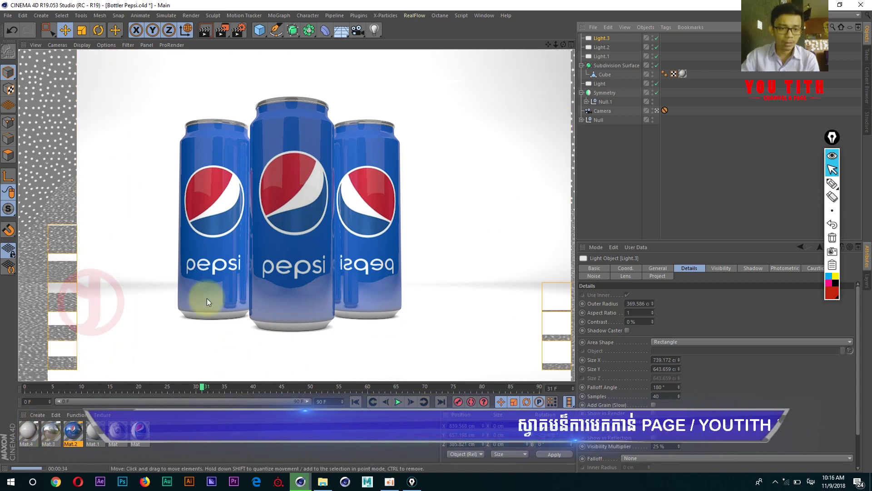
# - Set Mat.4's reflection Layer 1 and Default Specular strengths to 1%
pyautogui.doubleClick(27, 435)
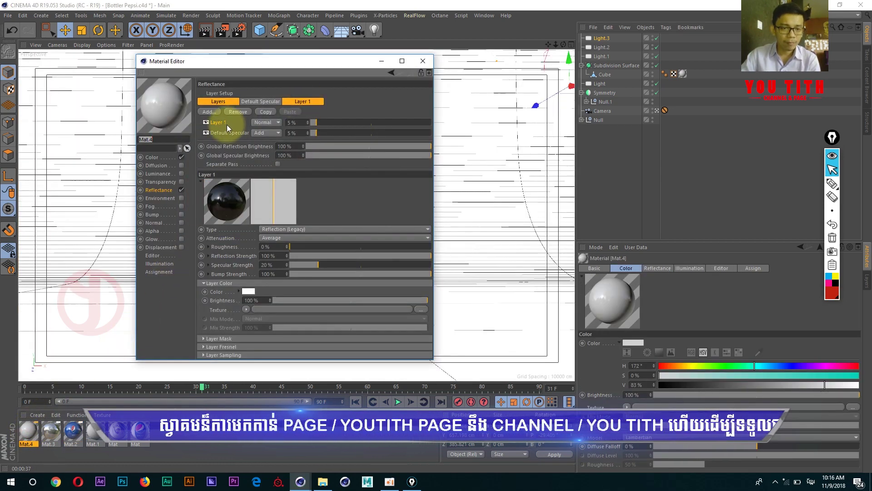
pyautogui.click(298, 122)
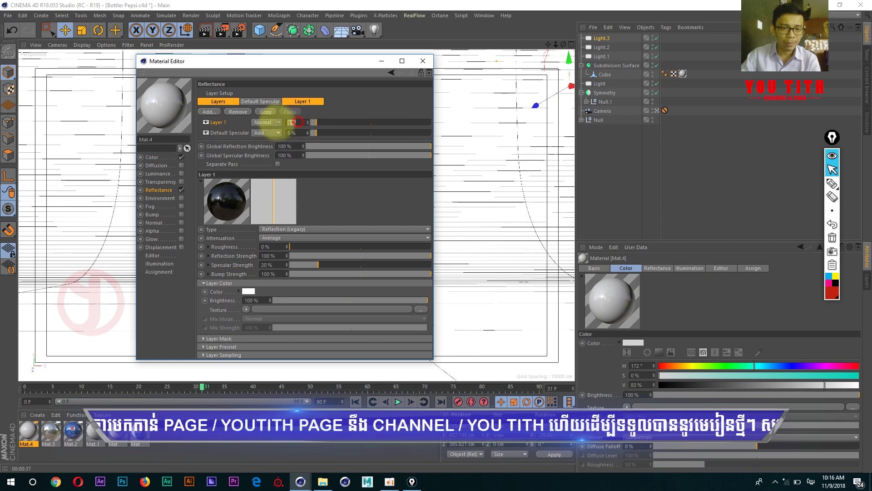
pyautogui.write('1')
pyautogui.press('Return')
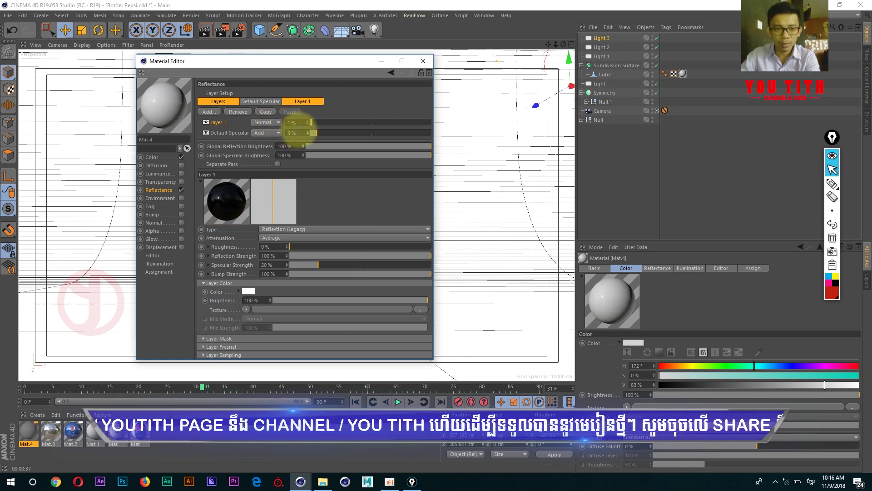
pyautogui.click(298, 132)
pyautogui.write('1')
pyautogui.press('Return')
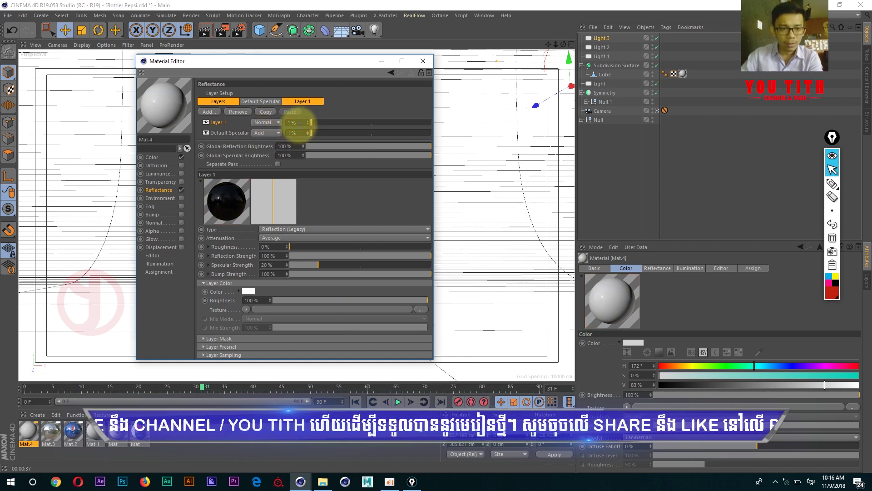
# - Lower Mat.4's colour value to 70% and close the Material Editor
pyautogui.click(153, 157)
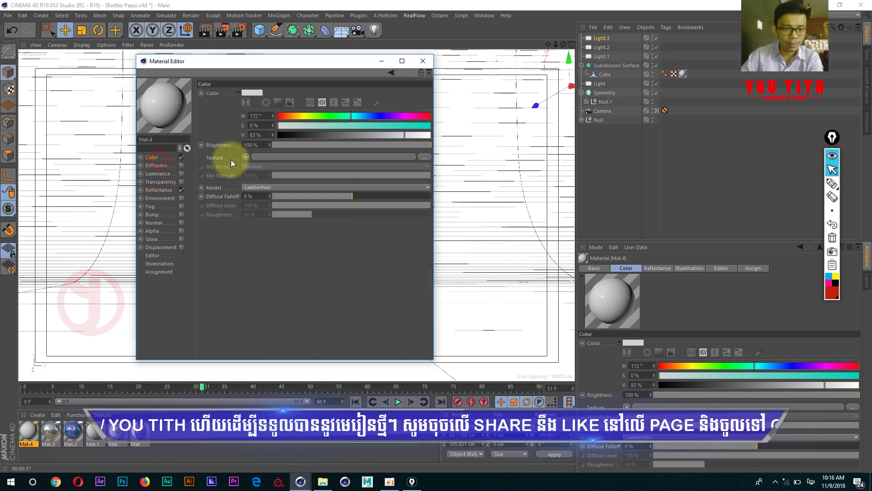
pyautogui.moveTo(380, 137); pyautogui.dragTo(383, 137)
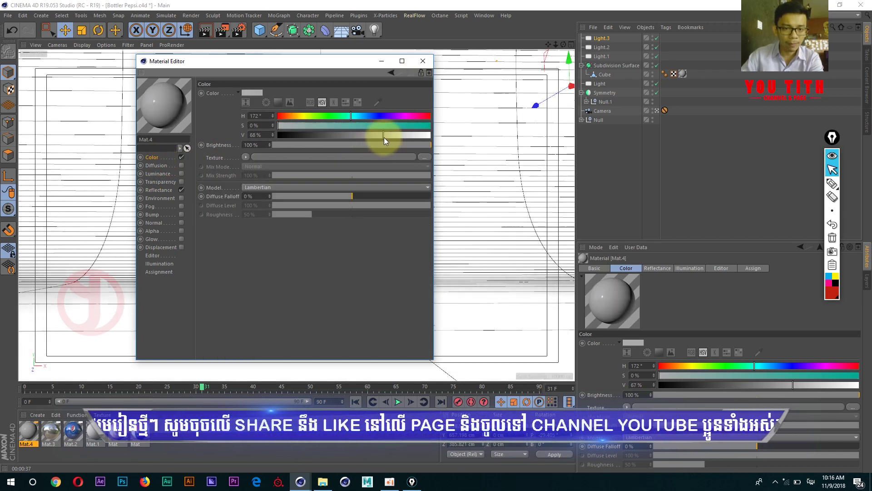
pyautogui.click(423, 61)
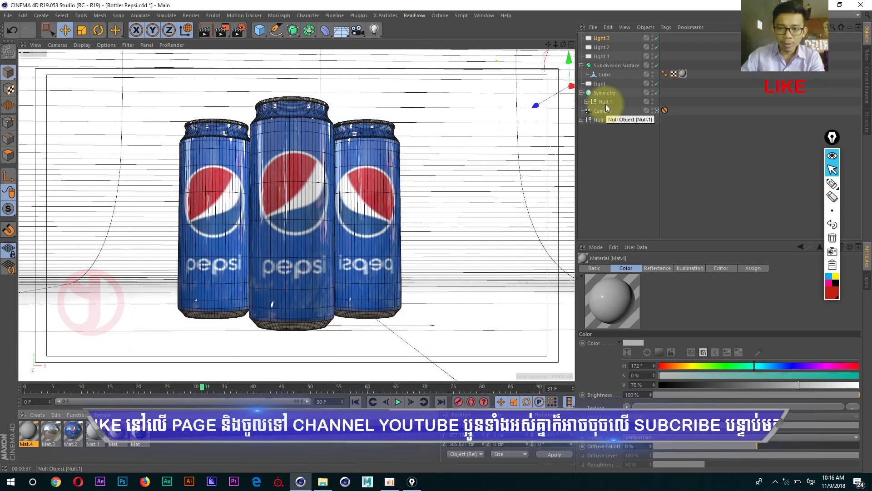
pyautogui.keyDown('shift'); pyautogui.click(600, 84); pyautogui.keyUp('shift')
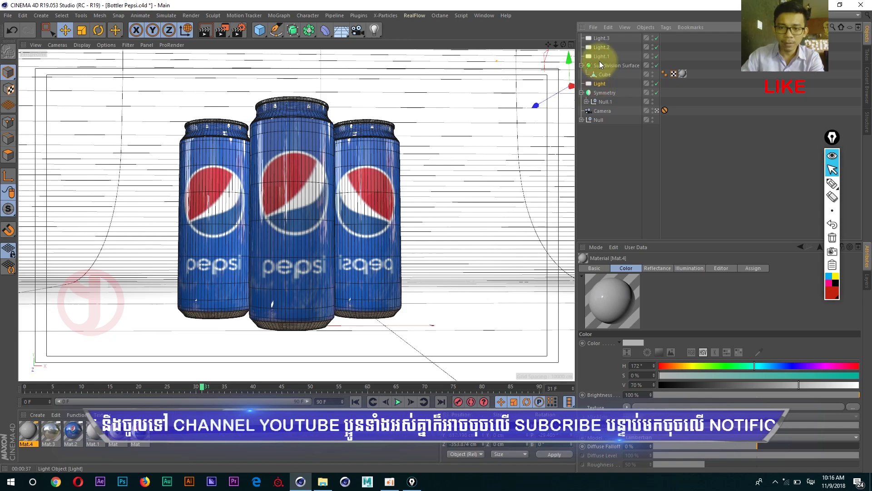
# - Drag the Light object up in the Object Manager beside Light.1–Light.3
pyautogui.moveTo(601, 64); pyautogui.dragTo(601, 64)
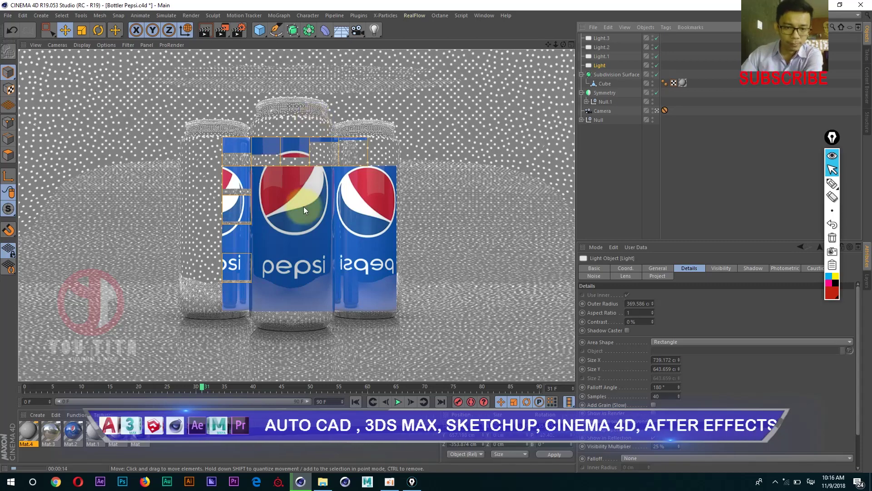
# - Set Mat.2's reflection Layer 1 strength to 10%
pyautogui.doubleClick(77, 431)
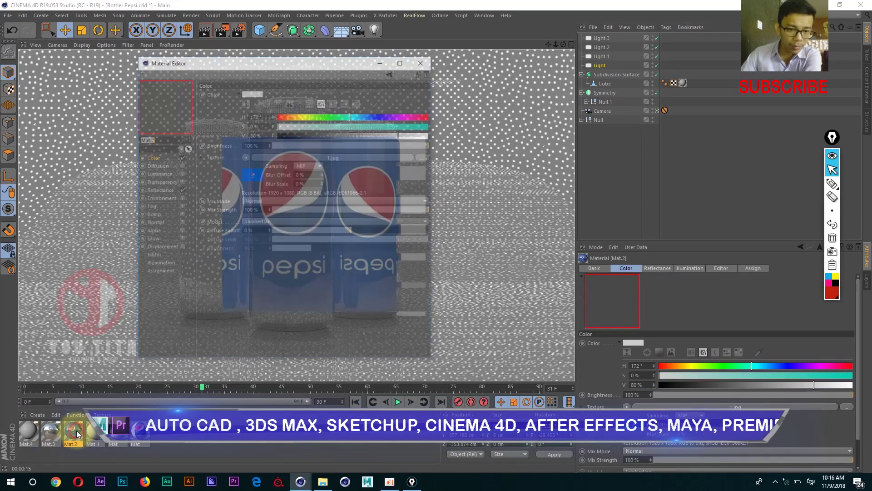
pyautogui.click(166, 189)
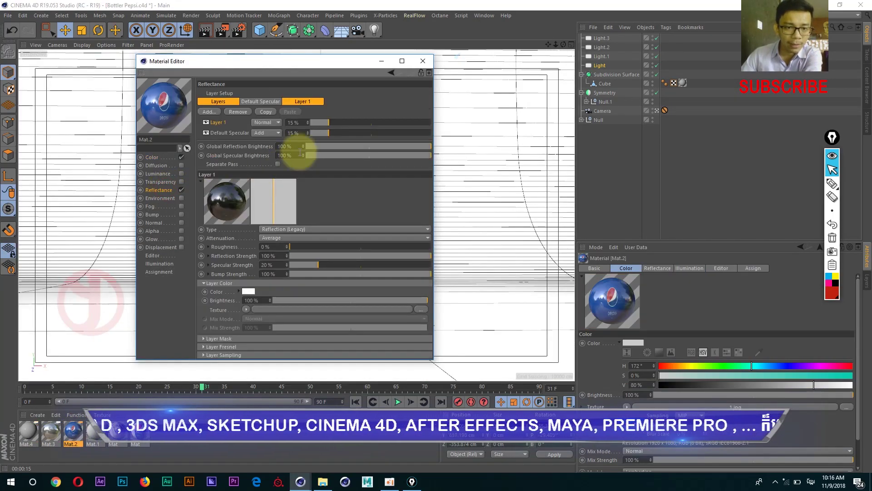
pyautogui.doubleClick(294, 122)
pyautogui.write('10')
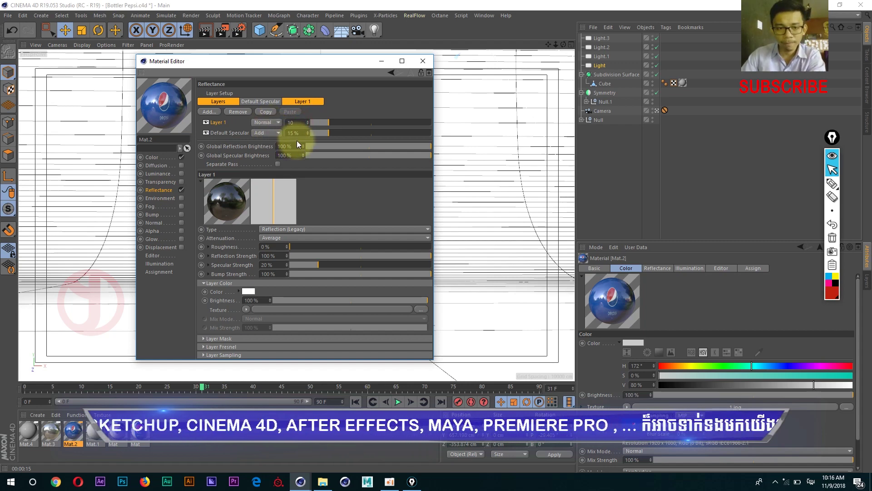
pyautogui.press('Return')
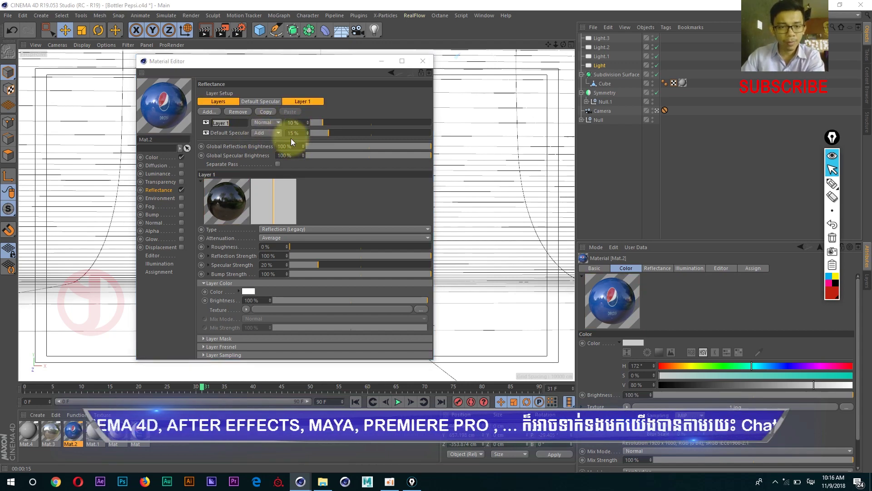
pyautogui.click(363, 198)
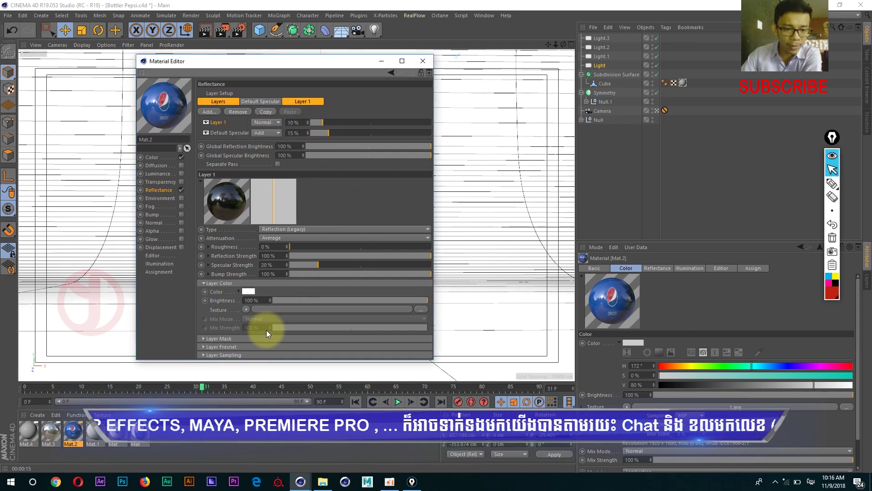
# - Give Layer 1 a Conductor Fresnel with the Aluminum preset
pyautogui.click(253, 345)
pyautogui.scroll(-3, 263, 331)
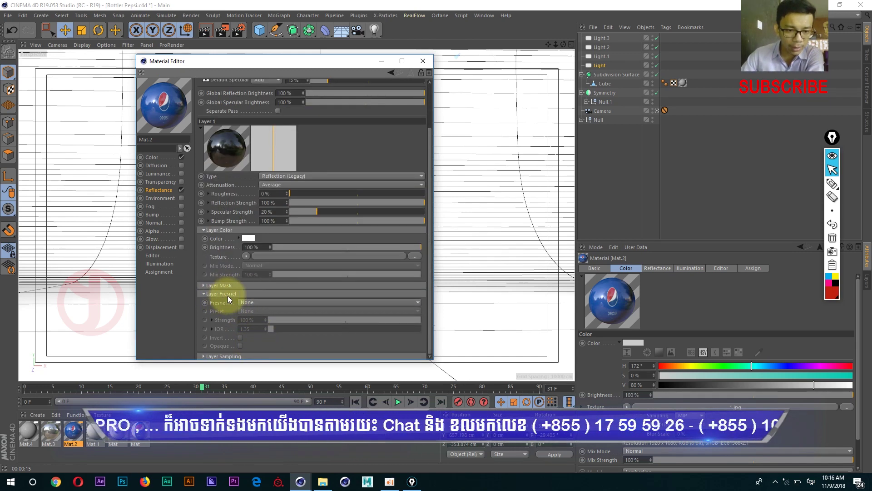
pyautogui.click(259, 302)
pyautogui.click(258, 320)
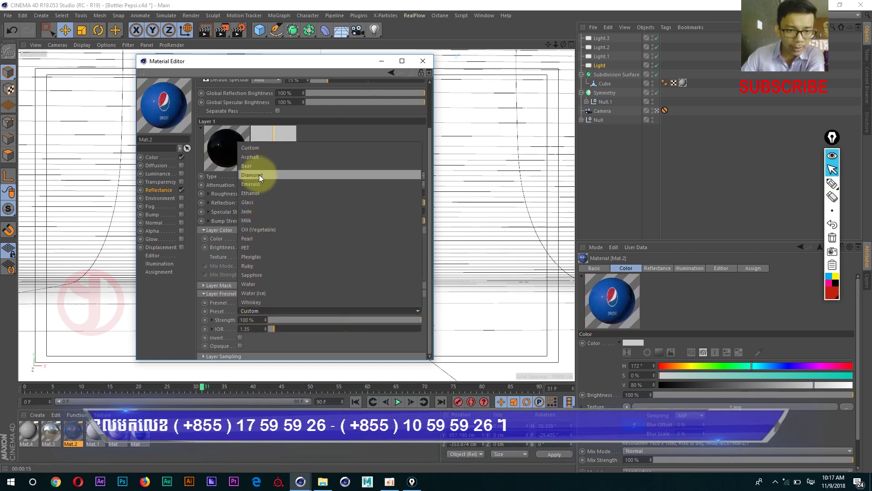
pyautogui.click(173, 304)
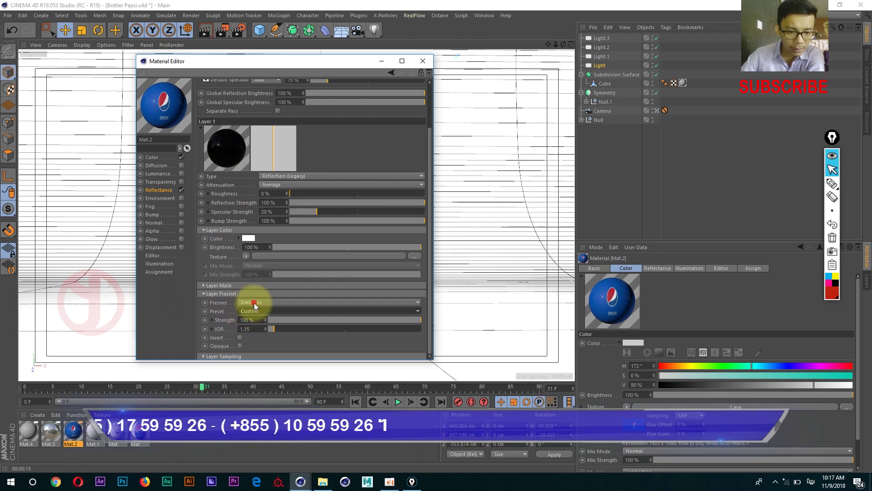
pyautogui.click(255, 303)
pyautogui.click(257, 330)
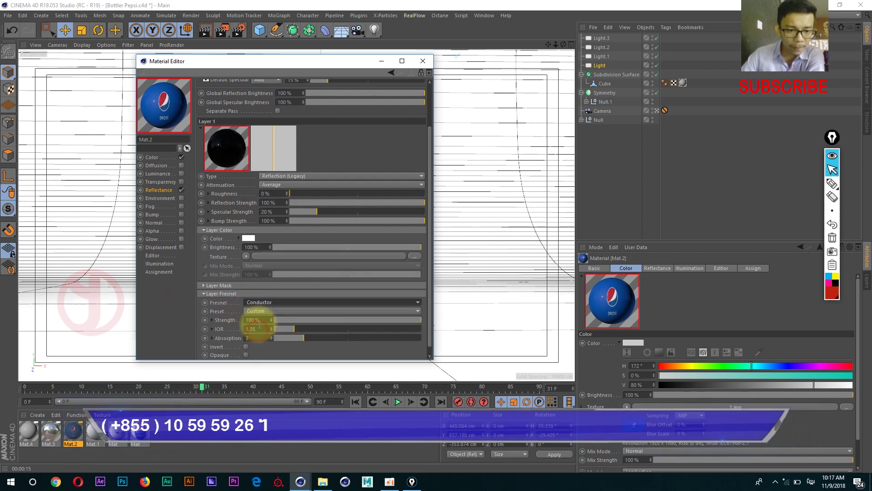
pyautogui.click(274, 312)
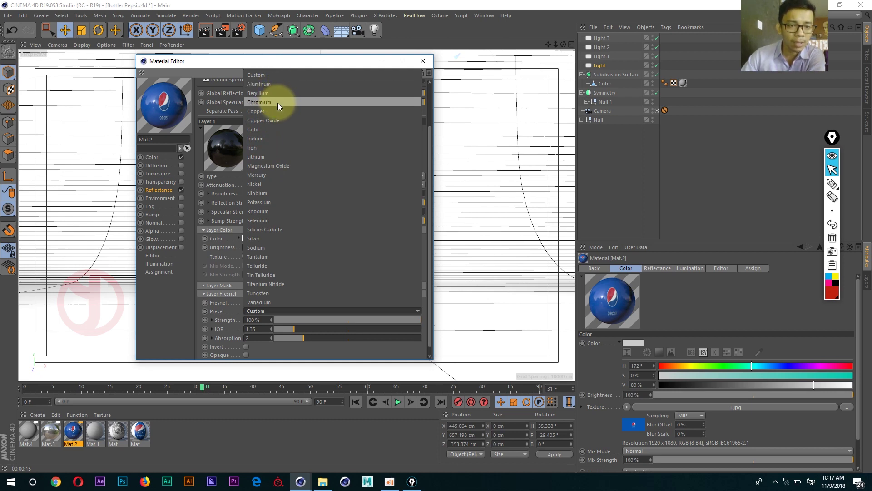
pyautogui.click(277, 83)
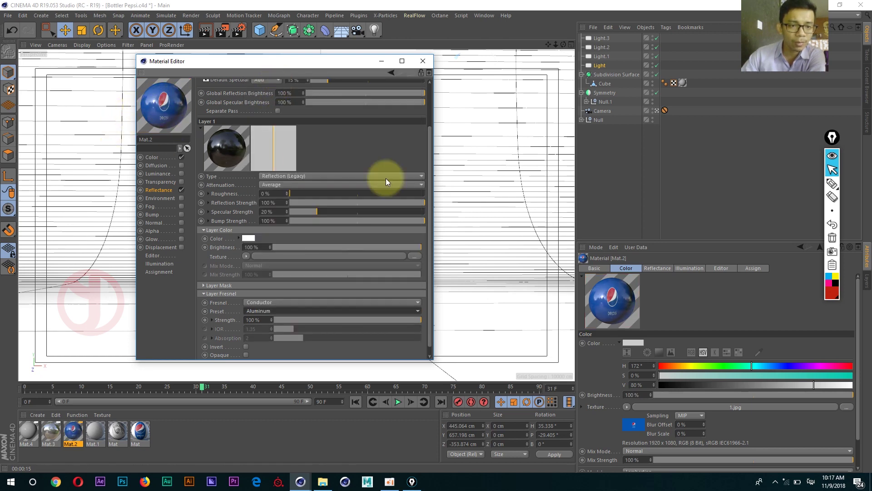
pyautogui.scroll(3, 432, 214)
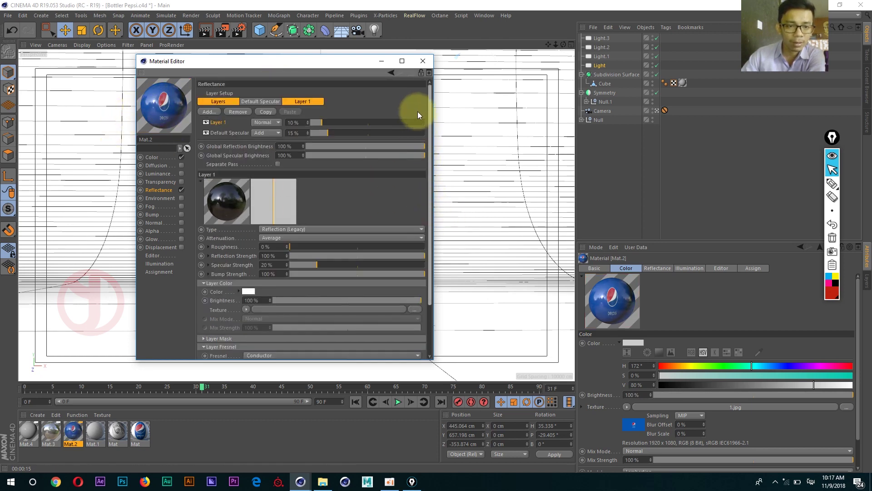
# - Move the Material Editor aside to watch the metallic render, then close it
pyautogui.moveTo(264, 73)
pyautogui.mouseDown()
pyautogui.moveTo(312, 59)
pyautogui.moveTo(587, 66)
pyautogui.mouseUp()
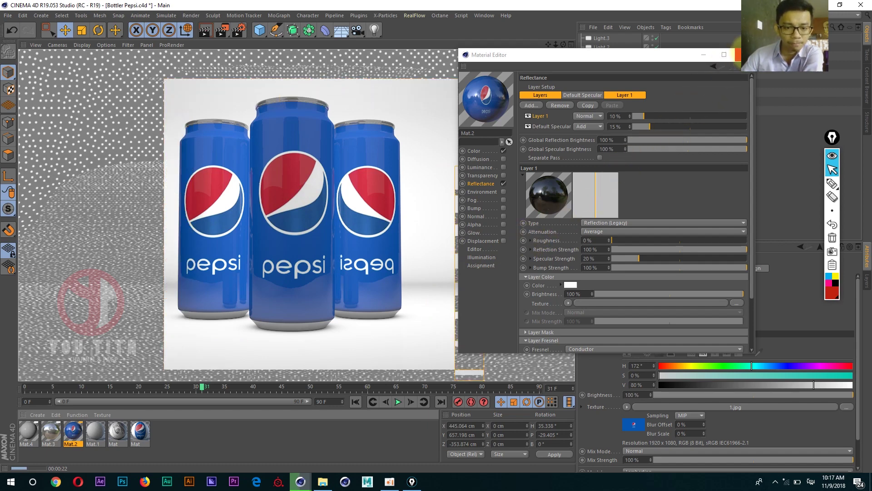
pyautogui.click(746, 55)
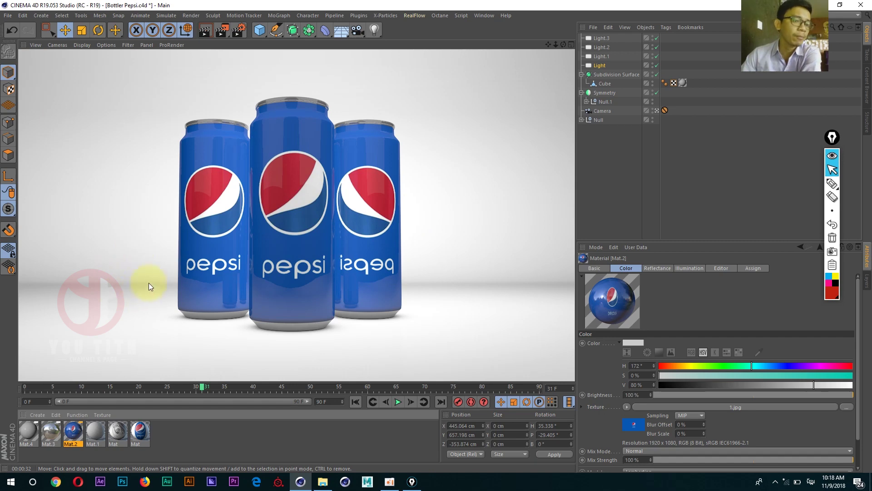
# - Set the shadow of Light and Light.1 to Shadow Maps (Soft)
pyautogui.middleClick(456, 209)
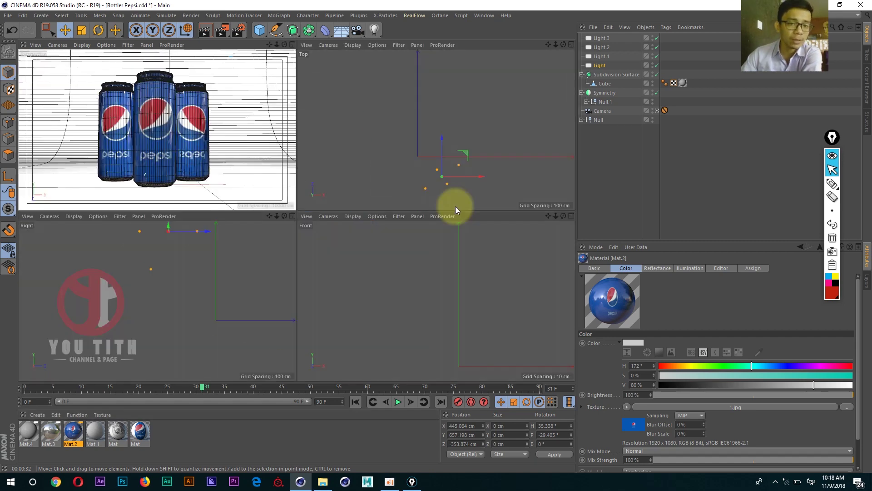
pyautogui.click(449, 181)
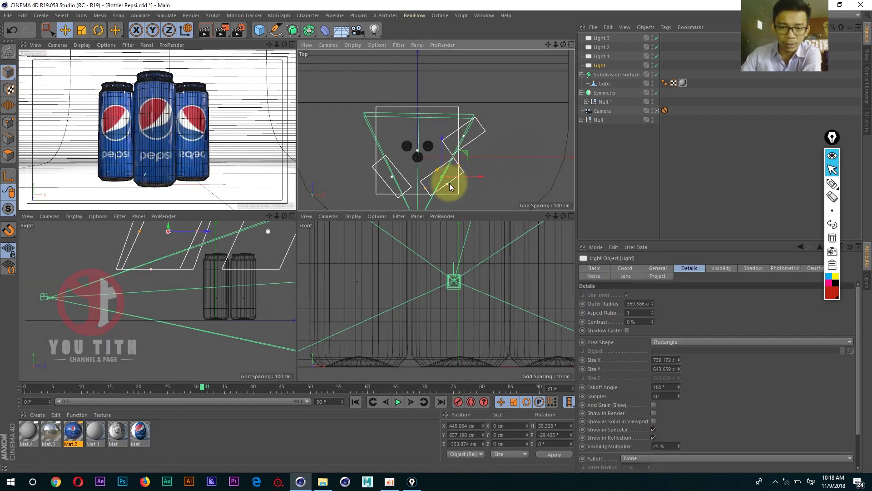
pyautogui.click(657, 269)
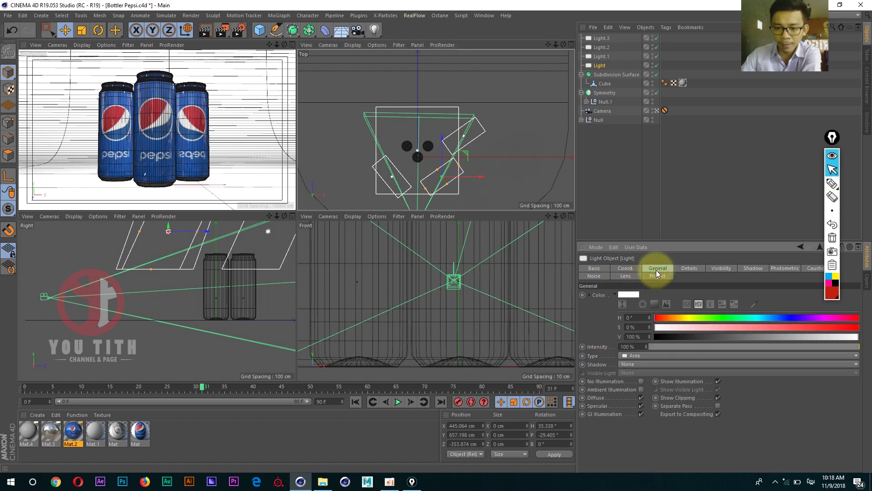
pyautogui.click(627, 364)
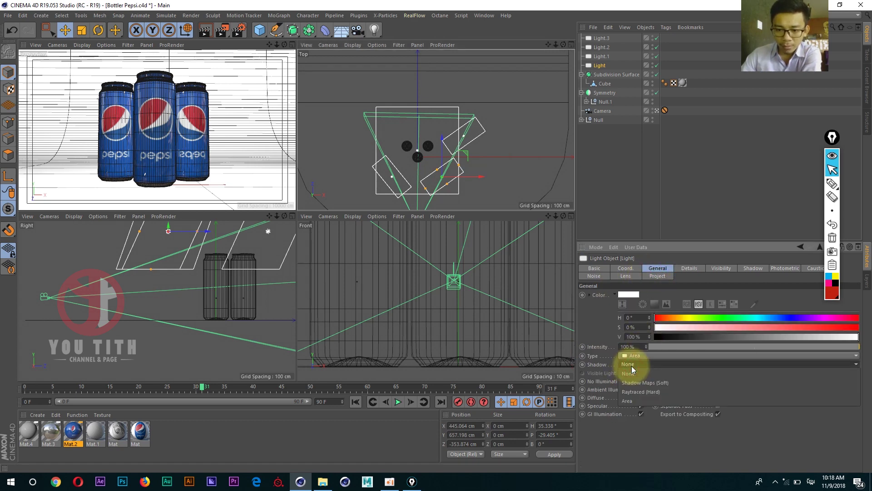
pyautogui.click(641, 384)
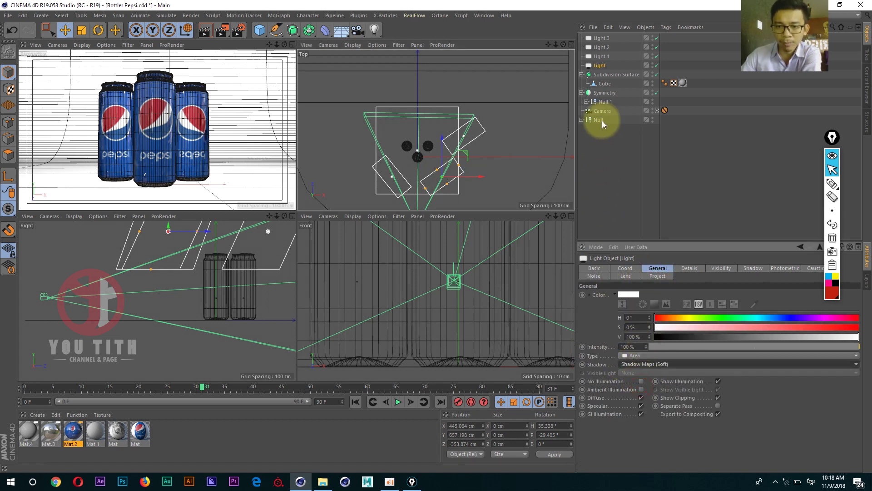
pyautogui.click(603, 57)
pyautogui.click(640, 365)
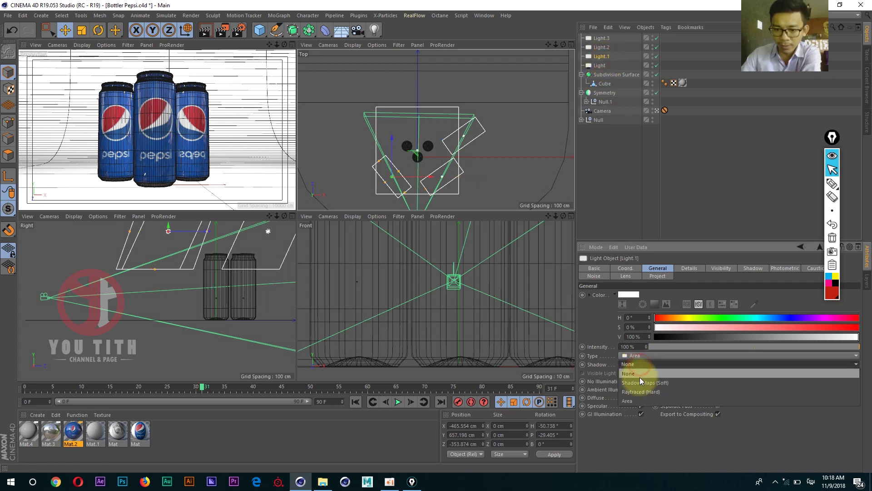
pyautogui.click(640, 380)
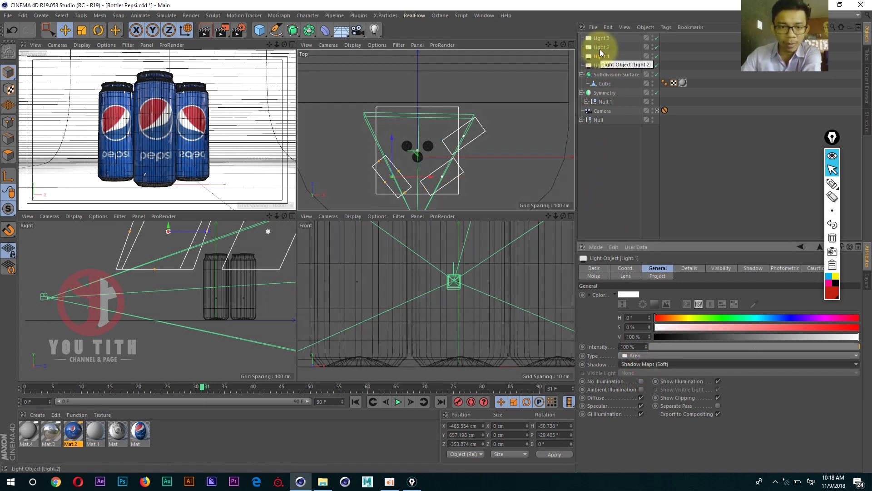
# - Check the lights' settings and give Light.2 Shadow Maps (Soft) shadows
pyautogui.click(601, 38)
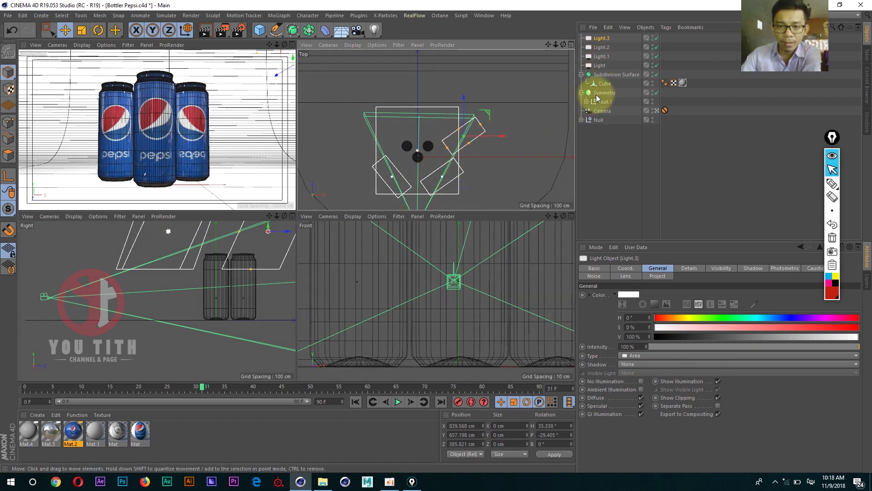
pyautogui.click(600, 65)
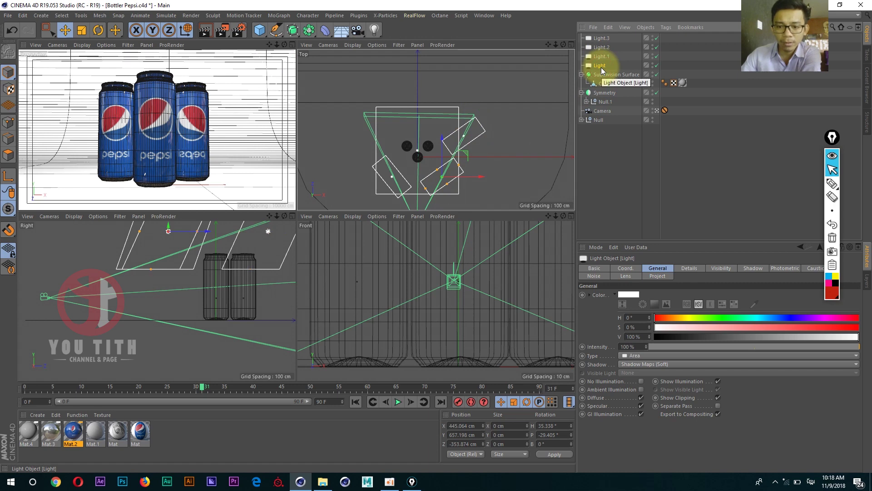
pyautogui.click(601, 56)
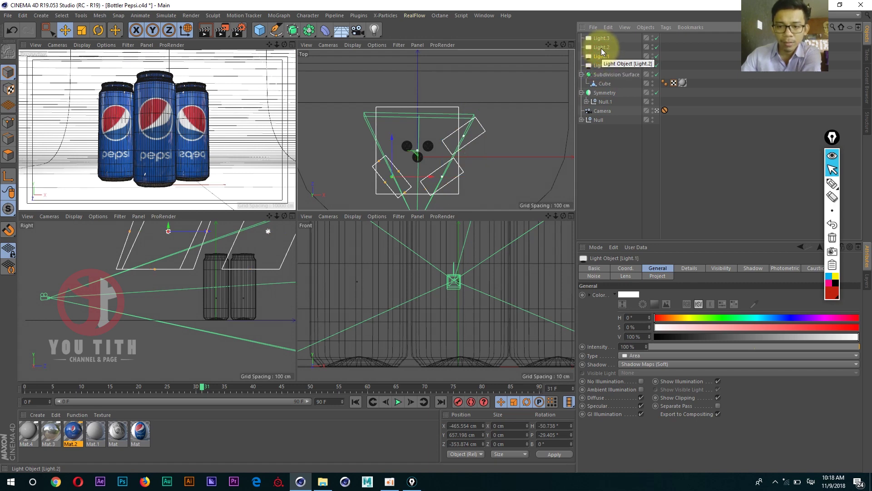
pyautogui.click(601, 48)
pyautogui.click(642, 363)
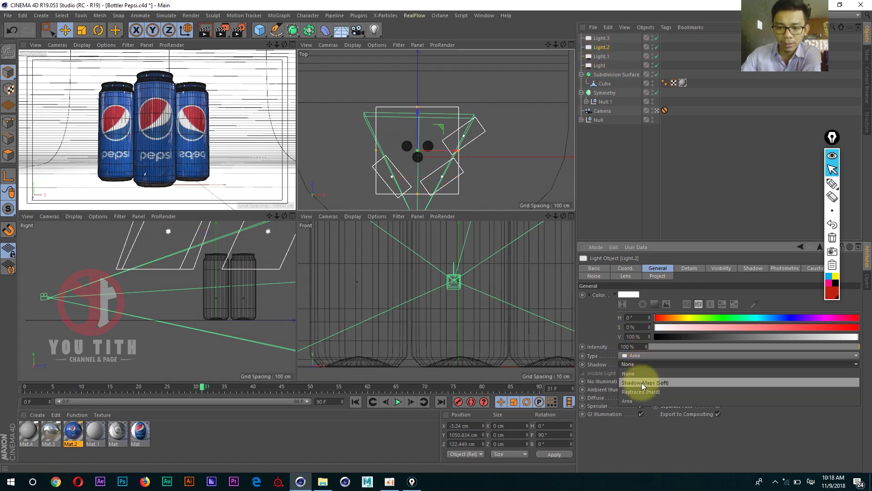
pyautogui.click(645, 385)
pyautogui.middleClick(223, 167)
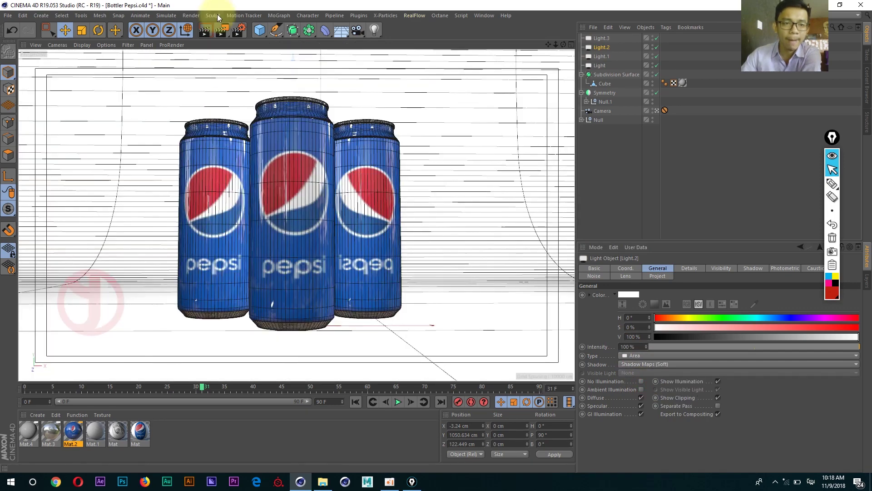
pyautogui.click(207, 31)
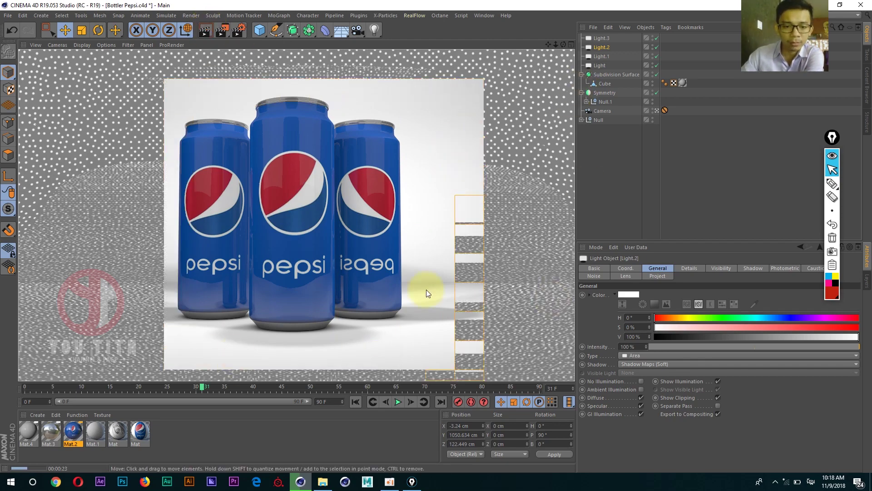
pyautogui.click(432, 231)
# - Turn off Light.2's shadows and set its intensity to 70%
pyautogui.middleClick(419, 228)
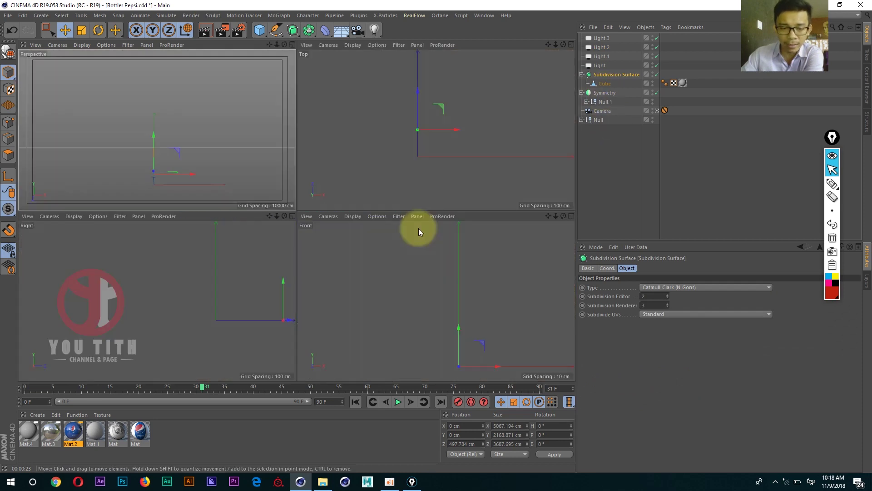
pyautogui.click(517, 143)
pyautogui.click(437, 109)
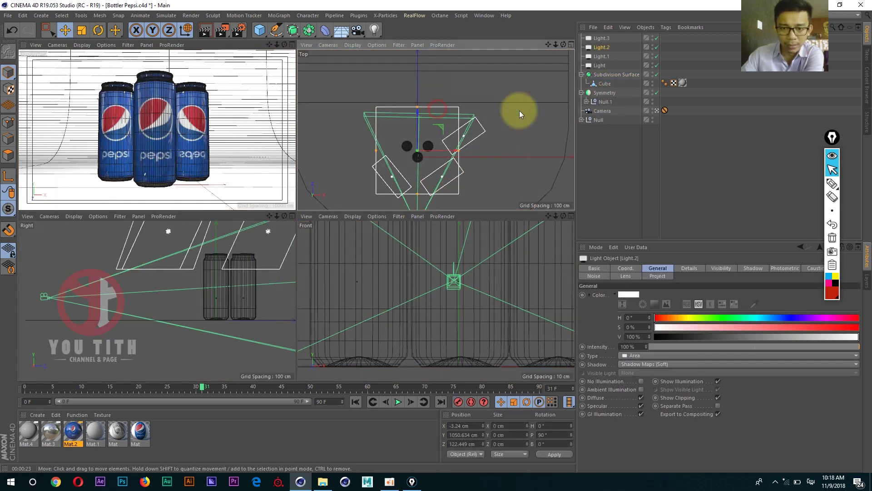
pyautogui.click(639, 364)
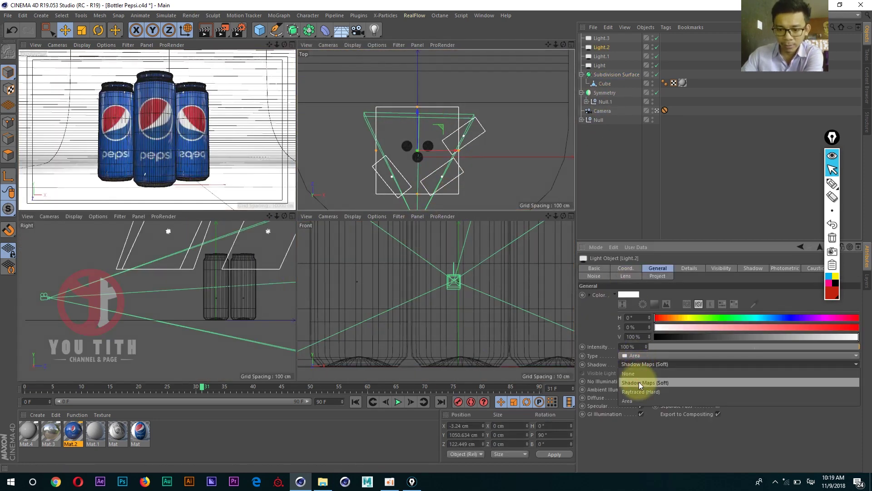
pyautogui.click(640, 376)
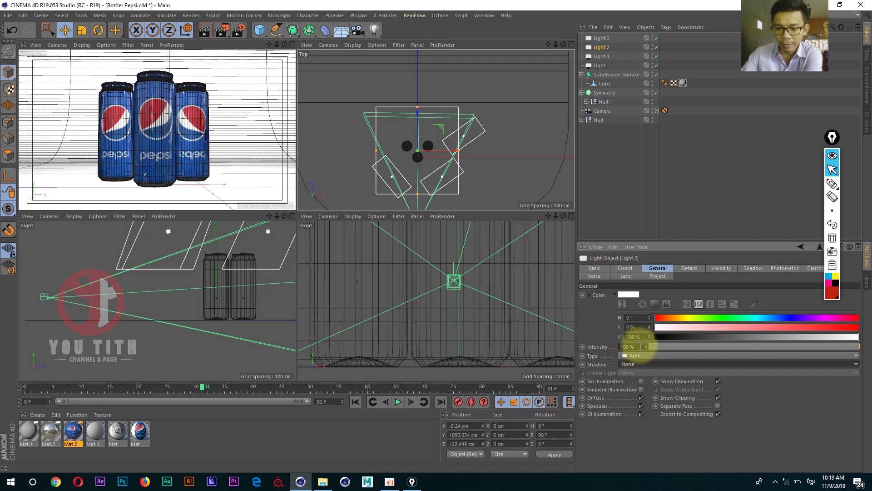
pyautogui.click(634, 346)
pyautogui.write('70')
pyautogui.press('Return')
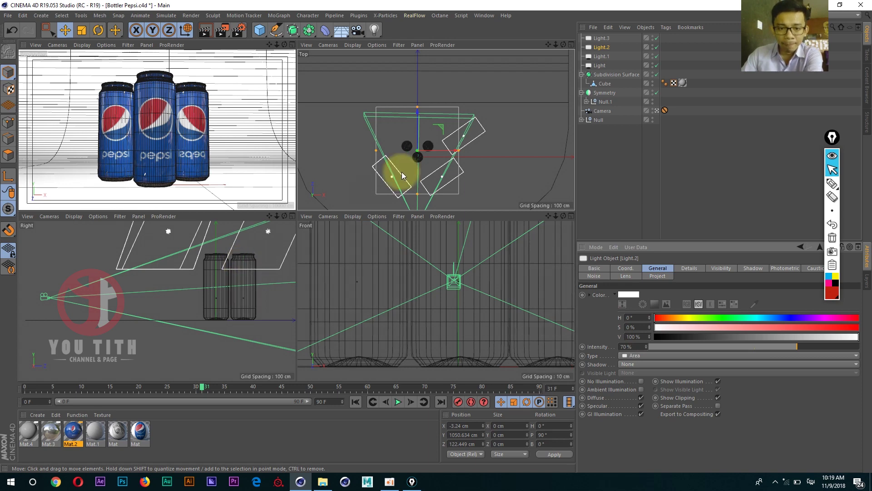
# - Lower the Light object's shadow density to 50%
pyautogui.click(474, 175)
pyautogui.click(450, 181)
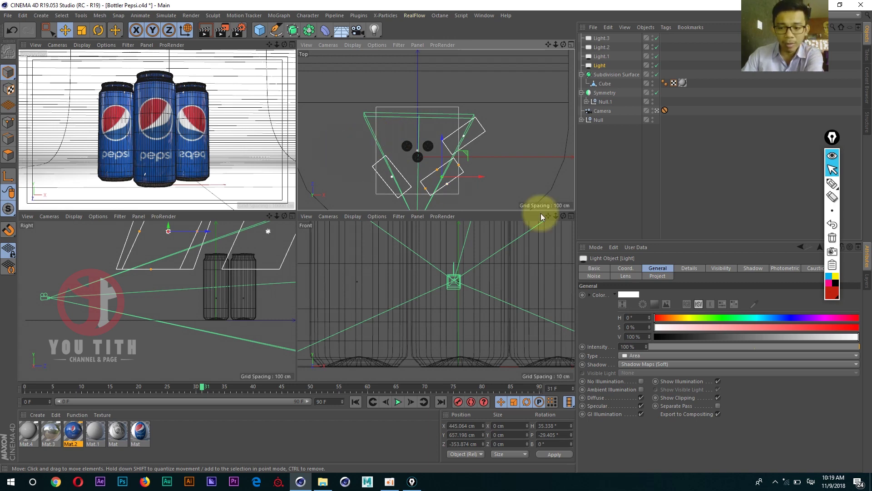
pyautogui.click(690, 271)
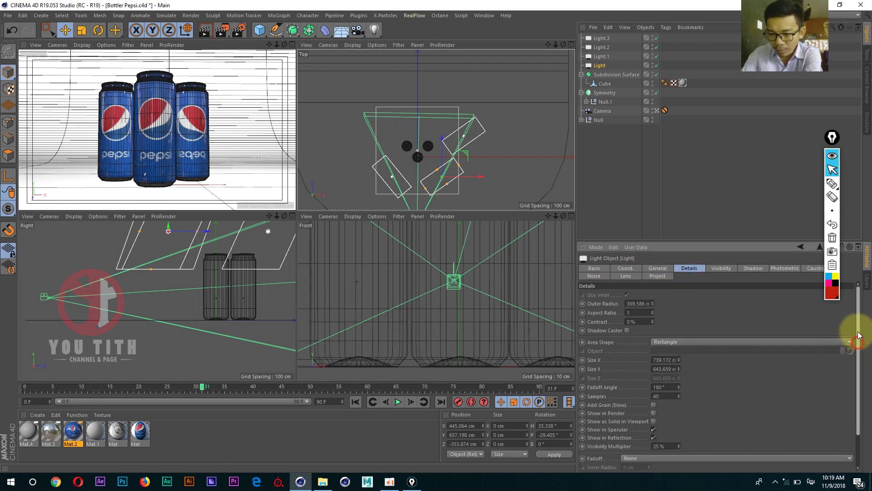
pyautogui.moveTo(858, 348); pyautogui.dragTo(849, 424)
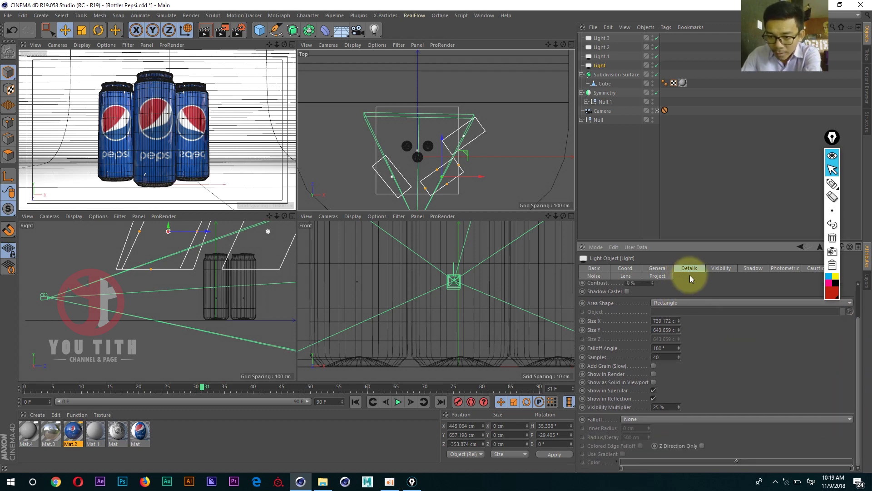
pyautogui.click(763, 268)
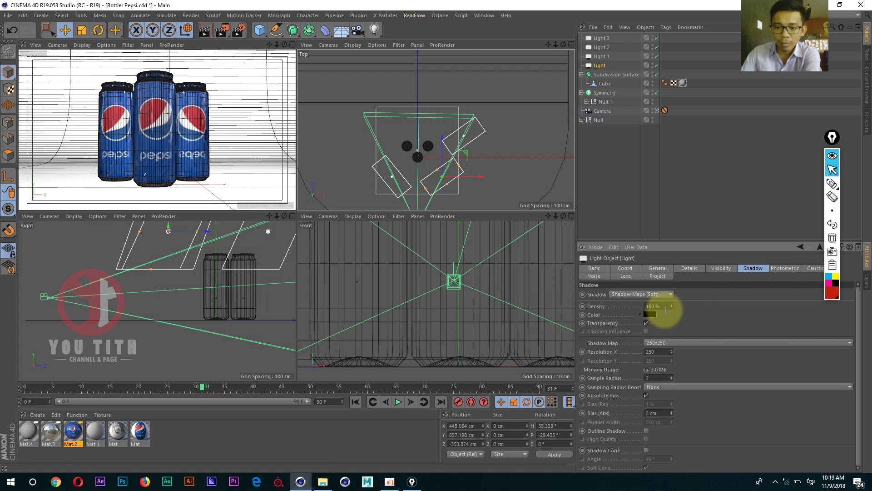
pyautogui.write('50')
pyautogui.press('Return')
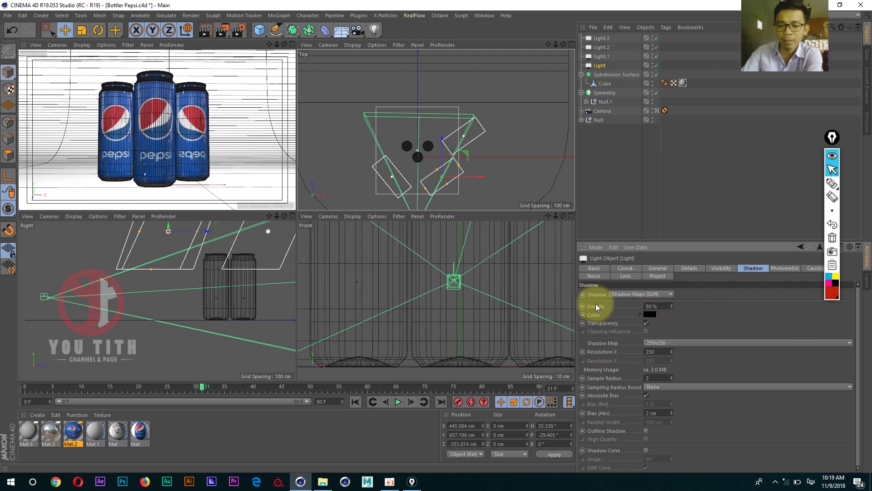
# - Lower Light.1's shadow density to 50%
pyautogui.click(602, 59)
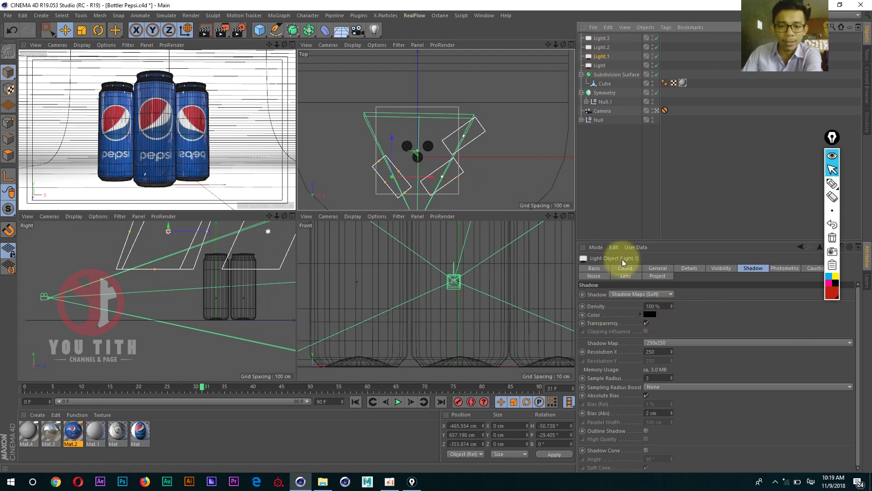
pyautogui.click(667, 307)
pyautogui.write('50')
pyautogui.press('Return')
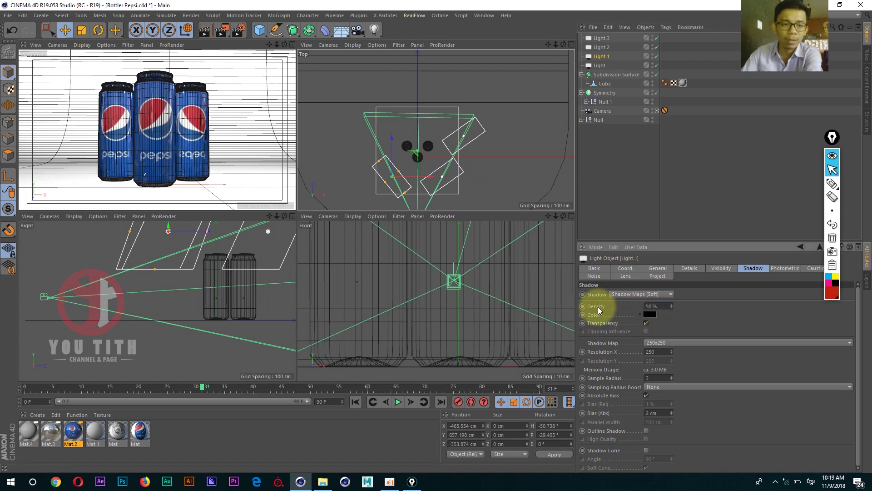
pyautogui.moveTo(650, 315)
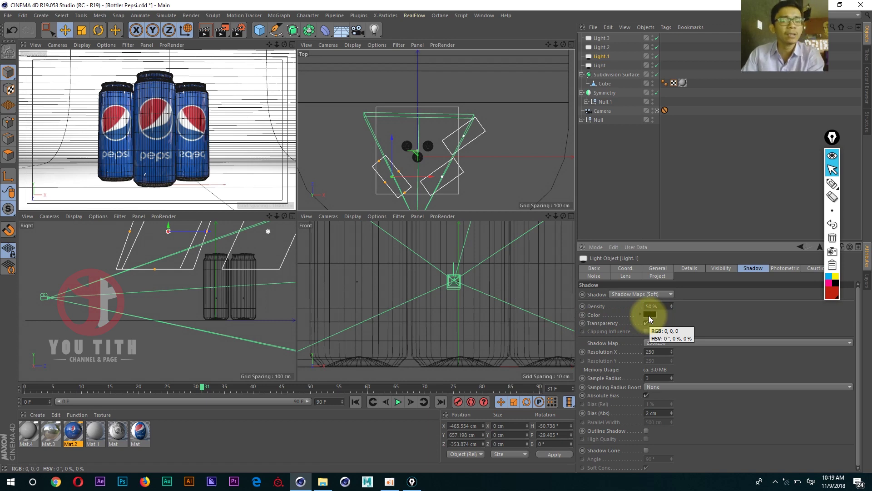
# - Render the maximized Perspective view to preview the cans with the softer 50% shadows
pyautogui.middleClick(194, 111)
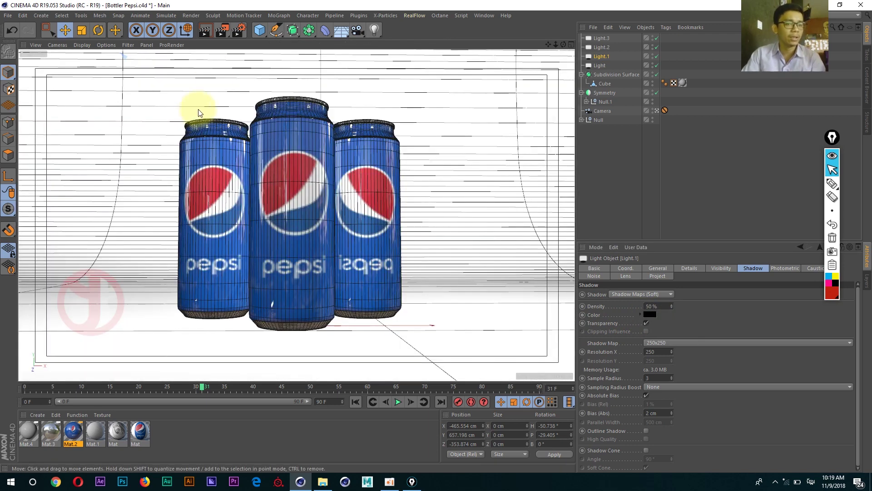
pyautogui.click(205, 30)
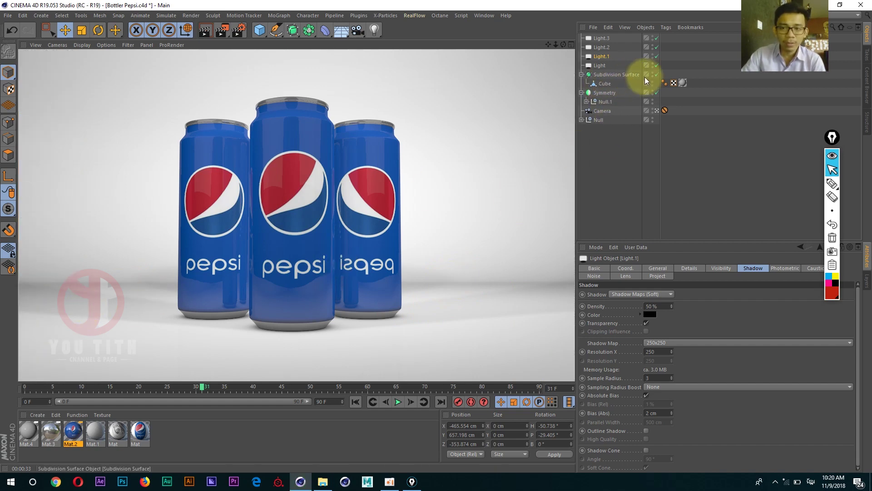
# - Leave the camera view and raise Light.2 higher above the cans
pyautogui.click(655, 110)
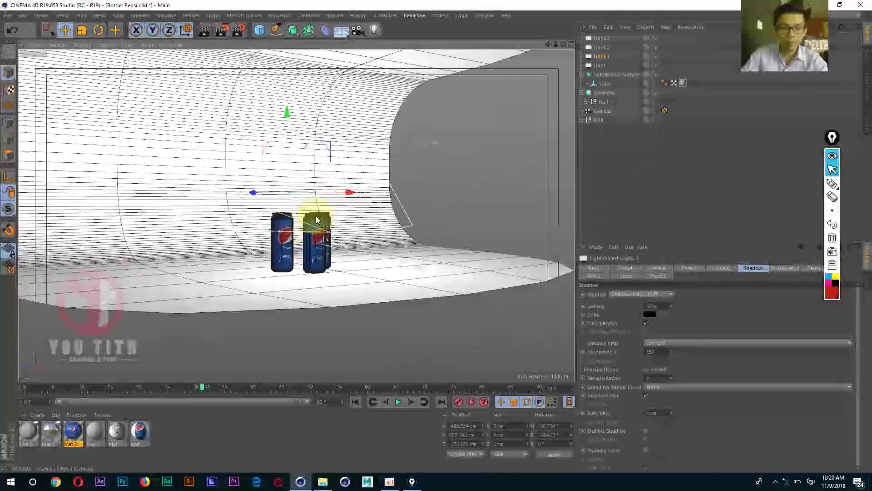
pyautogui.moveTo(364, 196)
pyautogui.keyDown('alt'); pyautogui.mouseDown()
pyautogui.moveTo(314, 225)
pyautogui.moveTo(333, 173)
pyautogui.mouseUp(); pyautogui.keyUp('alt')
pyautogui.click(332, 173)
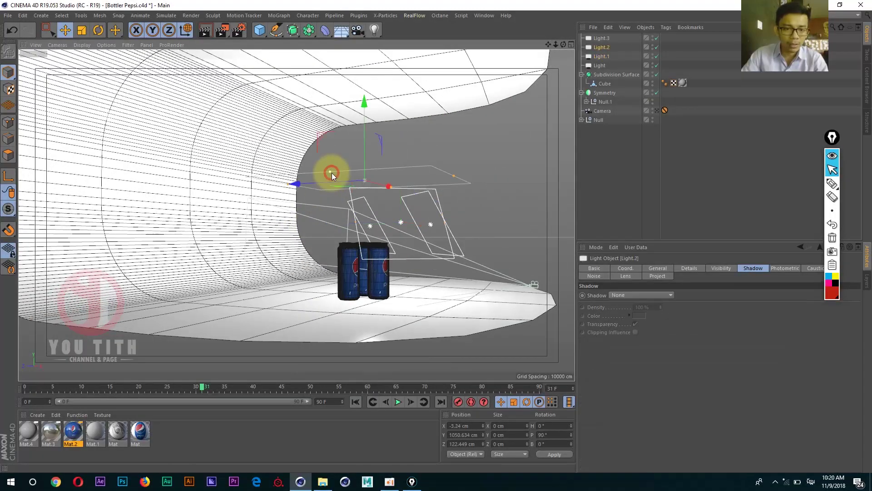
pyautogui.moveTo(359, 146); pyautogui.dragTo(369, 90)
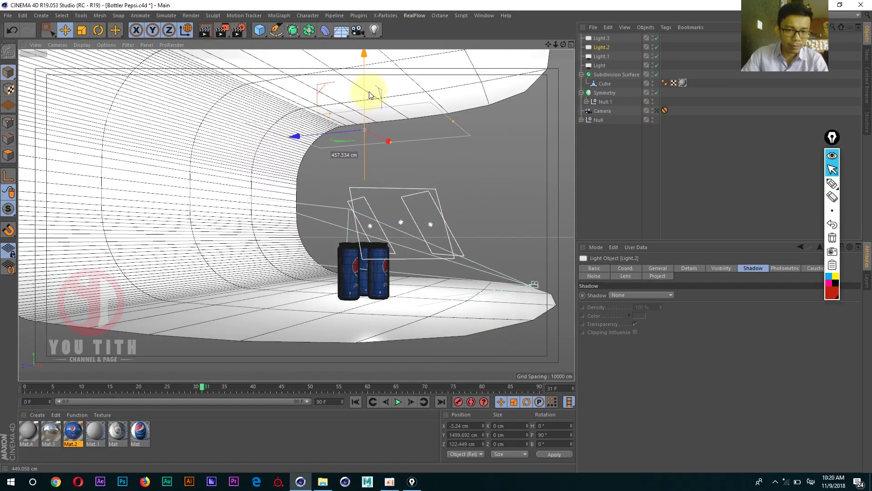
# - Re-angle Light.3 and move it beside the cans to X 1351.3, Y 844.127, Z 1100.757 cm
pyautogui.keyDown('alt'); pyautogui.moveTo(366, 172); pyautogui.dragTo(350, 176); pyautogui.keyUp('alt')
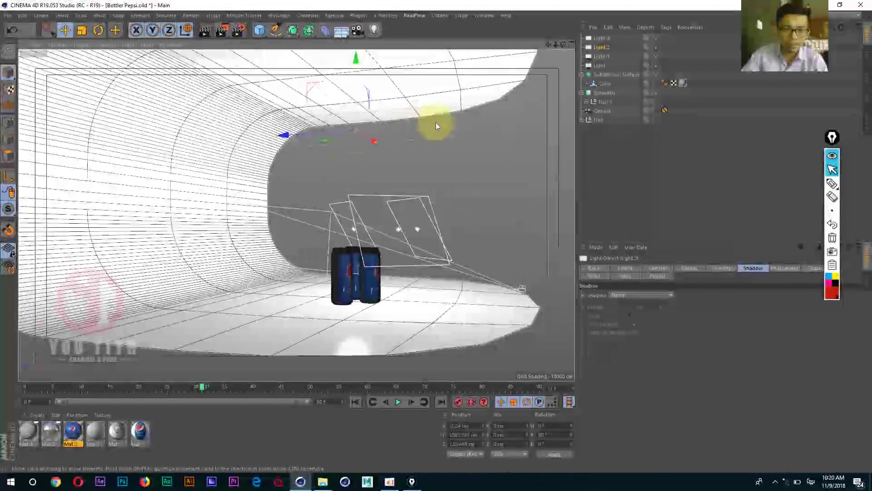
pyautogui.moveTo(477, 121)
pyautogui.keyDown('alt'); pyautogui.mouseDown()
pyautogui.moveTo(400, 201)
pyautogui.moveTo(376, 195)
pyautogui.moveTo(419, 166)
pyautogui.mouseUp(); pyautogui.keyUp('alt')
pyautogui.moveTo(363, 248)
pyautogui.keyDown('alt'); pyautogui.mouseDown()
pyautogui.moveTo(429, 286)
pyautogui.moveTo(468, 272)
pyautogui.moveTo(328, 204)
pyautogui.moveTo(327, 244)
pyautogui.moveTo(342, 220)
pyautogui.mouseUp(); pyautogui.keyUp('alt')
pyautogui.click(313, 227)
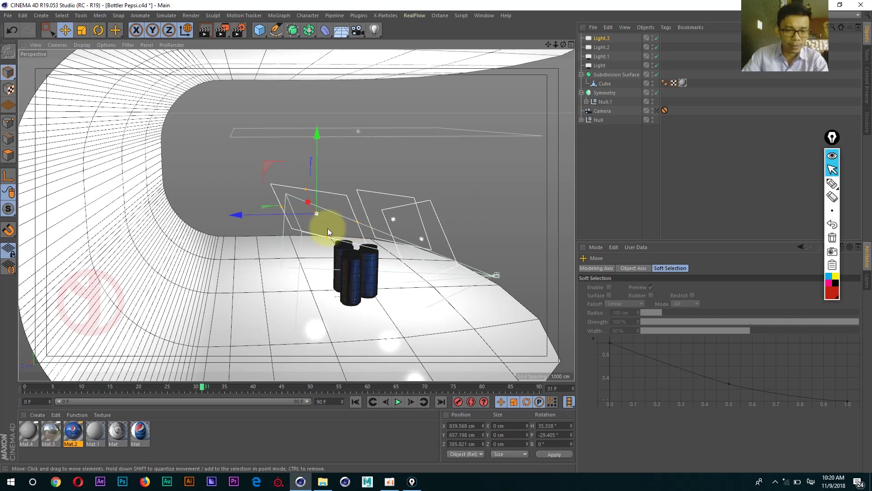
pyautogui.press('r')
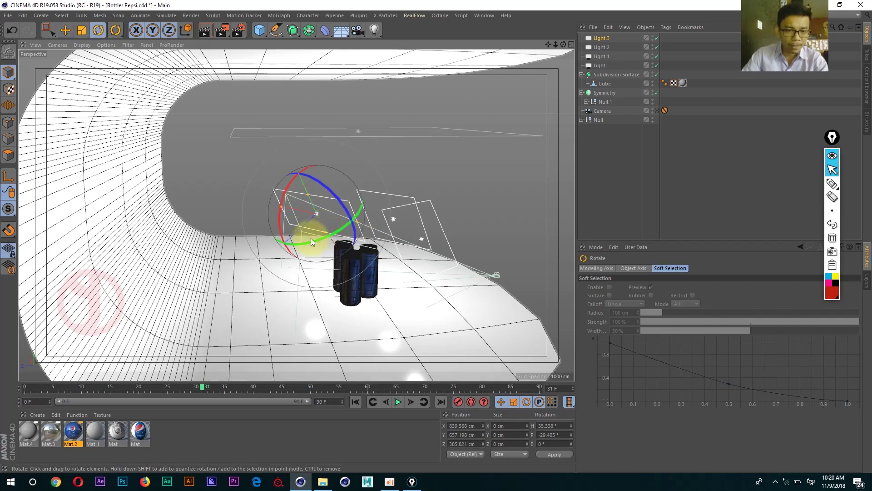
pyautogui.moveTo(342, 229)
pyautogui.mouseDown()
pyautogui.moveTo(356, 238)
pyautogui.moveTo(218, 264)
pyautogui.moveTo(320, 262)
pyautogui.moveTo(274, 200)
pyautogui.moveTo(280, 196)
pyautogui.mouseUp()
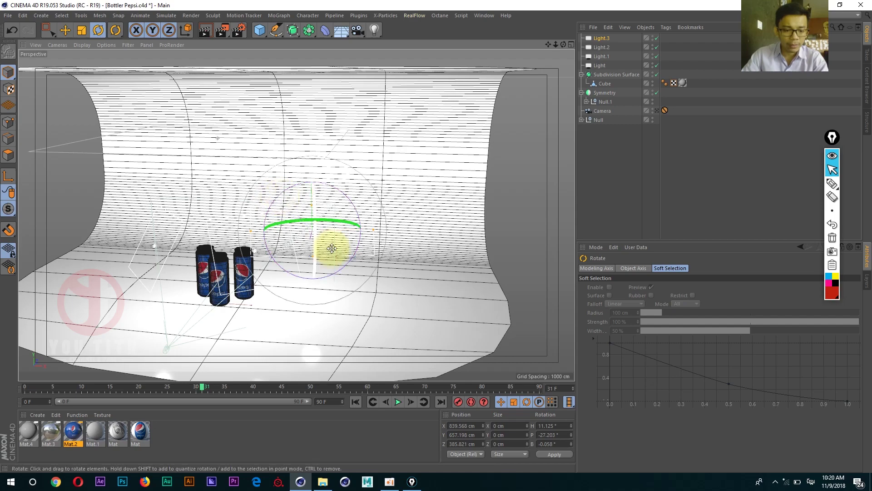
pyautogui.press('e')
pyautogui.moveTo(356, 239)
pyautogui.mouseDown()
pyautogui.moveTo(452, 239)
pyautogui.moveTo(264, 258)
pyautogui.moveTo(329, 271)
pyautogui.moveTo(335, 259)
pyautogui.moveTo(399, 243)
pyautogui.moveTo(410, 214)
pyautogui.mouseUp()
pyautogui.moveTo(350, 189)
pyautogui.mouseDown()
pyautogui.moveTo(292, 195)
pyautogui.moveTo(317, 224)
pyautogui.moveTo(338, 215)
pyautogui.moveTo(329, 166)
pyautogui.moveTo(345, 233)
pyautogui.mouseUp()
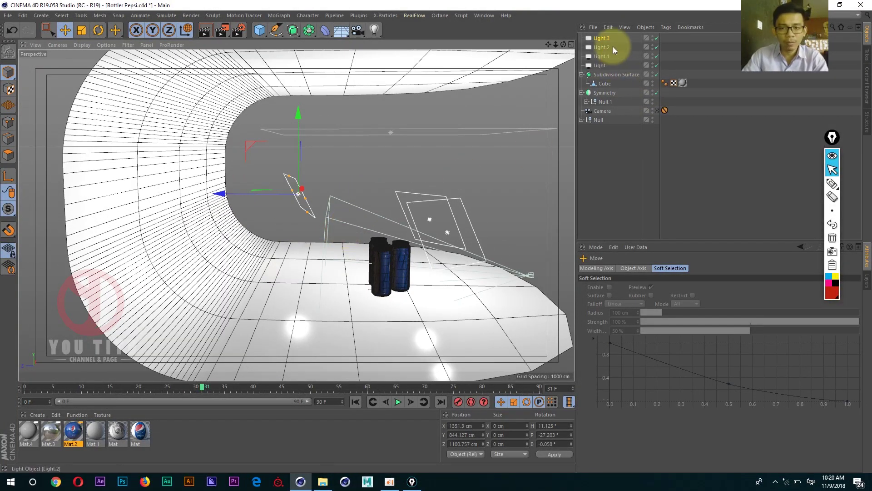
# - Duplicate Light.3 as Light.4 and shift it along the depth axis
pyautogui.click(600, 40)
pyautogui.keyDown('ctrl'); pyautogui.moveTo(600, 44); pyautogui.dragTo(601, 47); pyautogui.keyUp('ctrl')
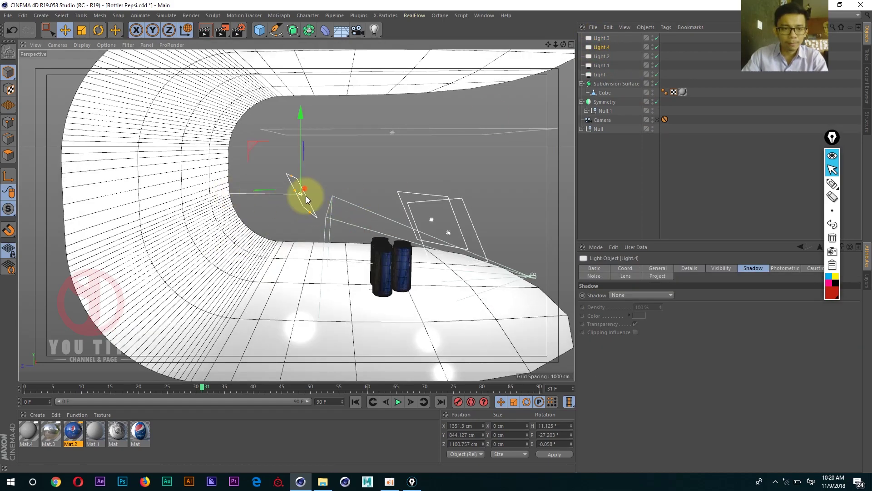
pyautogui.moveTo(306, 196)
pyautogui.keyDown('alt'); pyautogui.mouseDown()
pyautogui.moveTo(233, 218)
pyautogui.moveTo(287, 218)
pyautogui.moveTo(418, 181)
pyautogui.moveTo(239, 230)
pyautogui.moveTo(219, 247)
pyautogui.moveTo(286, 246)
pyautogui.mouseUp(); pyautogui.keyUp('alt')
pyautogui.press('r')
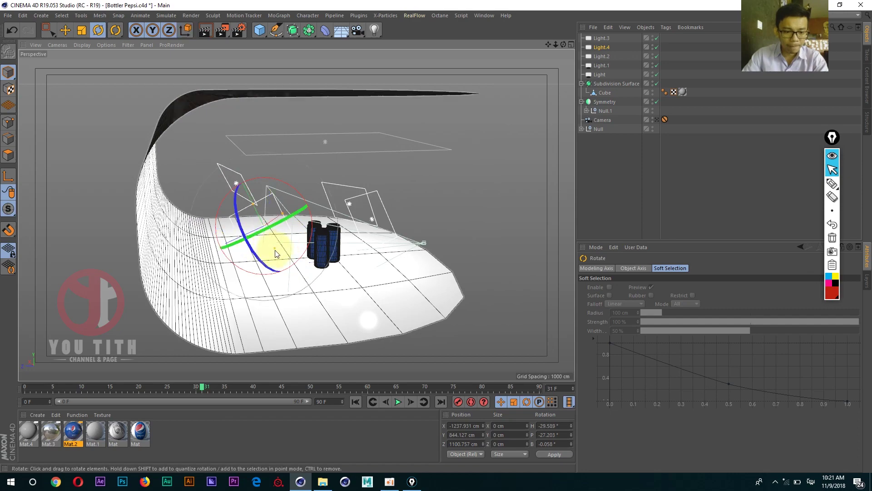
pyautogui.keyDown('alt'); pyautogui.moveTo(253, 244); pyautogui.dragTo(284, 265); pyautogui.keyUp('alt')
pyautogui.press('e')
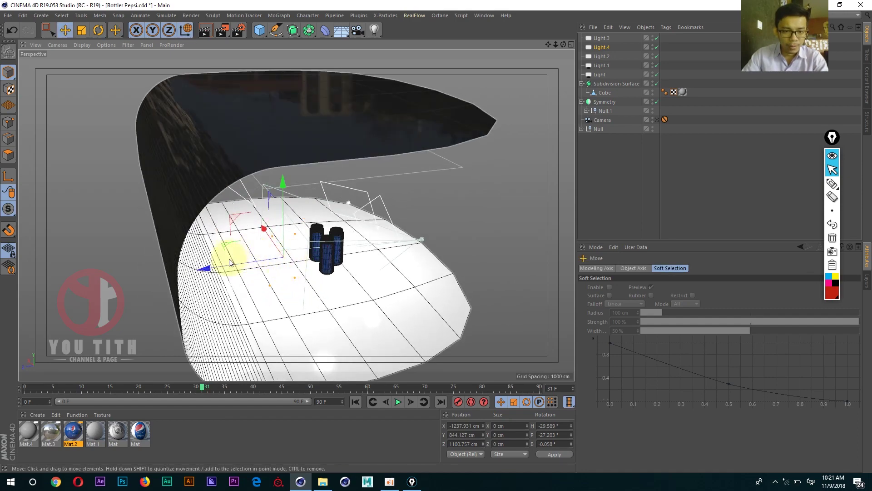
pyautogui.moveTo(220, 259)
pyautogui.mouseDown()
pyautogui.moveTo(264, 269)
pyautogui.moveTo(252, 251)
pyautogui.moveTo(185, 237)
pyautogui.moveTo(253, 263)
pyautogui.moveTo(263, 253)
pyautogui.moveTo(191, 212)
pyautogui.moveTo(230, 201)
pyautogui.mouseUp()
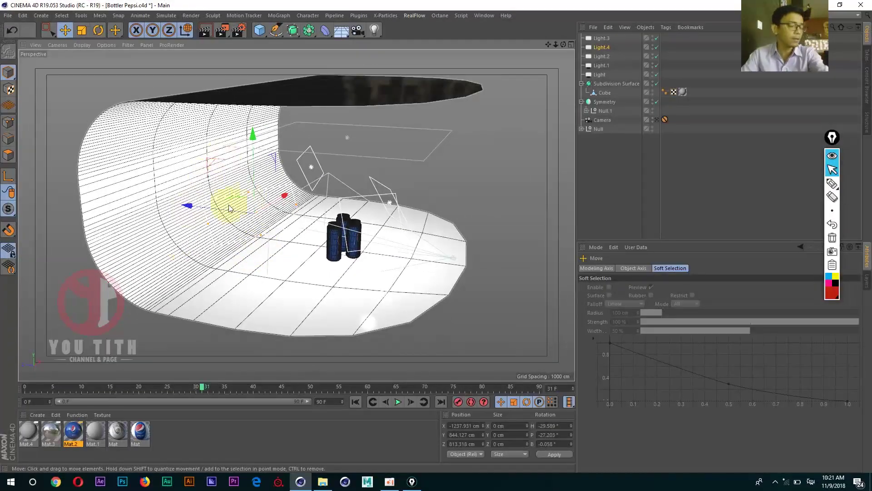
# - Duplicate Light.1 as Light.5 and move the copy to a new position
pyautogui.moveTo(302, 195)
pyautogui.keyDown('alt'); pyautogui.mouseDown()
pyautogui.moveTo(231, 240)
pyautogui.moveTo(245, 247)
pyautogui.moveTo(318, 230)
pyautogui.moveTo(352, 238)
pyautogui.moveTo(230, 237)
pyautogui.moveTo(391, 249)
pyautogui.moveTo(340, 259)
pyautogui.moveTo(370, 237)
pyautogui.moveTo(342, 257)
pyautogui.mouseUp(); pyautogui.keyUp('alt')
pyautogui.click(371, 236)
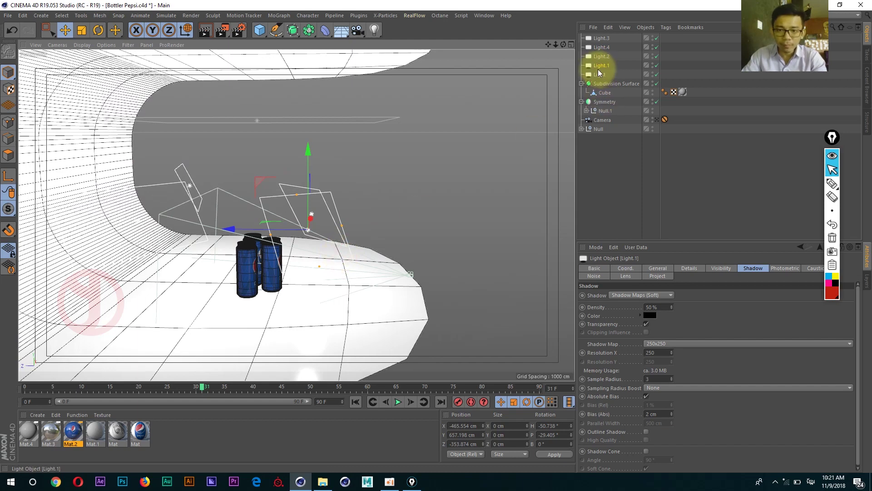
pyautogui.keyDown('ctrl'); pyautogui.moveTo(601, 65); pyautogui.dragTo(600, 78); pyautogui.keyUp('ctrl')
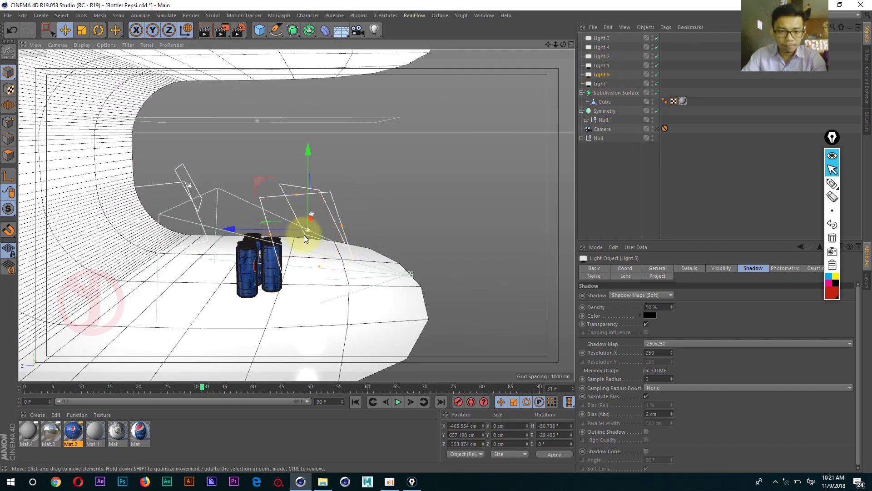
pyautogui.moveTo(258, 226)
pyautogui.mouseDown()
pyautogui.moveTo(329, 236)
pyautogui.moveTo(361, 259)
pyautogui.mouseUp()
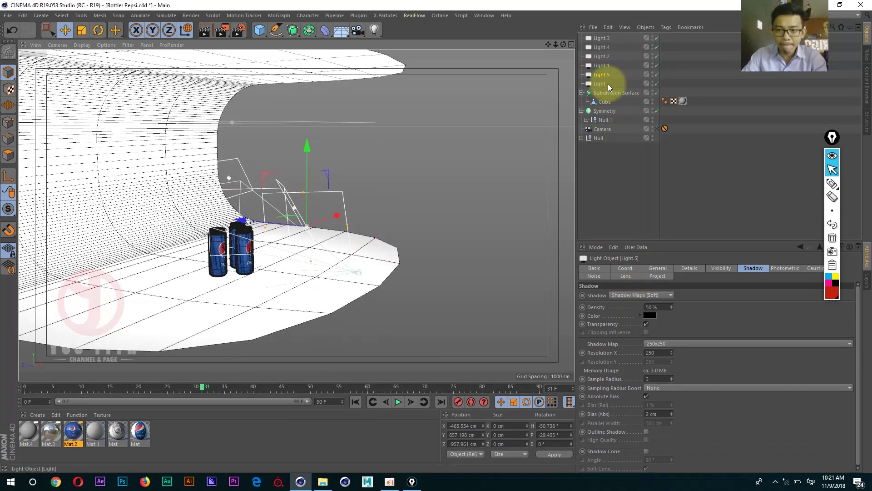
# - Reset Light.5's rotation to zero and slide it to the centre in the top view
pyautogui.click(603, 75)
pyautogui.click(634, 269)
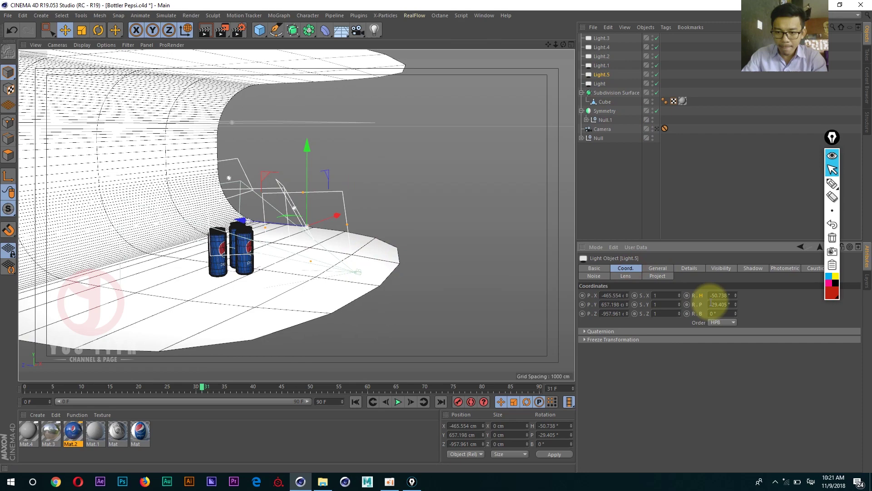
pyautogui.rightClick(736, 295)
pyautogui.scroll(-5, 358, 235)
pyautogui.scroll(-5, 282, 237)
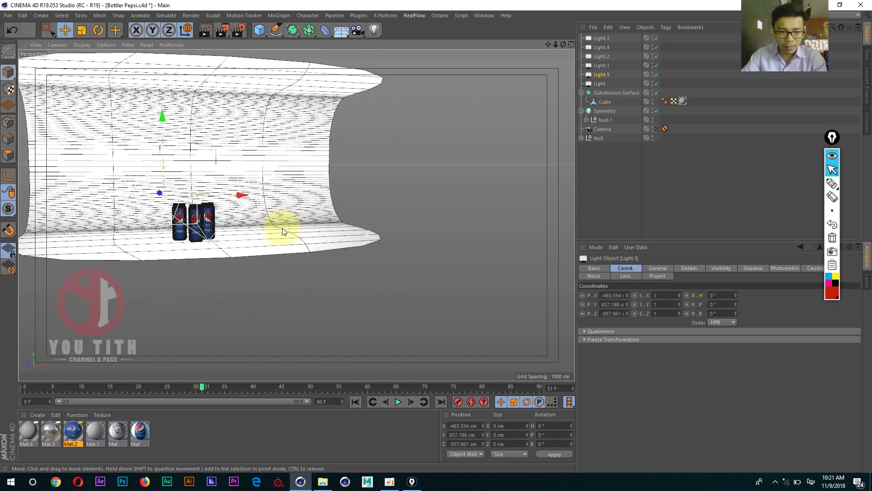
pyautogui.scroll(-5, 360, 214)
pyautogui.middleClick(402, 118)
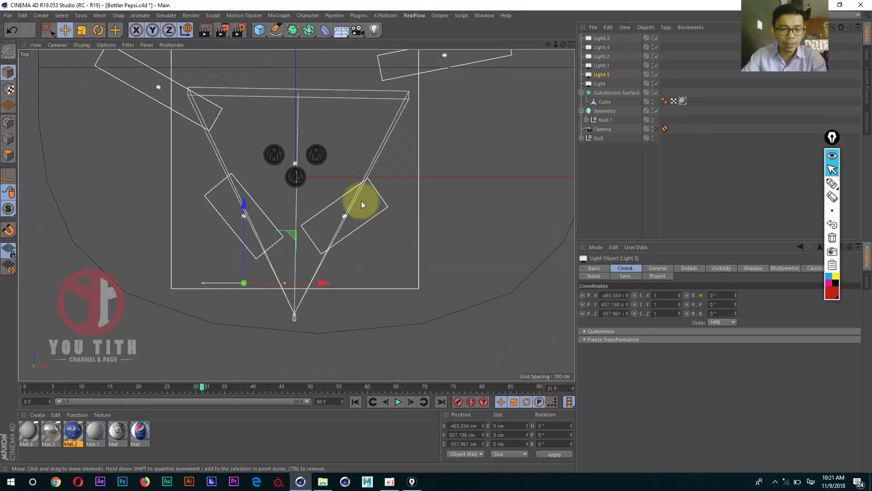
pyautogui.moveTo(348, 218)
pyautogui.mouseDown()
pyautogui.moveTo(362, 209)
pyautogui.moveTo(351, 240)
pyautogui.mouseUp()
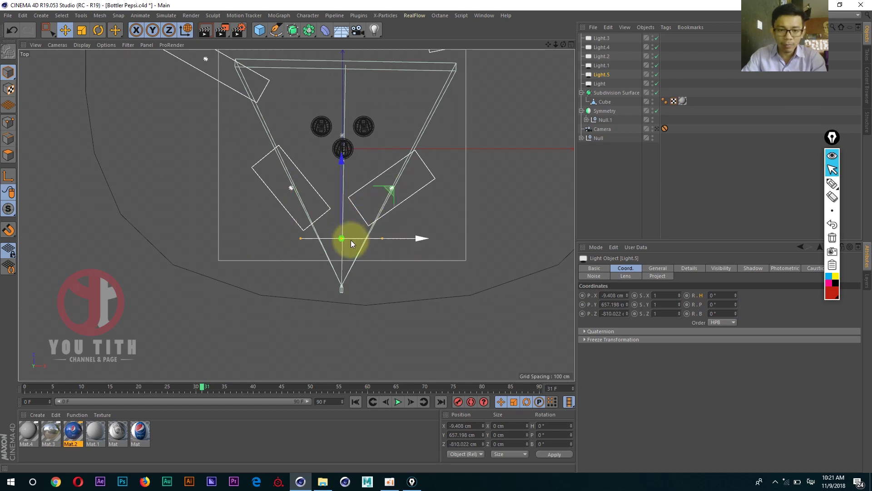
# - Shrink Light.5's rectangle, lower it to Y 488.21 cm and tilt it to -13.2° pitch
pyautogui.middleClick(351, 258)
pyautogui.middleClick(427, 288)
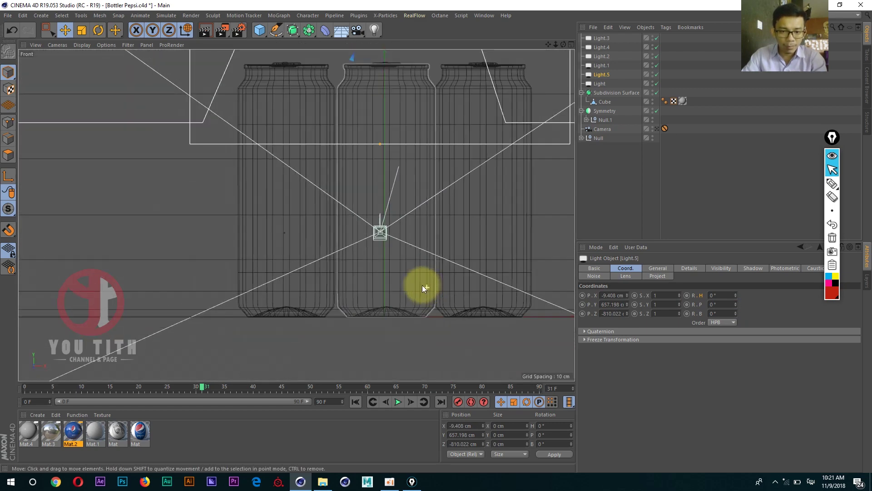
pyautogui.scroll(-3, 374, 278)
pyautogui.scroll(-3, 361, 265)
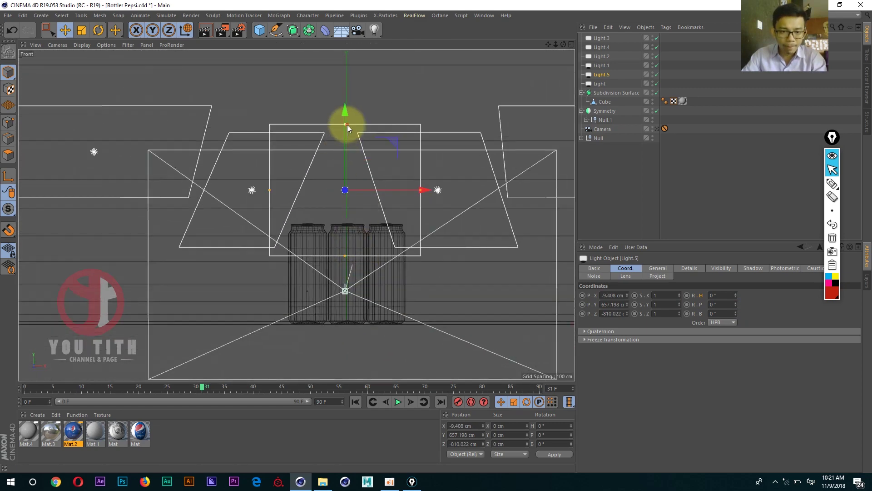
pyautogui.moveTo(347, 124); pyautogui.dragTo(339, 162)
pyautogui.moveTo(345, 132)
pyautogui.mouseDown()
pyautogui.moveTo(343, 226)
pyautogui.moveTo(348, 200)
pyautogui.mouseUp()
pyautogui.press('r')
pyautogui.middleClick(345, 201)
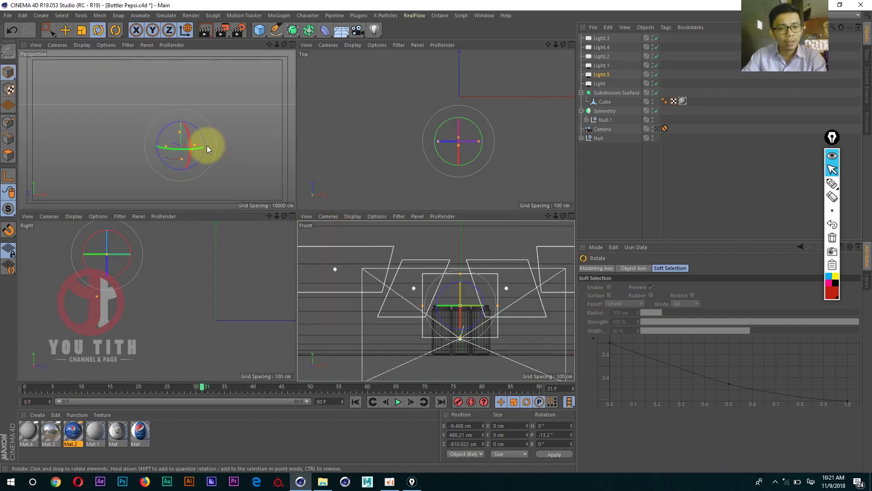
pyautogui.middleClick(203, 175)
pyautogui.scroll(3, 352, 217)
pyautogui.moveTo(352, 217)
pyautogui.keyDown('alt'); pyautogui.mouseDown()
pyautogui.moveTo(320, 228)
pyautogui.moveTo(380, 243)
pyautogui.moveTo(405, 214)
pyautogui.moveTo(353, 306)
pyautogui.mouseUp(); pyautogui.keyUp('alt')
# - Scale the backdrop Cube to 1.5 on X, Y and Z
pyautogui.click(353, 307)
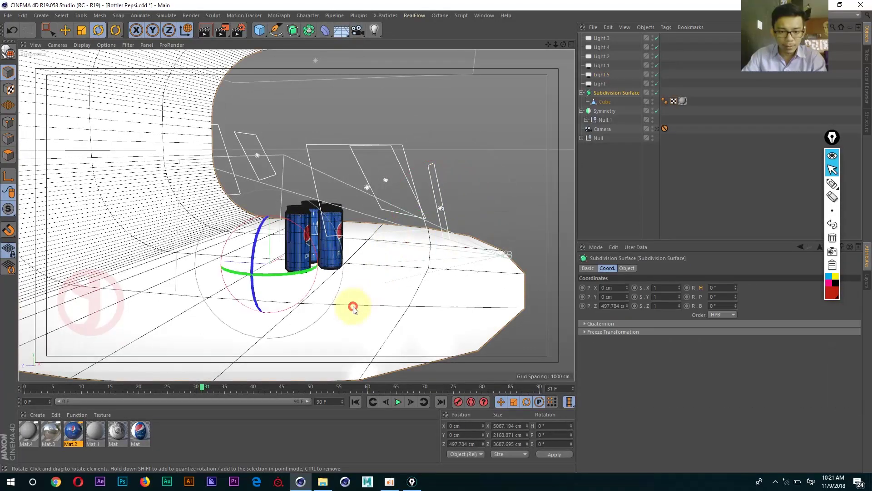
pyautogui.scroll(-2, 353, 308)
pyautogui.scroll(-2, 354, 311)
pyautogui.press('e')
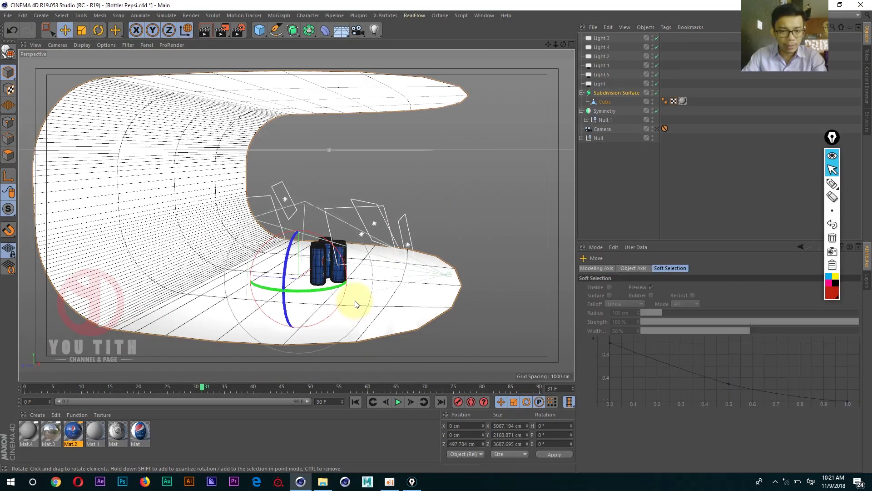
pyautogui.press('r')
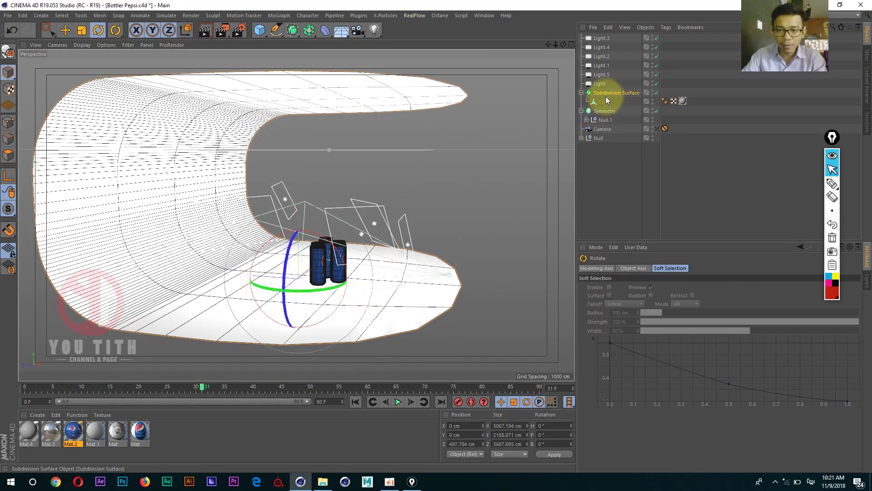
pyautogui.click(605, 101)
pyautogui.click(666, 288)
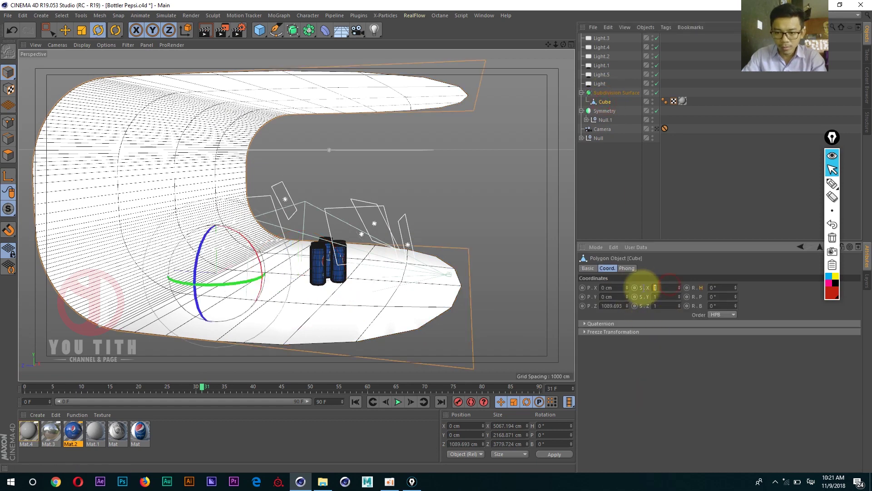
pyautogui.press('Return')
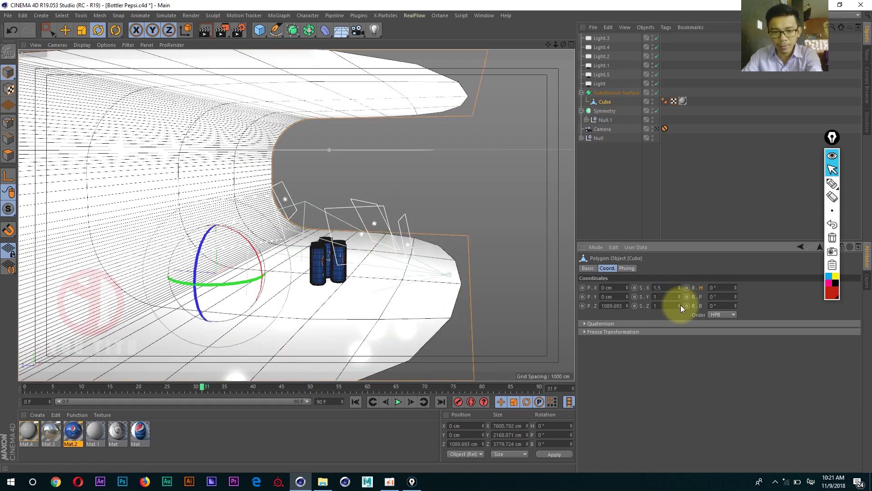
pyautogui.write('.5')
pyautogui.press('Return')
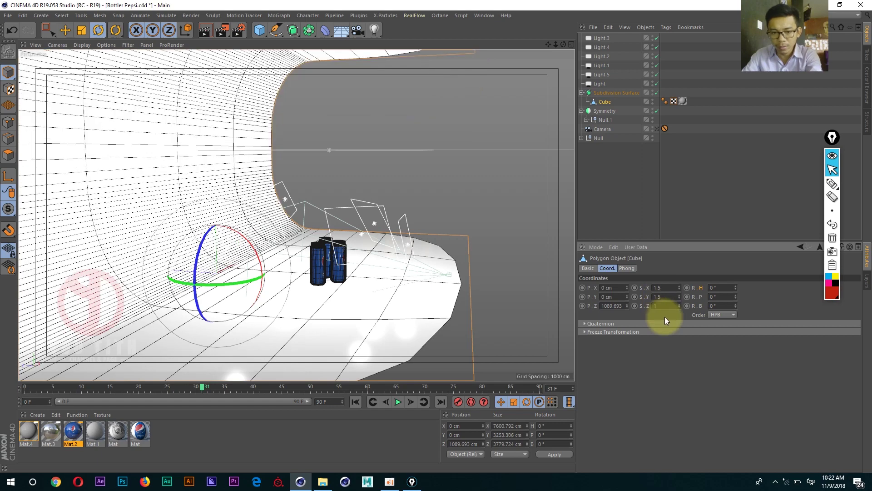
pyautogui.click(664, 305)
pyautogui.press('Return')
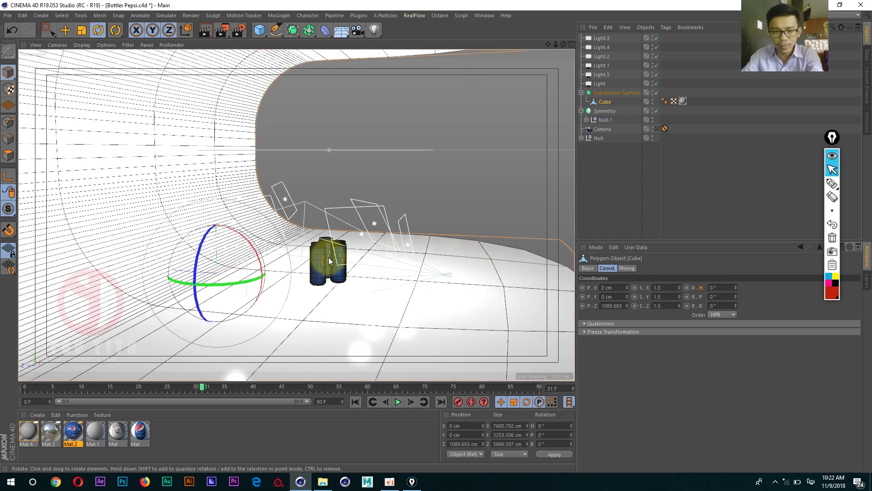
# - Select Light.1 and show its Details settings
pyautogui.scroll(-2, 328, 257)
pyautogui.scroll(-2, 329, 262)
pyautogui.keyDown('alt'); pyautogui.moveTo(377, 236); pyautogui.dragTo(456, 180); pyautogui.keyUp('alt')
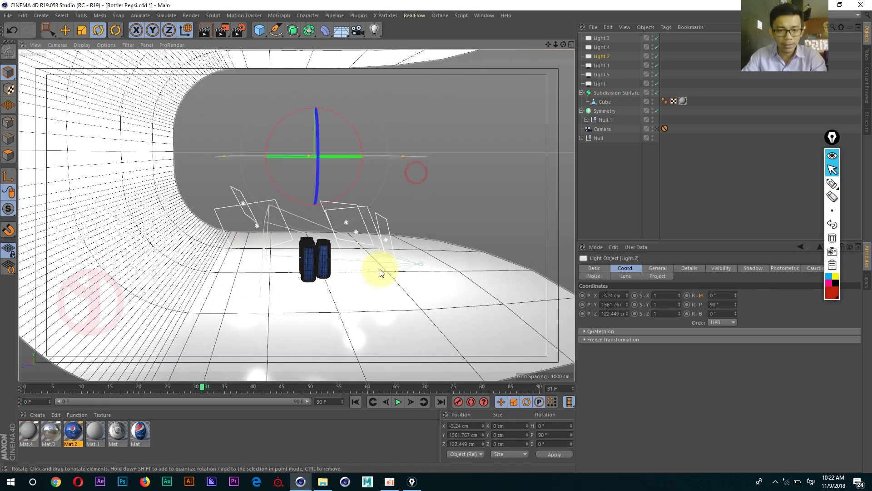
pyautogui.click(460, 177)
pyautogui.click(410, 196)
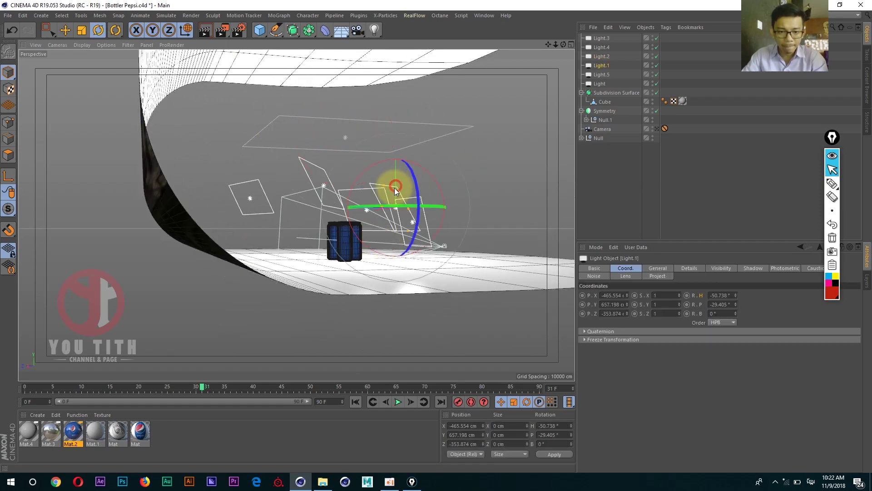
pyautogui.moveTo(410, 195)
pyautogui.keyDown('alt'); pyautogui.mouseDown()
pyautogui.moveTo(315, 236)
pyautogui.moveTo(346, 227)
pyautogui.mouseUp(); pyautogui.keyUp('alt')
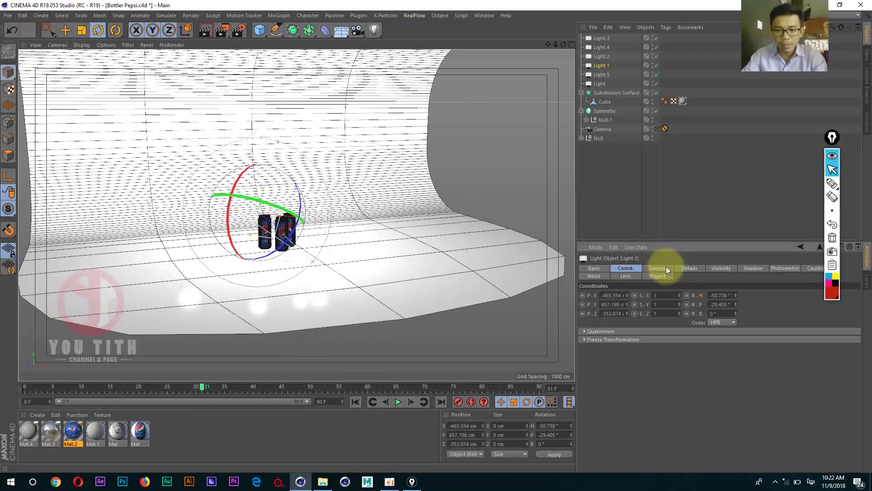
pyautogui.click(686, 268)
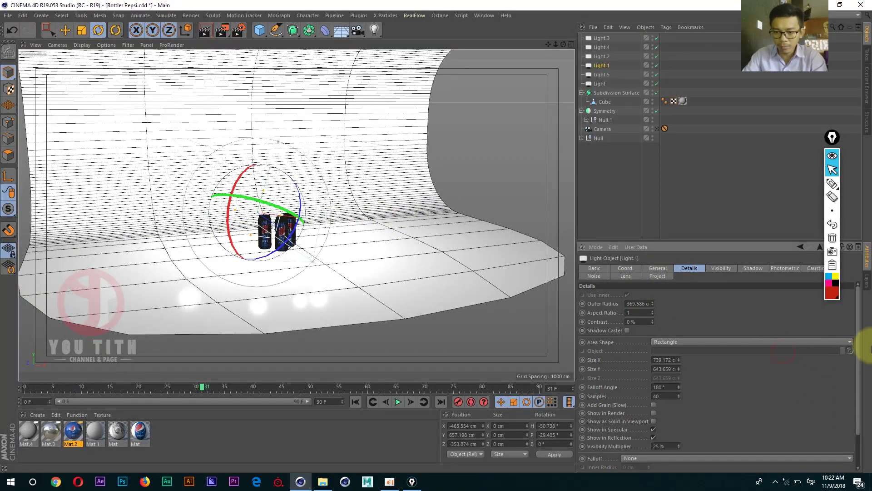
# - Set Light.1's falloff to Inverse Square (Physically Accurate)
pyautogui.moveTo(857, 335); pyautogui.dragTo(854, 404)
pyautogui.click(628, 419)
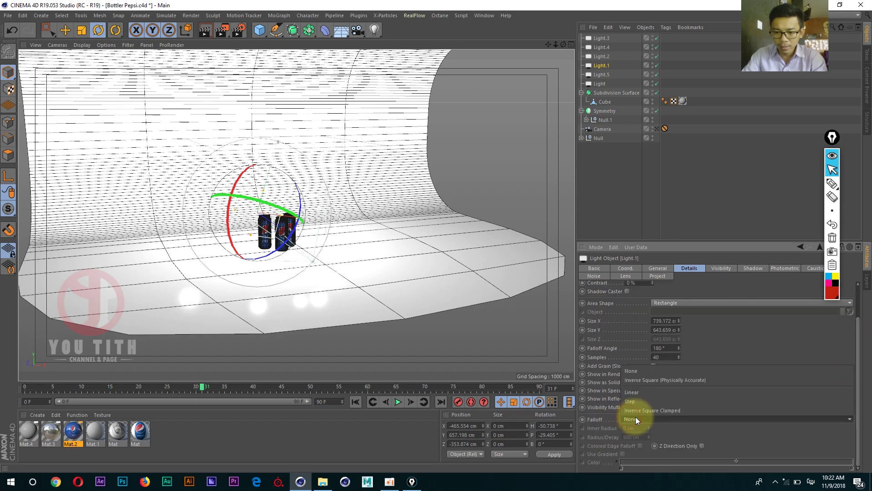
pyautogui.click(658, 381)
pyautogui.click(355, 229)
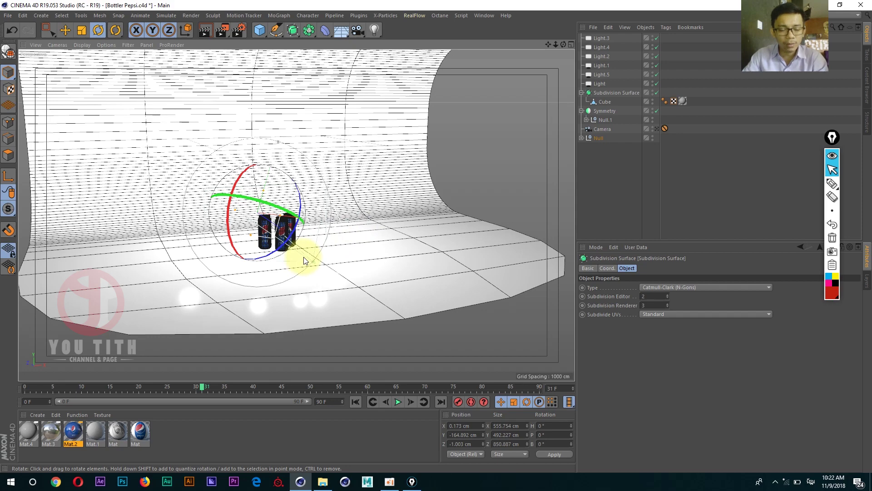
# - Give Light.5 Inverse Square (Physically Accurate) falloff as well
pyautogui.moveTo(304, 261)
pyautogui.keyDown('alt'); pyautogui.mouseDown()
pyautogui.moveTo(358, 224)
pyautogui.moveTo(312, 211)
pyautogui.moveTo(310, 193)
pyautogui.moveTo(350, 217)
pyautogui.mouseUp(); pyautogui.keyUp('alt')
pyautogui.click(414, 188)
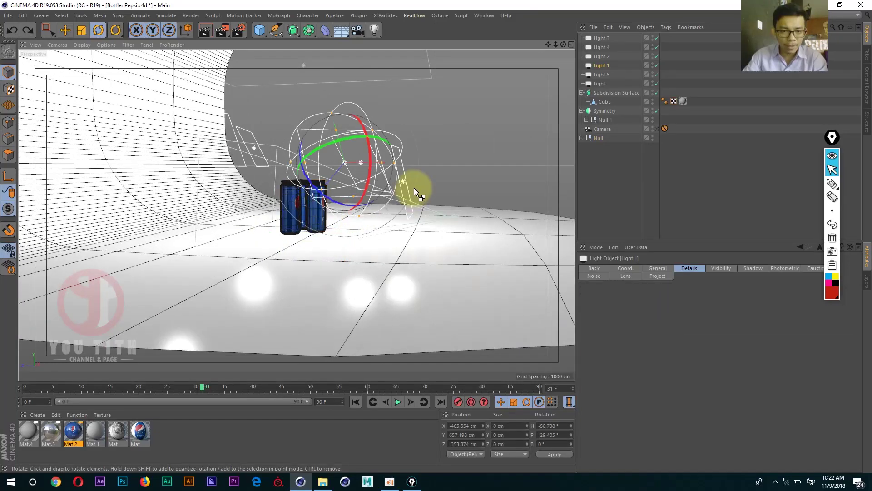
pyautogui.keyDown('alt'); pyautogui.moveTo(415, 187); pyautogui.dragTo(455, 165); pyautogui.keyUp('alt')
pyautogui.click(396, 172)
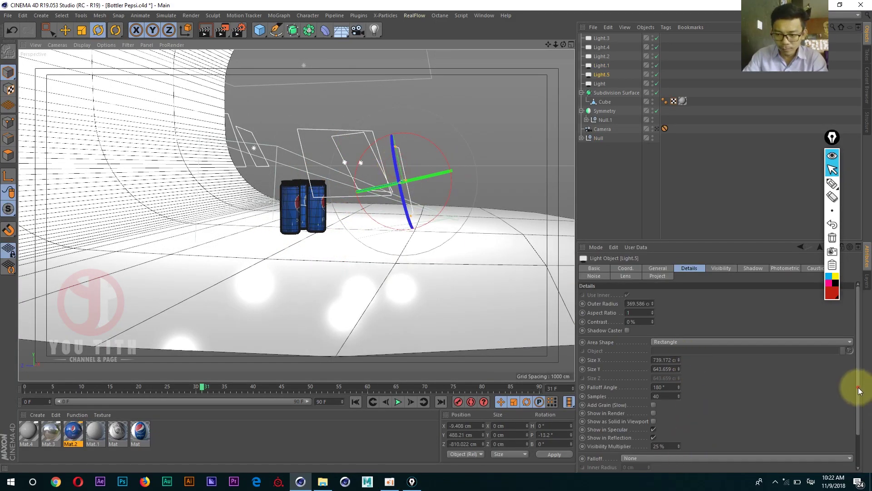
pyautogui.moveTo(859, 391); pyautogui.dragTo(855, 443)
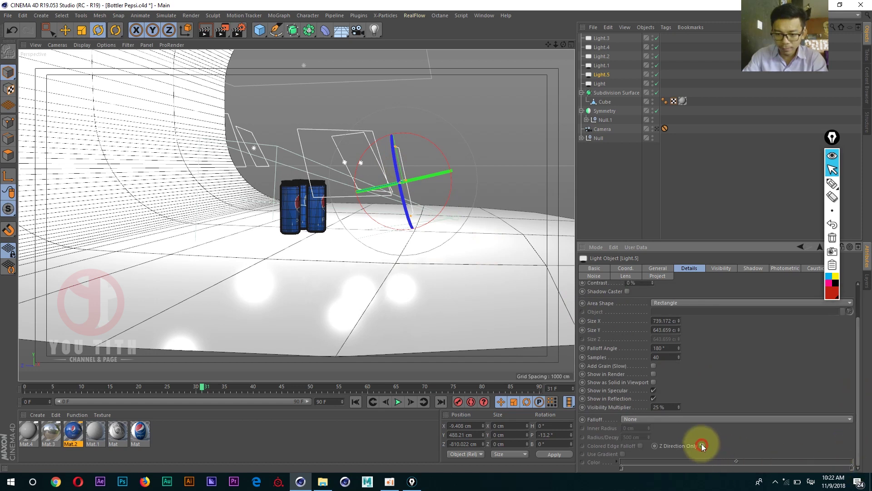
pyautogui.click(702, 421)
pyautogui.click(688, 380)
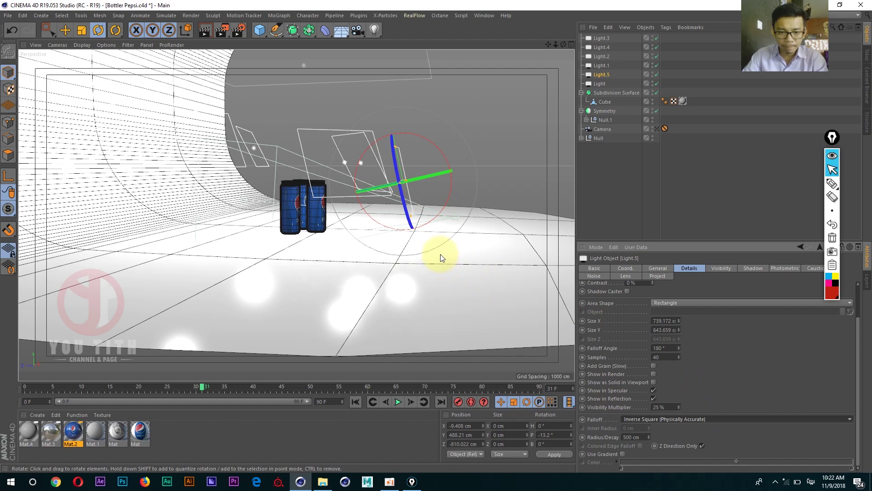
# - Push Light.5 about 20 cm further back along Z, to -830.861 cm
pyautogui.moveTo(440, 256)
pyautogui.keyDown('alt'); pyautogui.mouseDown()
pyautogui.moveTo(380, 227)
pyautogui.moveTo(399, 252)
pyautogui.moveTo(403, 237)
pyautogui.mouseUp(); pyautogui.keyUp('alt')
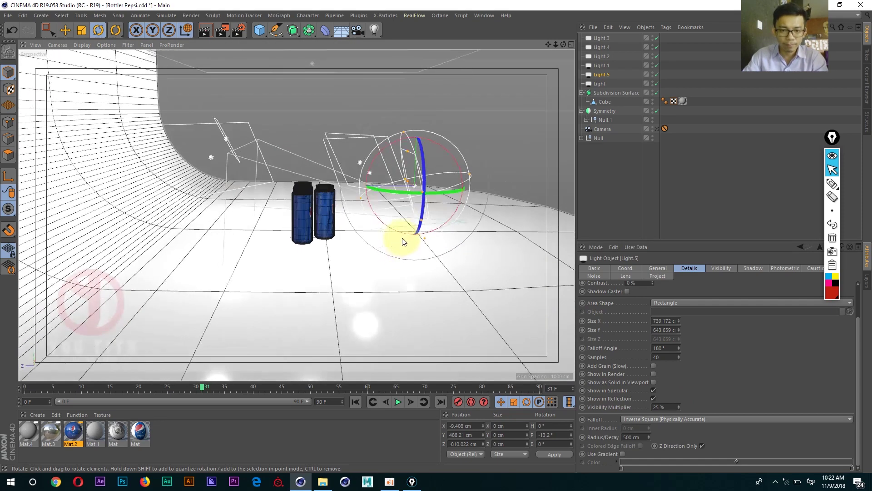
pyautogui.press('e')
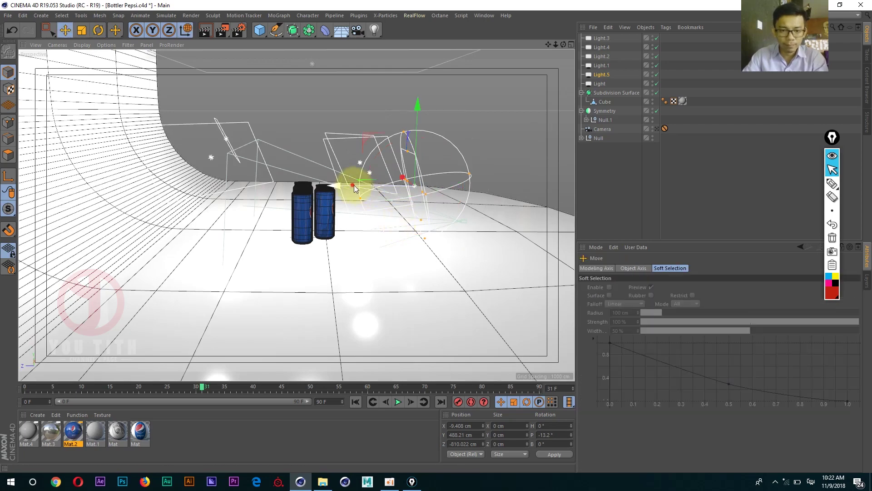
pyautogui.moveTo(353, 184); pyautogui.dragTo(363, 195)
pyautogui.moveTo(363, 195)
pyautogui.keyDown('alt'); pyautogui.mouseDown()
pyautogui.moveTo(389, 236)
pyautogui.moveTo(263, 224)
pyautogui.moveTo(391, 224)
pyautogui.mouseUp(); pyautogui.keyUp('alt')
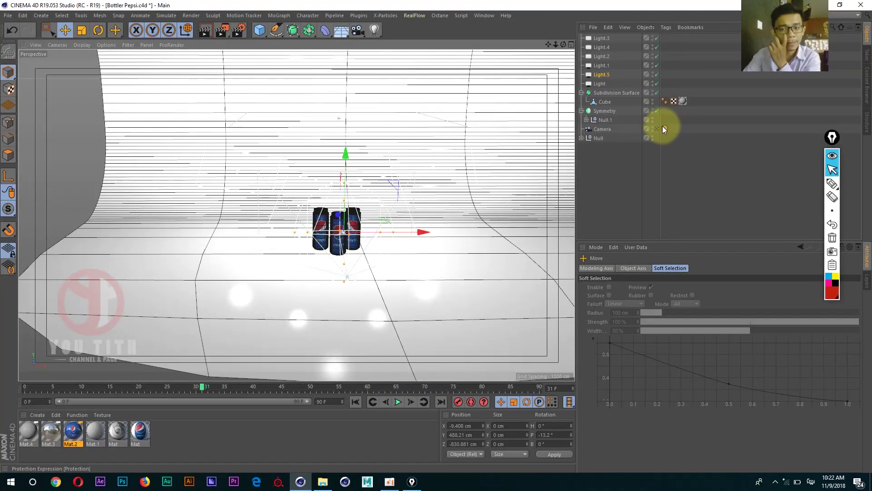
# - Switch to the scene camera and render a preview of the three cans
pyautogui.click(657, 128)
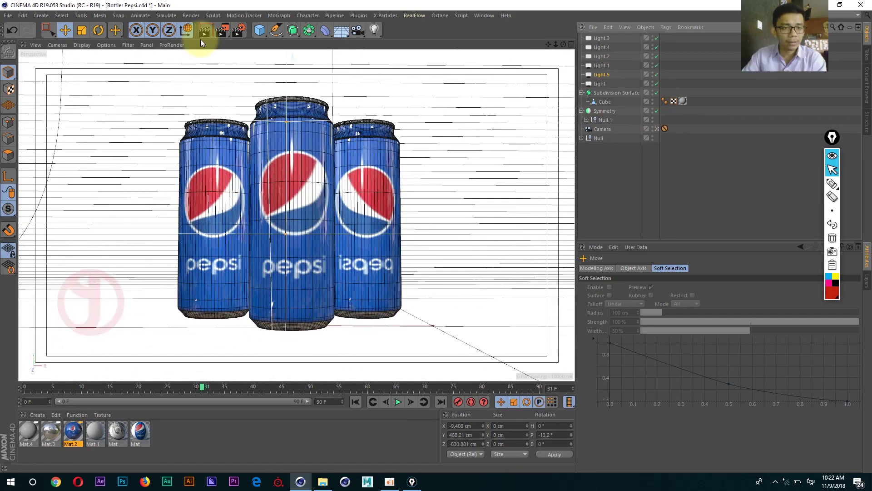
pyautogui.click(206, 34)
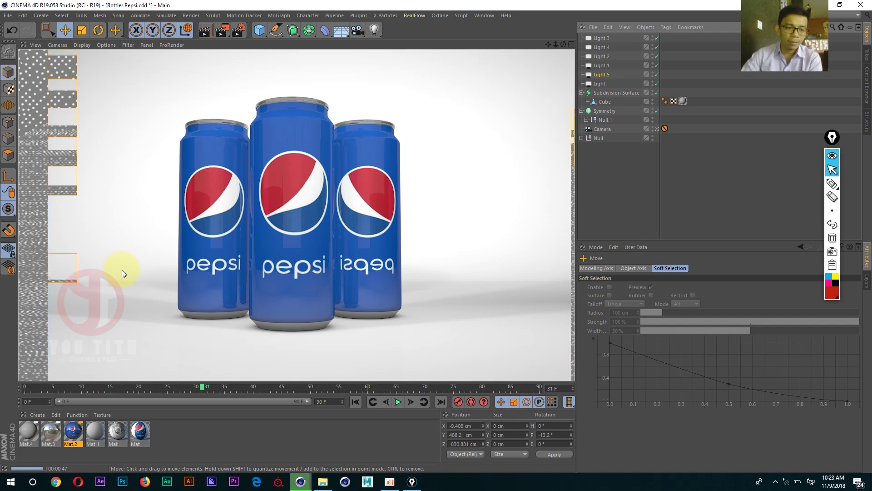
# - In the top view, push Light.5 back and move both side rectangle lights outward
pyautogui.middleClick(389, 232)
pyautogui.middleClick(422, 167)
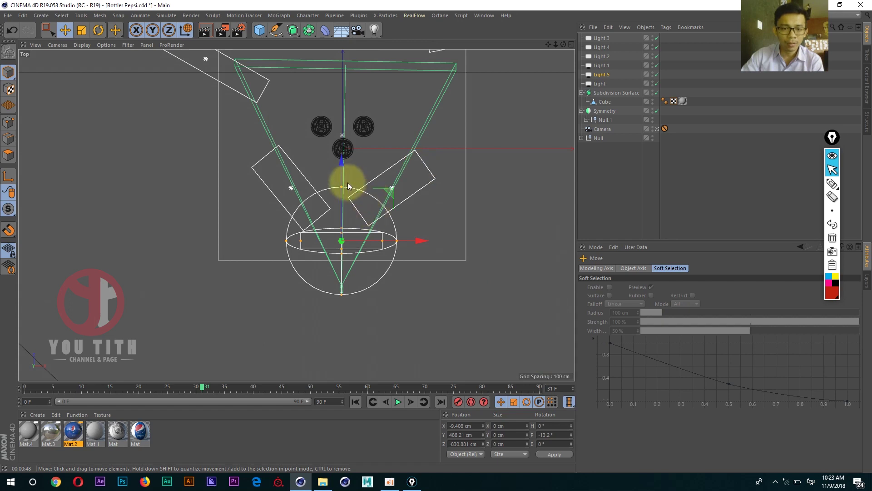
pyautogui.moveTo(341, 174); pyautogui.dragTo(337, 212)
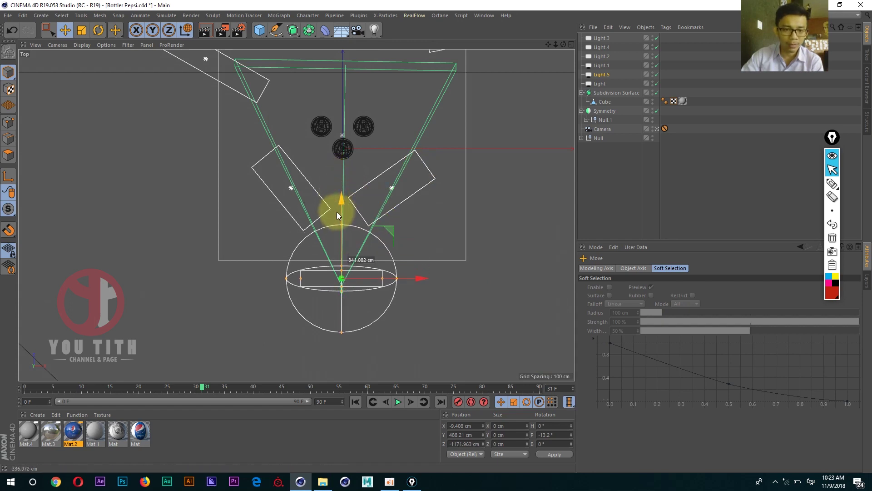
pyautogui.click(402, 201)
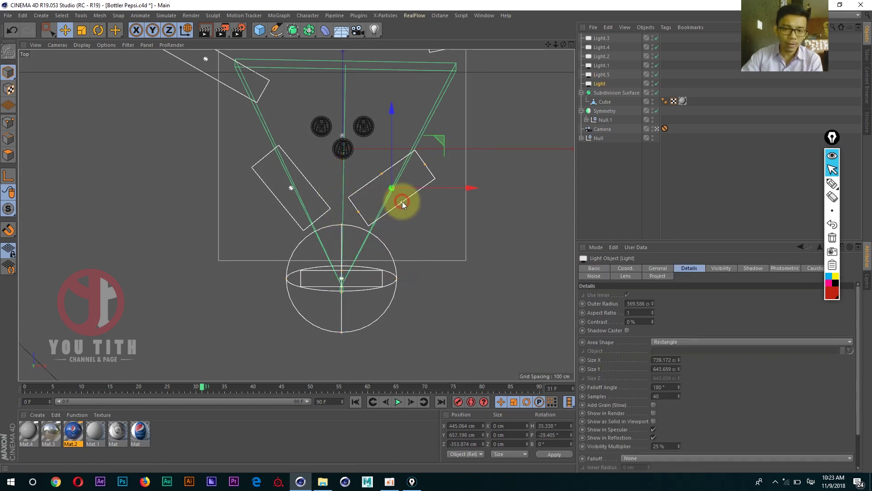
pyautogui.moveTo(440, 148); pyautogui.dragTo(453, 160)
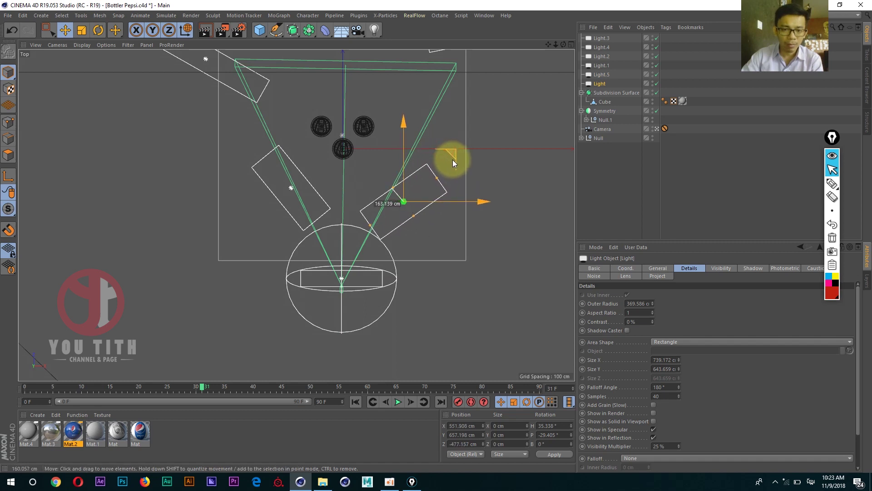
pyautogui.click(313, 188)
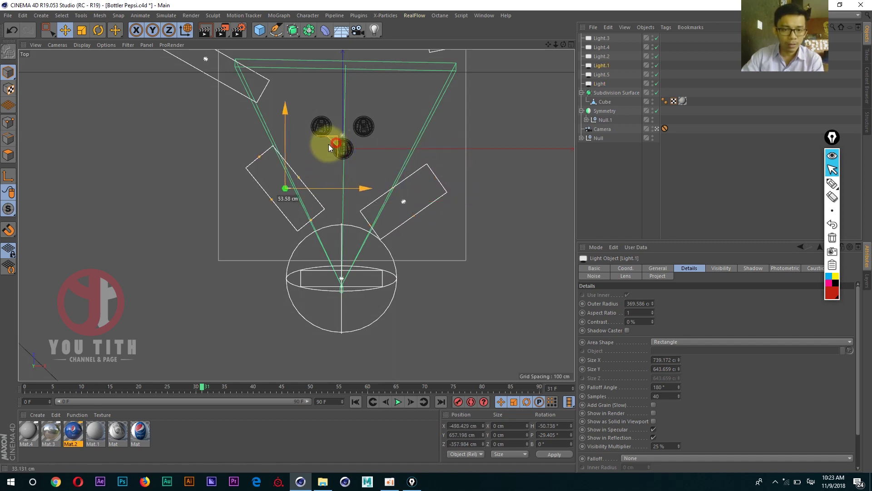
pyautogui.moveTo(330, 148); pyautogui.dragTo(322, 149)
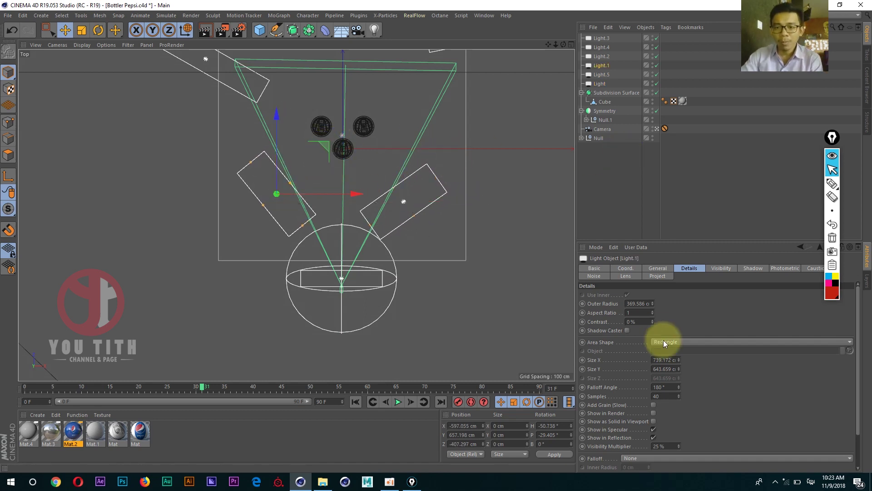
# - Set Light.1's intensity to 90% and Light's intensity to 85%
pyautogui.click(658, 269)
pyautogui.click(635, 347)
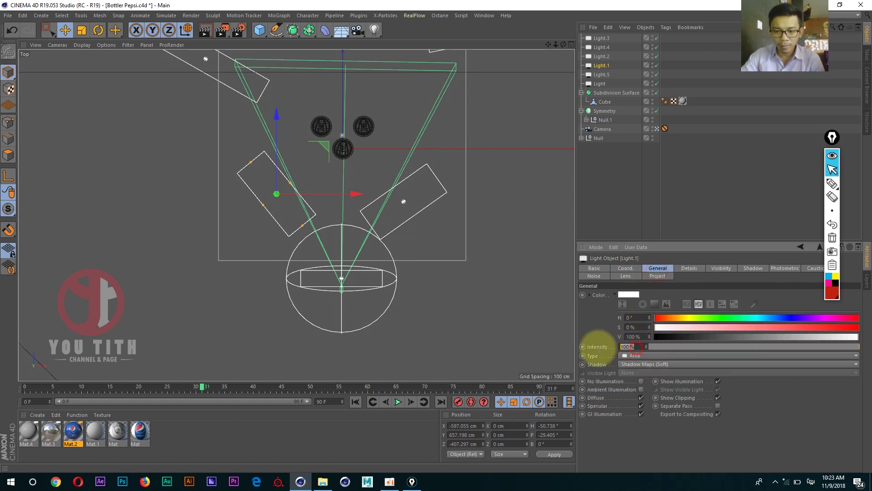
pyautogui.write('90')
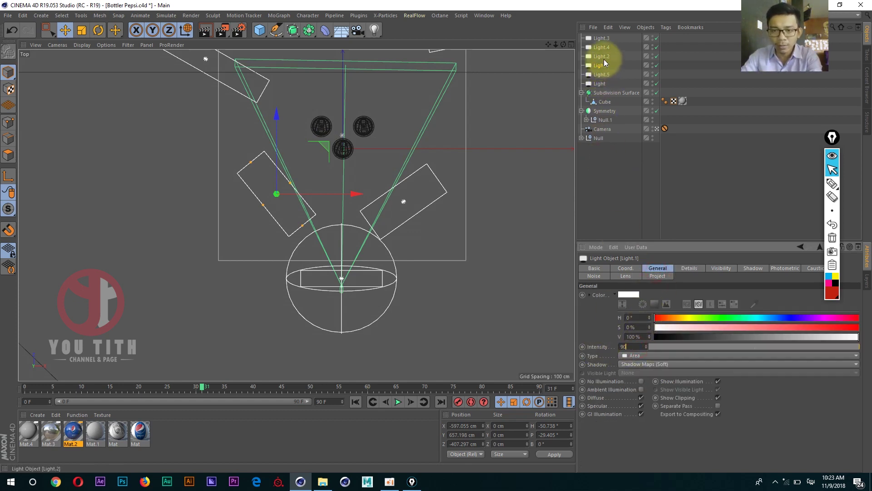
pyautogui.click(602, 56)
pyautogui.click(440, 186)
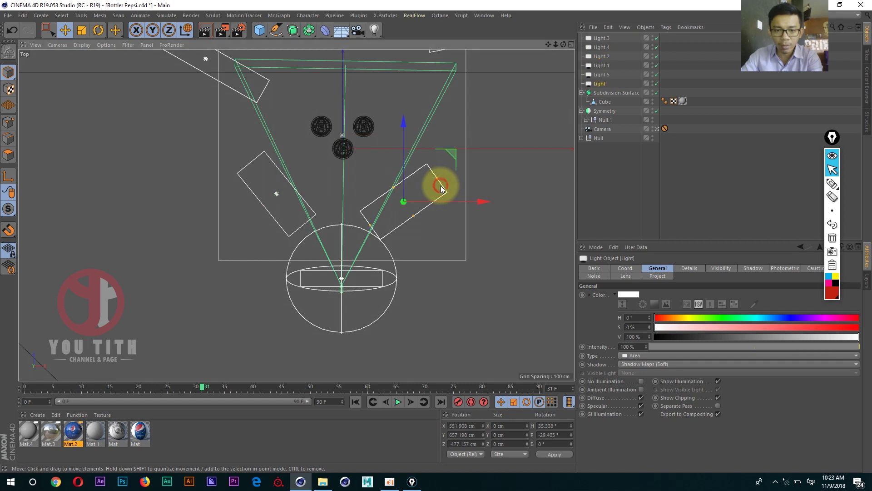
pyautogui.click(635, 346)
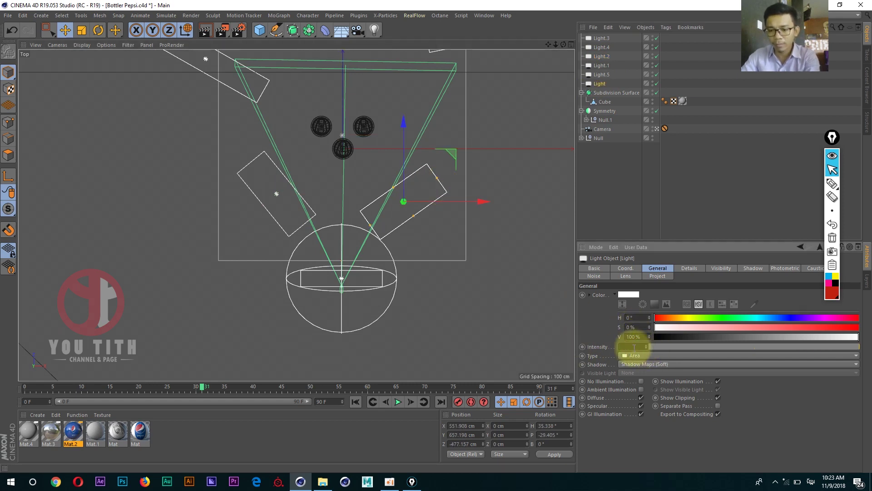
pyautogui.write('85')
pyautogui.press('Return')
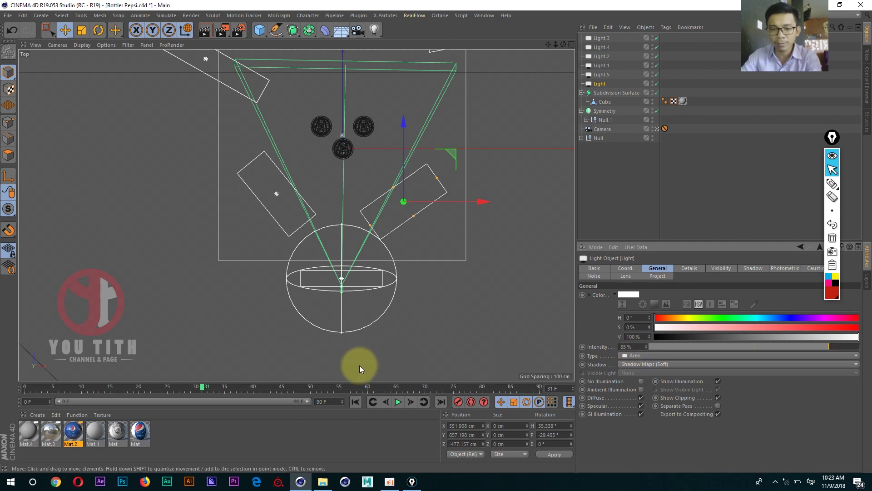
# - Render the full Perspective camera view to check the rearranged, dimmer lighting
pyautogui.middleClick(330, 259)
pyautogui.middleClick(146, 145)
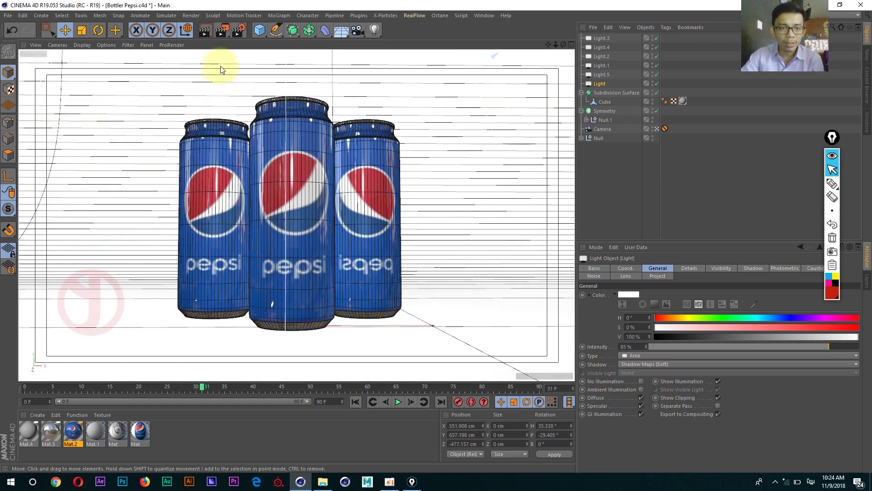
pyautogui.click(205, 31)
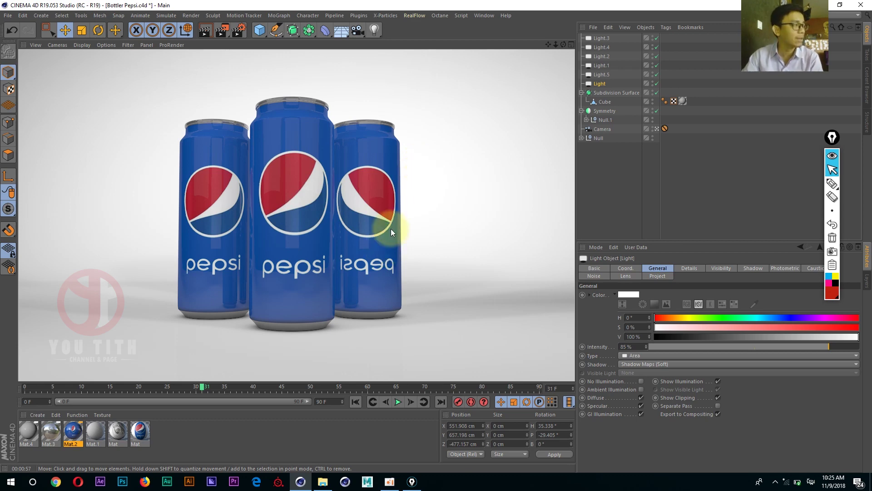
# - Enlarge the Top view and select Light.2, the large square overhead light
pyautogui.middleClick(394, 214)
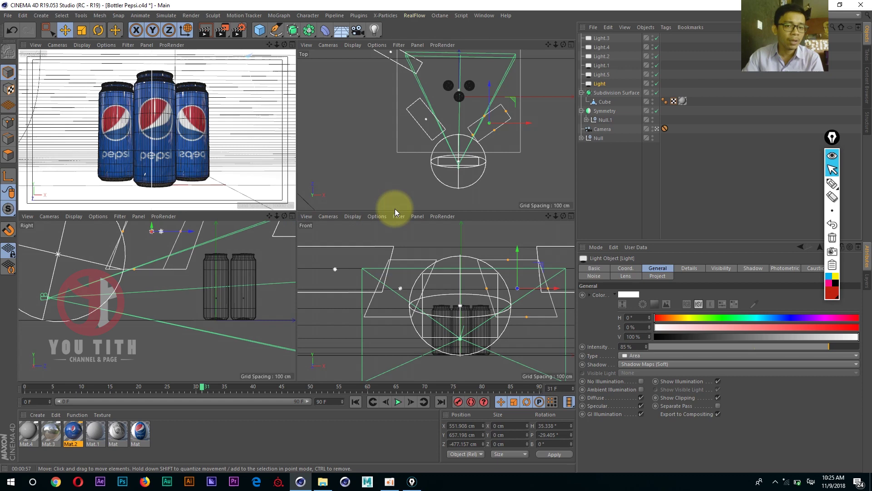
pyautogui.middleClick(415, 162)
pyautogui.scroll(1, 395, 197)
pyautogui.scroll(-3, 377, 209)
pyautogui.scroll(1, 346, 254)
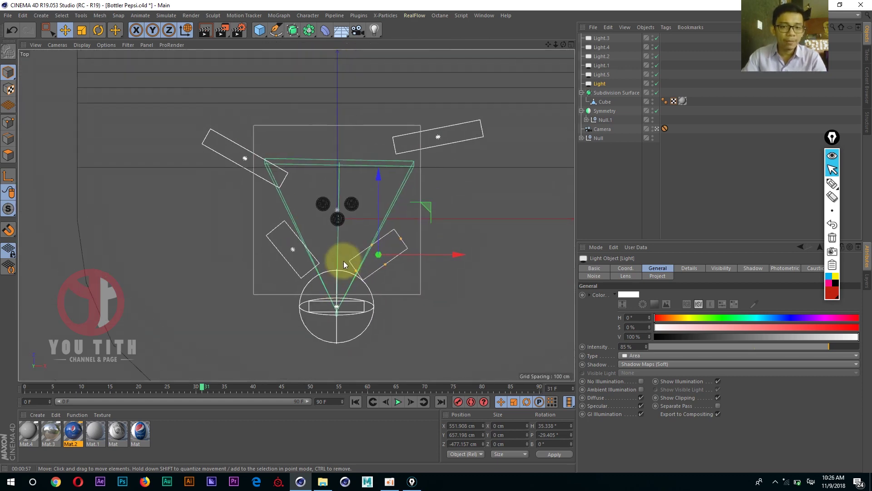
pyautogui.scroll(3, 346, 261)
pyautogui.scroll(-3, 348, 261)
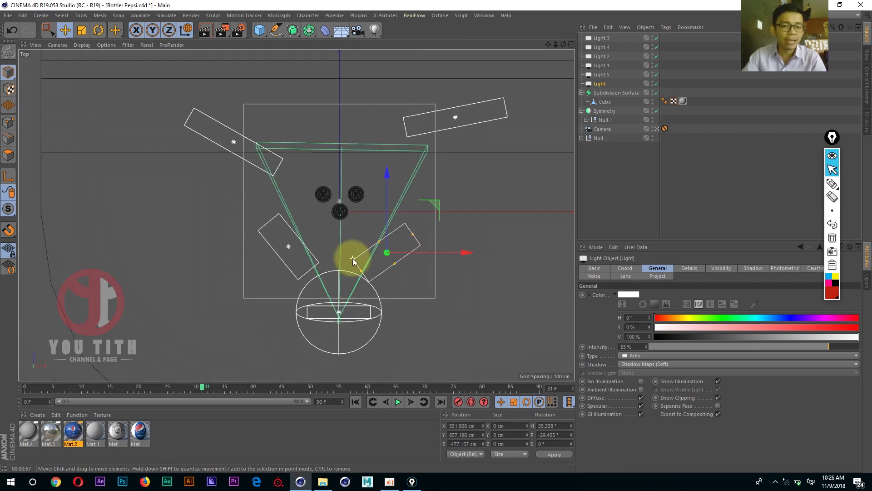
pyautogui.click(426, 301)
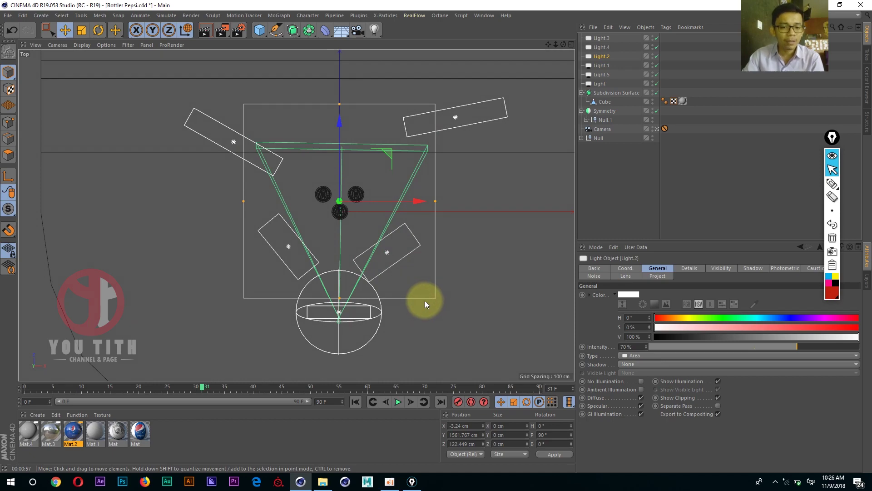
# - In Perspective view, leave the scene camera and orbit around the cans, backdrop and lights
pyautogui.middleClick(380, 212)
pyautogui.middleClick(232, 141)
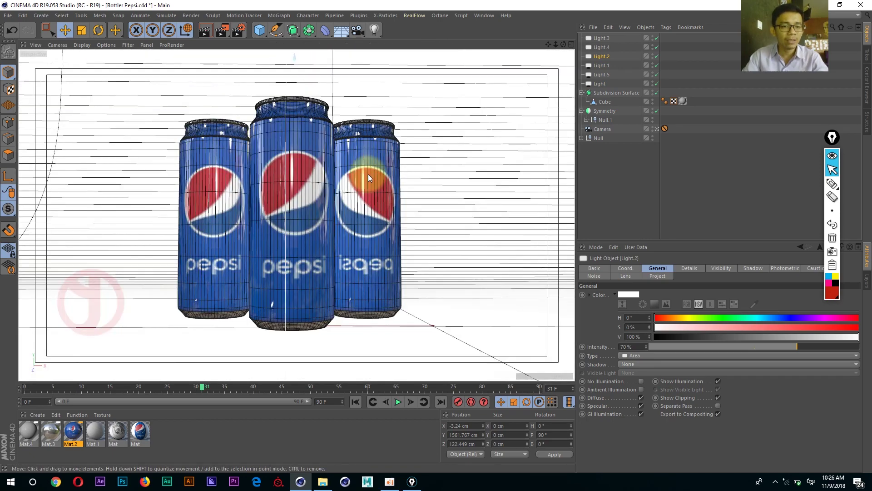
pyautogui.click(657, 129)
pyautogui.moveTo(309, 193)
pyautogui.keyDown('alt'); pyautogui.mouseDown()
pyautogui.moveTo(439, 173)
pyautogui.moveTo(307, 232)
pyautogui.moveTo(332, 184)
pyautogui.moveTo(320, 182)
pyautogui.moveTo(326, 219)
pyautogui.mouseUp(); pyautogui.keyUp('alt')
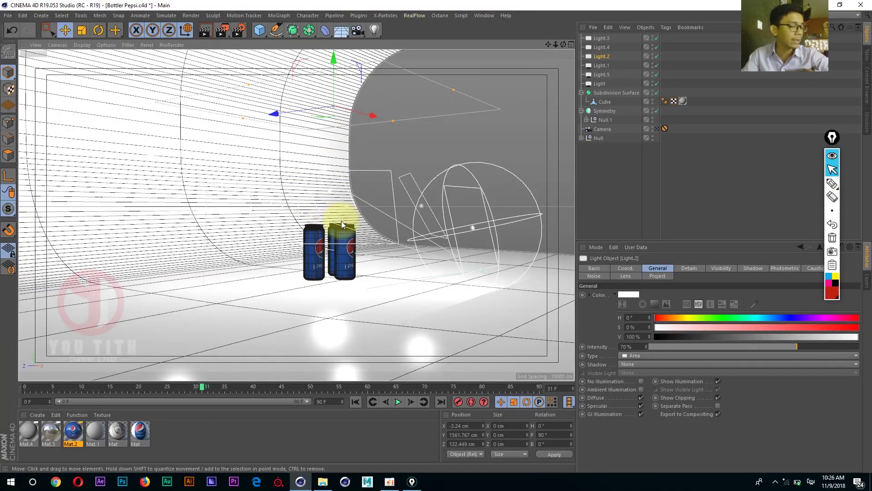
pyautogui.keyDown('alt'); pyautogui.moveTo(415, 188); pyautogui.dragTo(380, 225); pyautogui.keyUp('alt')
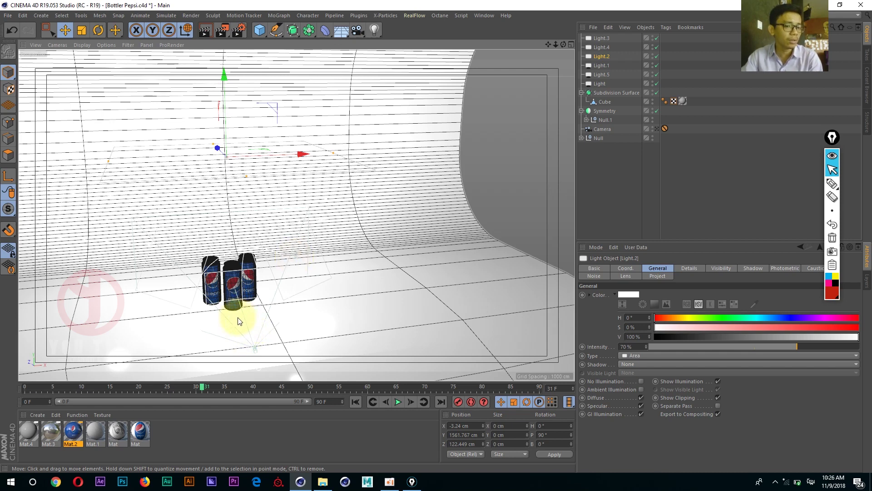
pyautogui.keyDown('alt'); pyautogui.moveTo(243, 323); pyautogui.dragTo(249, 318); pyautogui.keyUp('alt')
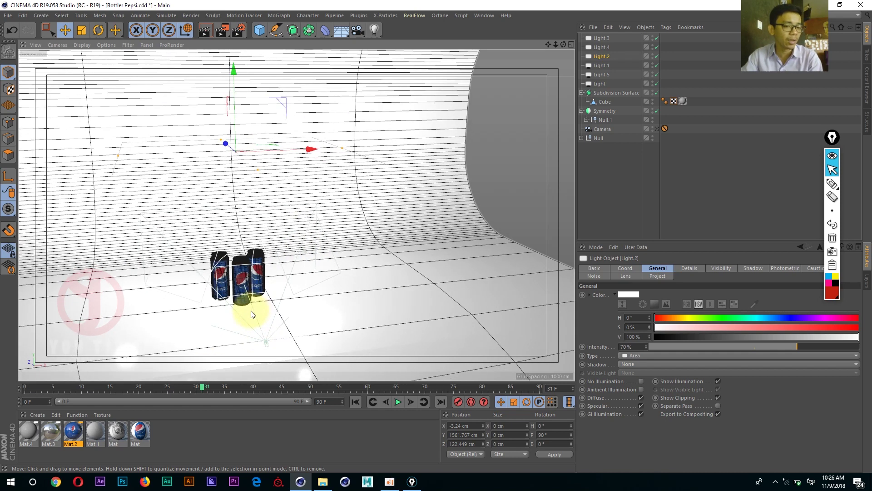
# - Select the area light named Light and review its 739.172 × 643.659 cm Details
pyautogui.click(601, 84)
pyautogui.click(689, 269)
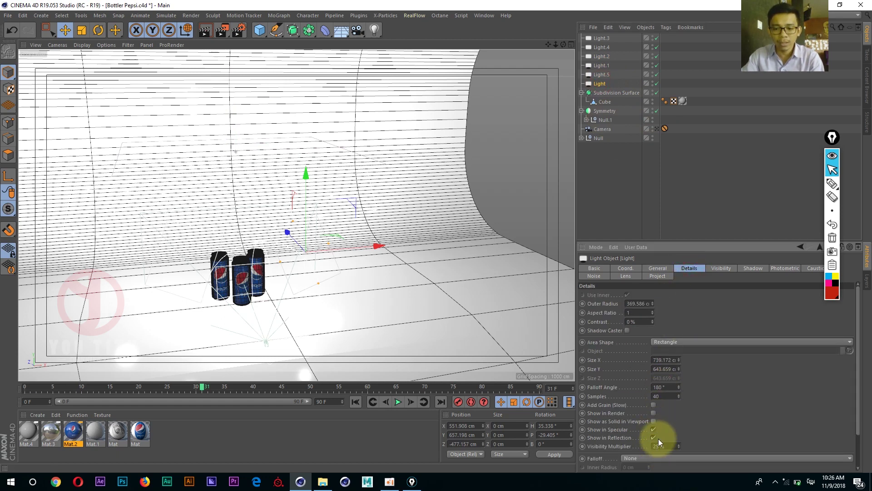
pyautogui.scroll(-3, 659, 440)
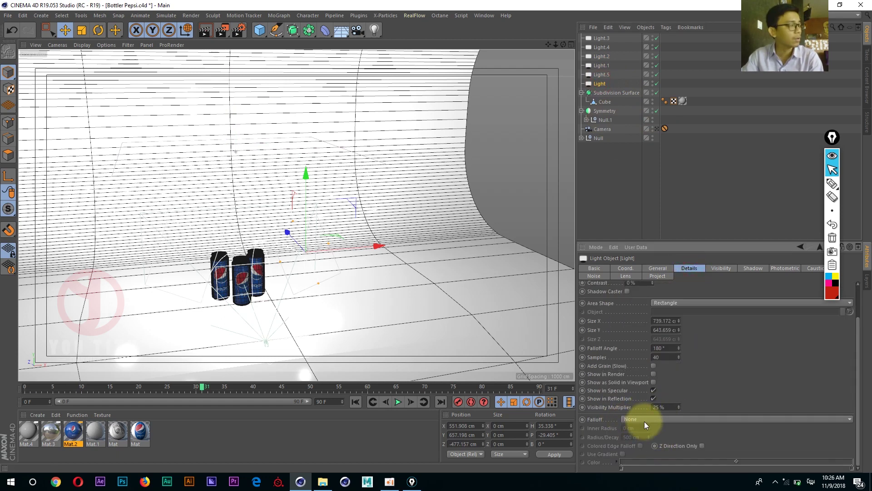
# - Orbit and pan around the cans, then return to the scene camera's view
pyautogui.moveTo(234, 200)
pyautogui.keyDown('alt'); pyautogui.mouseDown()
pyautogui.moveTo(292, 195)
pyautogui.moveTo(335, 208)
pyautogui.moveTo(327, 209)
pyautogui.mouseUp(); pyautogui.keyUp('alt')
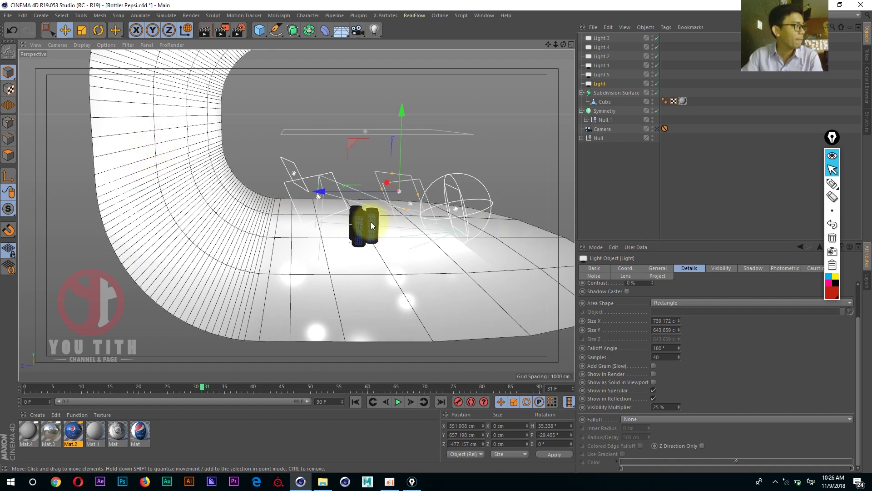
pyautogui.scroll(3, 372, 230)
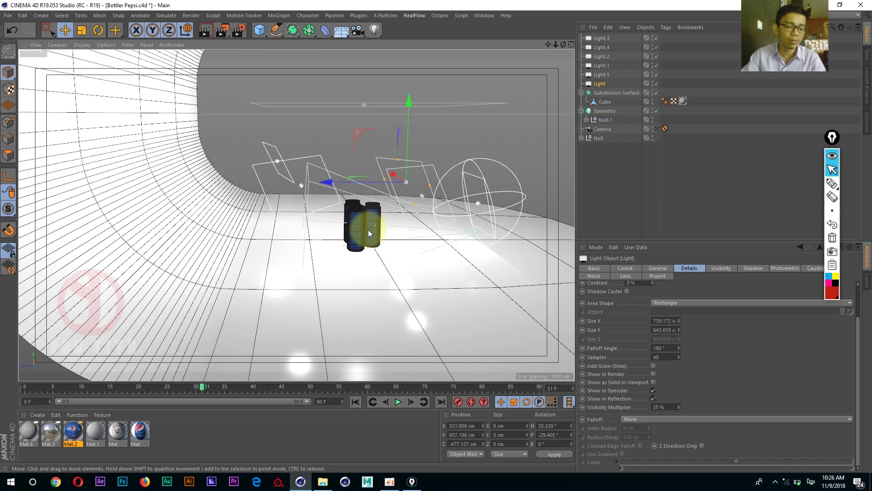
pyautogui.keyDown('alt'); pyautogui.moveTo(368, 233); pyautogui.dragTo(312, 225, button='middle'); pyautogui.keyUp('alt')
pyautogui.click(657, 129)
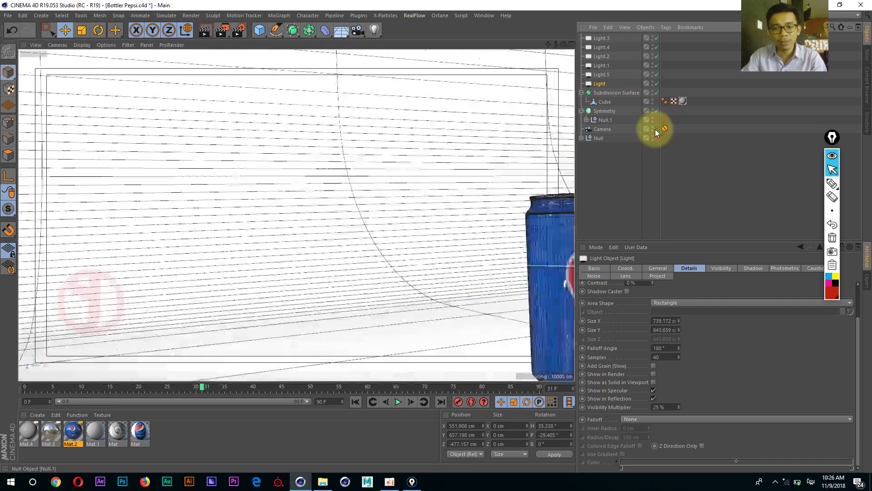